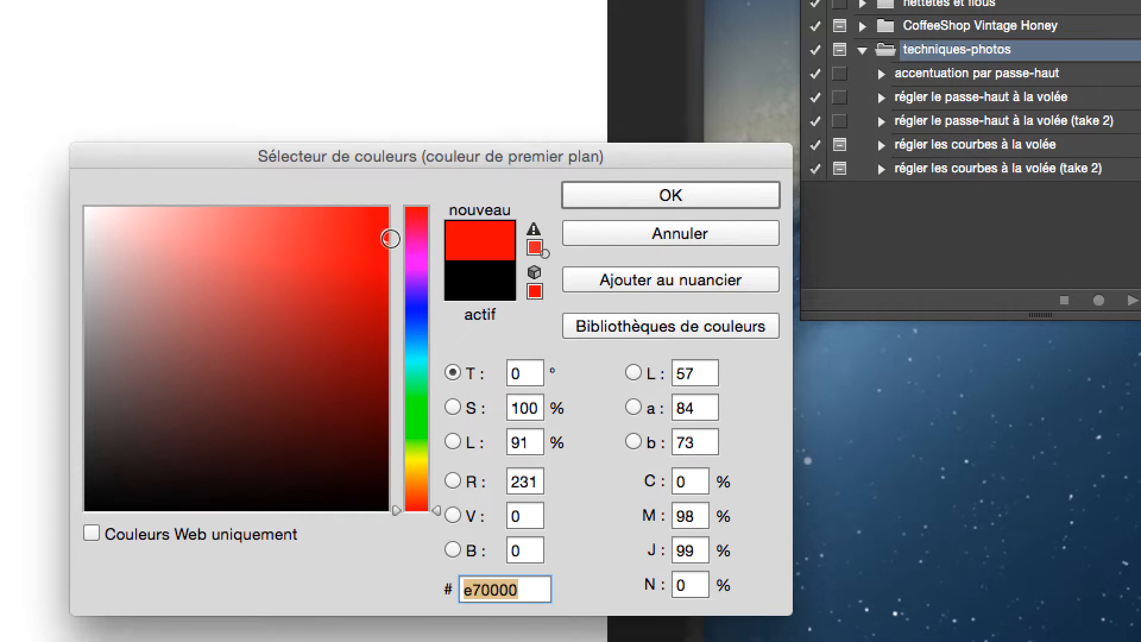
# Set the foreground colour to olive green #9ea928
pyautogui.click(418, 467)
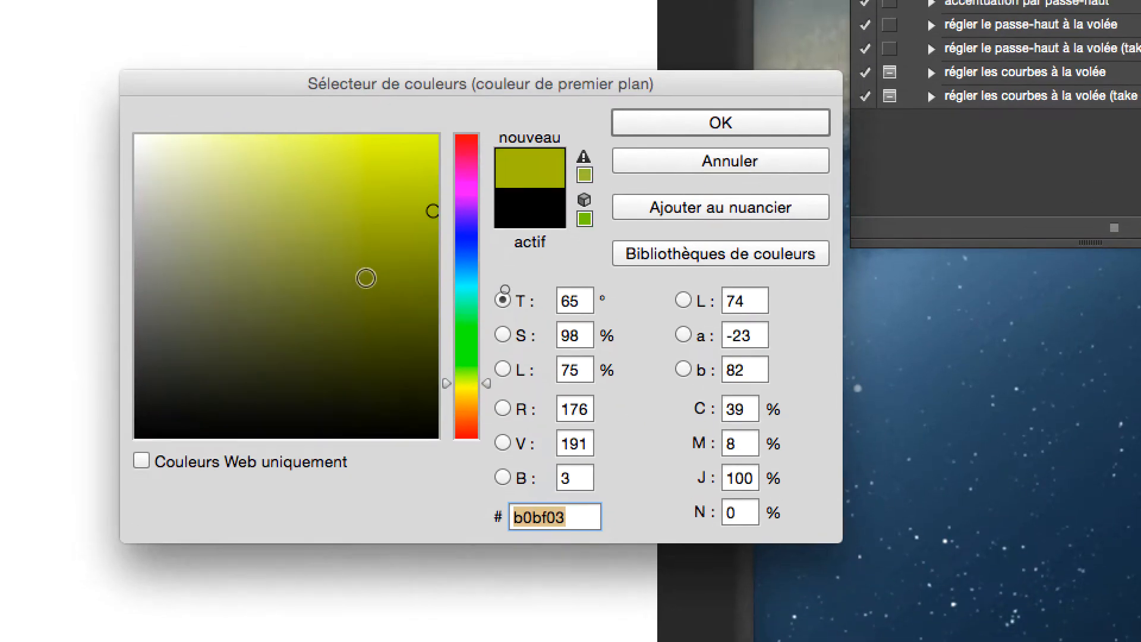
pyautogui.click(281, 189)
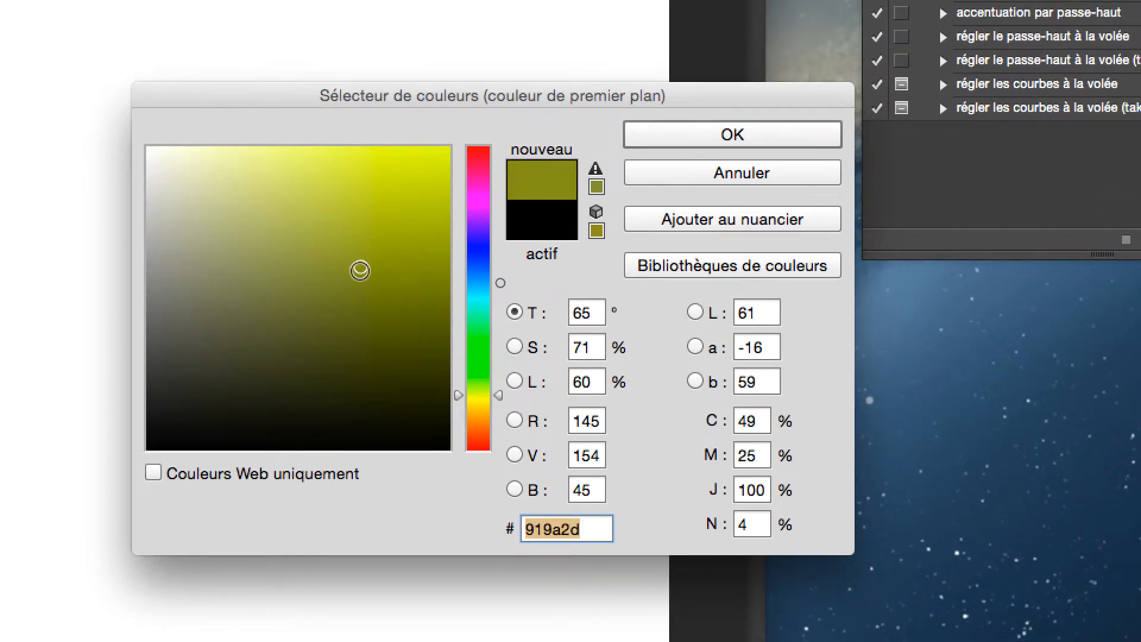
pyautogui.click(377, 266)
pyautogui.moveTo(366, 269)
pyautogui.mouseDown()
pyautogui.moveTo(362, 242)
pyautogui.moveTo(366, 261)
pyautogui.mouseUp()
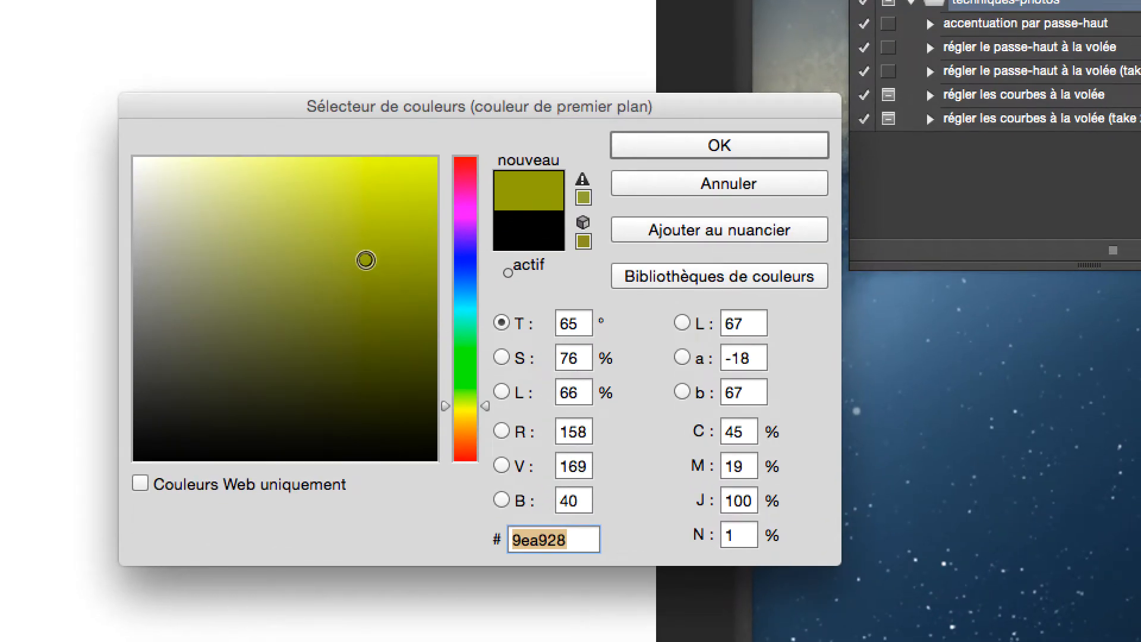
pyautogui.press('alt')
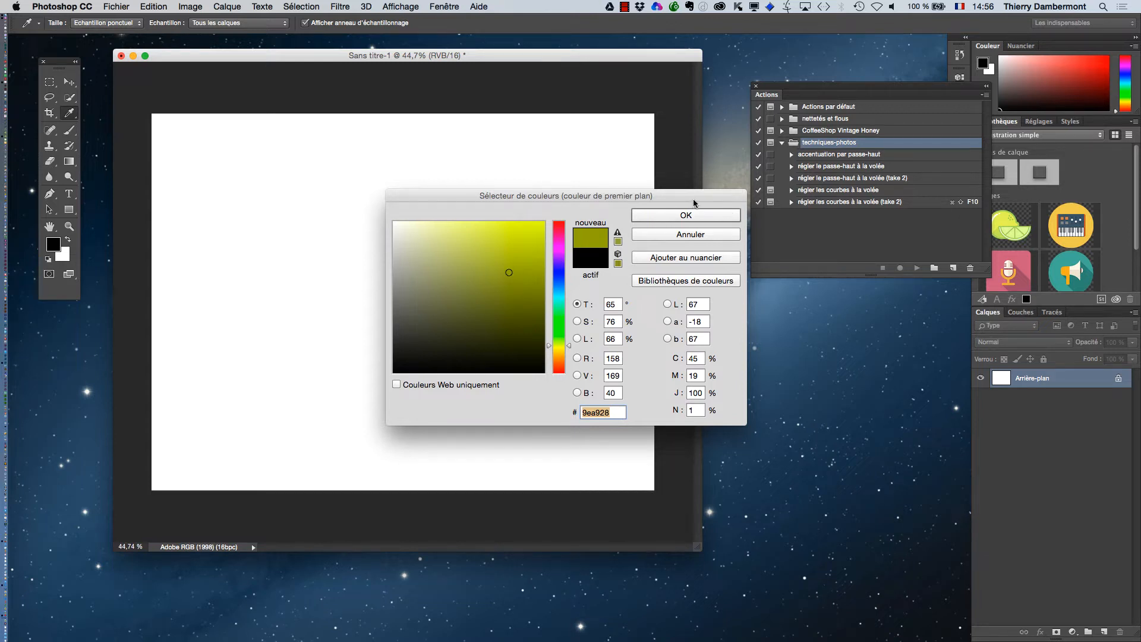
pyautogui.press('Return')
# Paint a vertical olive green band down the full height of the canvas along its left edge
pyautogui.moveTo(513, 232)
pyautogui.mouseDown()
pyautogui.moveTo(593, 226)
pyautogui.moveTo(581, 436)
pyautogui.moveTo(565, 405)
pyautogui.moveTo(516, 376)
pyautogui.moveTo(519, 399)
pyautogui.mouseUp()
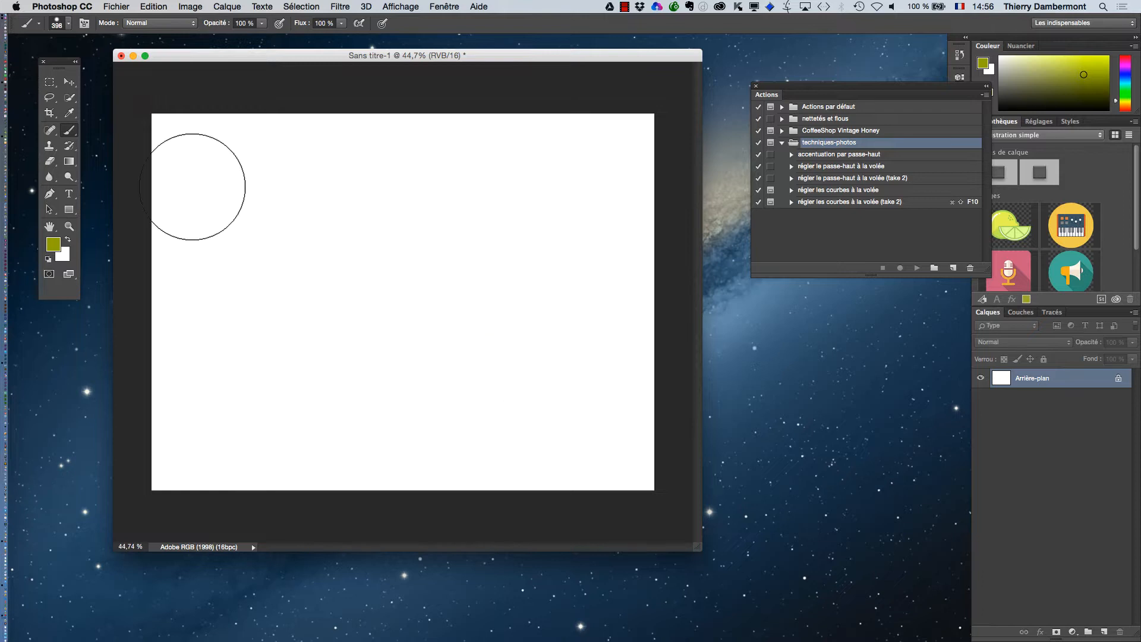
pyautogui.click(190, 153)
pyautogui.keyDown('shift'); pyautogui.click(179, 428); pyautogui.keyUp('shift')
pyautogui.moveTo(190, 445); pyautogui.dragTo(204, 89)
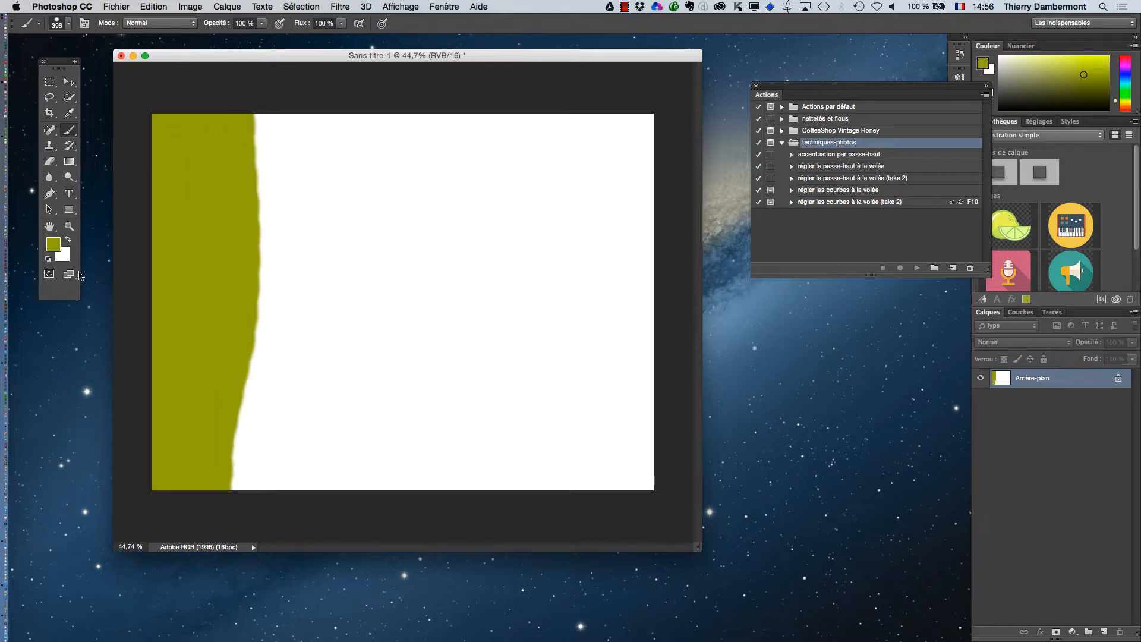
pyautogui.click(52, 248)
pyautogui.click(559, 353)
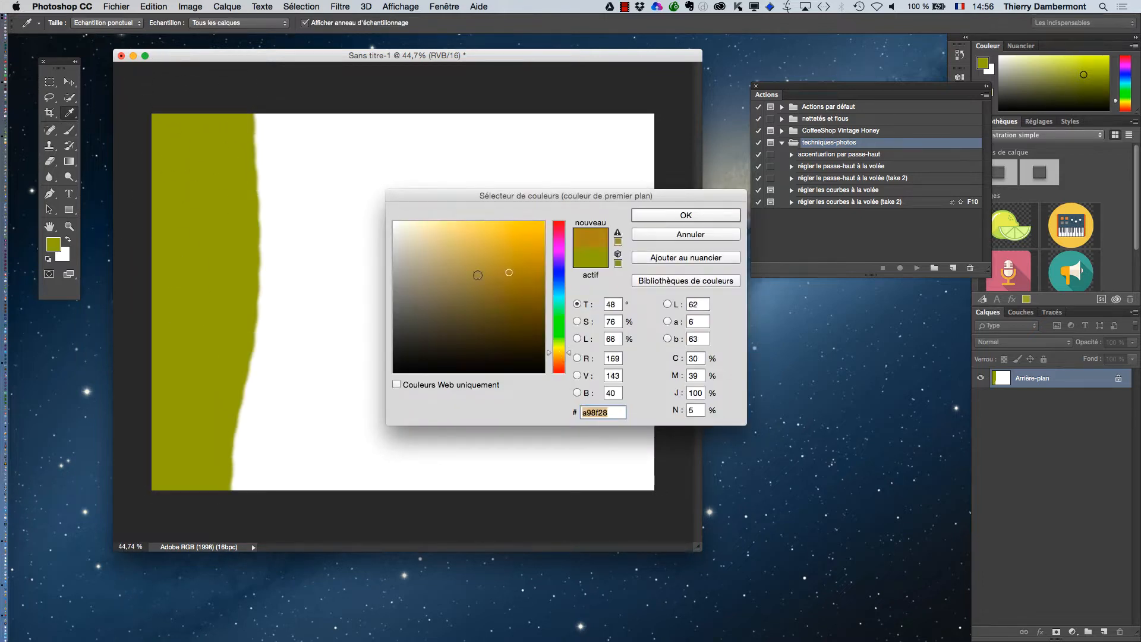
pyautogui.click(476, 263)
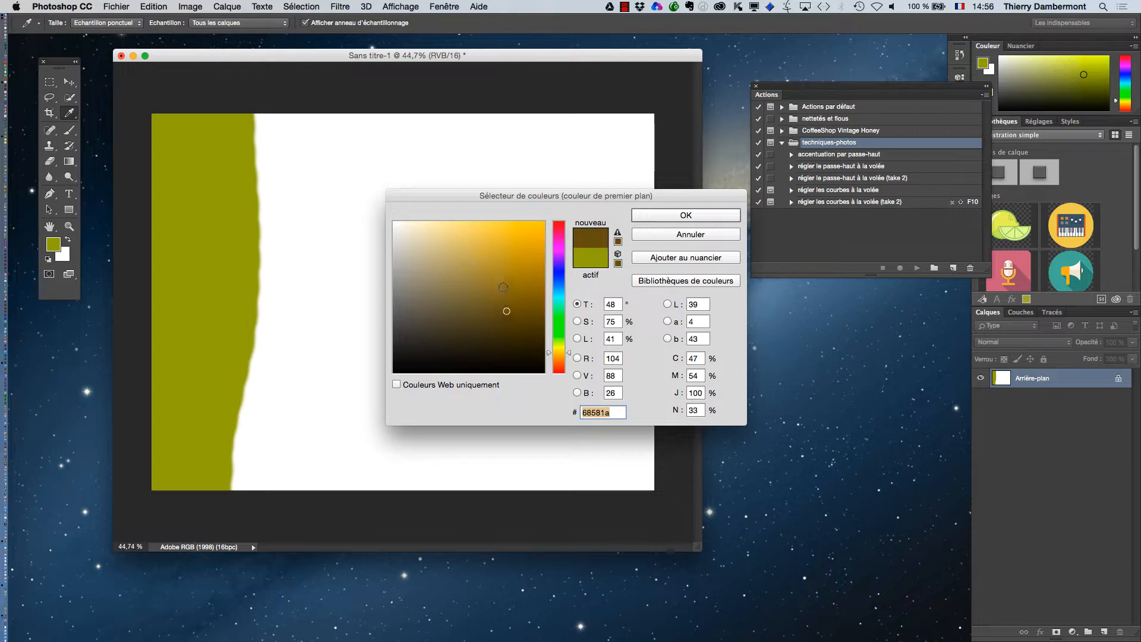
pyautogui.click(653, 216)
pyautogui.press('b')
pyautogui.moveTo(301, 117)
pyautogui.mouseDown()
pyautogui.moveTo(267, 560)
pyautogui.moveTo(331, 153)
pyautogui.moveTo(300, 163)
pyautogui.mouseUp()
pyautogui.press('super+z')
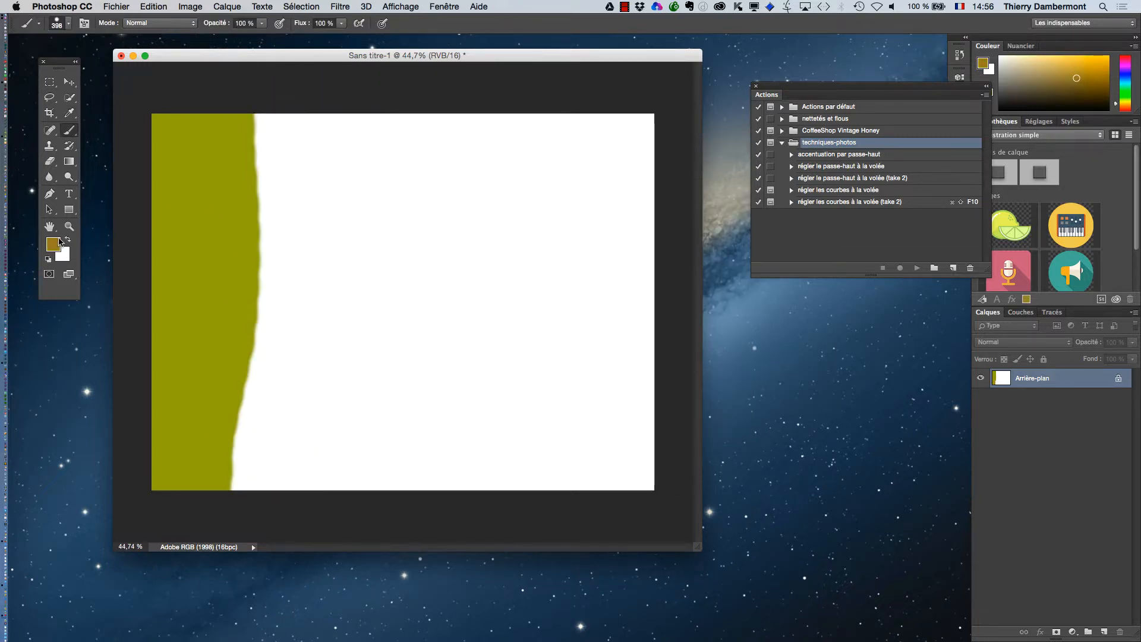
# Set the foreground colour to blue #2e7299 and brush a full-height vertical band beside the olive green one
pyautogui.click(55, 243)
pyautogui.click(561, 289)
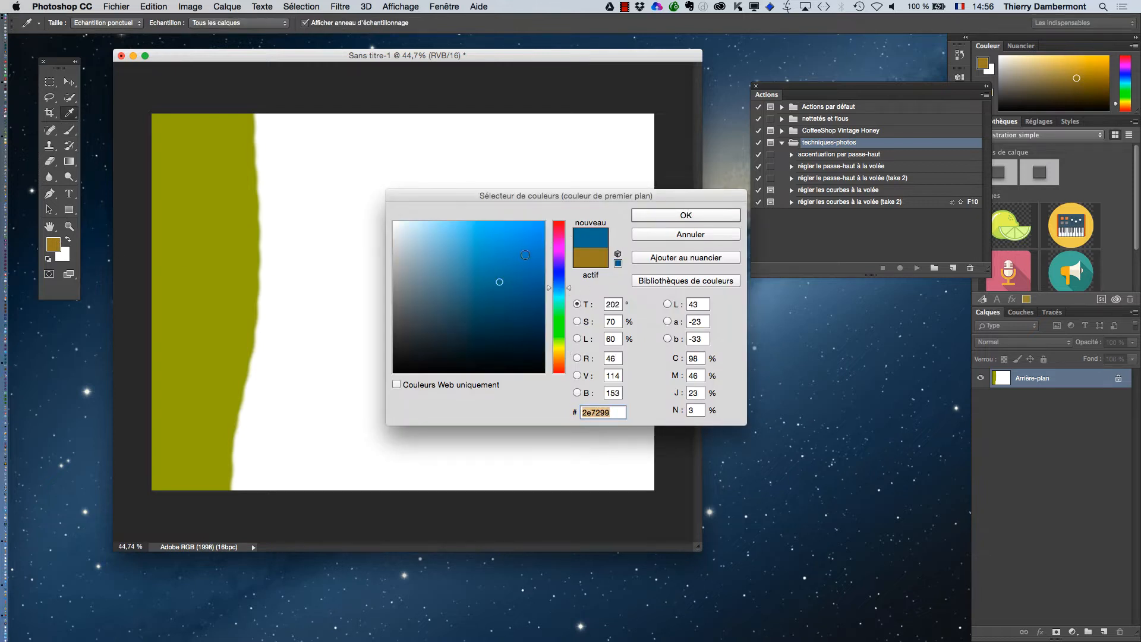
pyautogui.click(651, 221)
pyautogui.press('b')
pyautogui.moveTo(280, 116)
pyautogui.mouseDown()
pyautogui.moveTo(285, 351)
pyautogui.moveTo(257, 560)
pyautogui.moveTo(293, 161)
pyautogui.moveTo(320, 71)
pyautogui.mouseUp()
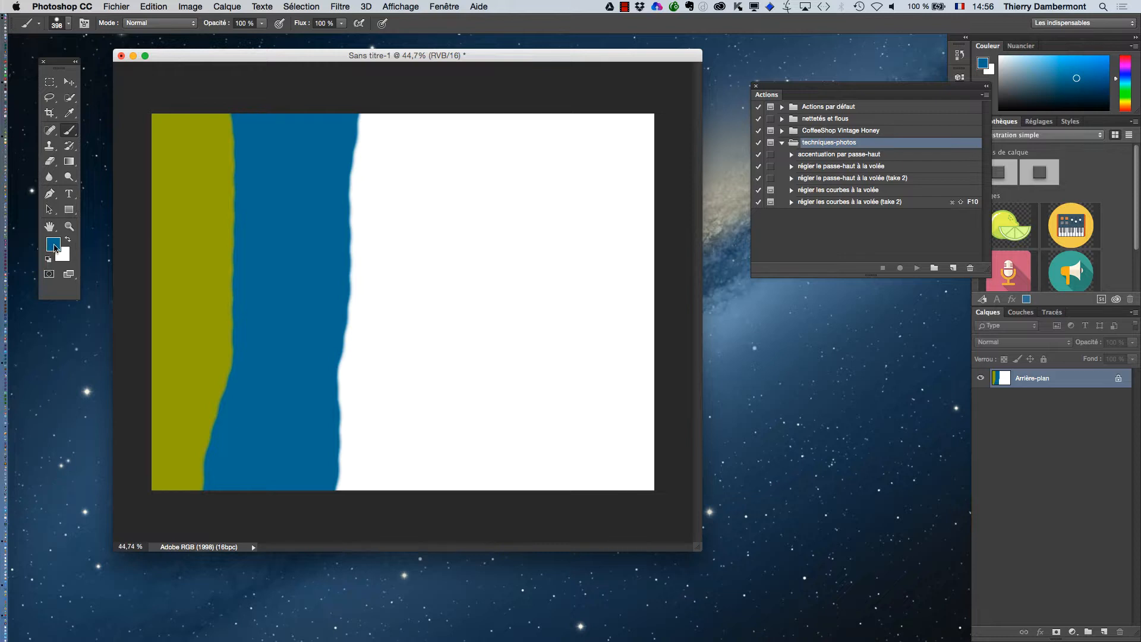
# Set the foreground colour to brown #83754b and brush a full-height vertical band along the blue band's right side
pyautogui.click(52, 243)
pyautogui.moveTo(556, 319); pyautogui.dragTo(560, 351)
pyautogui.click(457, 295)
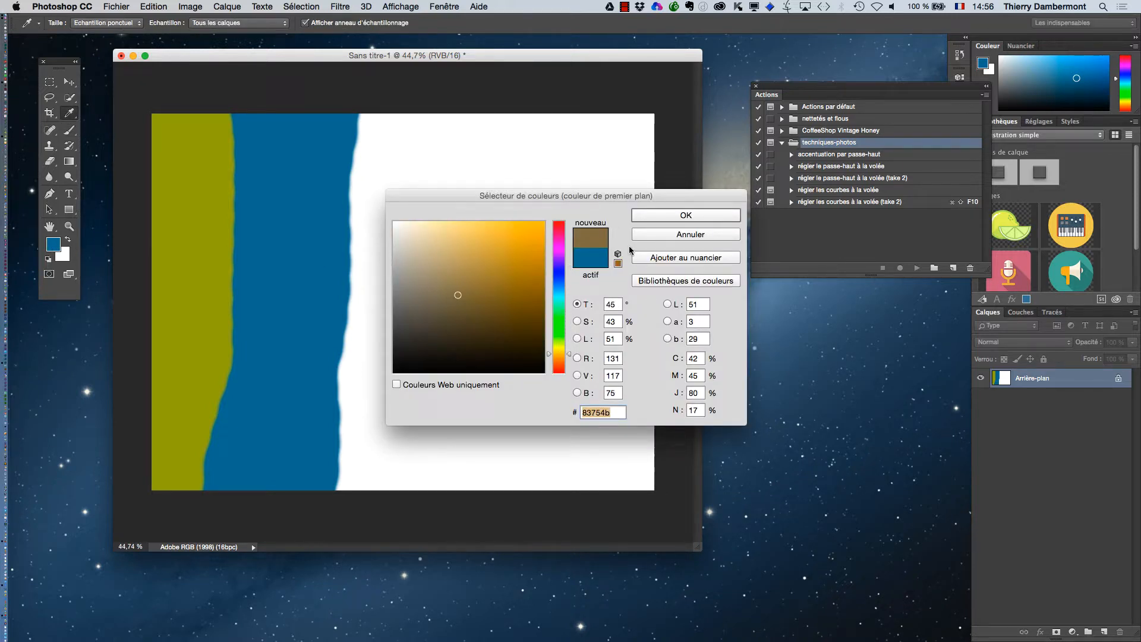
pyautogui.click(666, 213)
pyautogui.press('b')
pyautogui.moveTo(374, 90)
pyautogui.mouseDown()
pyautogui.moveTo(377, 156)
pyautogui.moveTo(342, 449)
pyautogui.moveTo(350, 513)
pyautogui.moveTo(435, 26)
pyautogui.mouseUp()
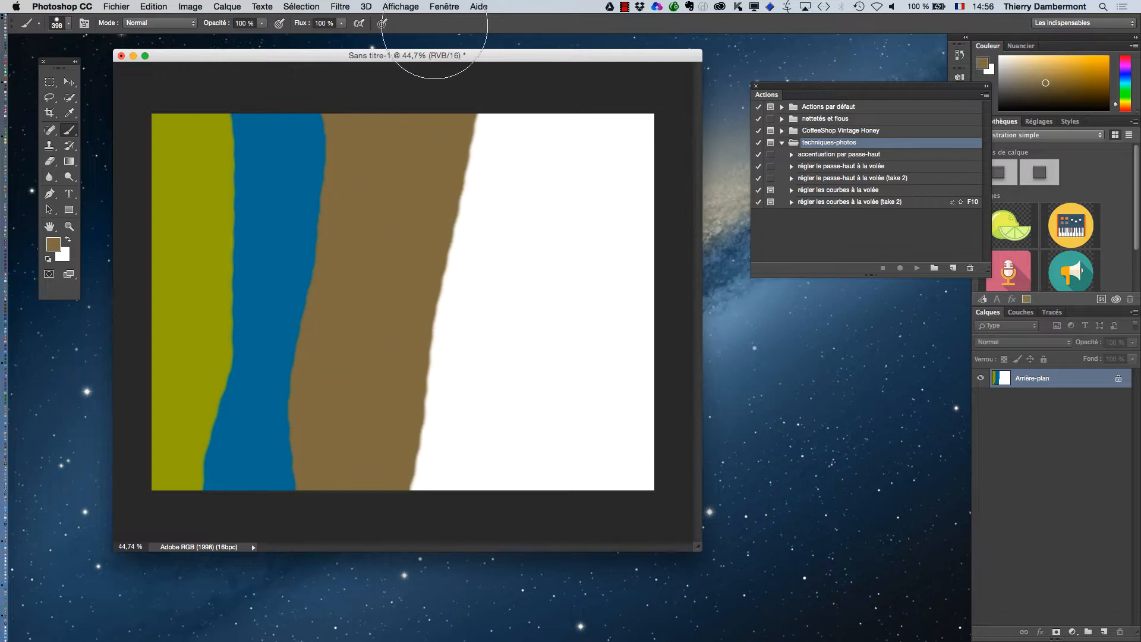
pyautogui.press('super+z')
pyautogui.moveTo(369, 119)
pyautogui.mouseDown()
pyautogui.moveTo(378, 192)
pyautogui.moveTo(351, 540)
pyautogui.mouseUp()
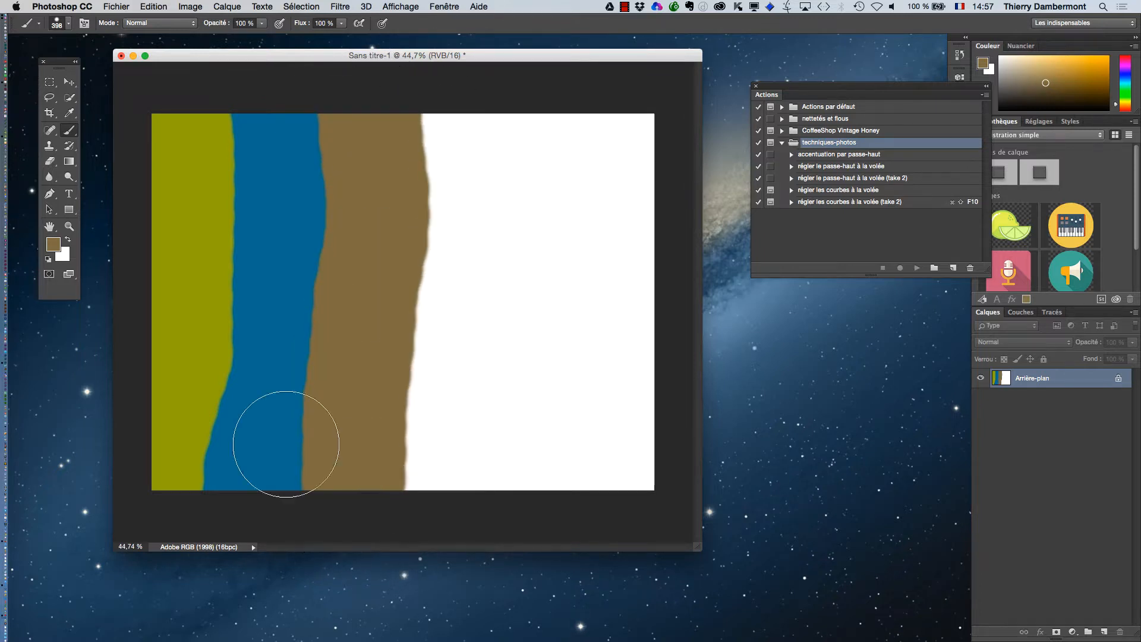
# Choose a bright magenta foreground colour and brush a full-height vertical band along the brown band's right side
pyautogui.click(53, 244)
pyautogui.click(528, 258)
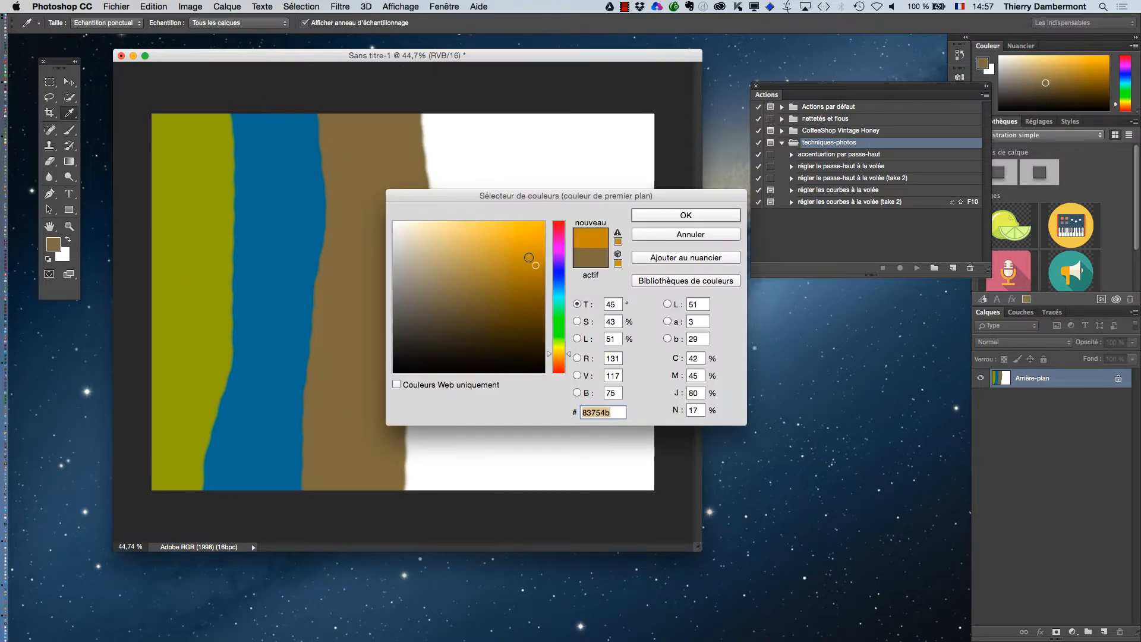
pyautogui.moveTo(529, 257); pyautogui.dragTo(527, 252)
pyautogui.click(559, 251)
pyautogui.click(656, 215)
pyautogui.press('b')
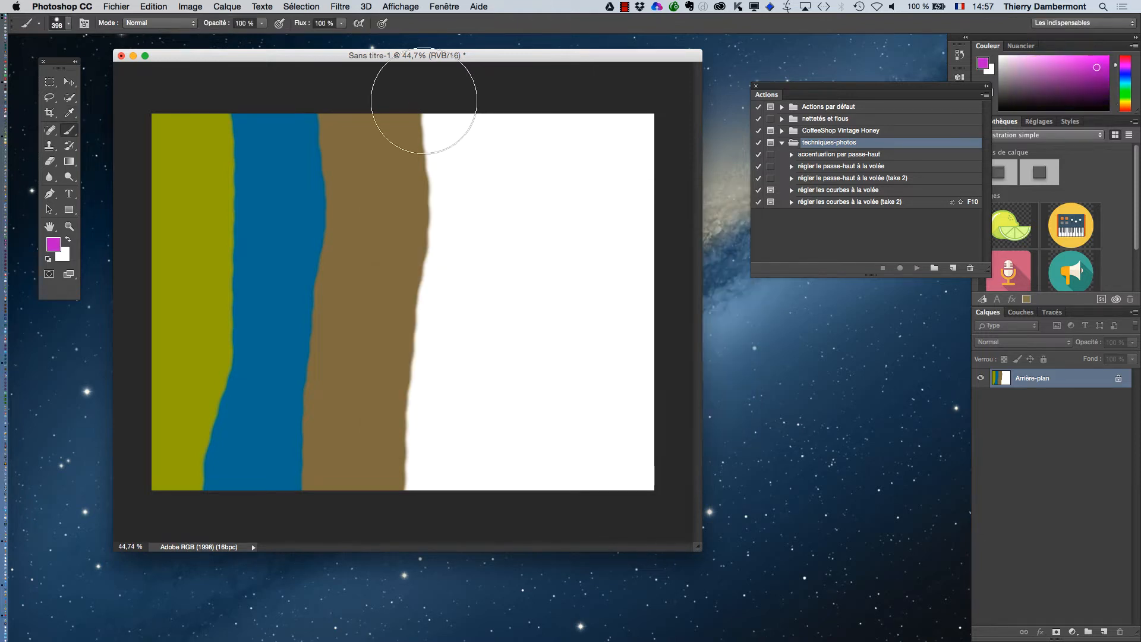
pyautogui.moveTo(420, 101)
pyautogui.mouseDown()
pyautogui.moveTo(447, 164)
pyautogui.moveTo(433, 287)
pyautogui.moveTo(461, 514)
pyautogui.mouseUp()
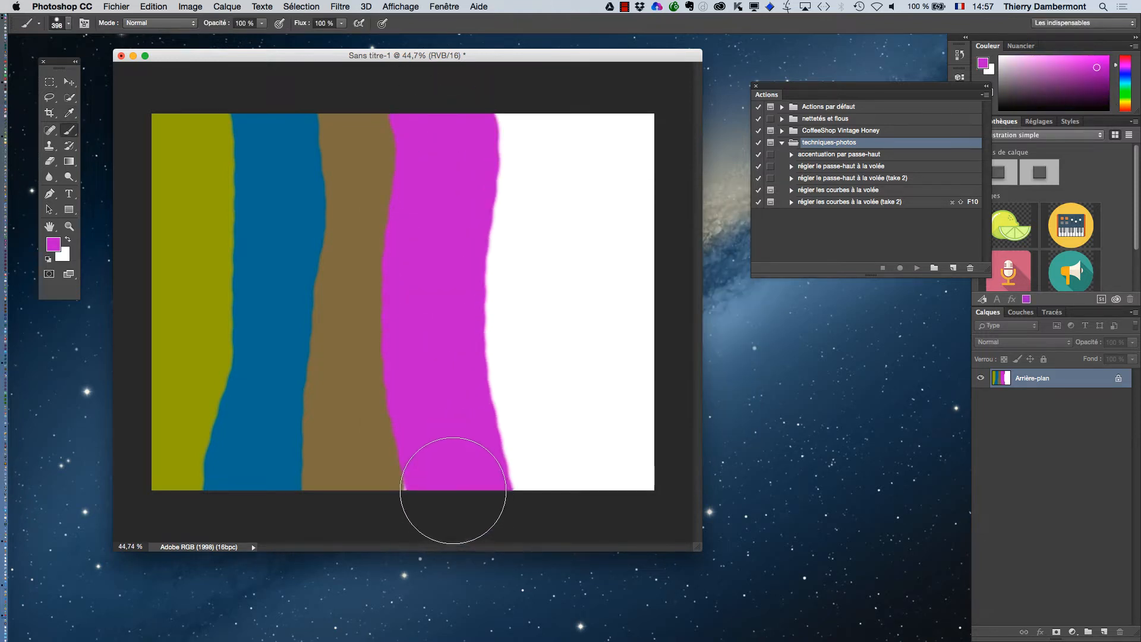
# Start saving the document under a new name and create a folder "gestion des couleurs" inside le16octobre2015 for it
pyautogui.click(114, 6)
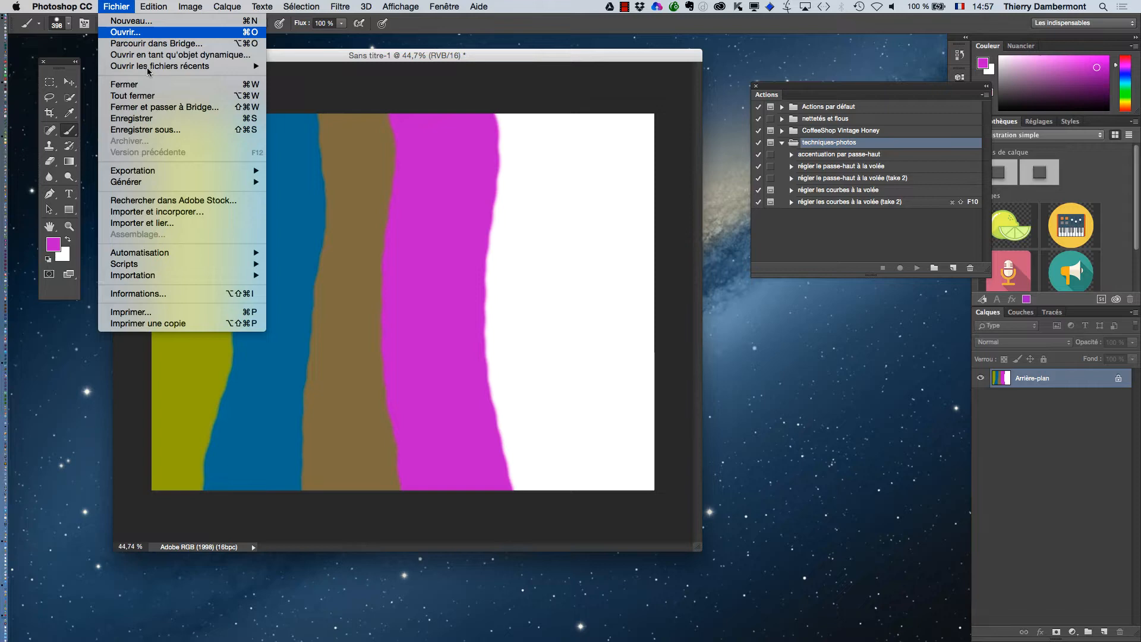
pyautogui.click(149, 130)
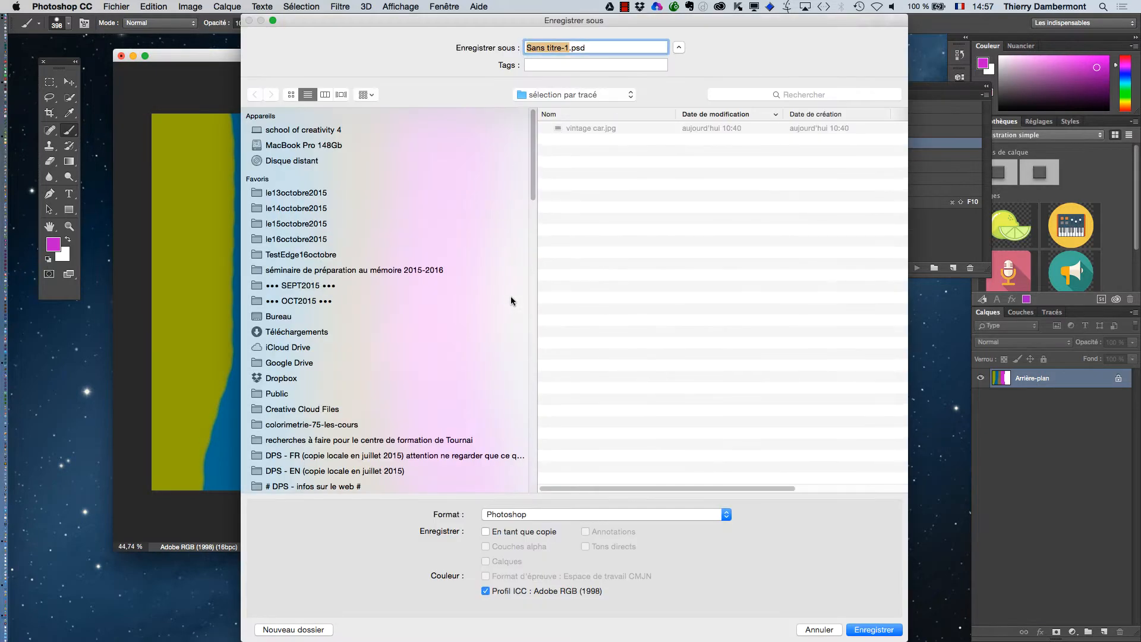
pyautogui.click(310, 240)
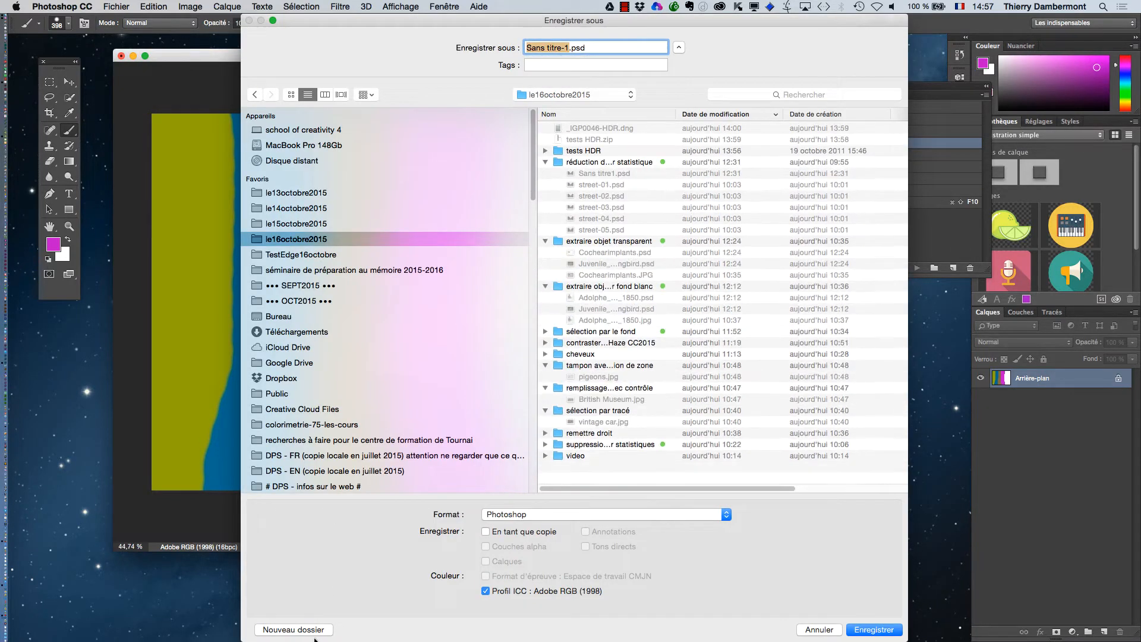
pyautogui.moveTo(907, 626); pyautogui.dragTo(873, 473)
pyautogui.click(270, 463)
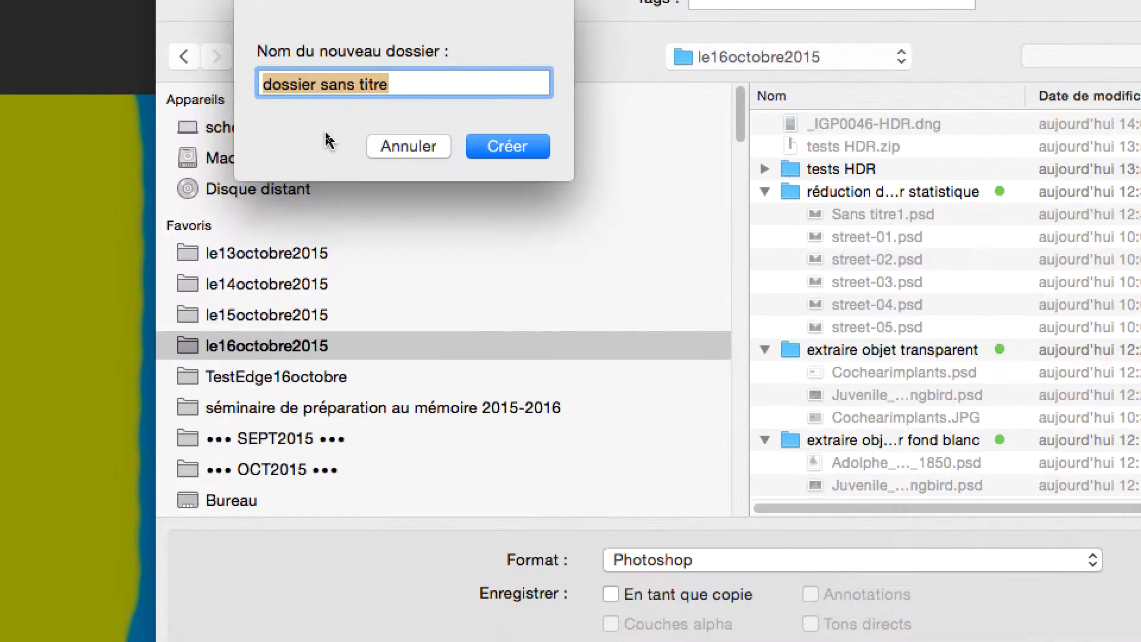
pyautogui.write('gestion d')
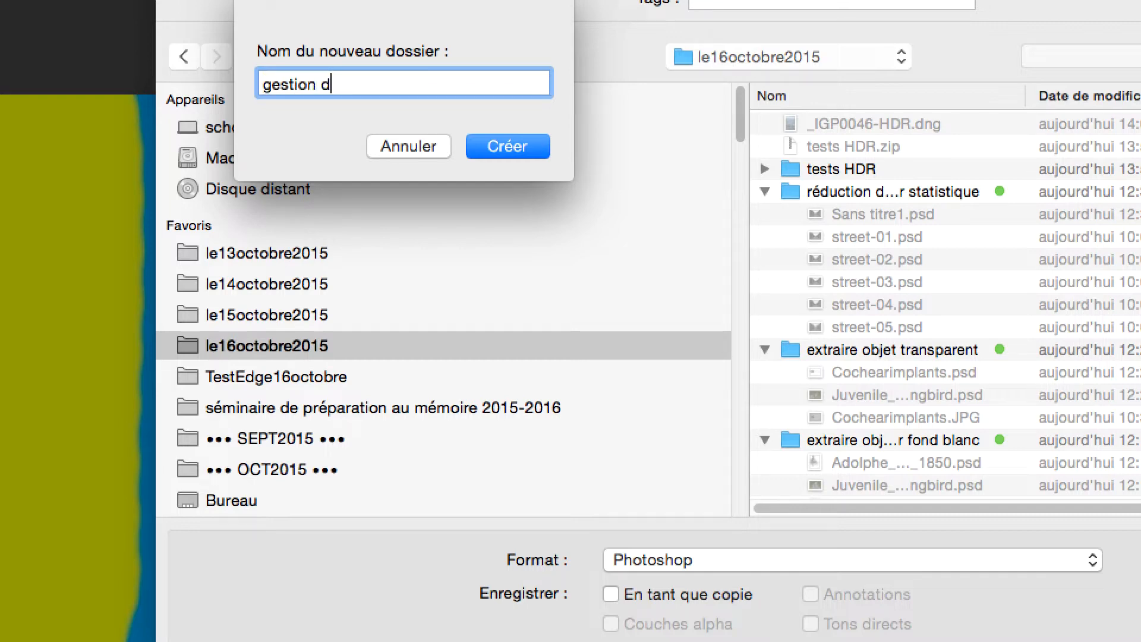
pyautogui.write('es couleurs')
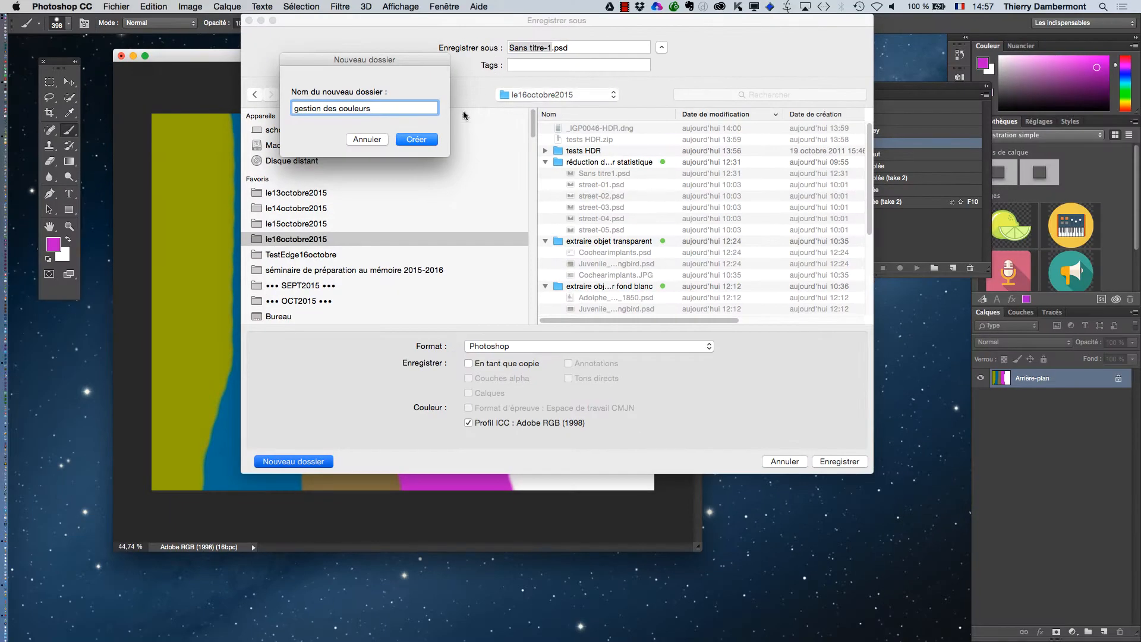
pyautogui.click(535, 142)
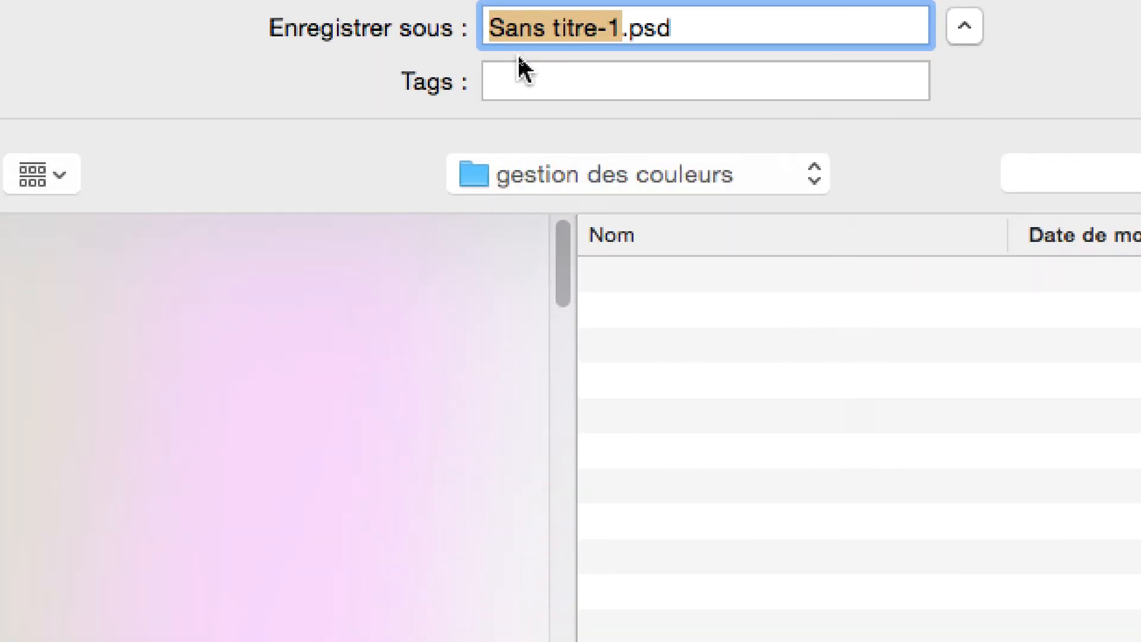
# Name the file test1-adobeRGB.psd
pyautogui.write('tes')
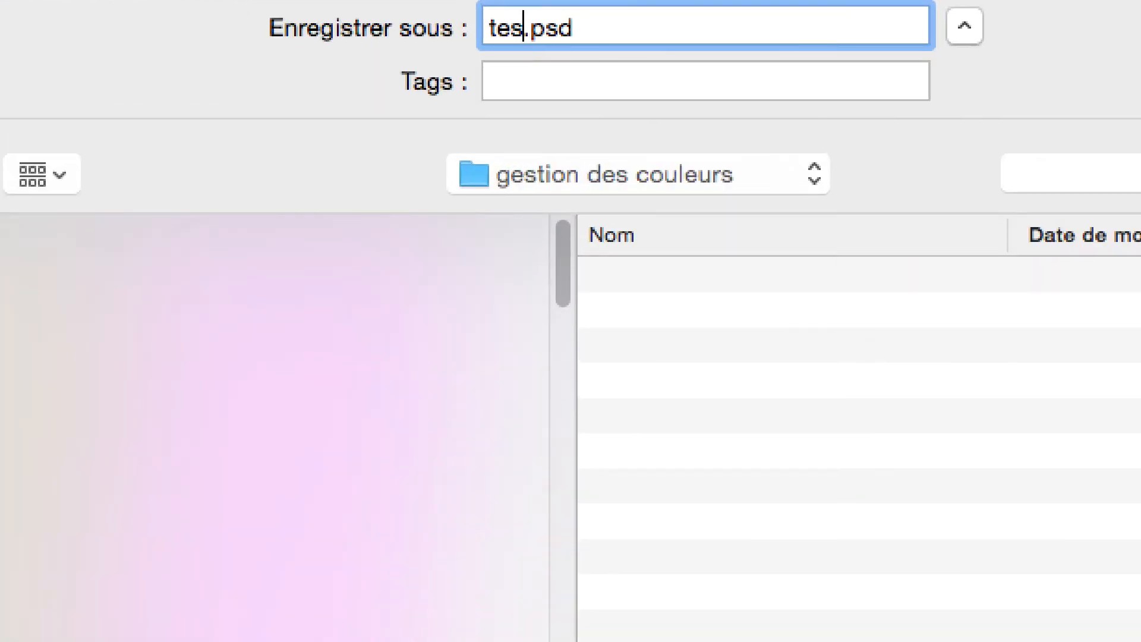
pyautogui.write('t1-a')
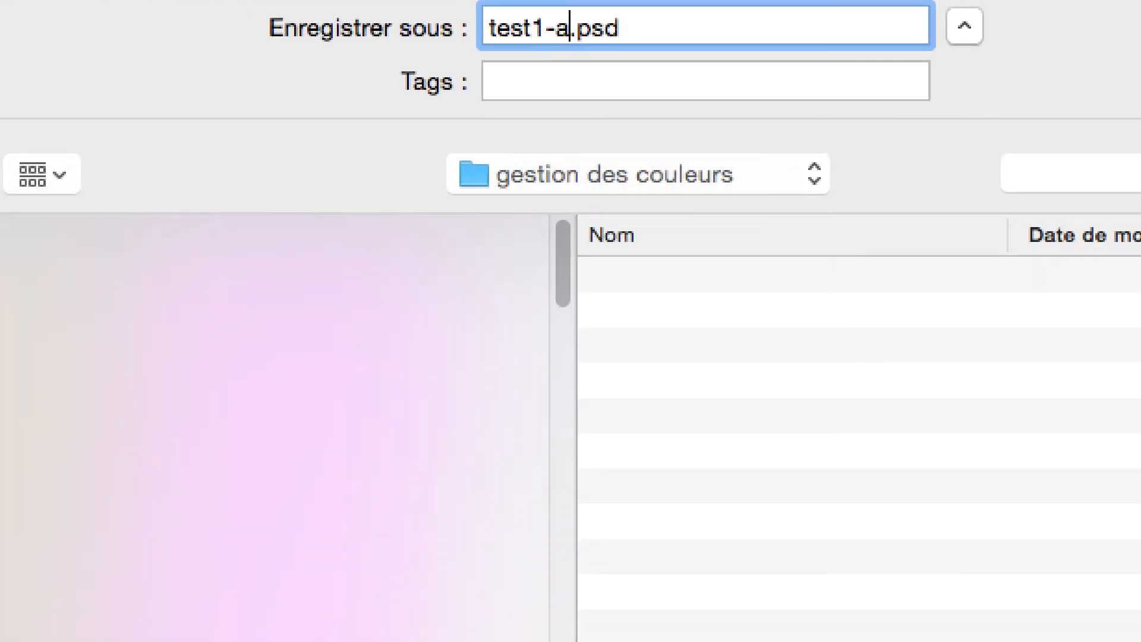
pyautogui.write('dobe')
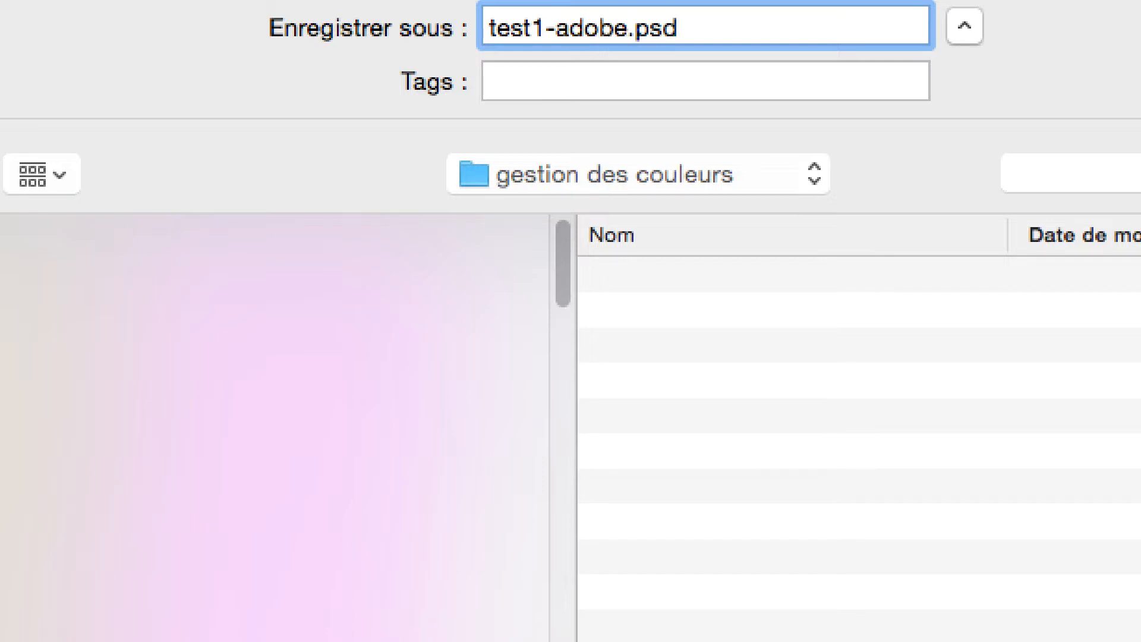
pyautogui.write('RGB')
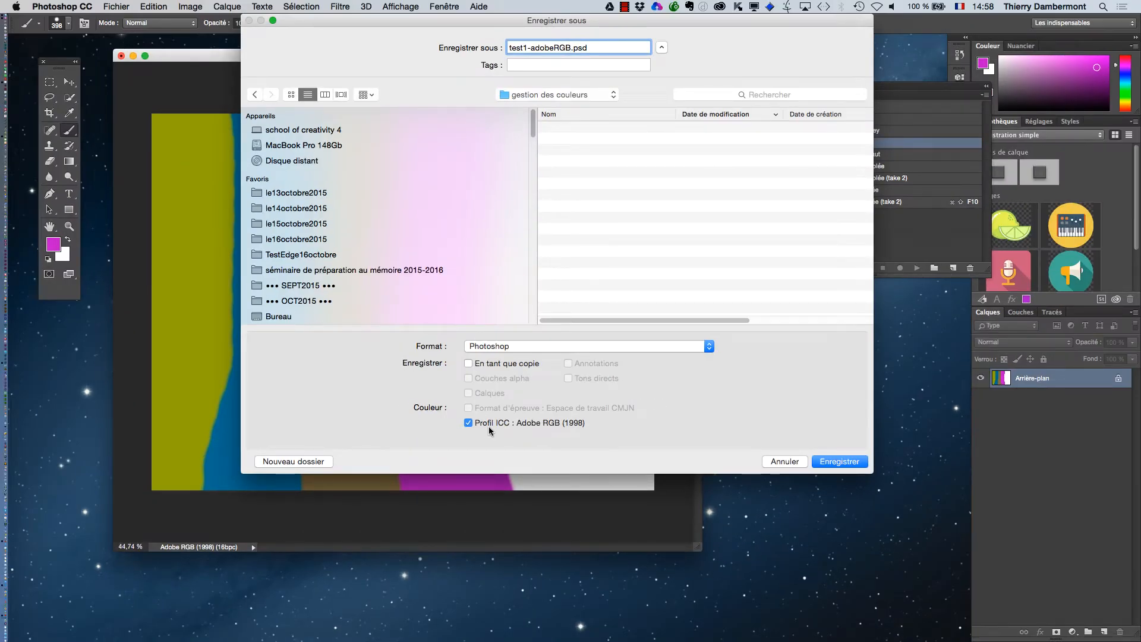
# Switch to Firefox, open the full Chromaticity_Diagram.jpg image and examine the ProPhoto RGB, Adobe RGB (1998) and sRGB colour spaces
pyautogui.press('super+Tab')
pyautogui.press('super+Tab')
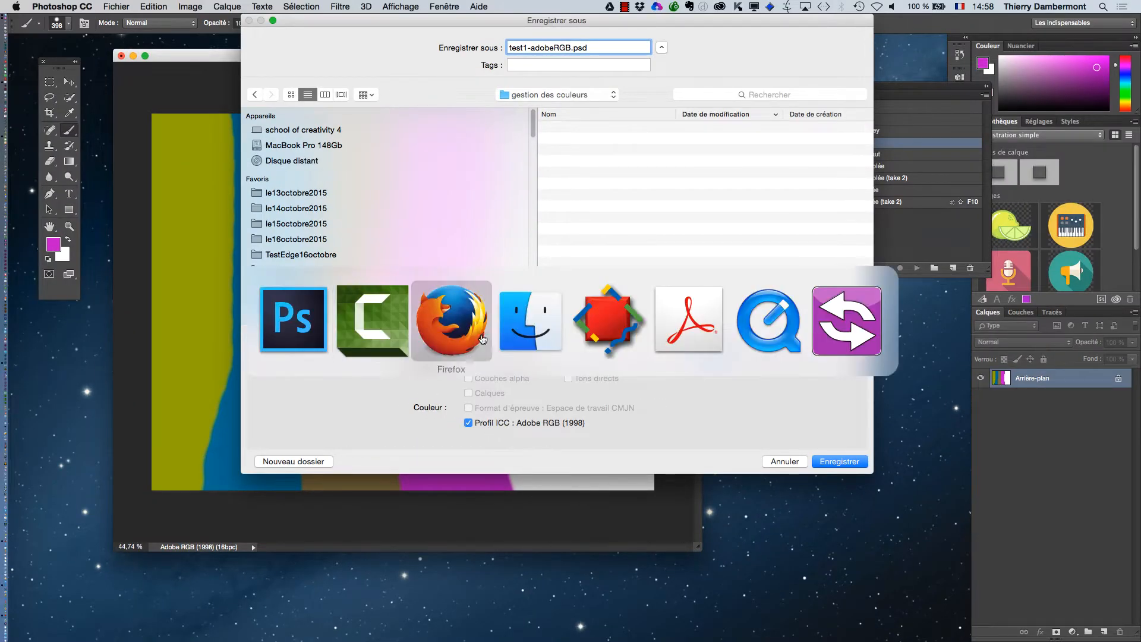
pyautogui.click(366, 4)
pyautogui.click(380, 43)
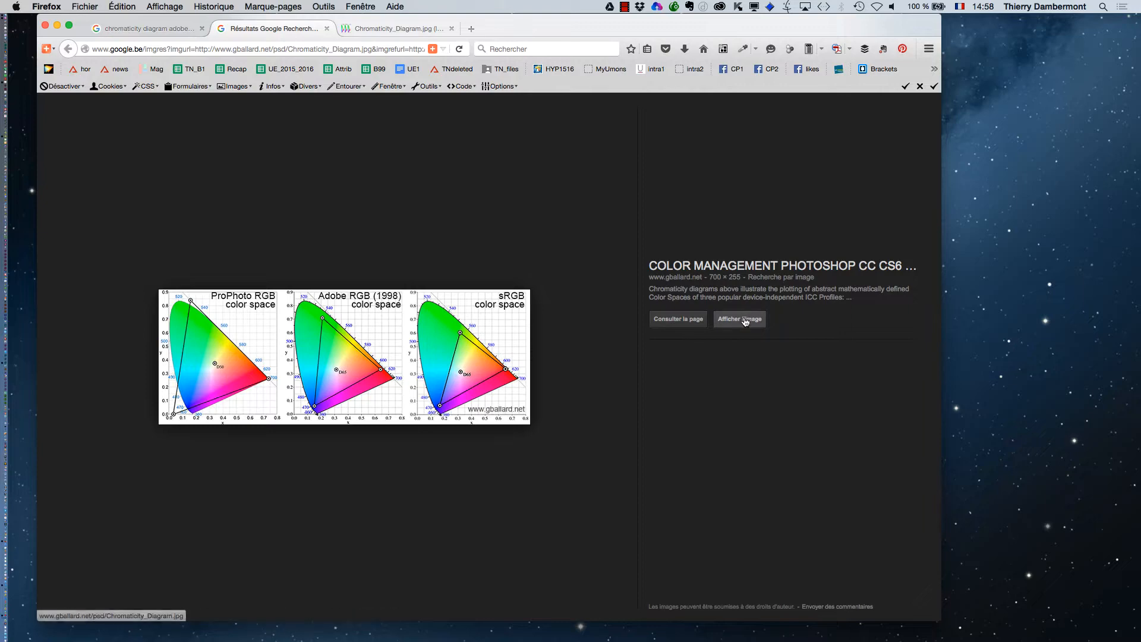
pyautogui.click(743, 321)
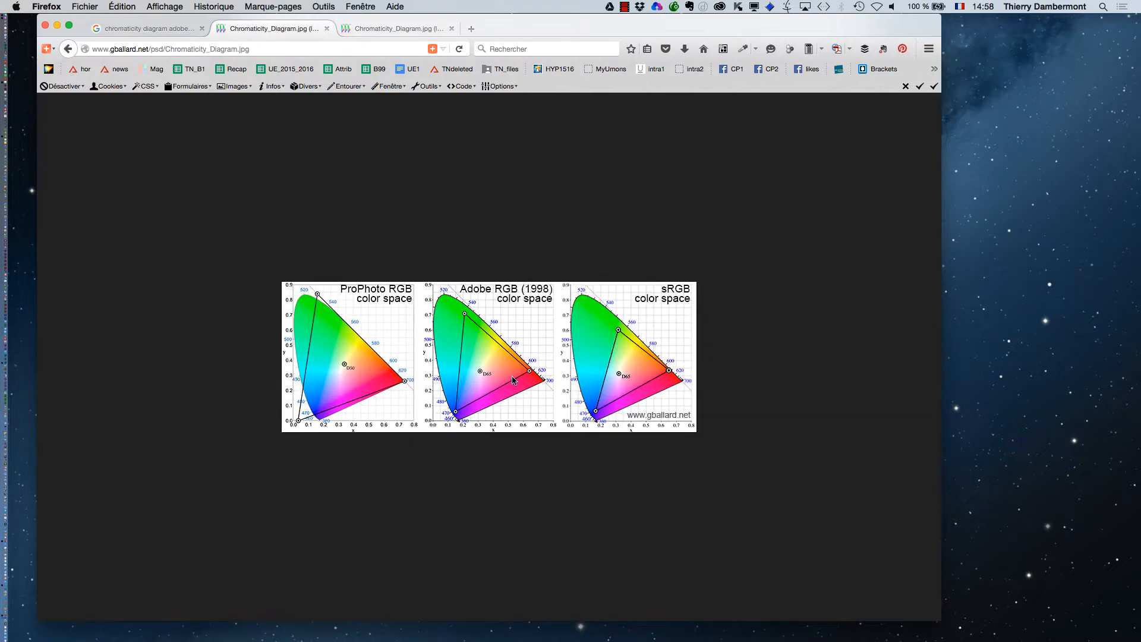
pyautogui.press('super+plus')
pyautogui.press('super+plus')
pyautogui.press('super+plus')
pyautogui.press('super+plus')
pyautogui.press('super+plus')
pyautogui.press('super+plus')
pyautogui.press('super+plus')
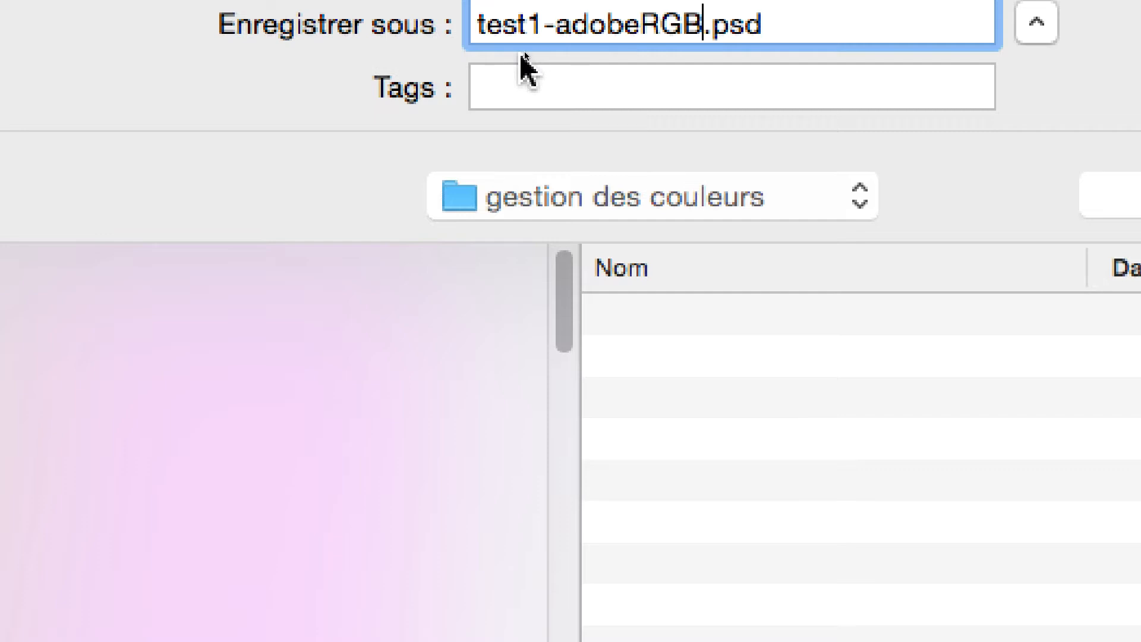
# Save test1-adobeRGB in Photoshop format with the Adobe RGB (1998) ICC profile embedded
pyautogui.moveTo(546, 24); pyautogui.dragTo(477, 23)
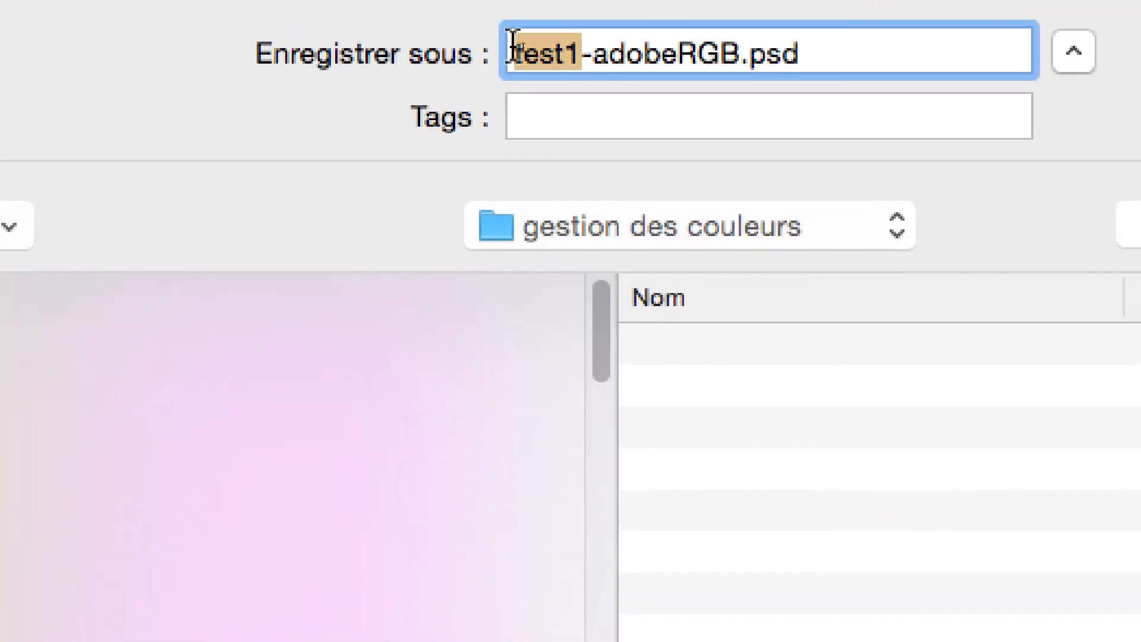
pyautogui.moveTo(592, 53); pyautogui.dragTo(556, 45)
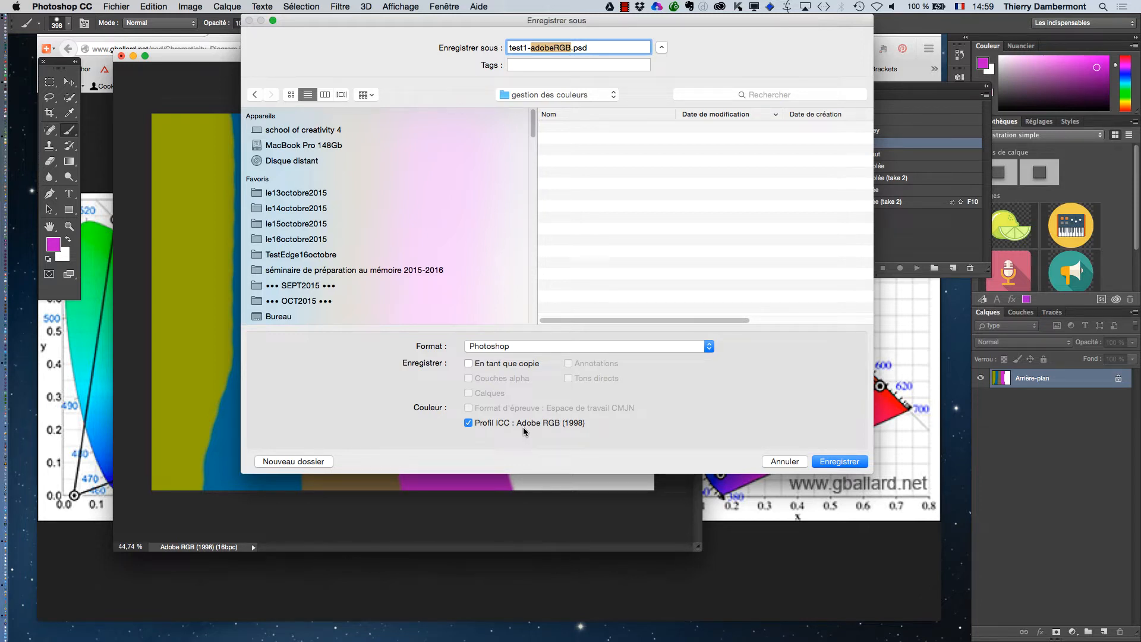
pyautogui.click(822, 462)
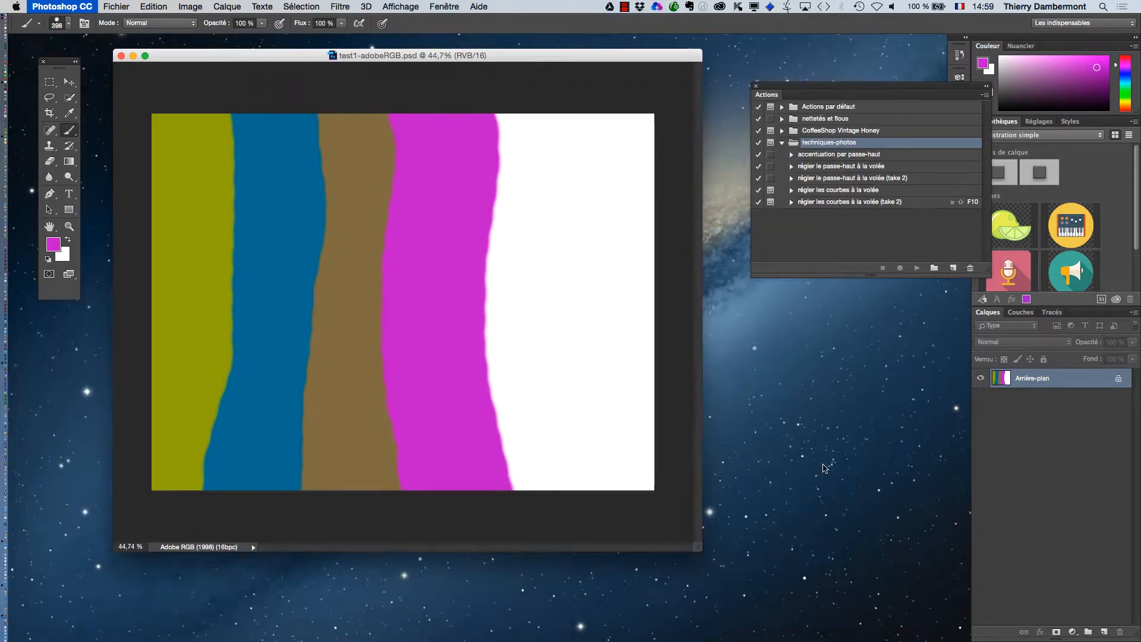
# Switch to Finder and open the "gestion des couleurs" folder inside le16octobre2015 in a new window
pyautogui.press('super+Tab')
pyautogui.click(510, 298)
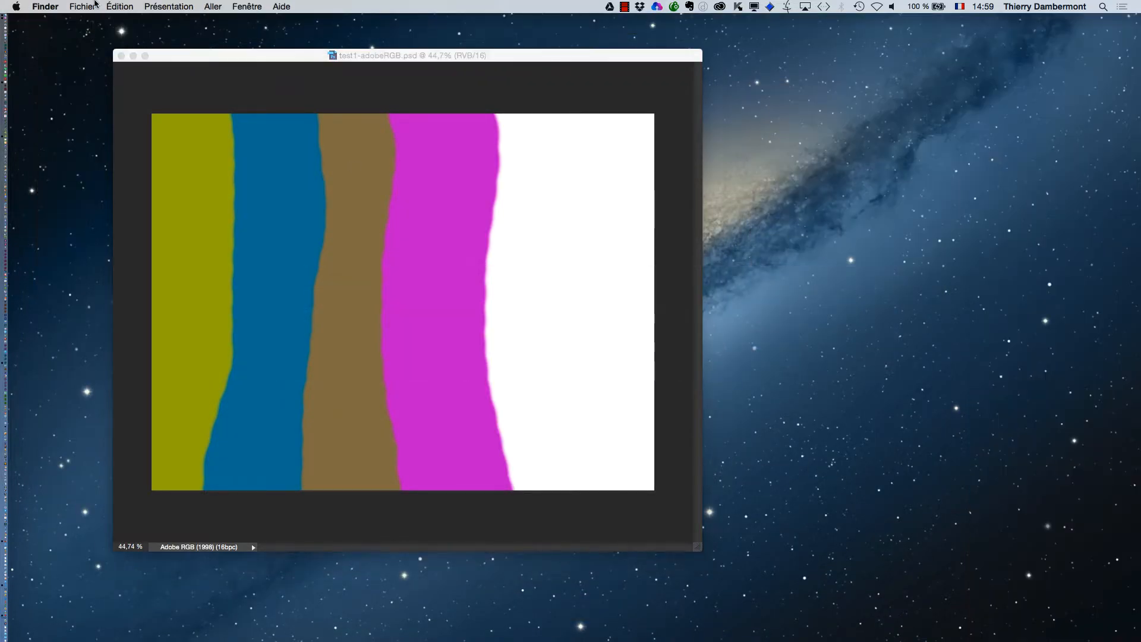
pyautogui.click(84, 6)
pyautogui.click(81, 20)
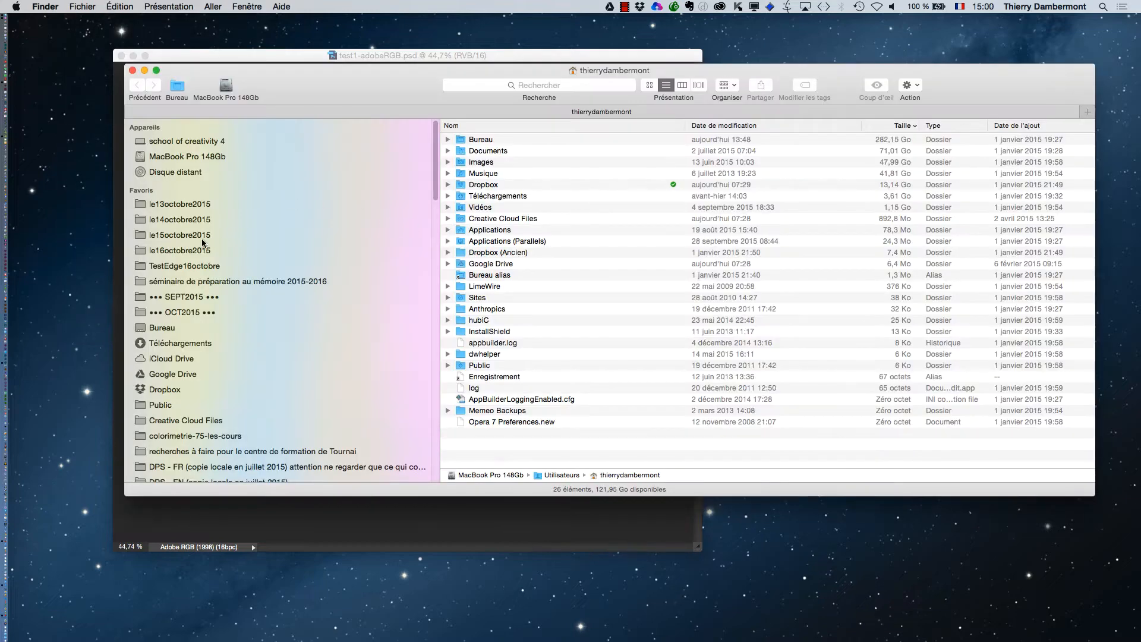
pyautogui.click(181, 250)
pyautogui.doubleClick(497, 139)
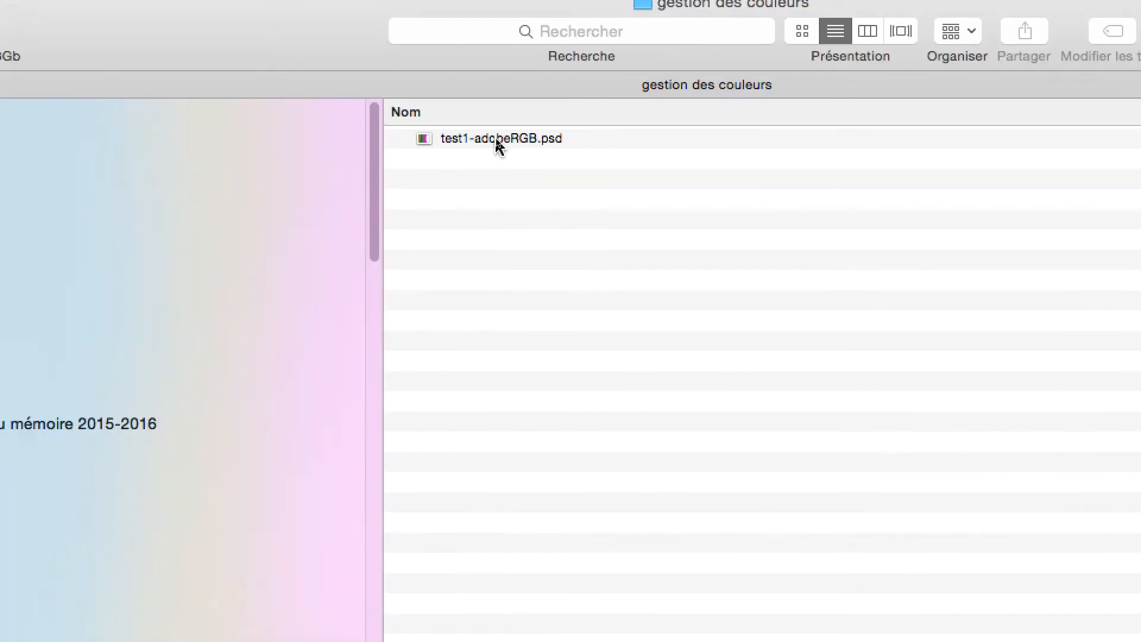
# Open test1-adobeRGB.psd from the folder in Photoshop and close its document window
pyautogui.click(499, 140)
pyautogui.press('Return')
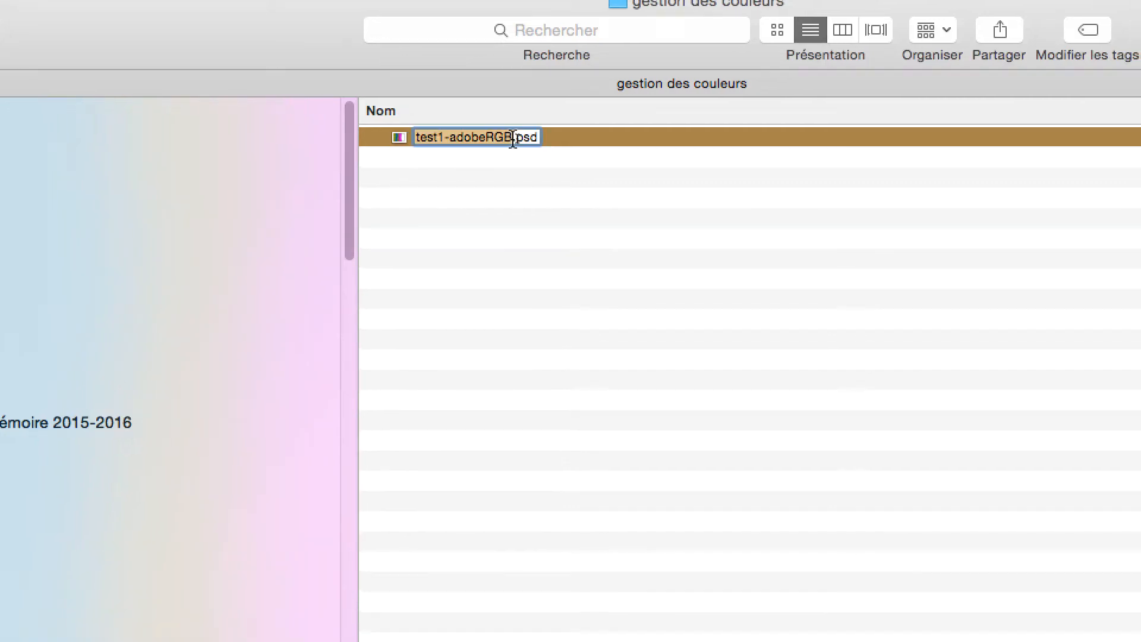
pyautogui.click(512, 138)
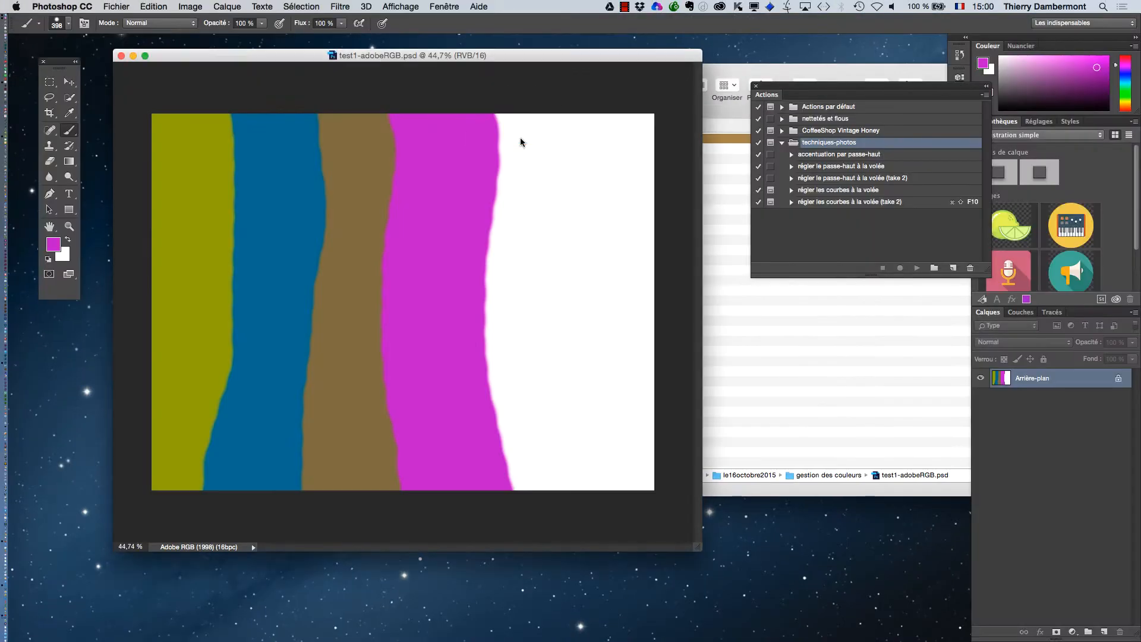
pyautogui.click(120, 55)
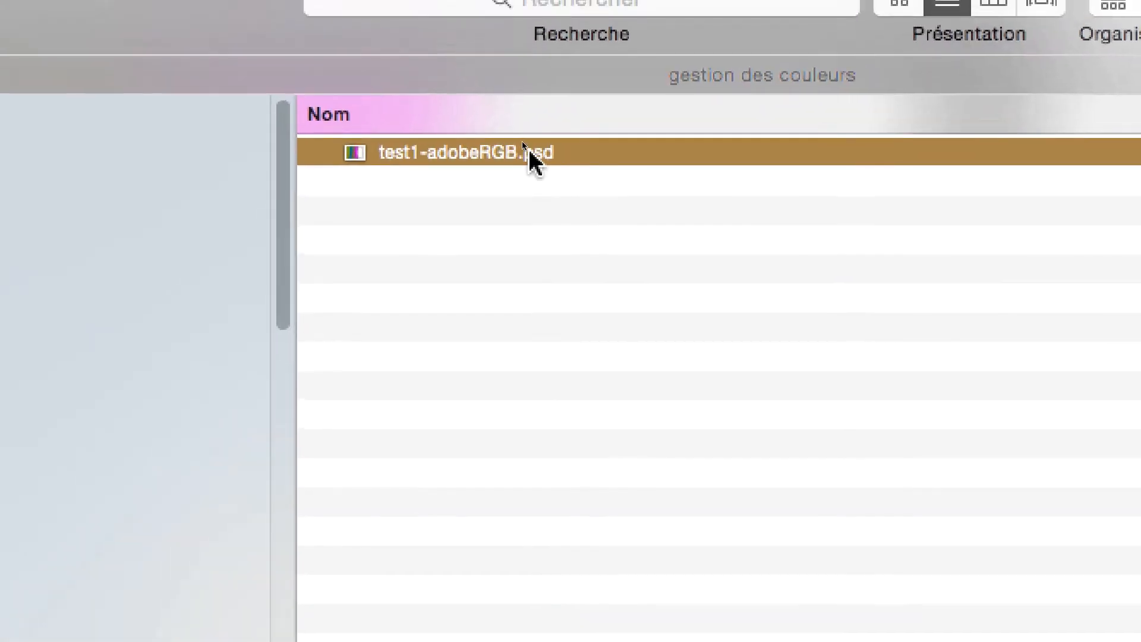
# Change the extension of test1-adobeRGB.psd to txt in Finder
pyautogui.click(528, 151)
pyautogui.click(529, 153)
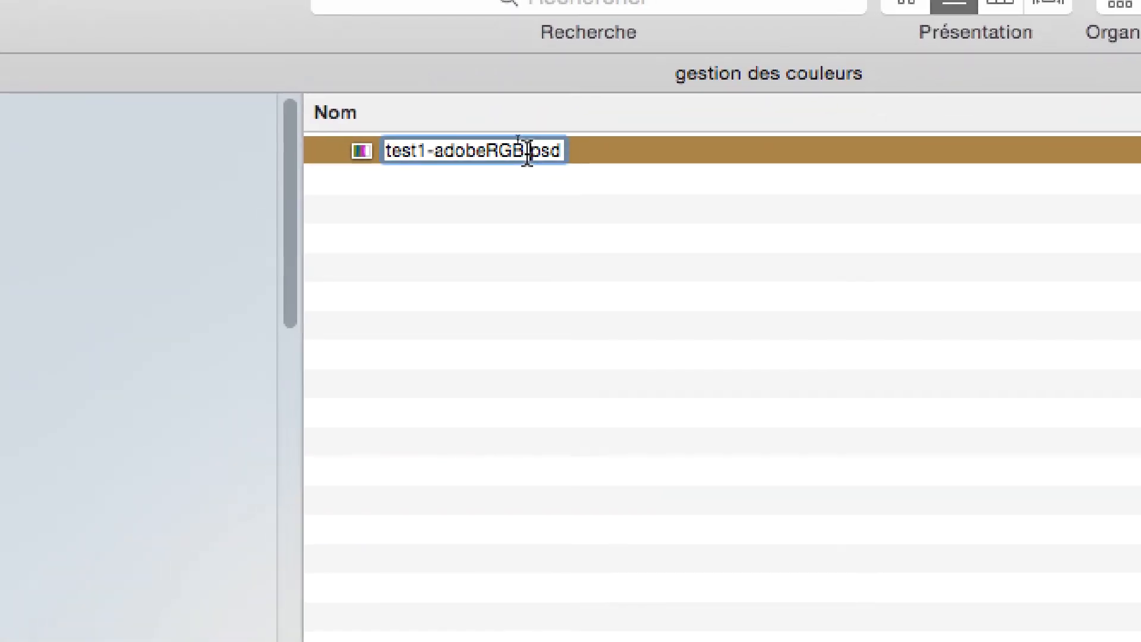
pyautogui.moveTo(528, 152); pyautogui.dragTo(584, 168)
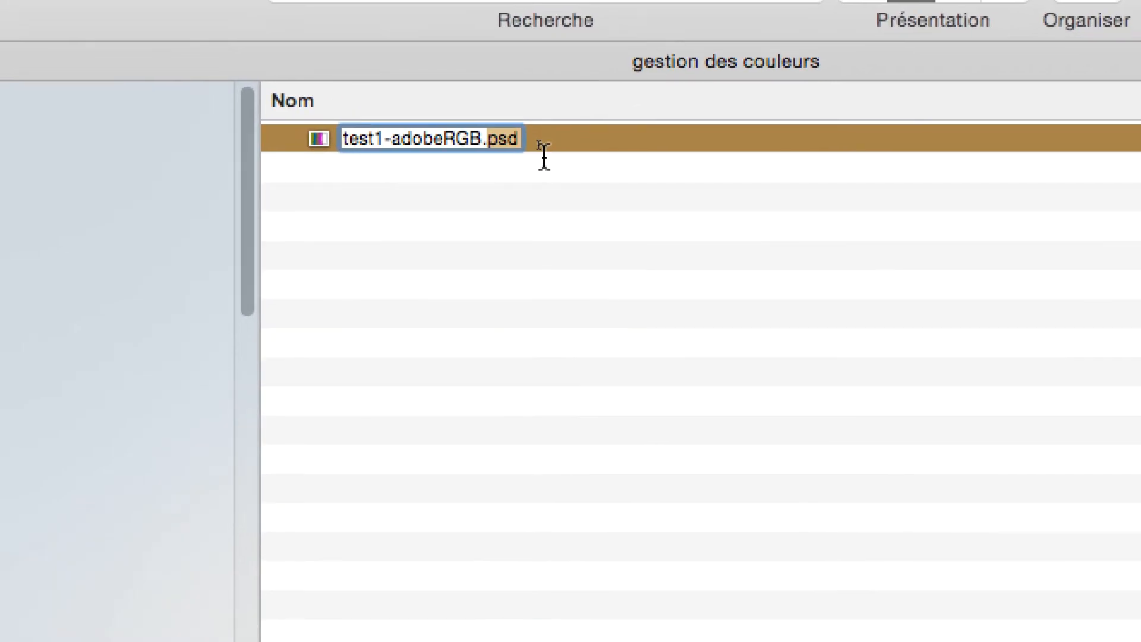
pyautogui.write('txt')
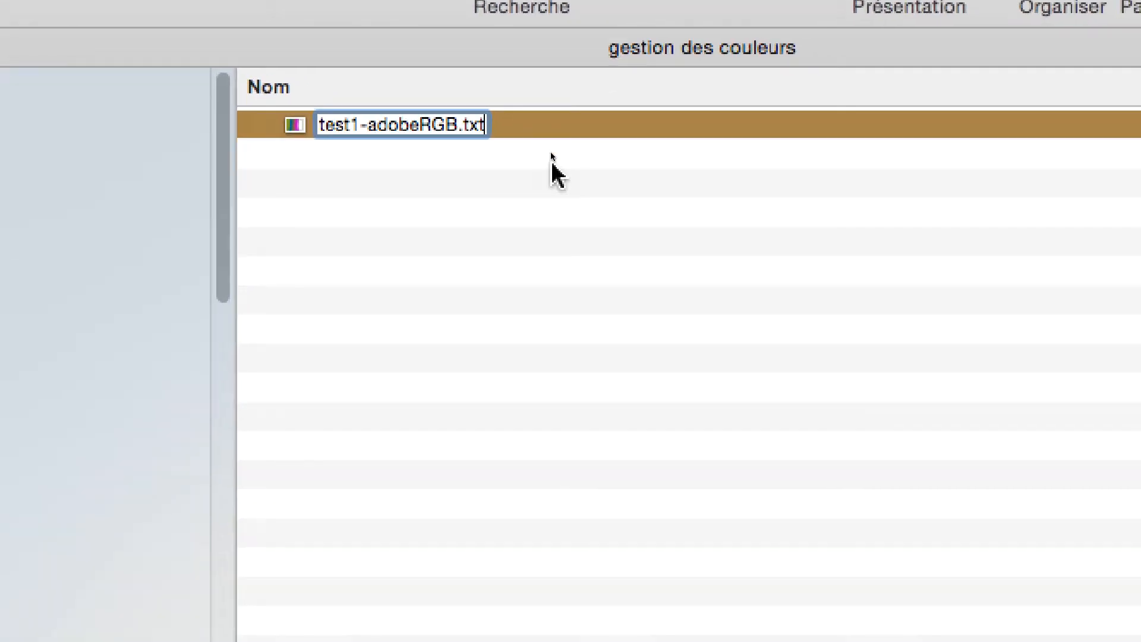
pyautogui.press('Return')
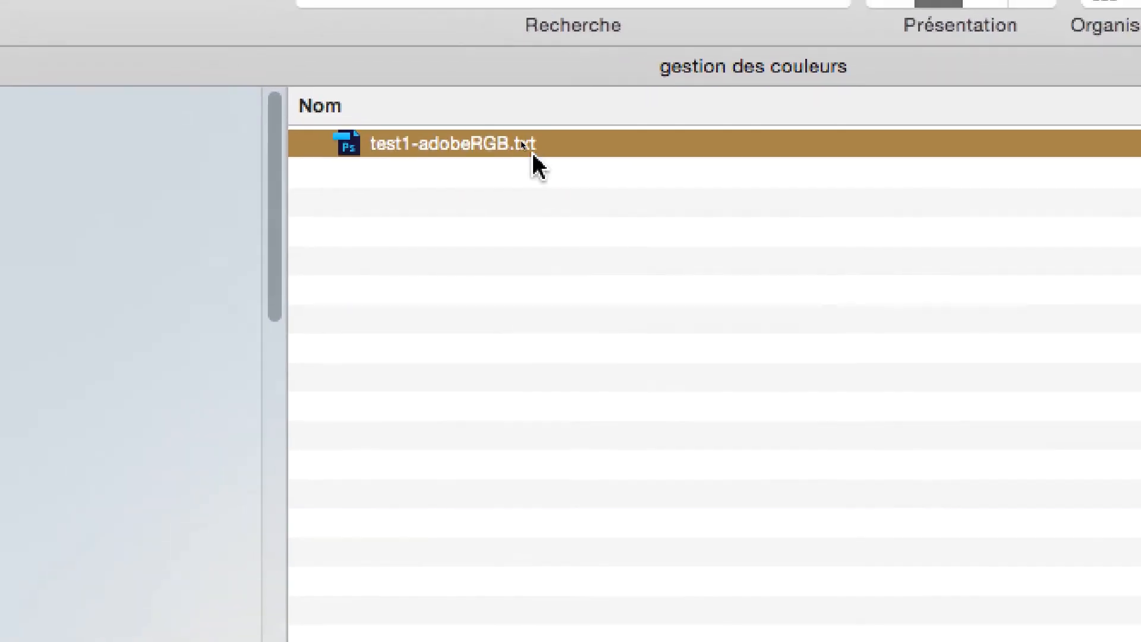
# Open test1-adobeRGB.txt in its default application, Photoshop, and close it again
pyautogui.doubleClick(527, 153)
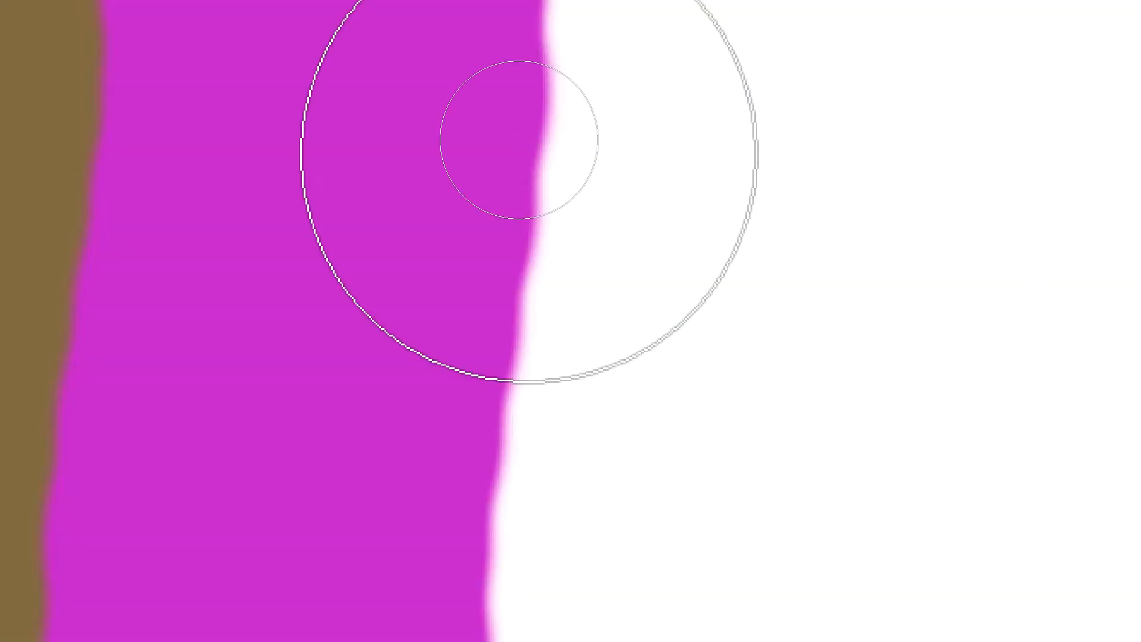
pyautogui.press('super+w')
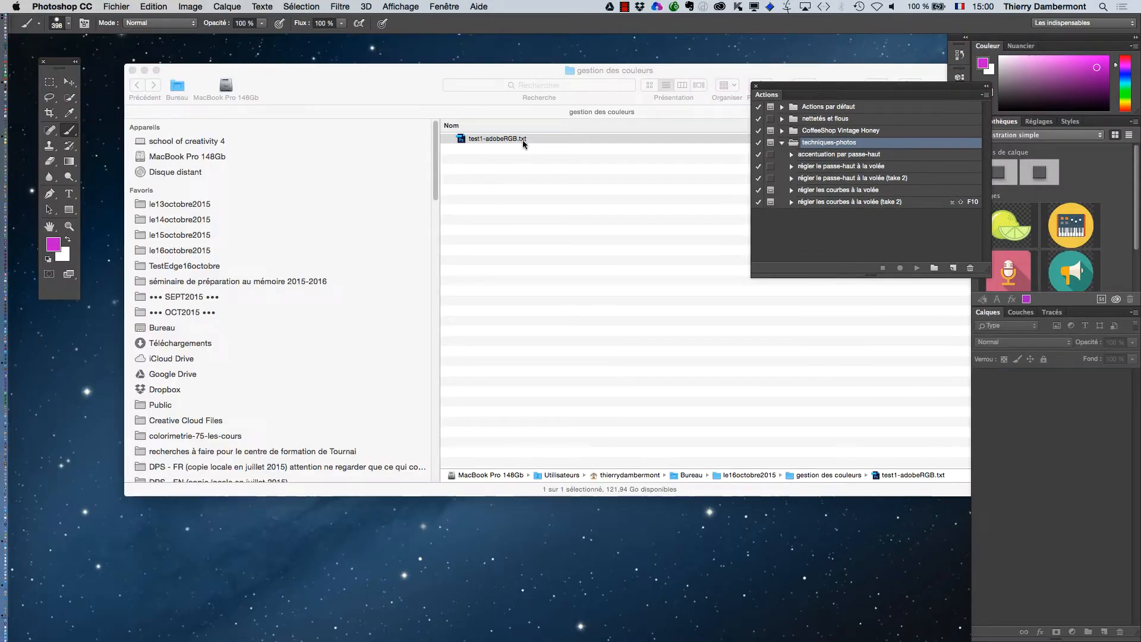
# Open test1-adobeRGB.txt in TextEdit, enlarge the window, examine the ColorMode and ICCProfile entries in the metadata, and close the file
pyautogui.rightClick(492, 137)
pyautogui.moveTo(507, 156)
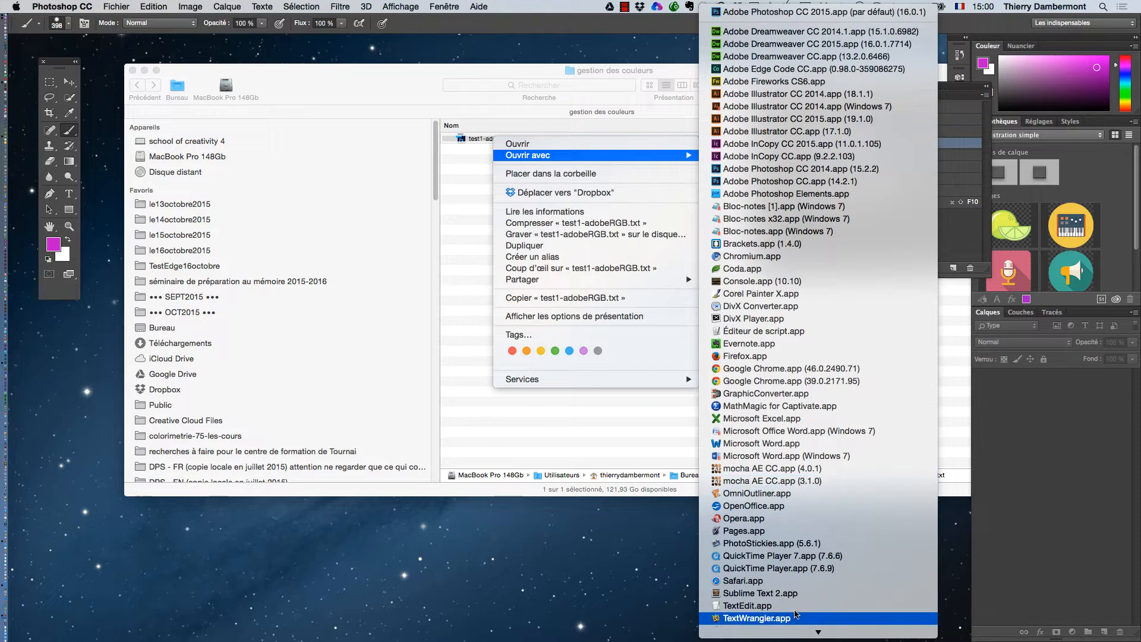
pyautogui.click(796, 606)
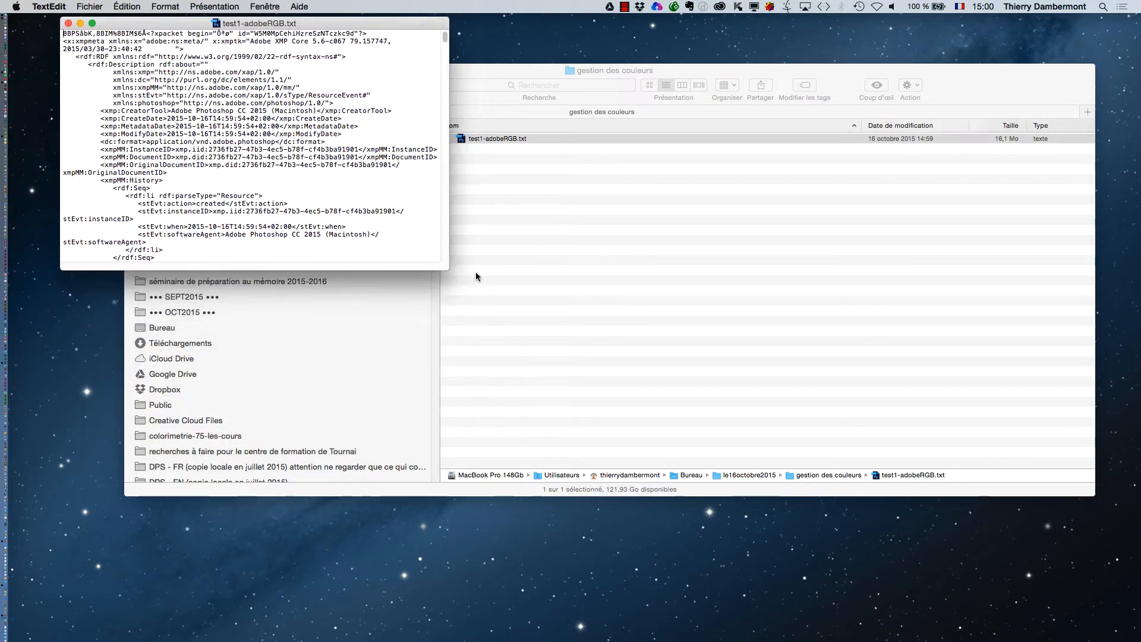
pyautogui.moveTo(447, 269); pyautogui.dragTo(980, 600)
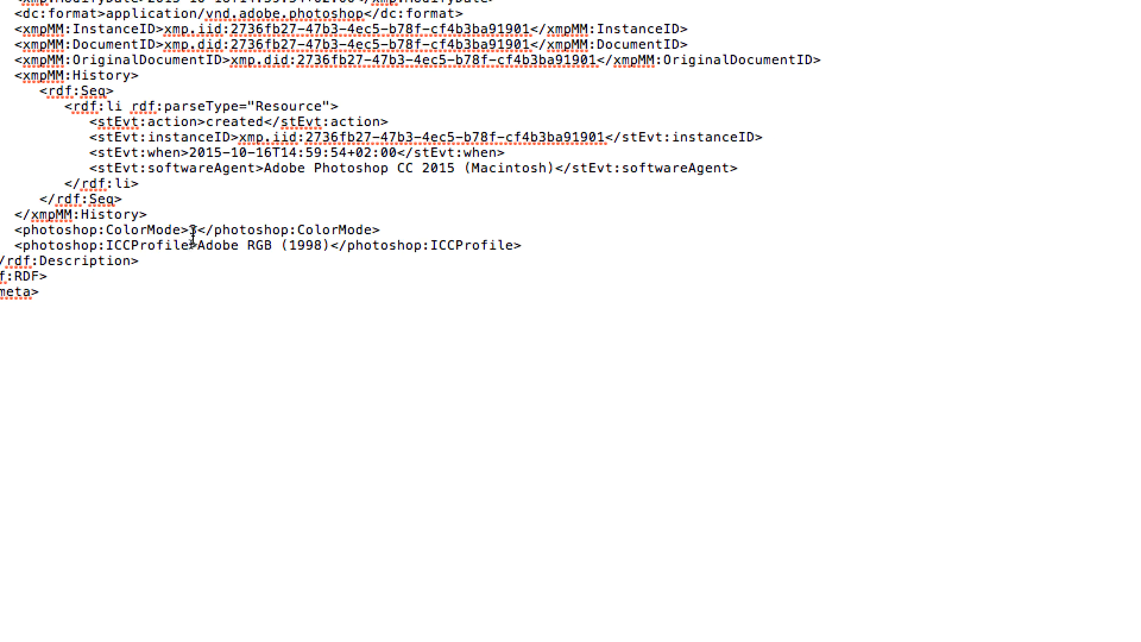
pyautogui.doubleClick(222, 232)
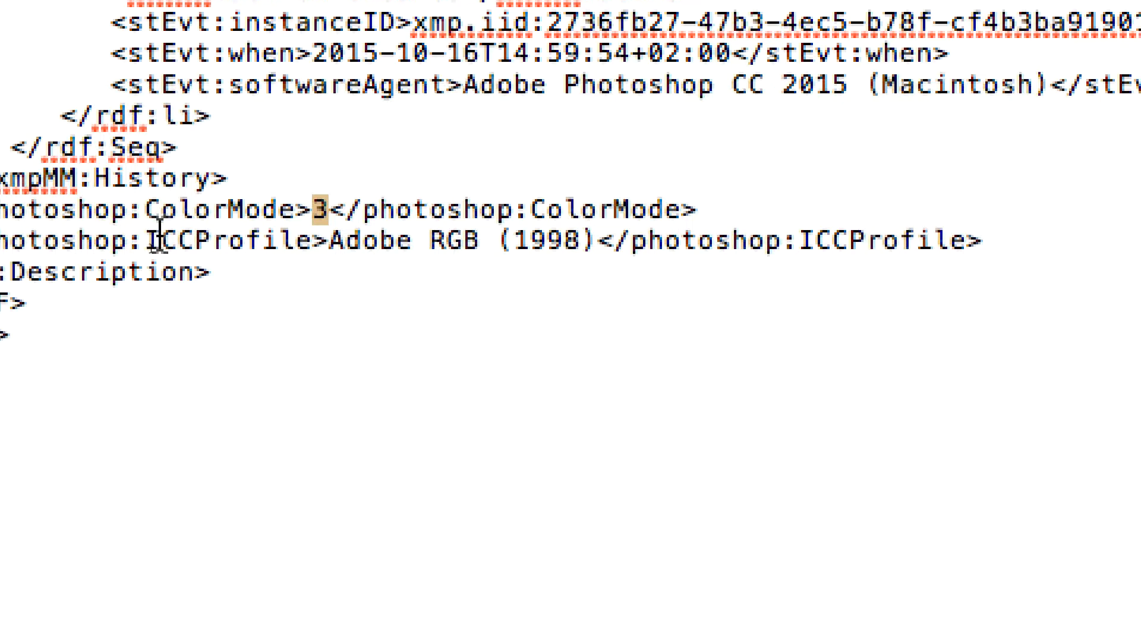
pyautogui.moveTo(328, 240); pyautogui.dragTo(631, 240)
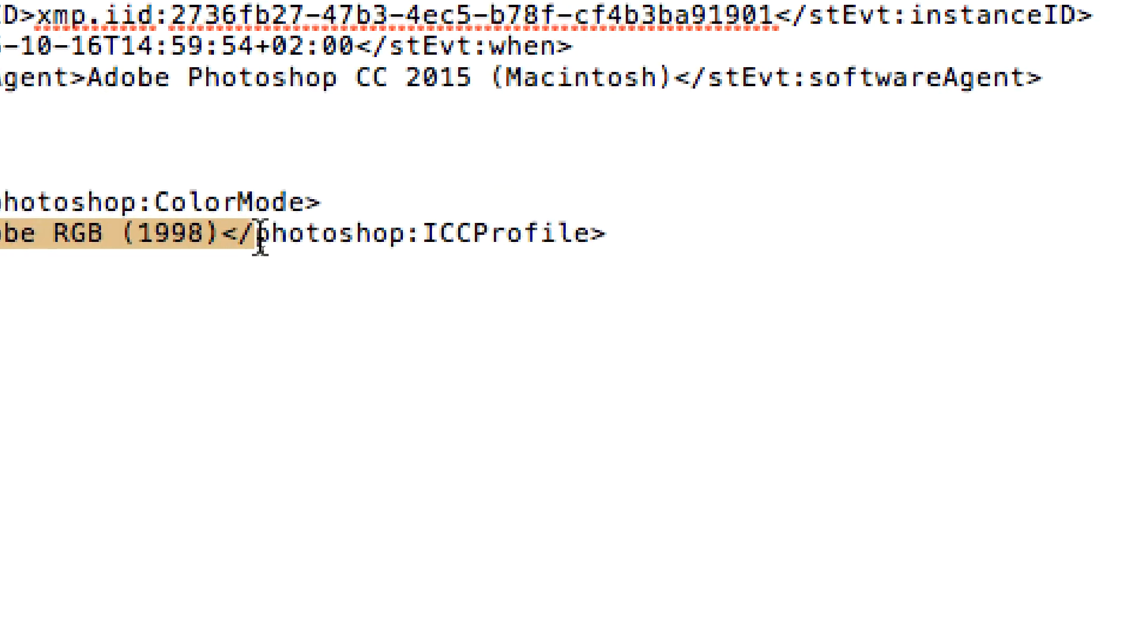
pyautogui.moveTo(262, 236); pyautogui.dragTo(81, 72)
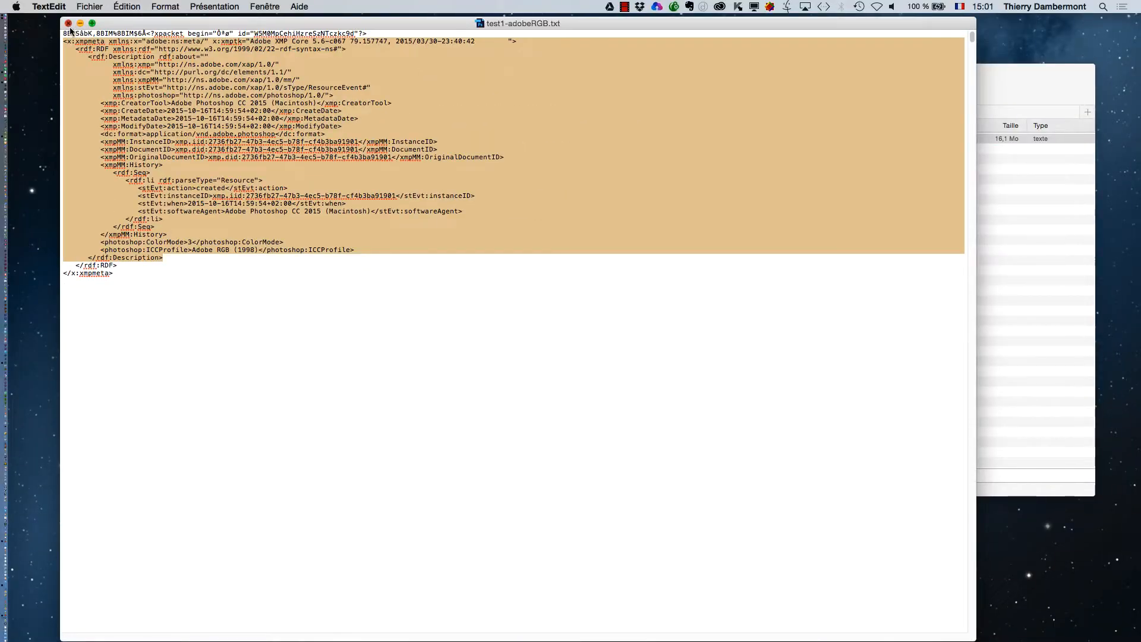
pyautogui.press('super+w')
# Change the extension of test1-adobeRGB.txt back to psd in Finder
pyautogui.click(510, 148)
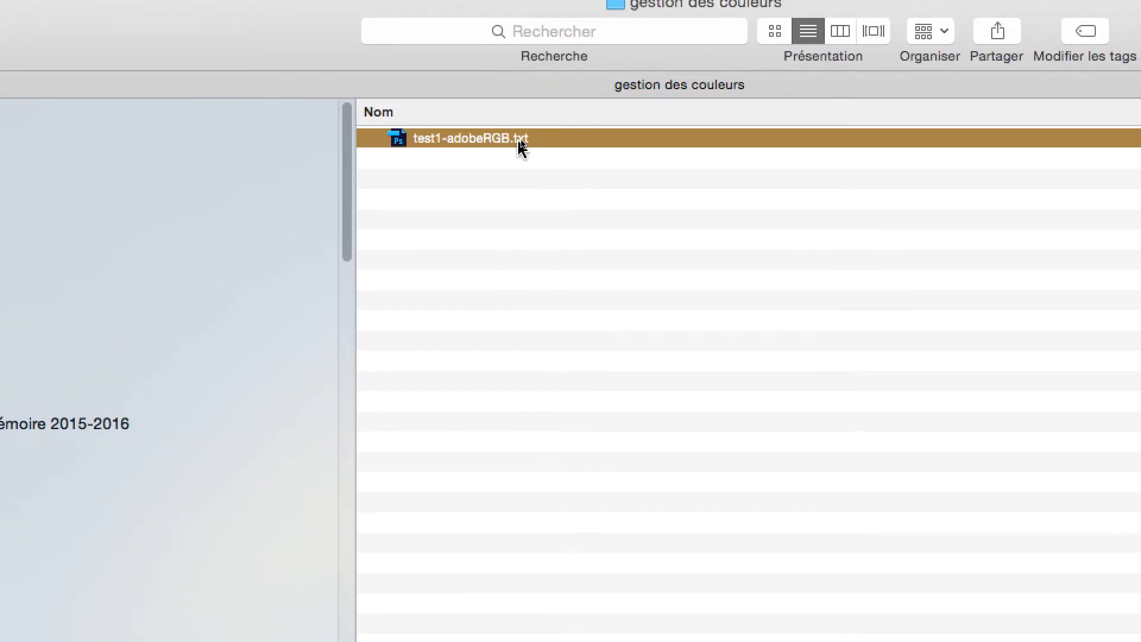
pyautogui.click(518, 141)
pyautogui.doubleClick(519, 140)
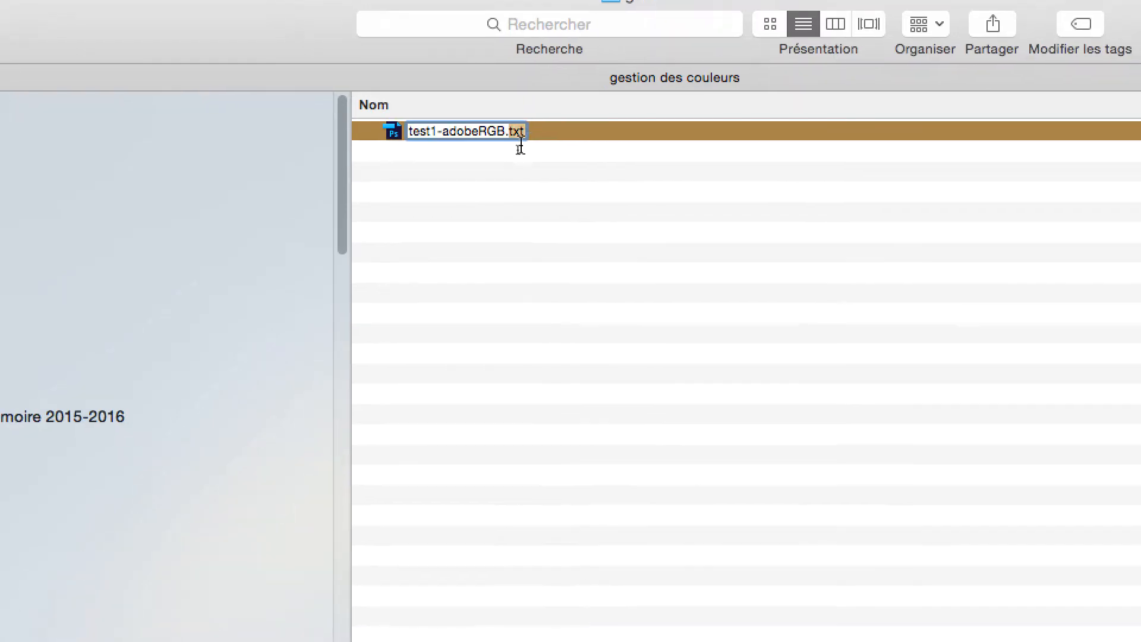
pyautogui.write('psd')
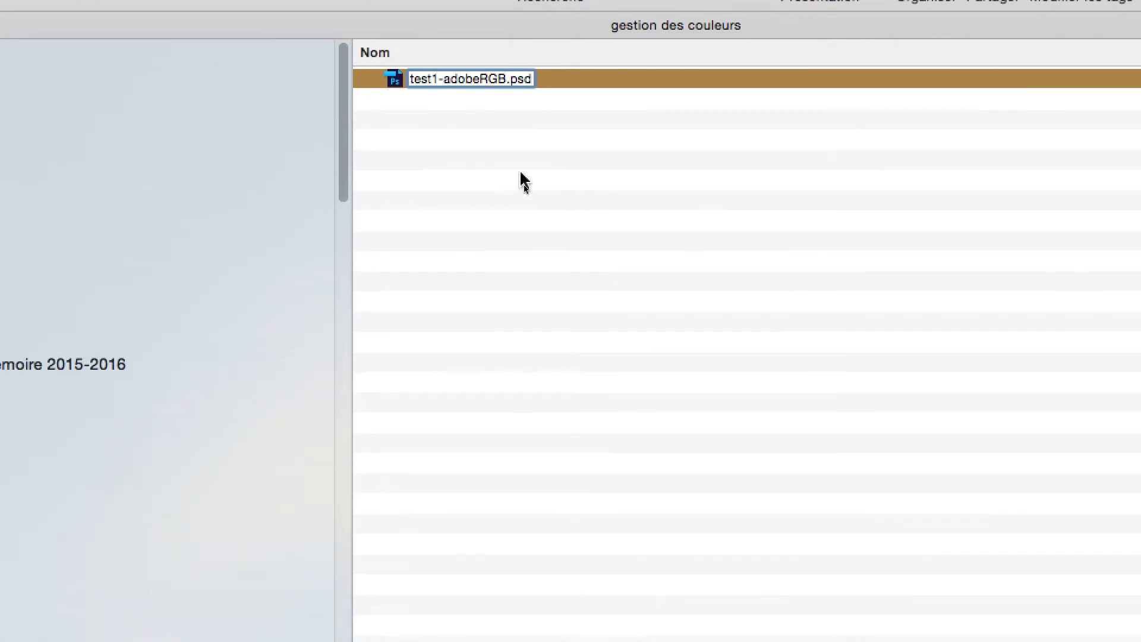
pyautogui.press('Return')
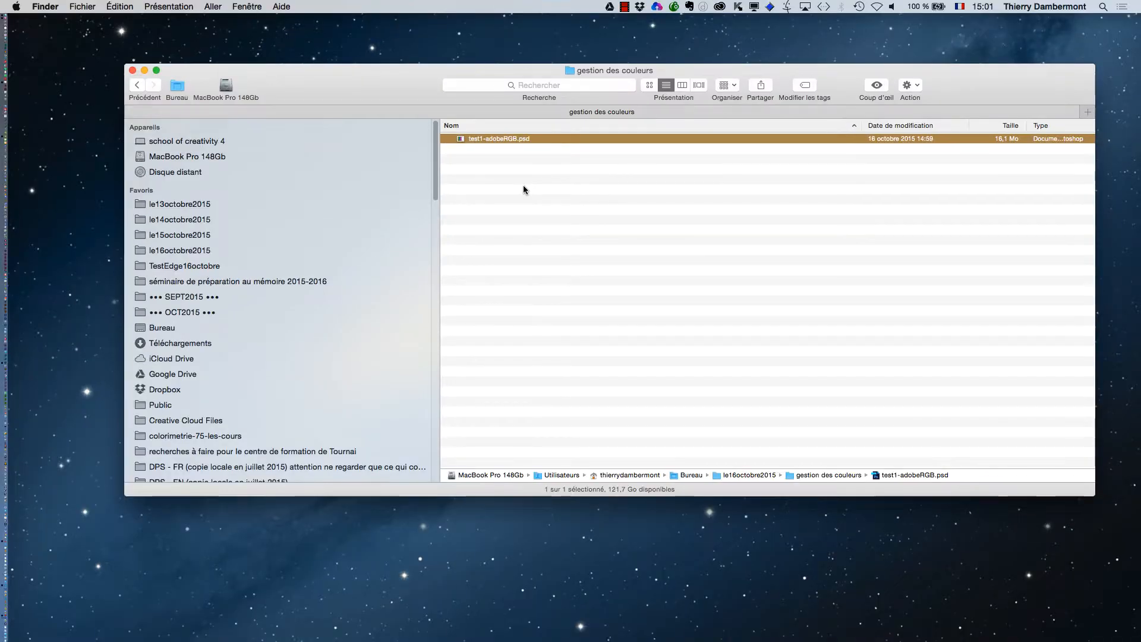
# Open test1-adobeRGB.psd in Photoshop, activate the Move tool and reduce the document's zoom to 33.3%
pyautogui.press('super+Tab')
pyautogui.press('super+Tab')
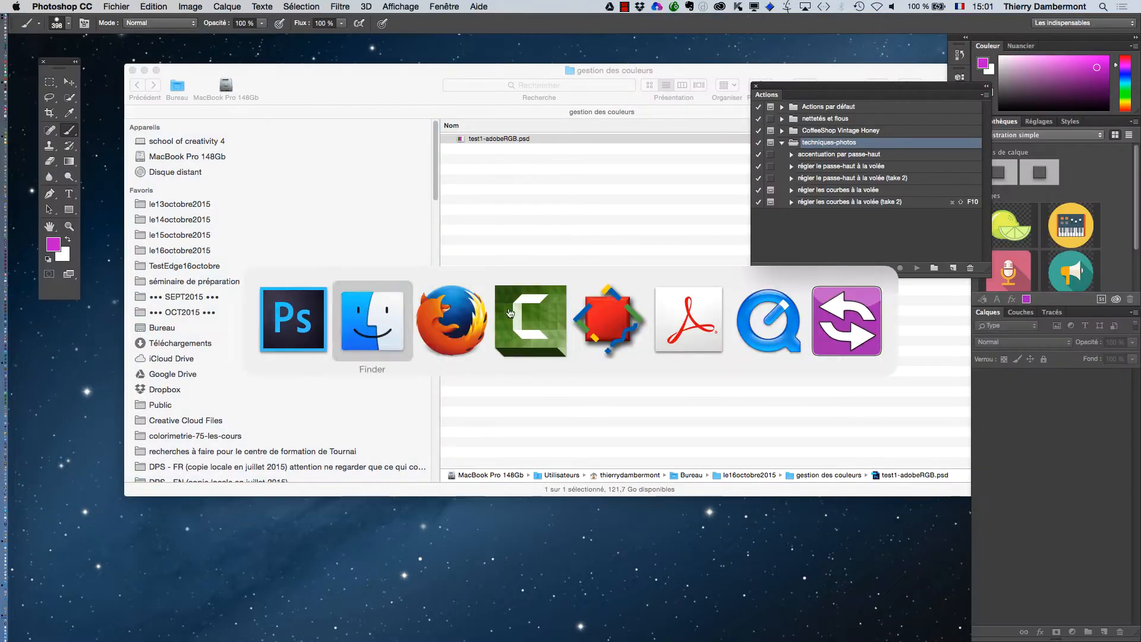
pyautogui.doubleClick(501, 139)
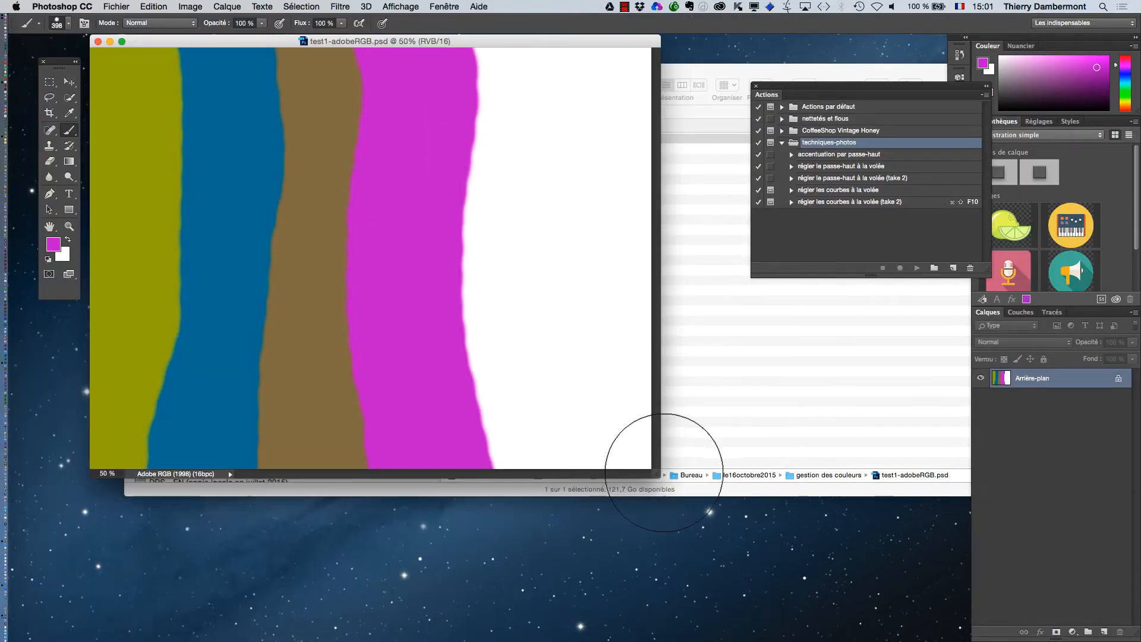
pyautogui.press('v')
pyautogui.moveTo(657, 476); pyautogui.dragTo(565, 576)
pyautogui.press('super+minus')
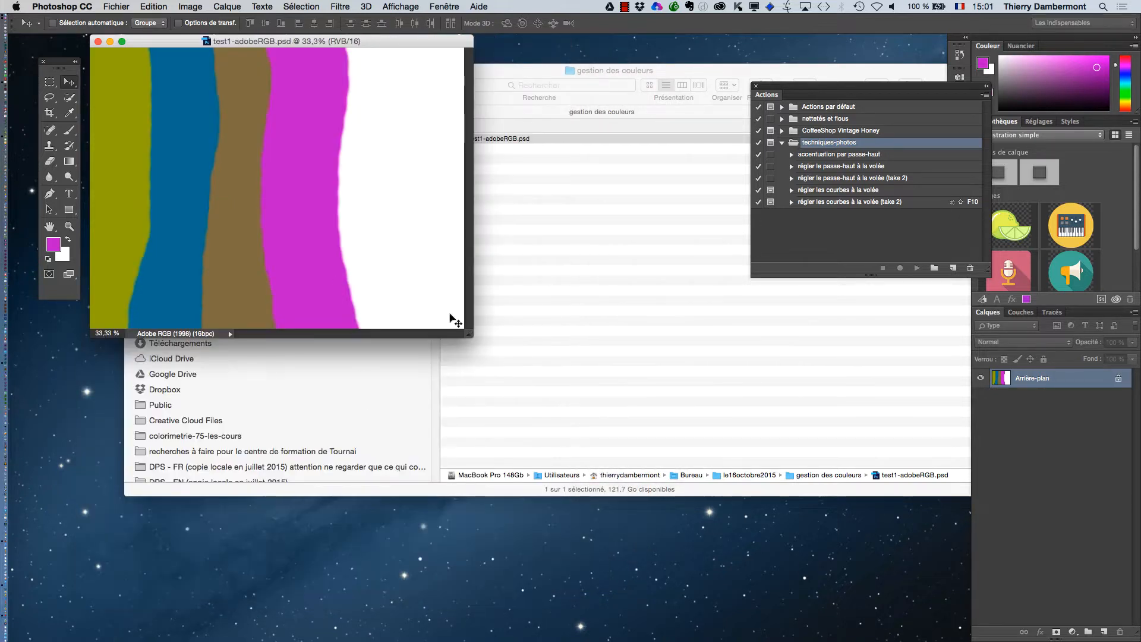
# Duplicate the test1-adobeRGB.psd image under the name test1-sRGB
pyautogui.click(190, 6)
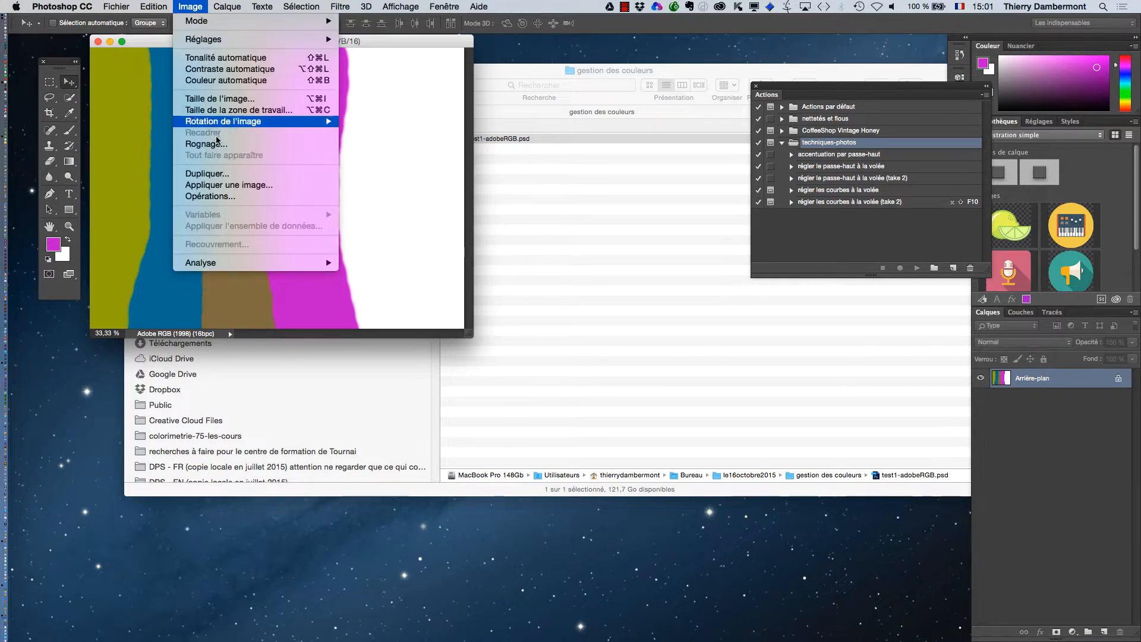
pyautogui.moveTo(226, 122)
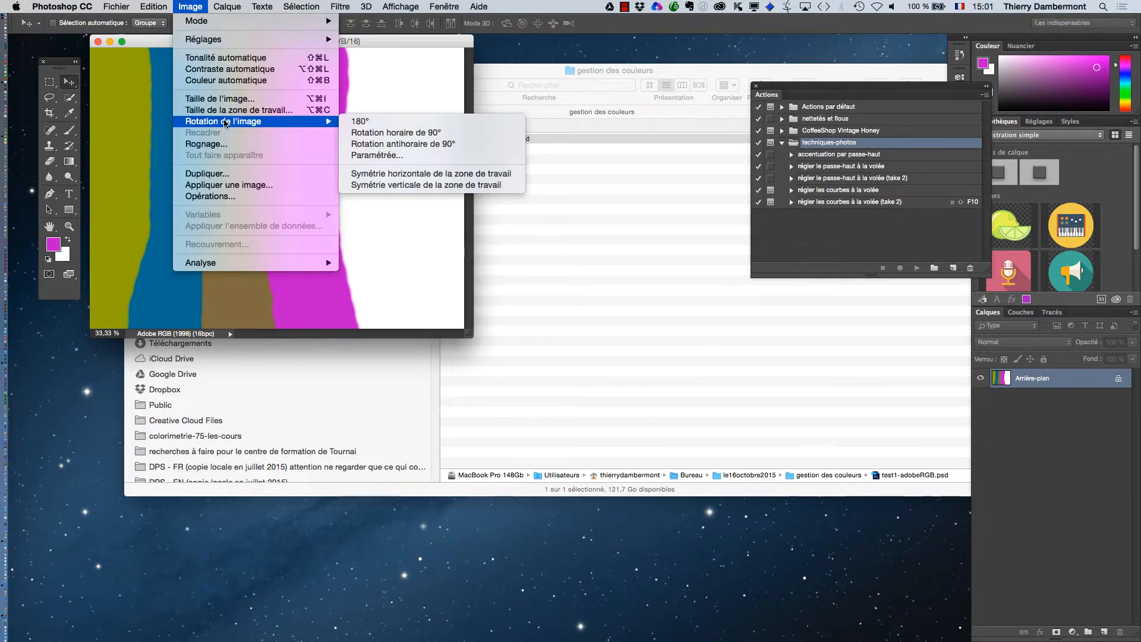
pyautogui.click(213, 173)
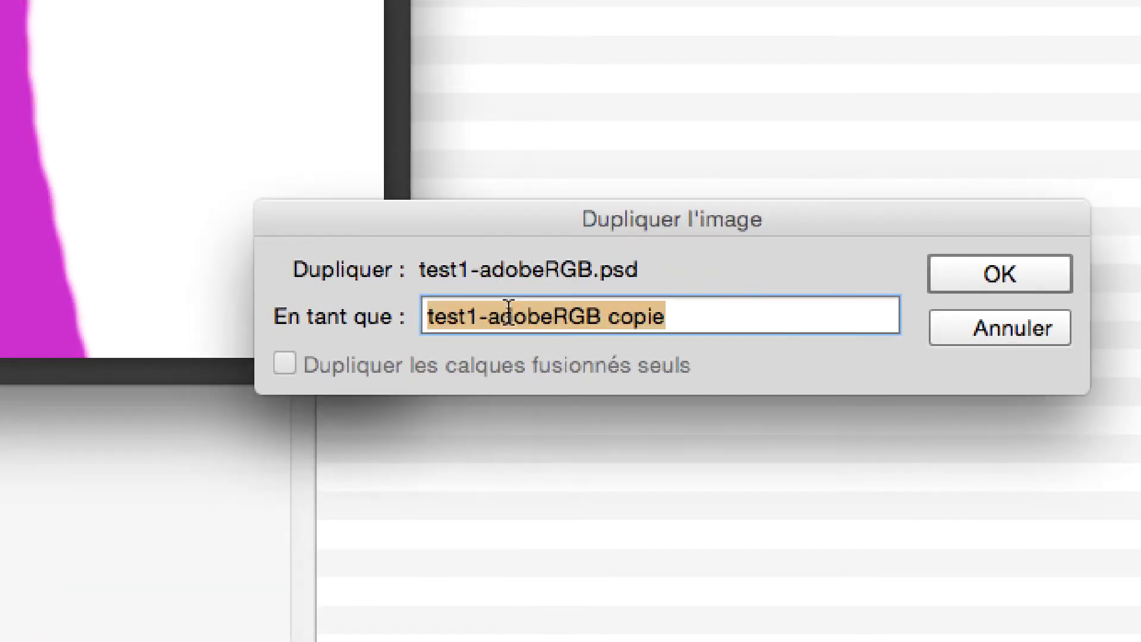
pyautogui.click(508, 314)
pyautogui.moveTo(490, 315); pyautogui.dragTo(522, 312)
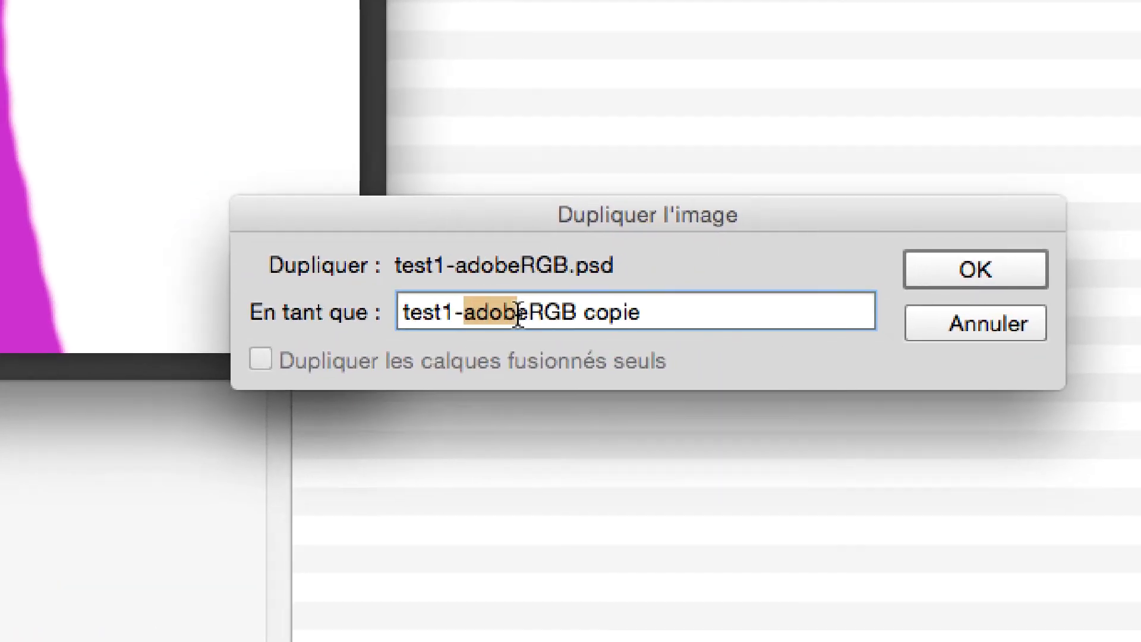
pyautogui.write('s')
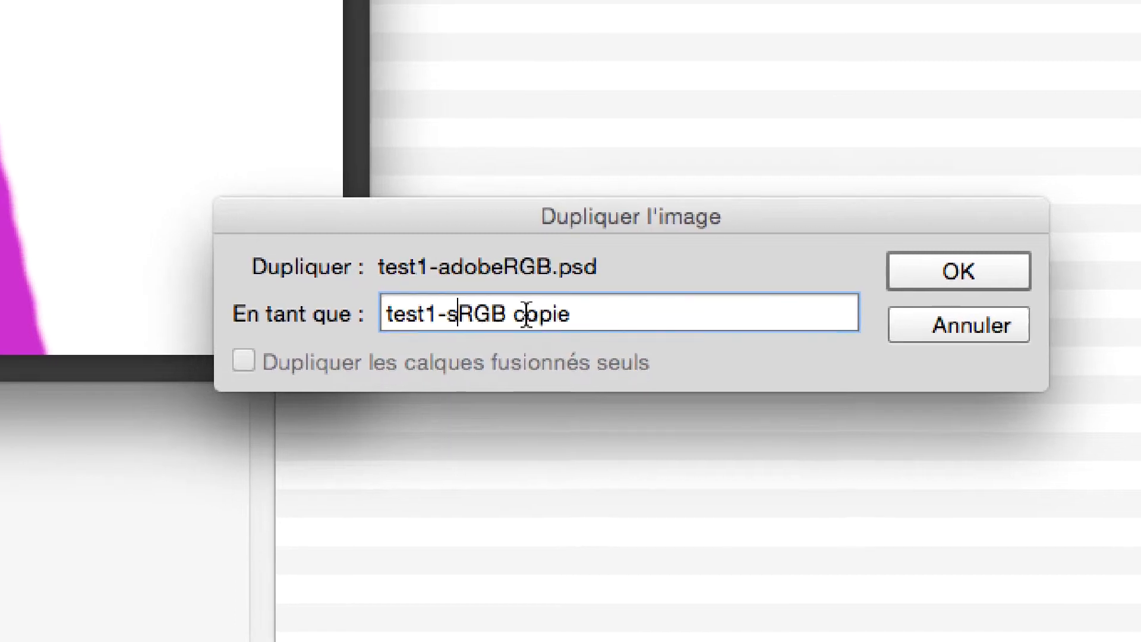
pyautogui.doubleClick(526, 313)
pyautogui.press('BackSpace')
pyautogui.press('BackSpace')
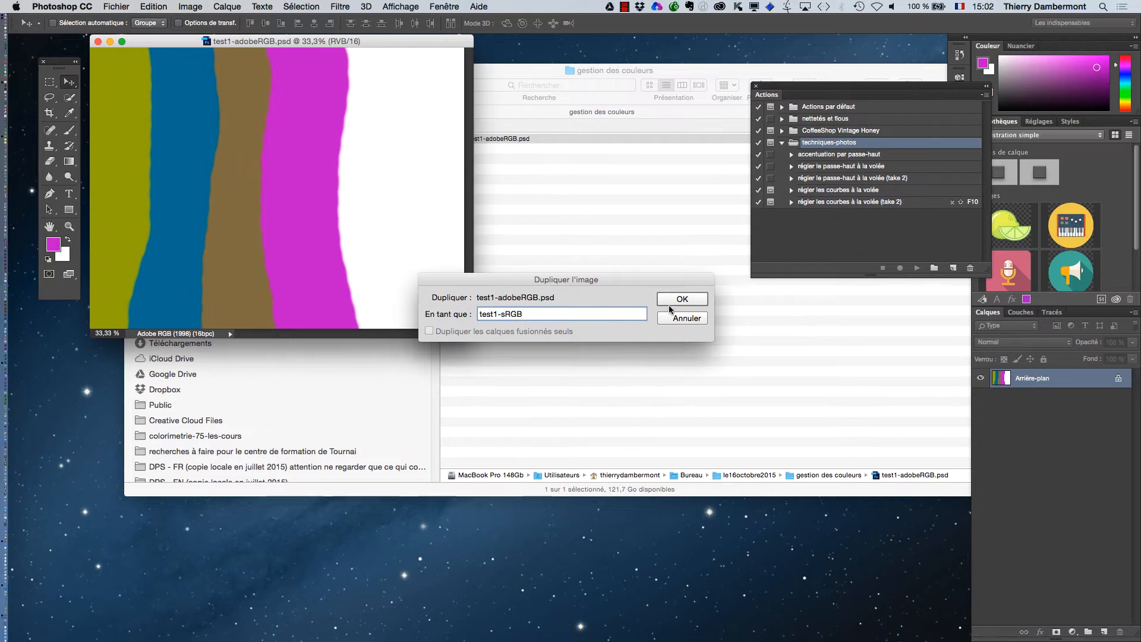
pyautogui.click(671, 300)
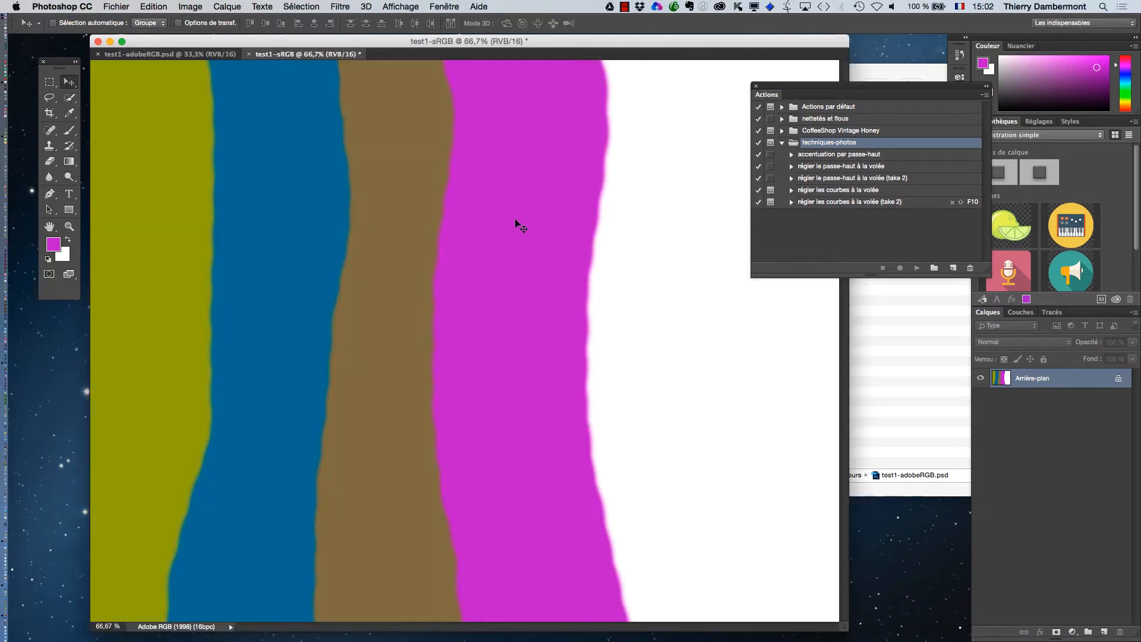
# Reduce test1-sRGB to 33.3% zoom and detach it into its own floating window beside test1-adobeRGB.psd
pyautogui.press('super+minus')
pyautogui.press('super+minus')
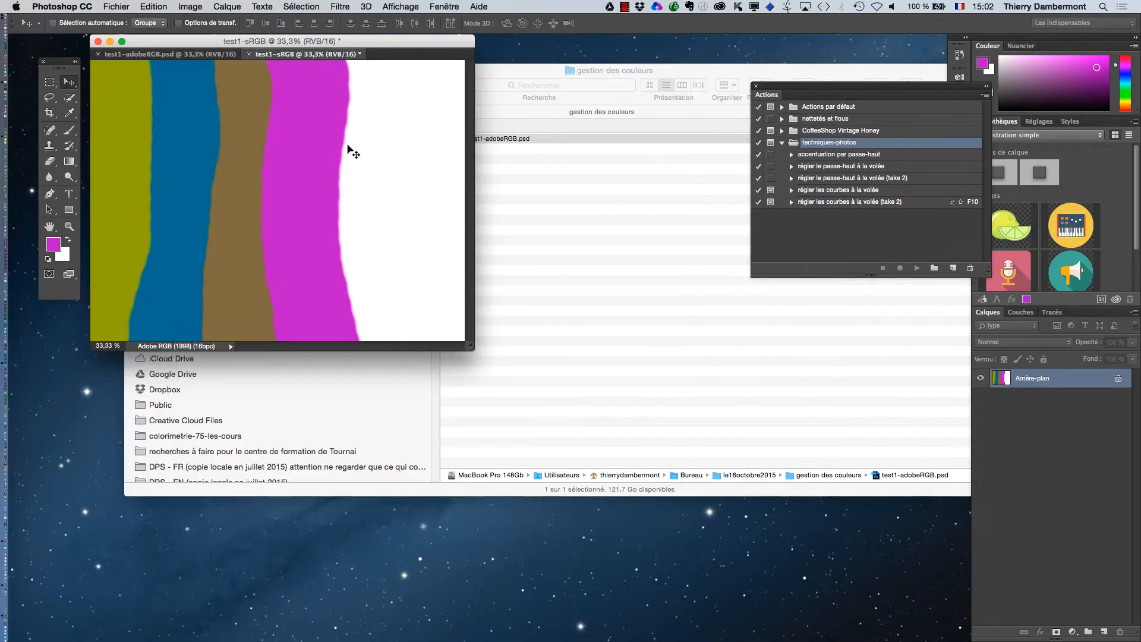
pyautogui.press('super')
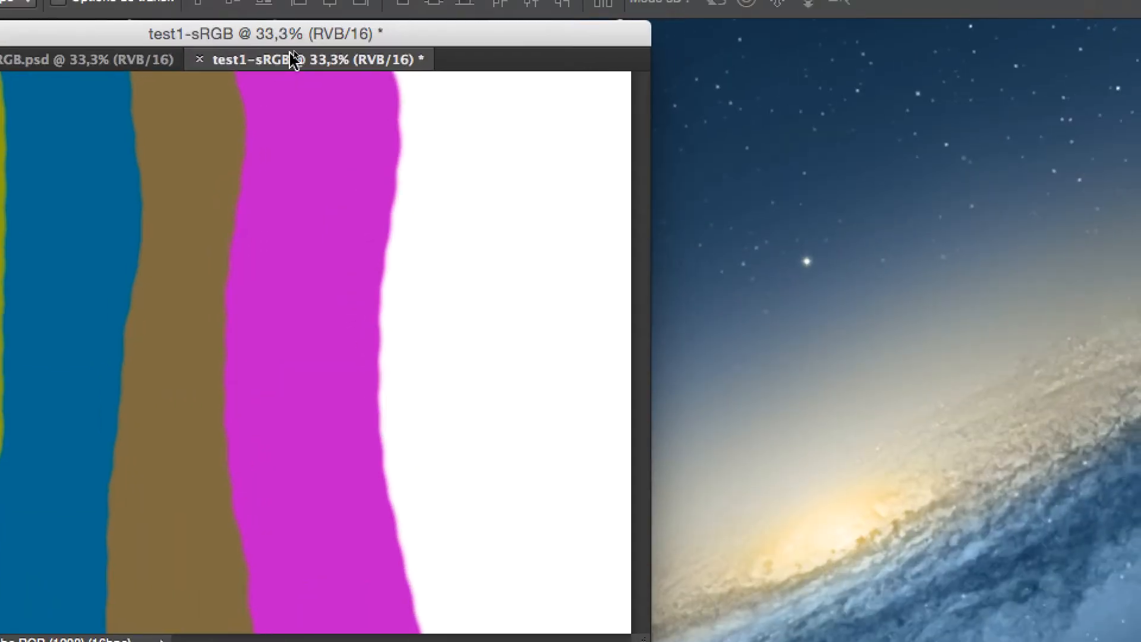
pyautogui.moveTo(291, 56); pyautogui.dragTo(341, 122)
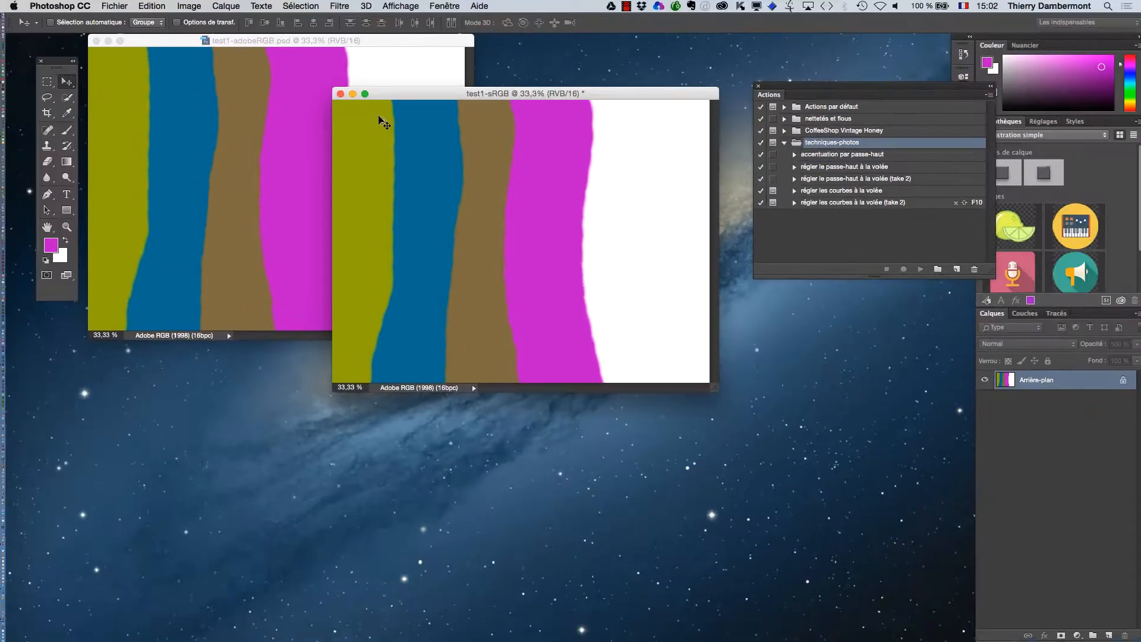
# Close the Actions panel and arrange the test1-adobeRGB.psd and test1-sRGB windows side by side
pyautogui.click(752, 88)
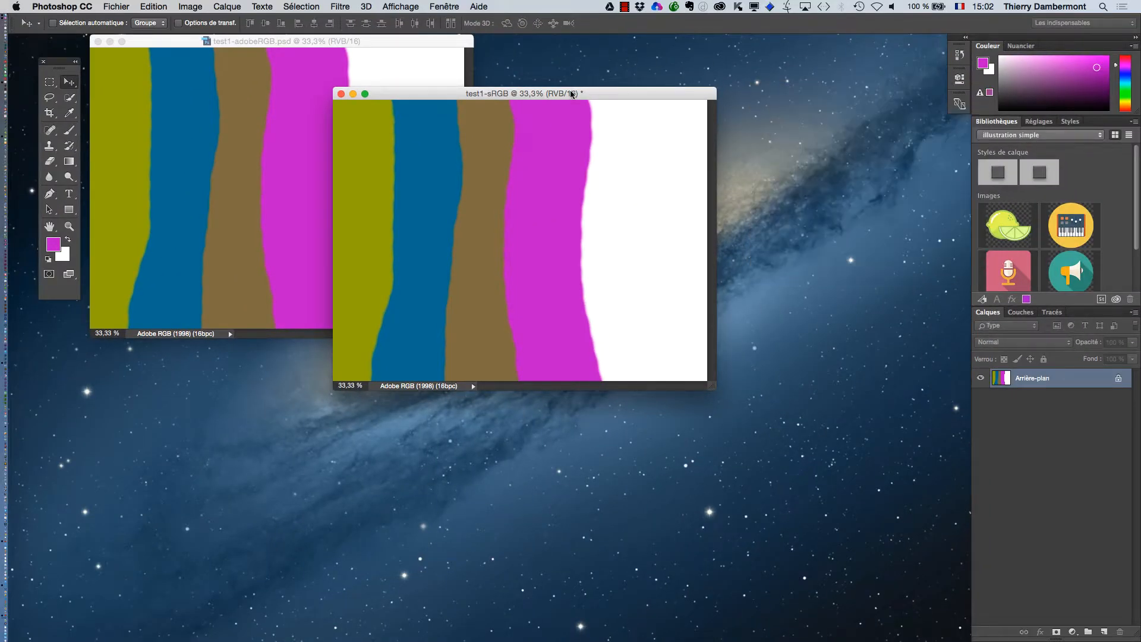
pyautogui.moveTo(381, 93); pyautogui.dragTo(565, 71)
pyautogui.moveTo(404, 40); pyautogui.dragTo(431, 70)
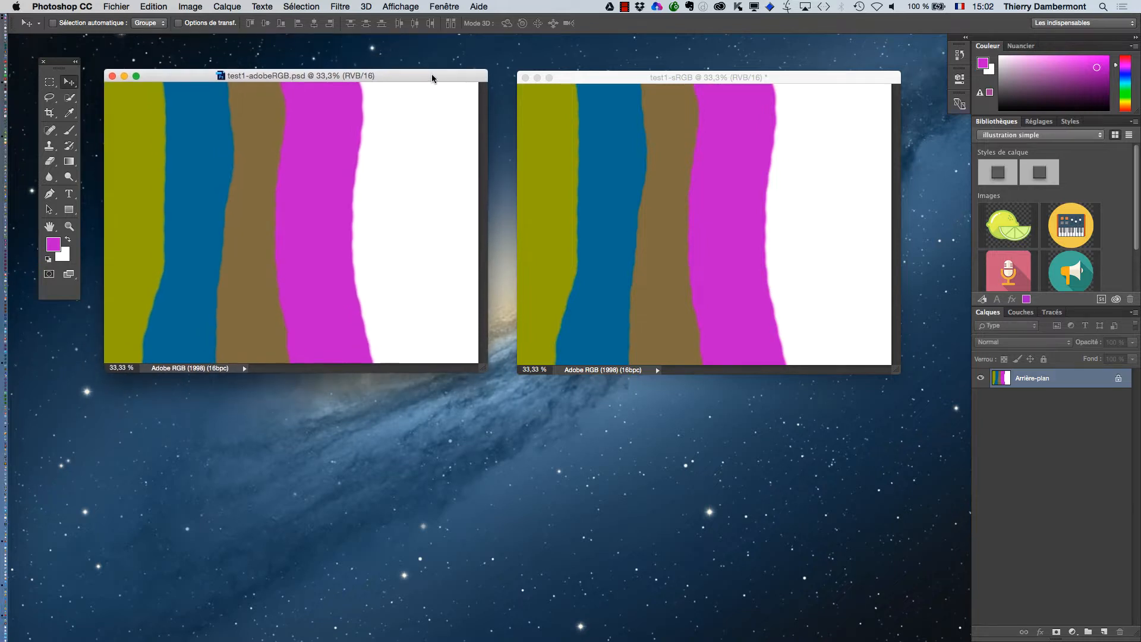
pyautogui.click(678, 86)
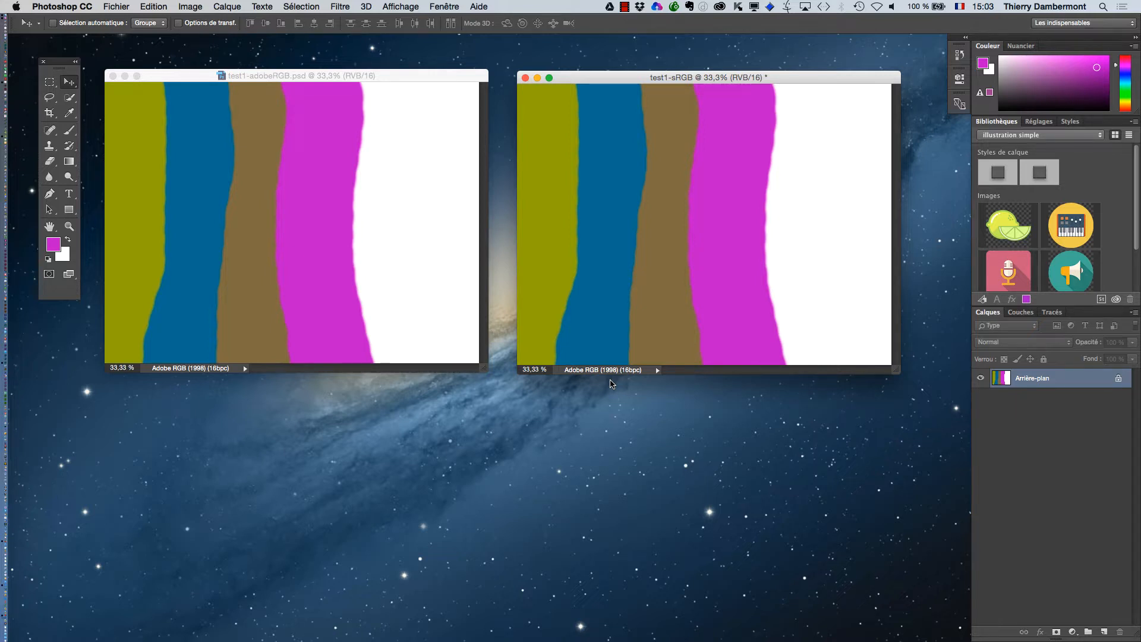
pyautogui.moveTo(642, 76)
pyautogui.mouseDown()
pyautogui.moveTo(632, 94)
pyautogui.moveTo(629, 77)
pyautogui.mouseUp()
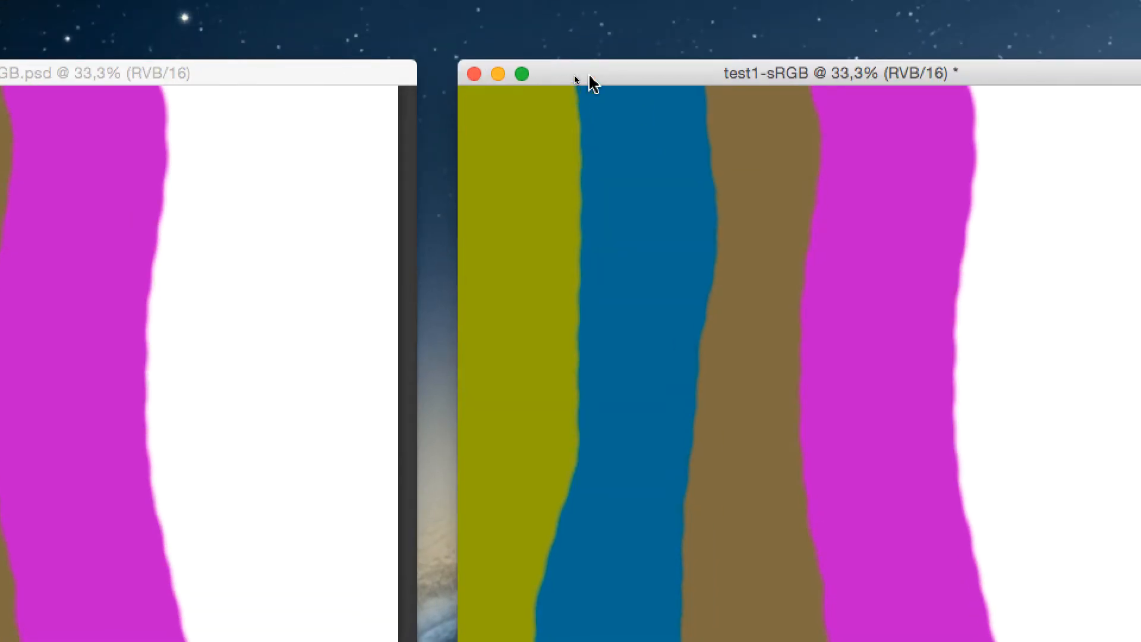
pyautogui.moveTo(736, 85)
pyautogui.mouseDown()
pyautogui.moveTo(479, 56)
pyautogui.moveTo(741, 77)
pyautogui.mouseUp()
# Try converting test1-sRGB to the sRGB IEC61966-2.1 profile, and undo the conversion
pyautogui.click(144, 13)
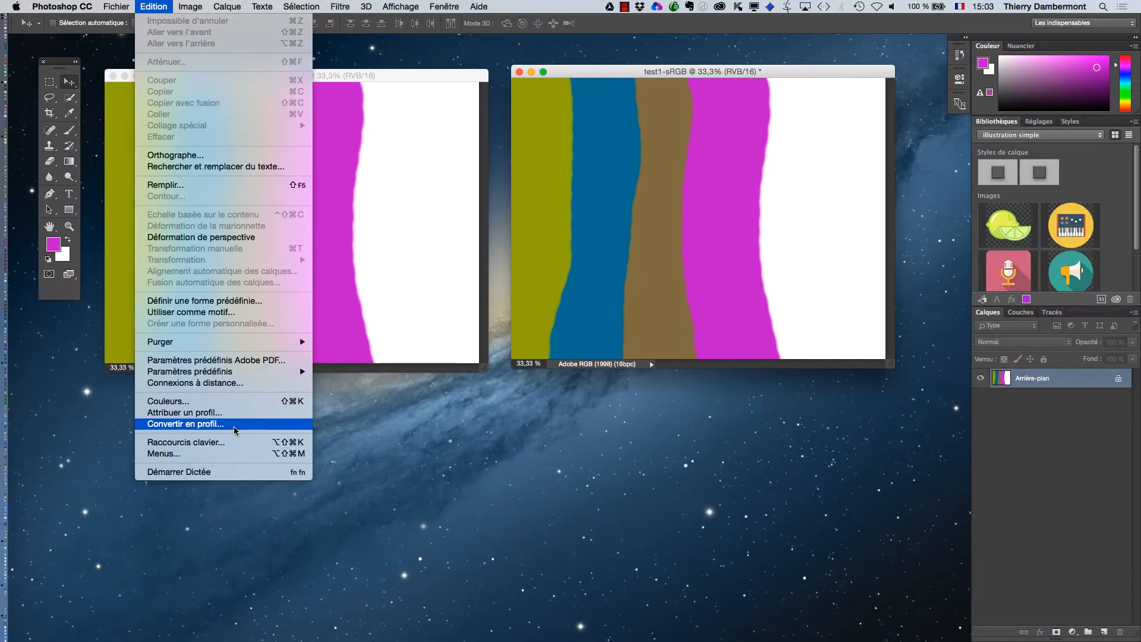
pyautogui.click(347, 290)
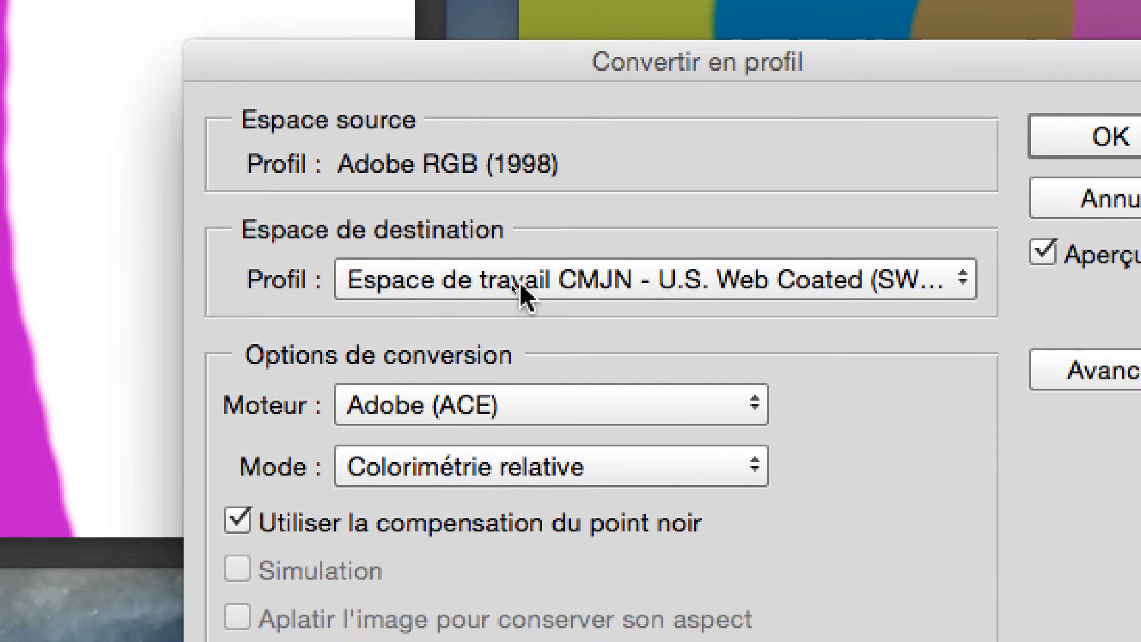
pyautogui.click(518, 280)
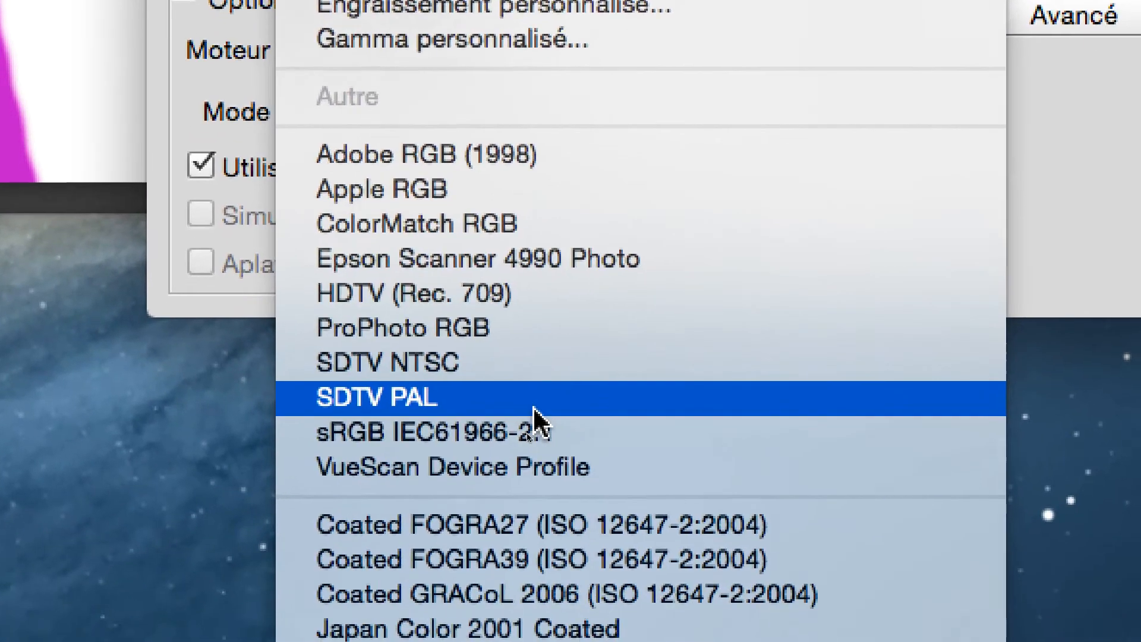
pyautogui.click(534, 632)
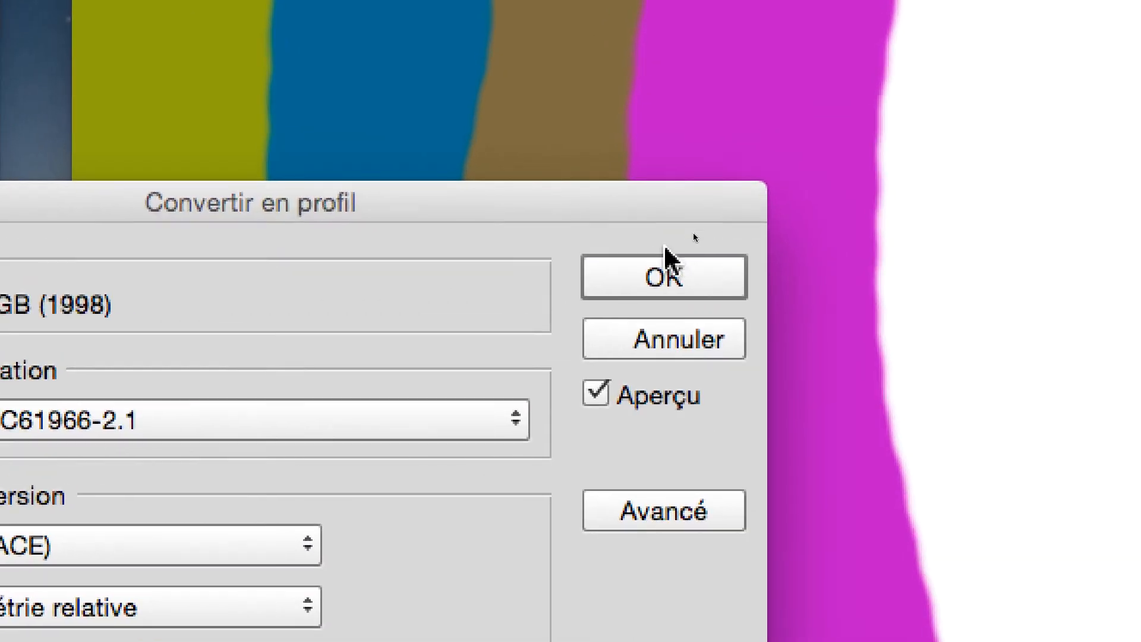
pyautogui.click(1125, 150)
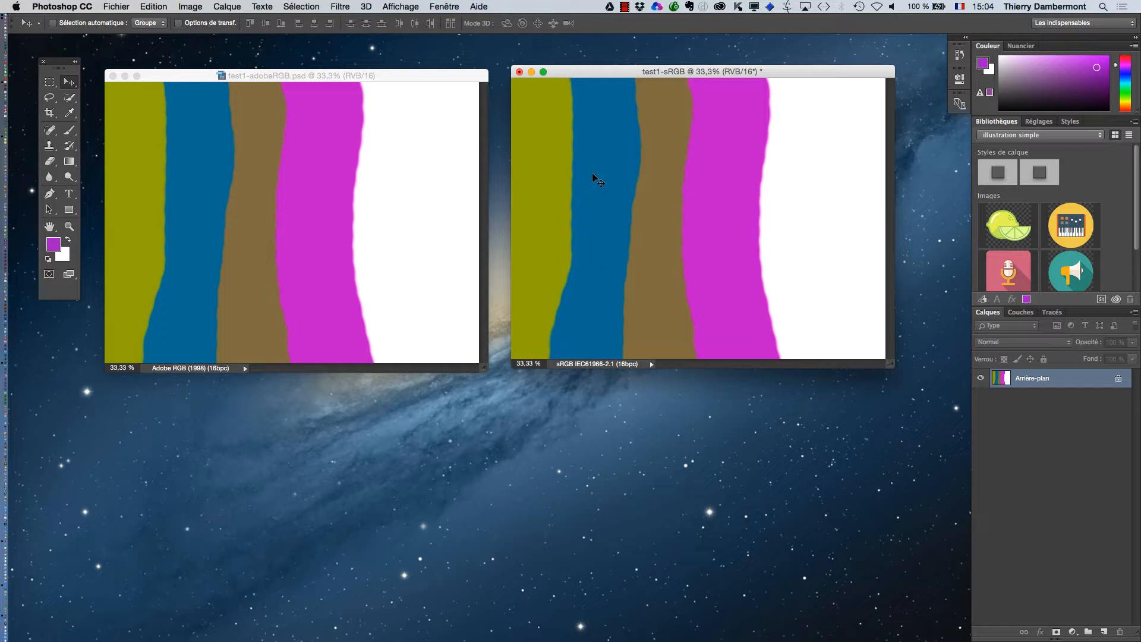
pyautogui.press('super+z')
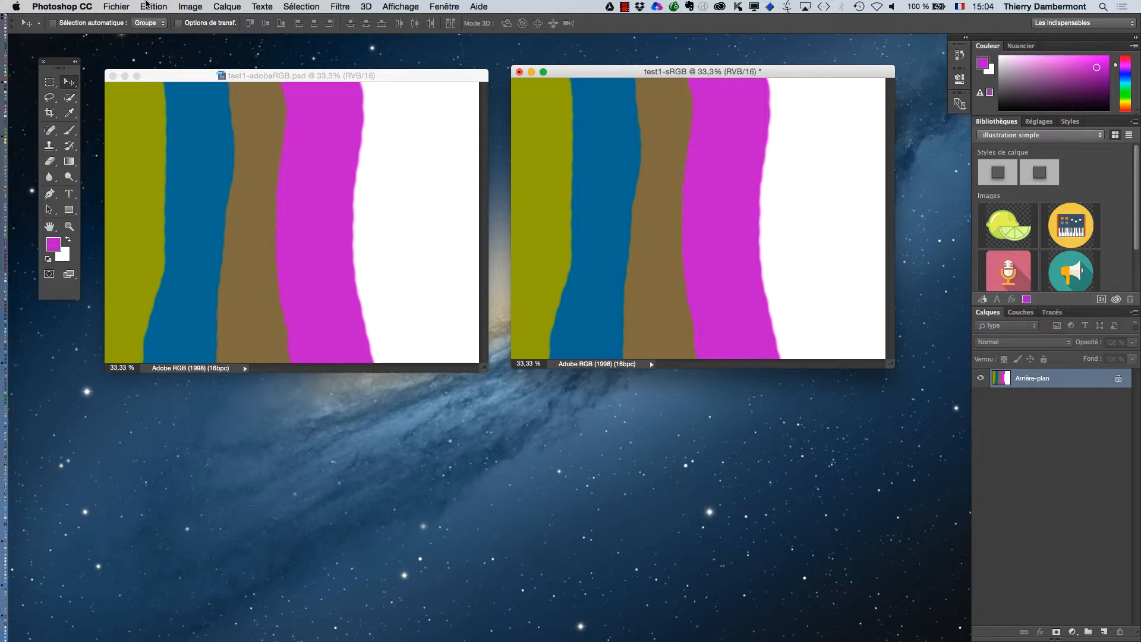
# Convert test1-sRGB to the sRGB IEC61966-2.1 profile using the Adobe (ACE) engine and Colorimétrie relative rendering mode
pyautogui.click(153, 6)
pyautogui.click(245, 424)
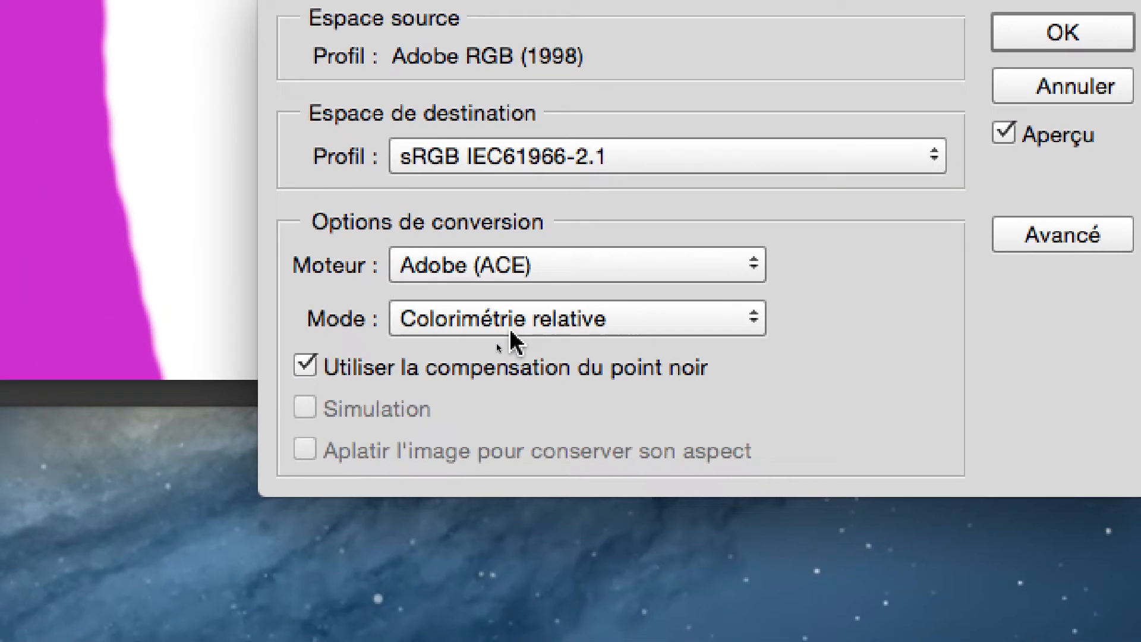
pyautogui.click(420, 454)
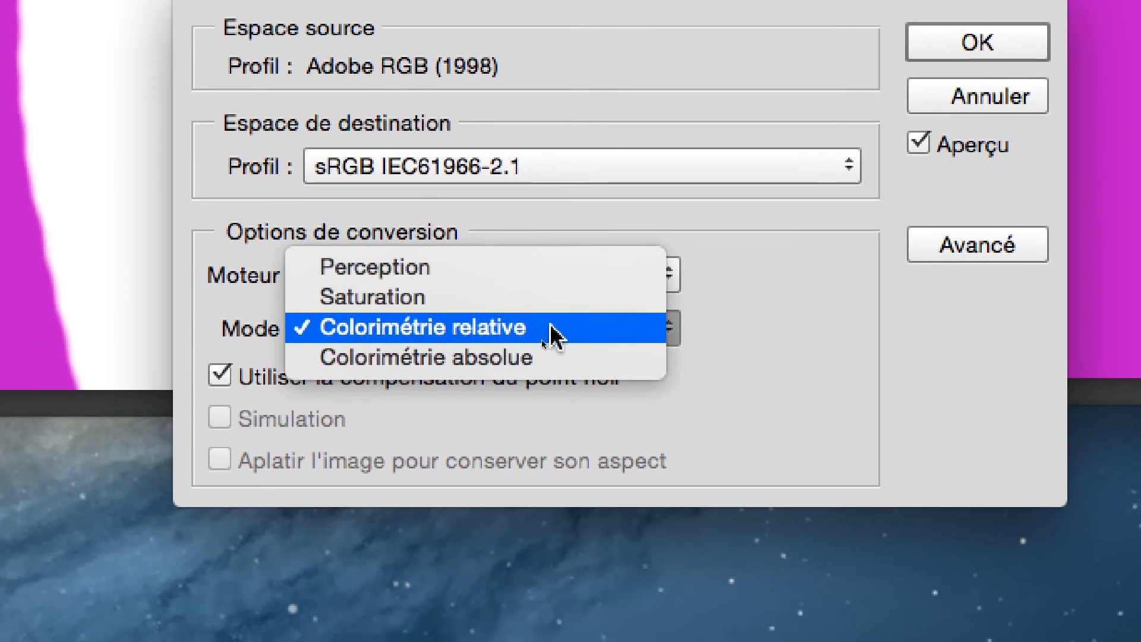
pyautogui.click(551, 336)
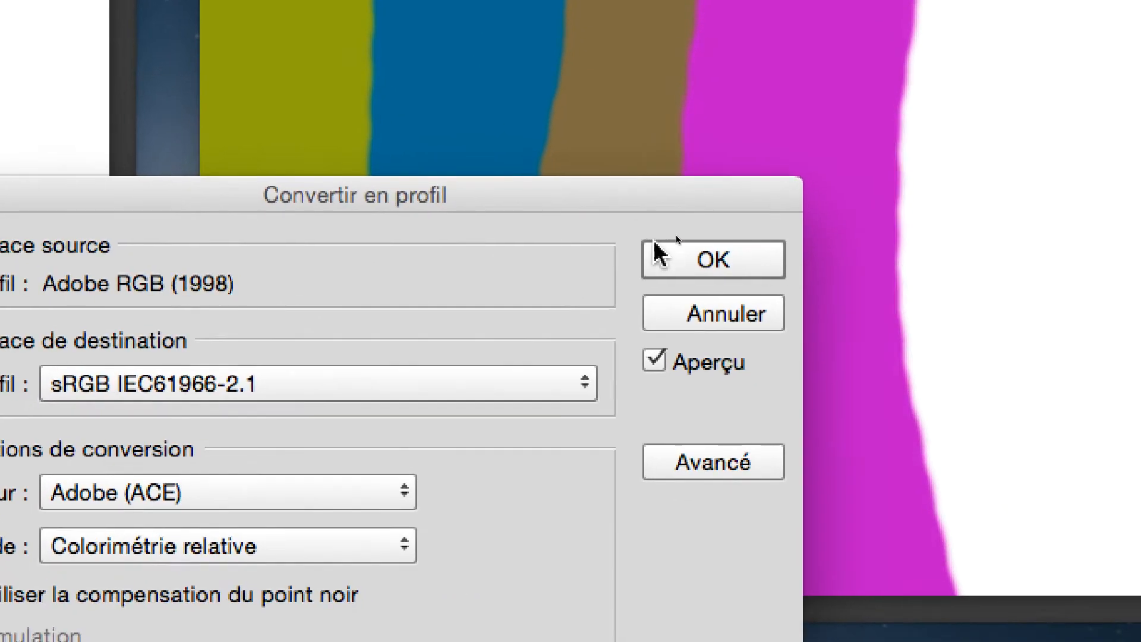
pyautogui.click(819, 161)
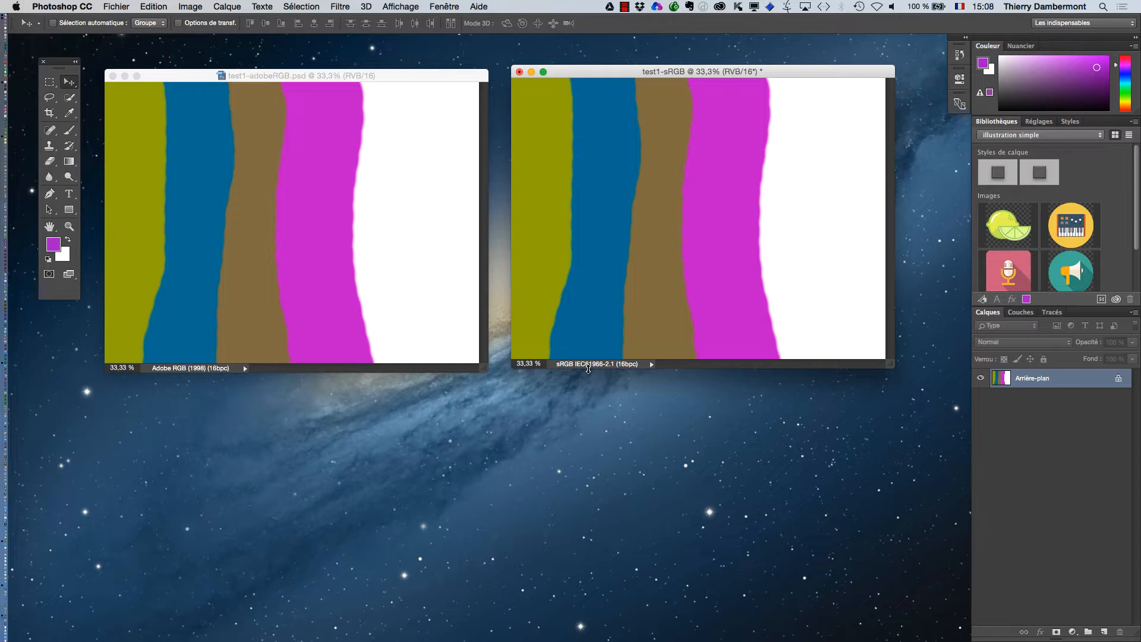
# Zoom both images to 32.5% and align their windows at the same height, side by side
pyautogui.press('super')
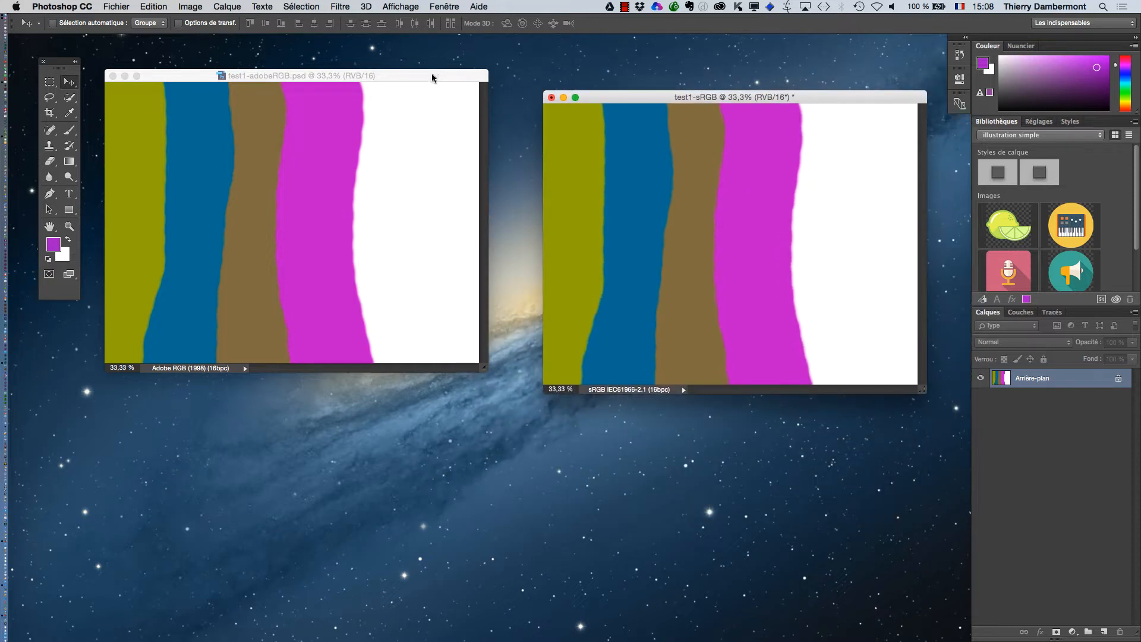
pyautogui.moveTo(431, 73)
pyautogui.mouseDown()
pyautogui.moveTo(495, 103)
pyautogui.moveTo(450, 79)
pyautogui.mouseUp()
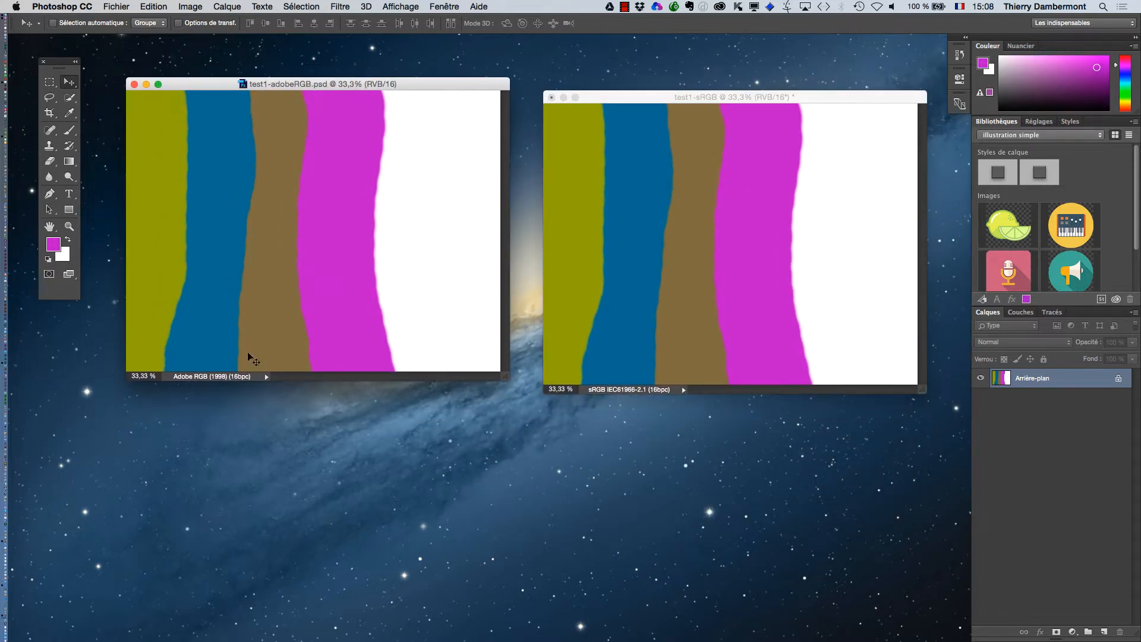
pyautogui.scroll(-1, 338, 226)
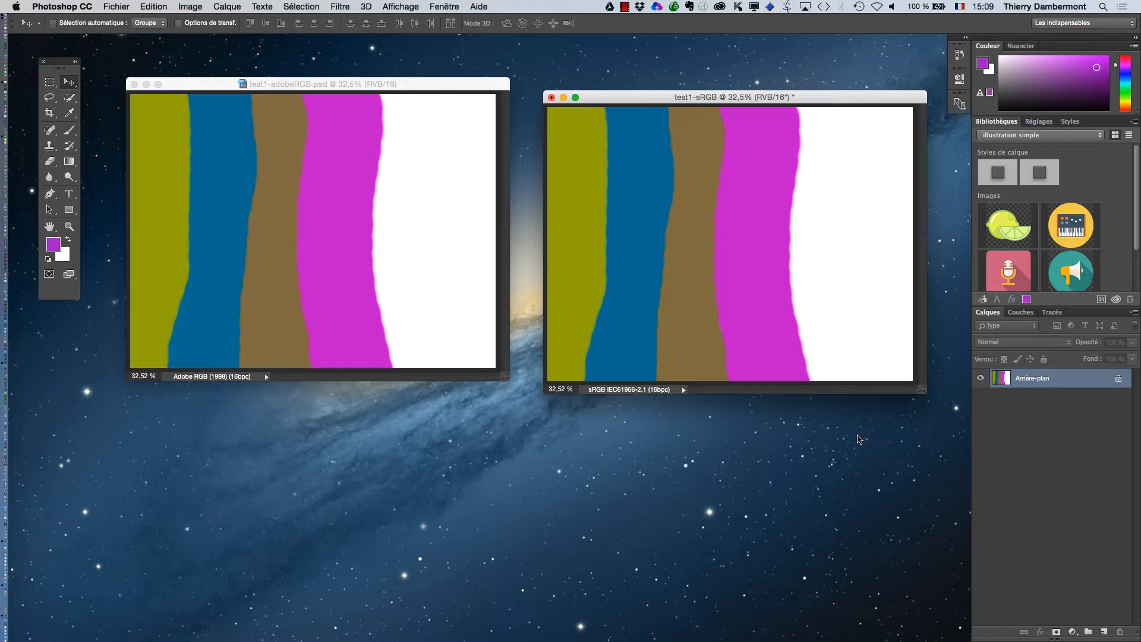
pyautogui.moveTo(828, 95)
pyautogui.mouseDown()
pyautogui.moveTo(805, 84)
pyautogui.moveTo(834, 80)
pyautogui.mouseUp()
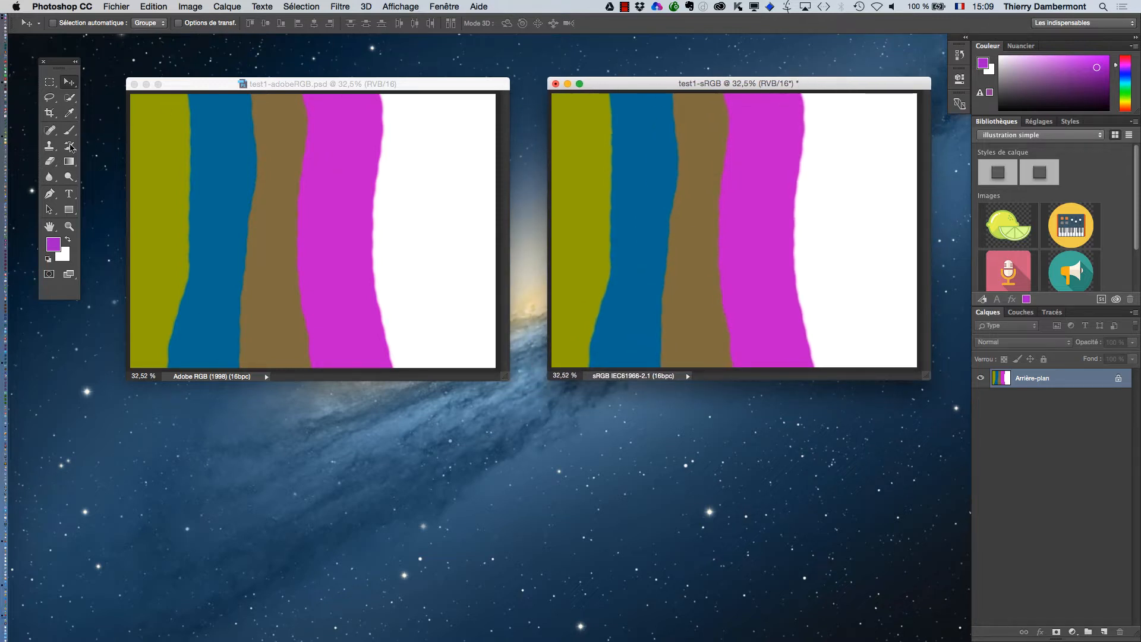
# Activate the Eyedropper tool, show the Informations panel and place it between the two image windows
pyautogui.click(70, 114)
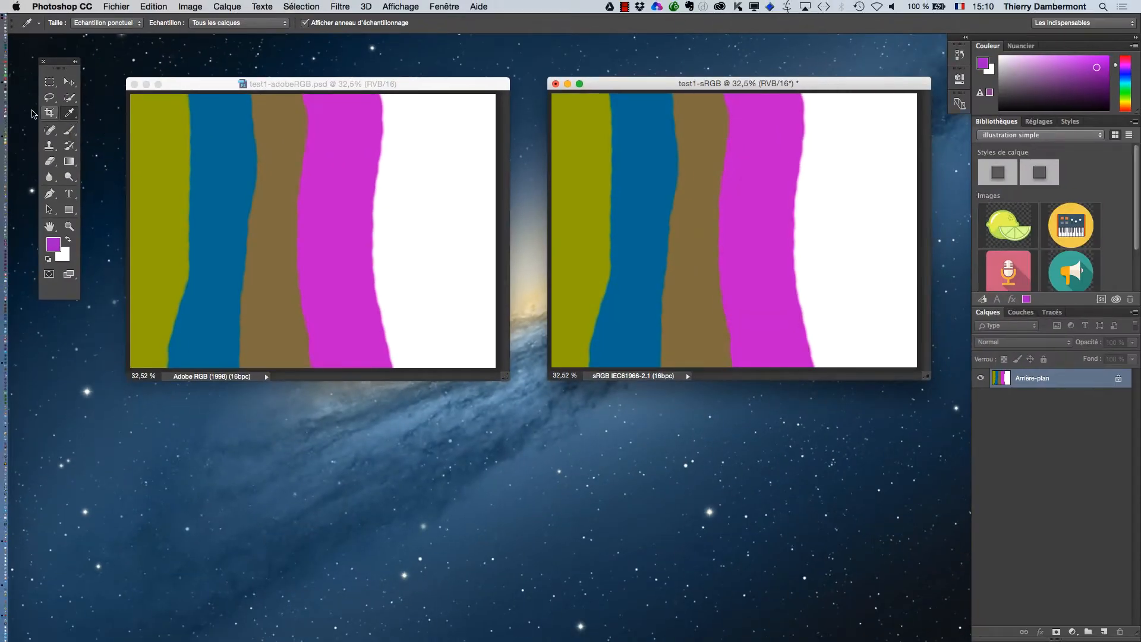
pyautogui.click(445, 7)
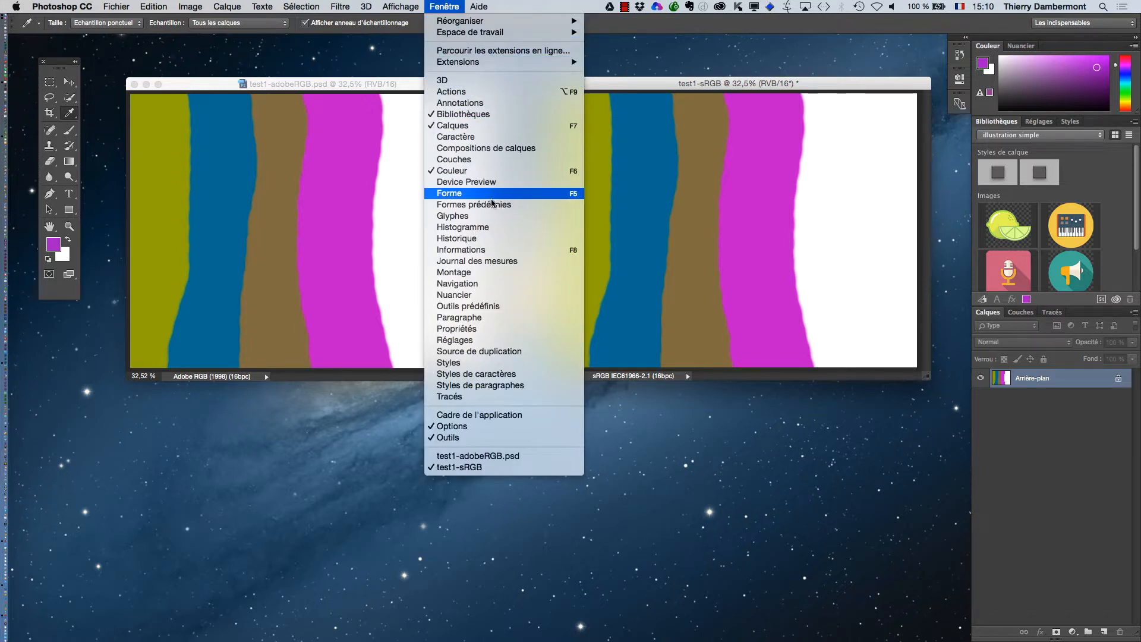
pyautogui.click(485, 255)
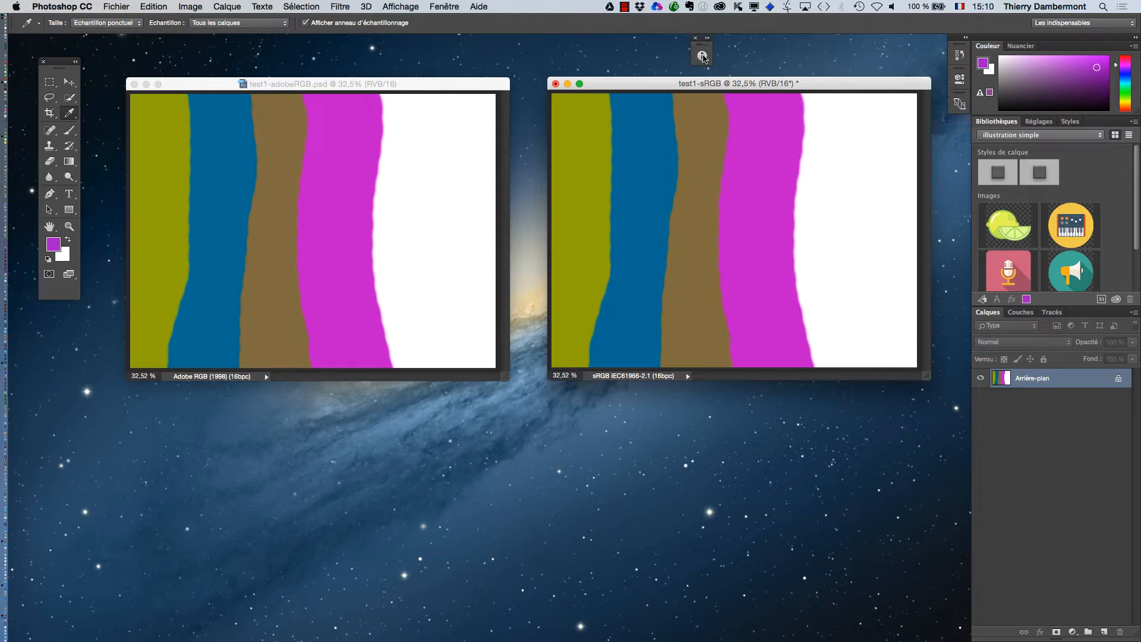
pyautogui.click(702, 56)
pyautogui.moveTo(605, 49); pyautogui.dragTo(520, 189)
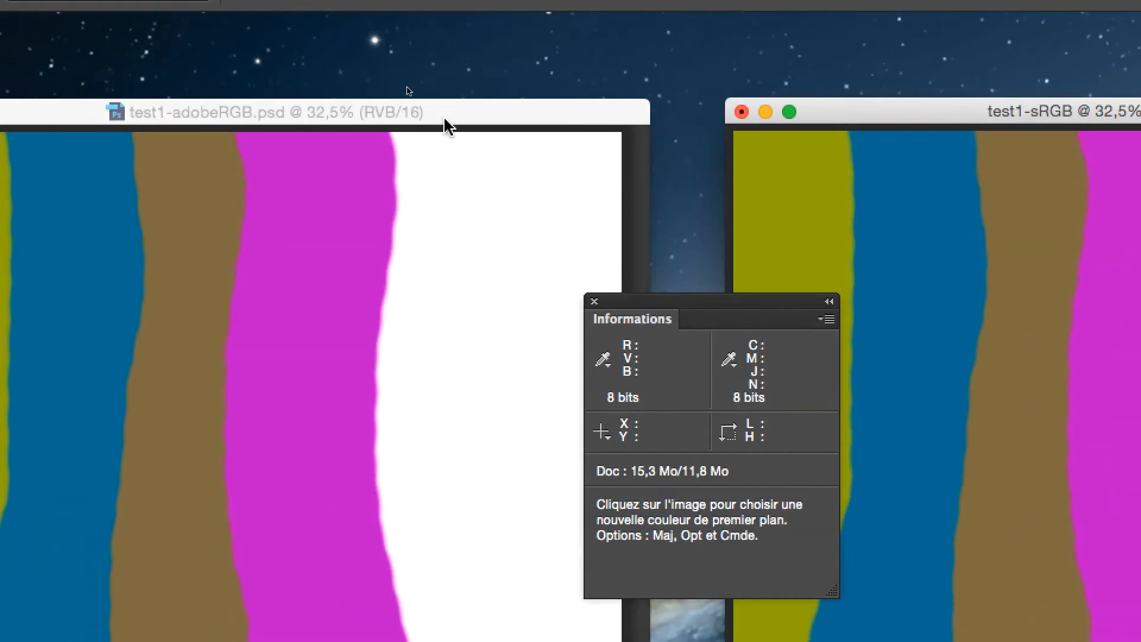
# Stack test1-adobeRGB.psd above test1-sRGB, reduce the Adobe RGB image to 22.5% zoom and shorten its window
pyautogui.moveTo(445, 120); pyautogui.dragTo(482, 62)
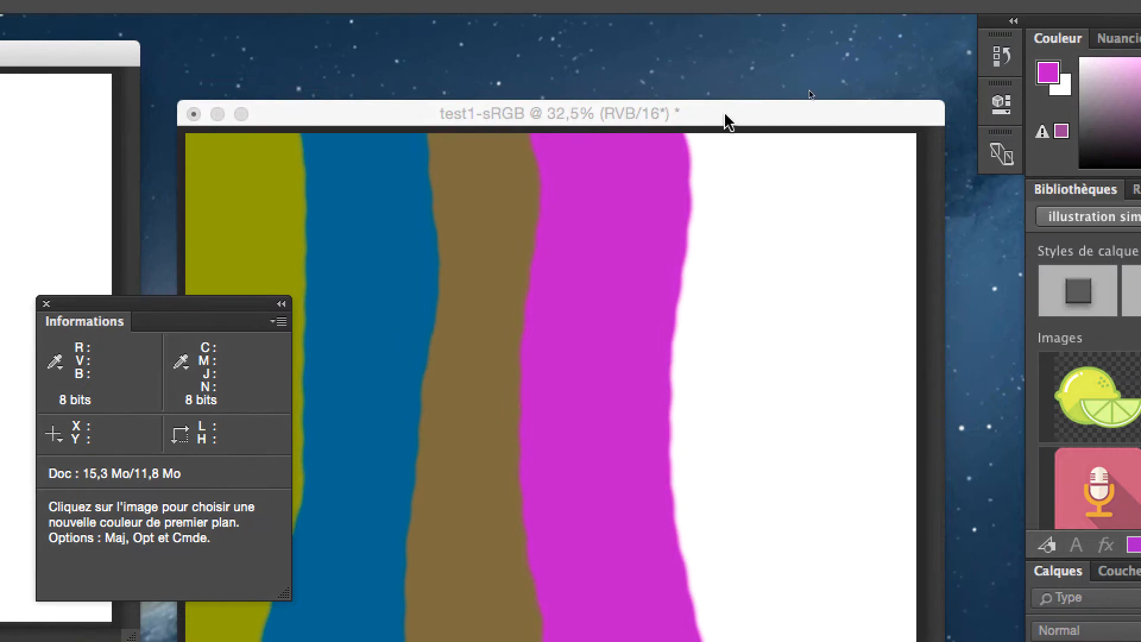
pyautogui.moveTo(720, 86); pyautogui.dragTo(448, 304)
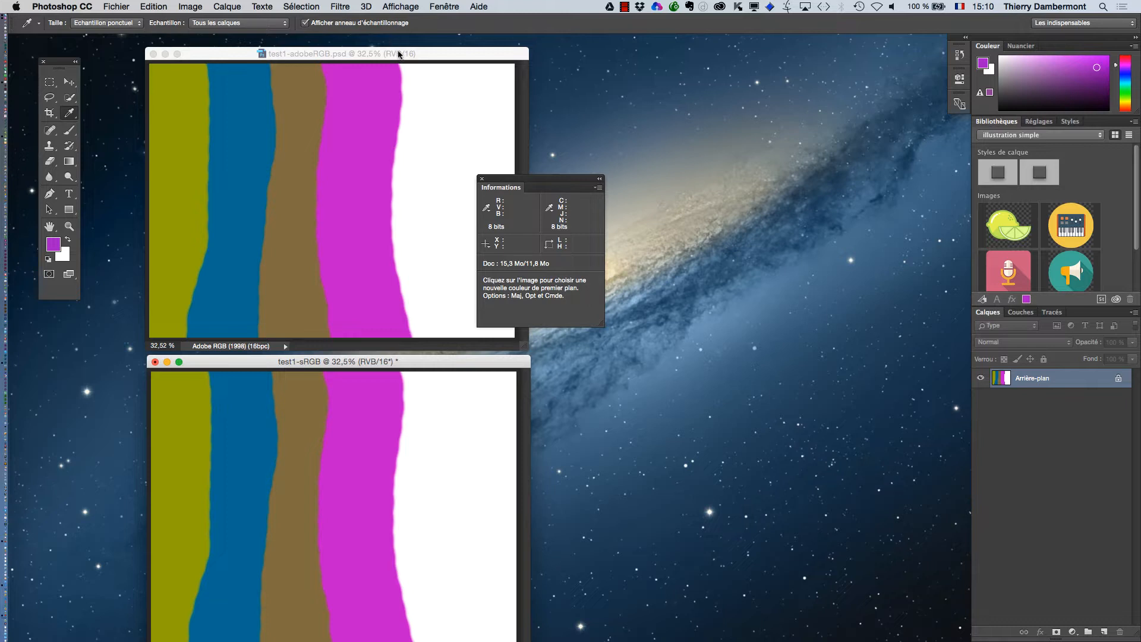
pyautogui.click(398, 54)
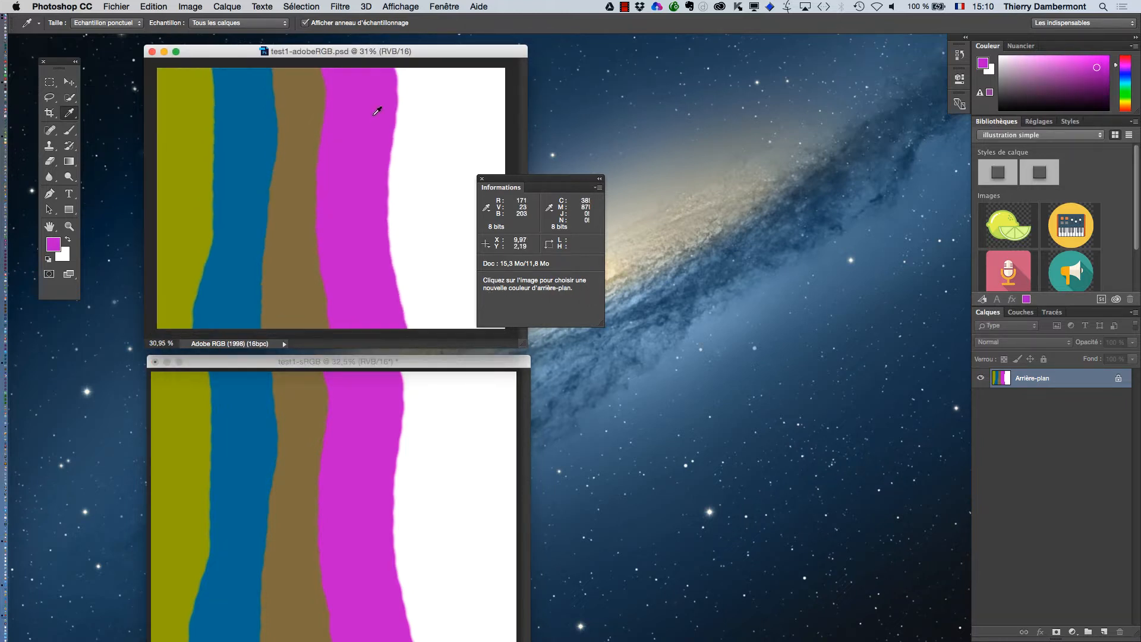
pyautogui.scroll(-3, 377, 111)
pyautogui.moveTo(523, 340); pyautogui.dragTo(517, 284)
# Move test1-sRGB directly below the Adobe RGB window, reduce its zoom to 23.2% and shorten its window
pyautogui.moveTo(480, 359); pyautogui.dragTo(469, 295)
pyautogui.scroll(-2, 416, 334)
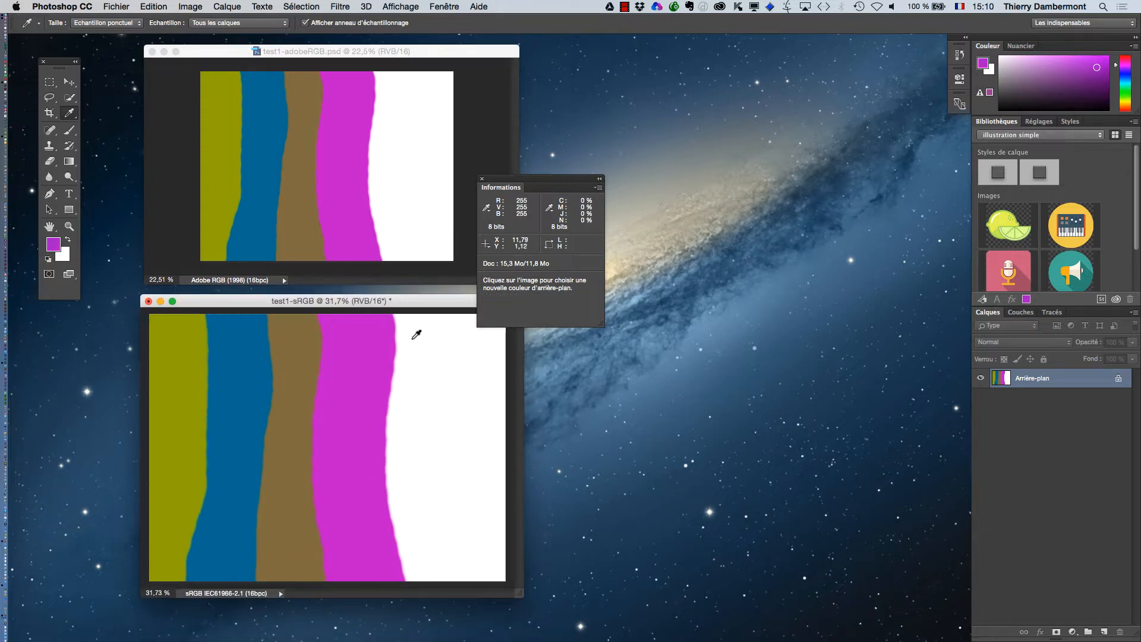
pyautogui.scroll(-3, 416, 334)
pyautogui.scroll(2, 416, 334)
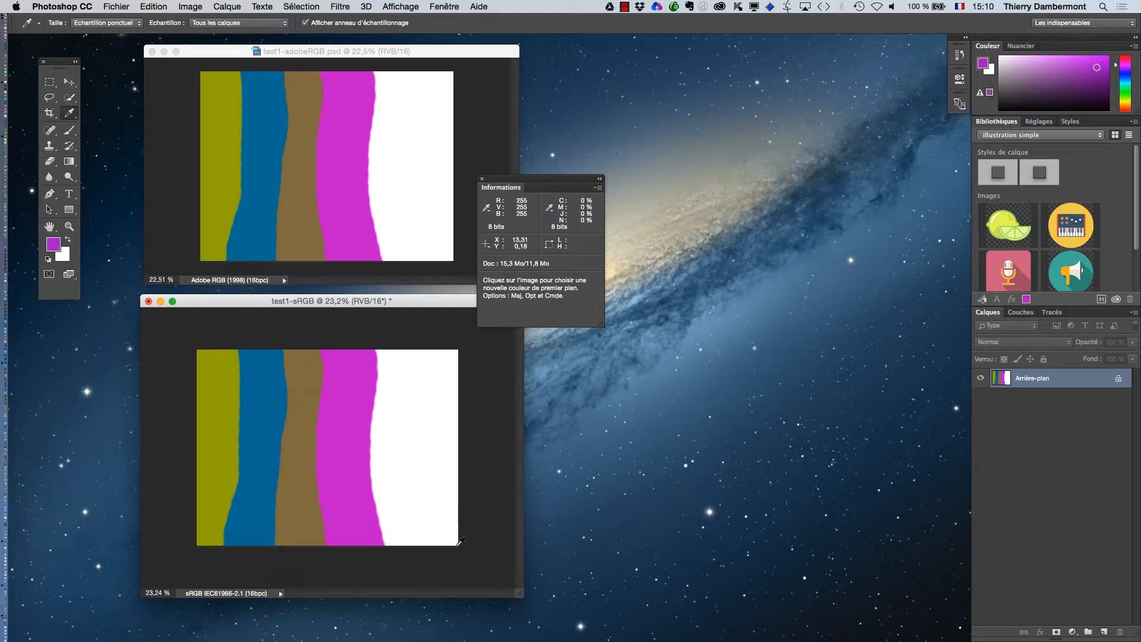
pyautogui.moveTo(520, 593); pyautogui.dragTo(520, 539)
# Examine the RGB and CMYK values of the colour bands in test1-adobeRGB.psd, keeping the Informations panel clear of the sampled areas
pyautogui.moveTo(521, 185); pyautogui.dragTo(303, 232)
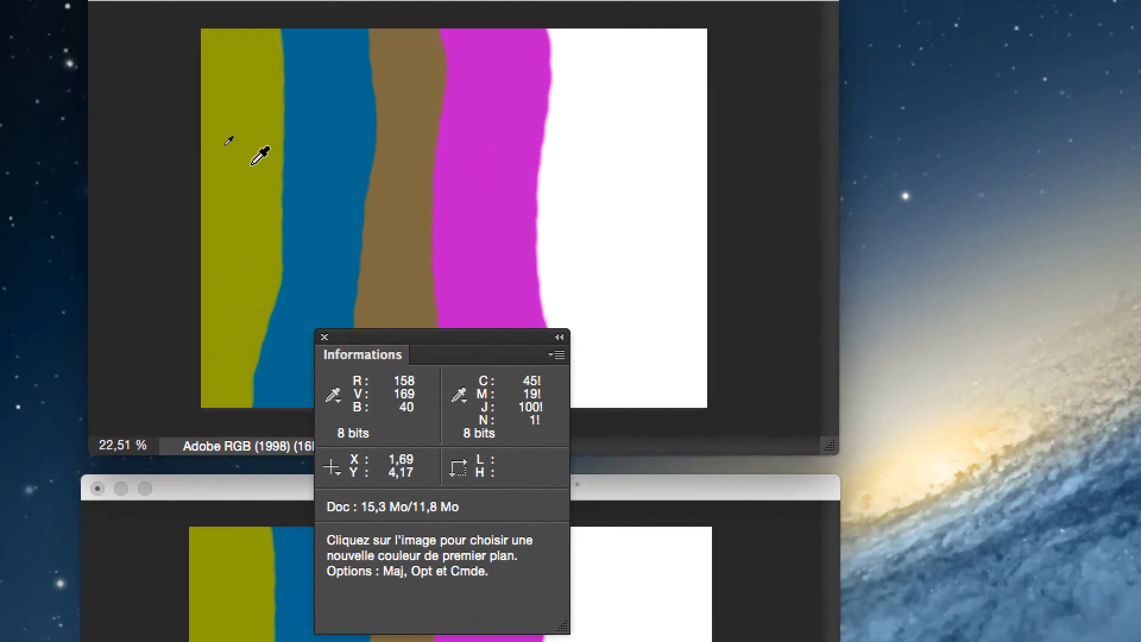
pyautogui.click(242, 181)
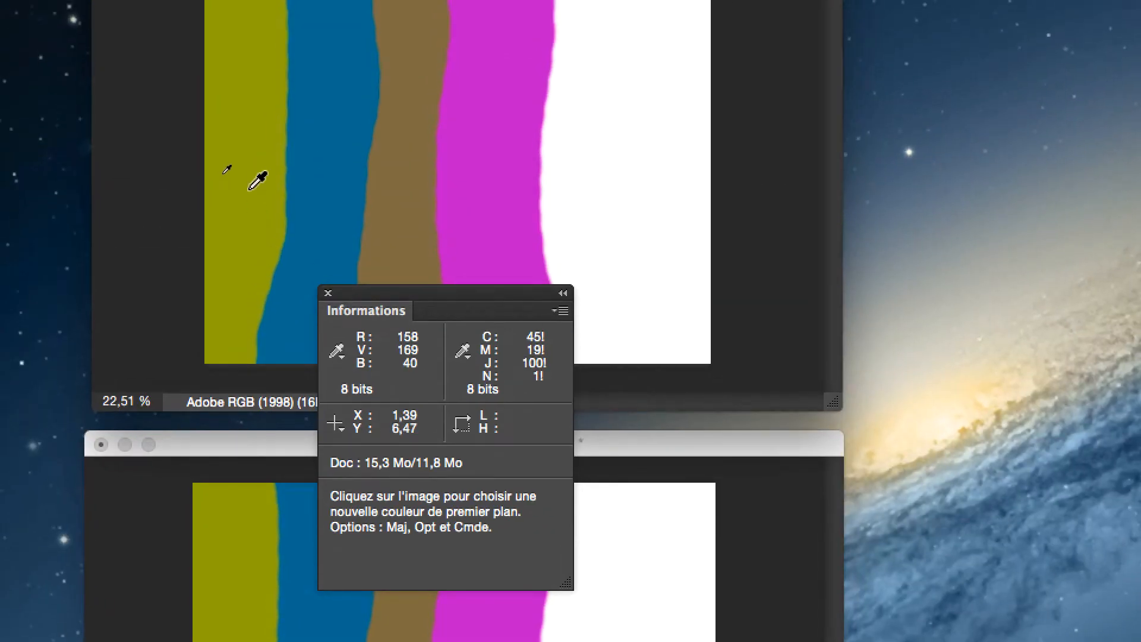
pyautogui.click(250, 189)
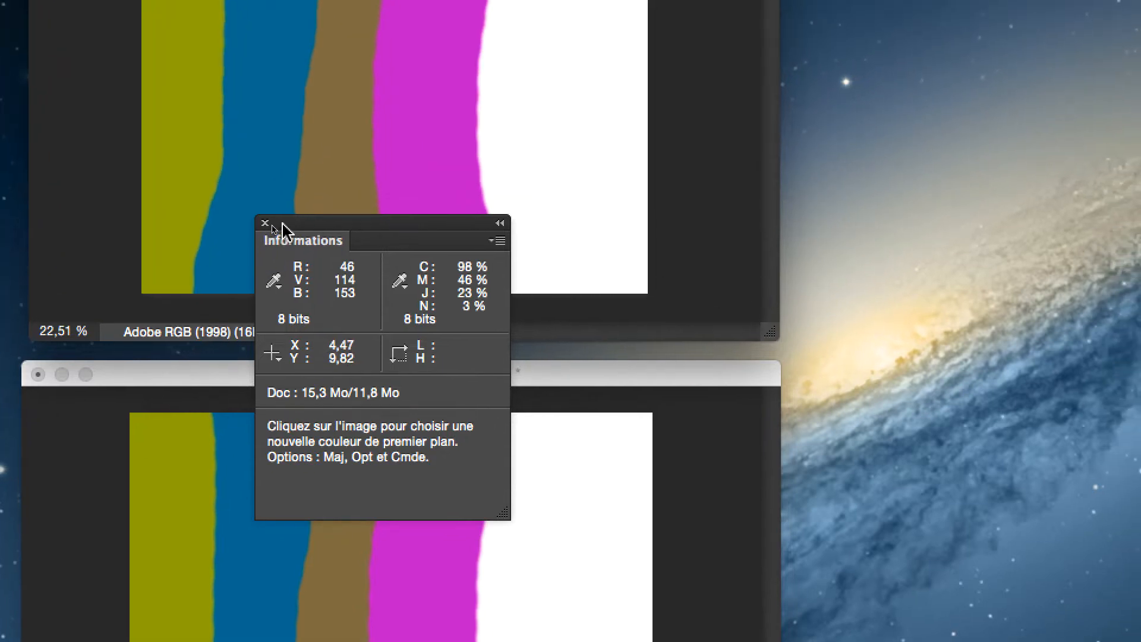
pyautogui.moveTo(357, 44); pyautogui.dragTo(462, 5)
pyautogui.moveTo(321, 209); pyautogui.dragTo(341, 196)
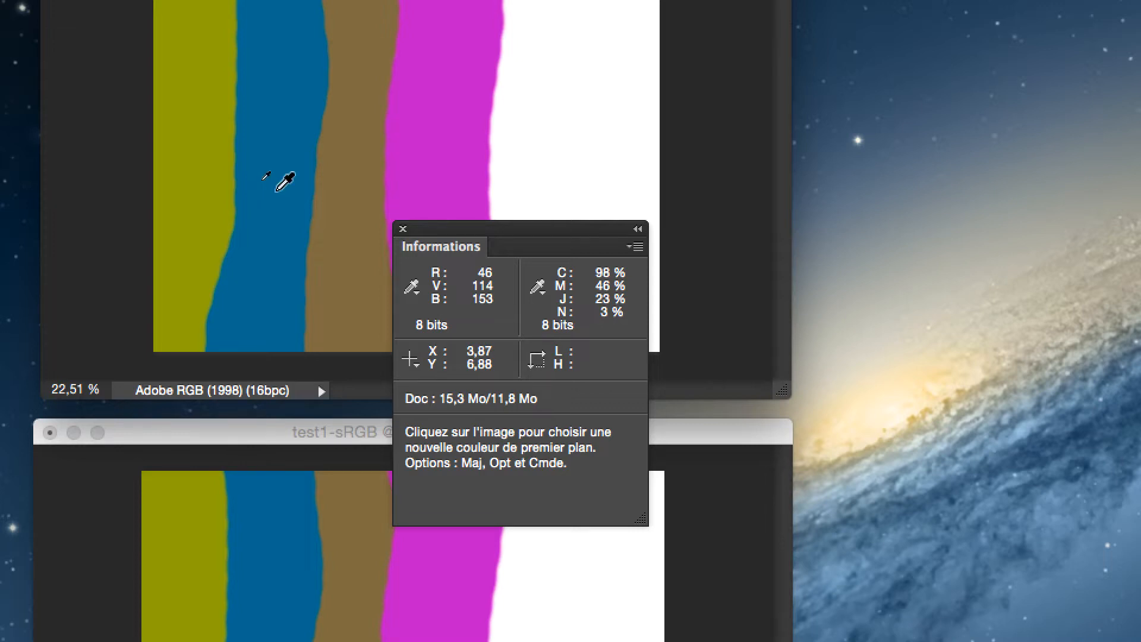
pyautogui.click(276, 175)
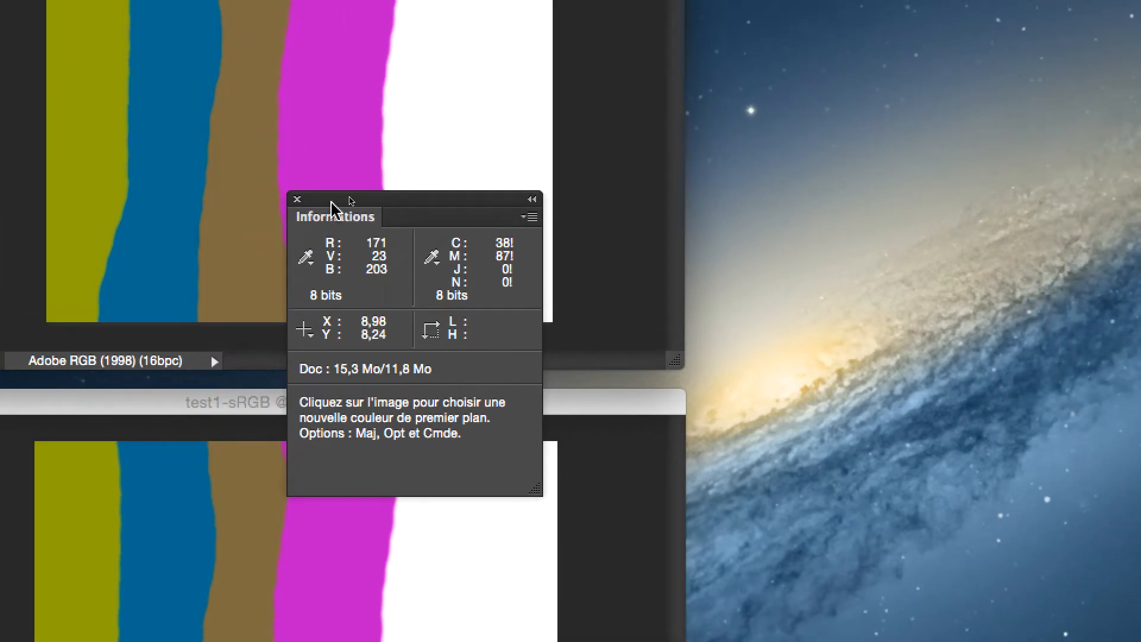
pyautogui.moveTo(332, 202); pyautogui.dragTo(361, 178)
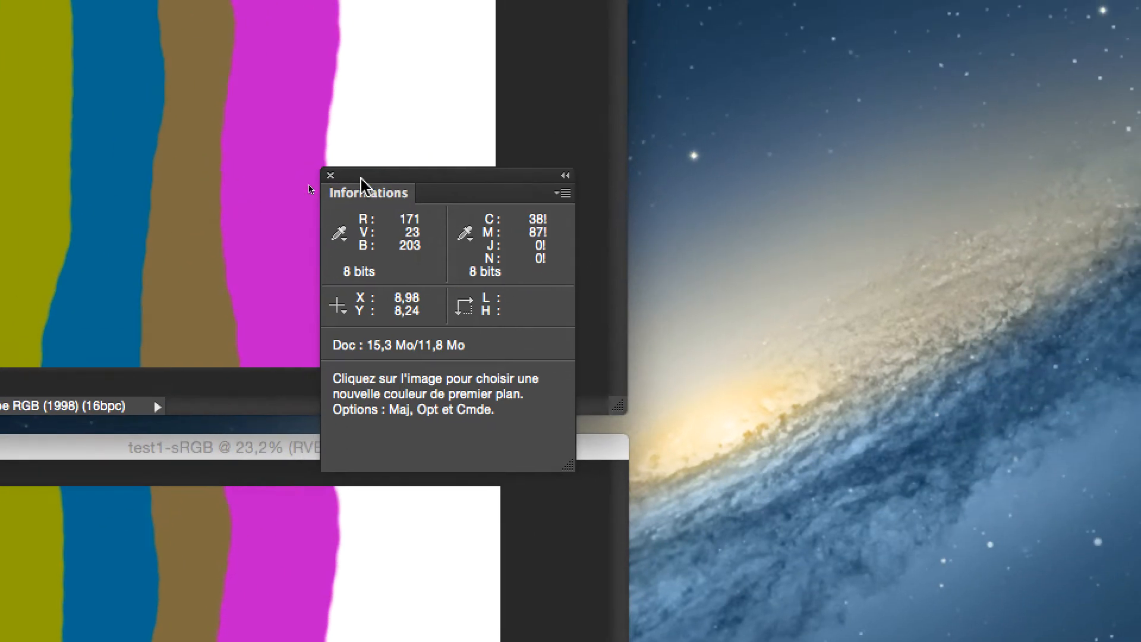
pyautogui.click(185, 257)
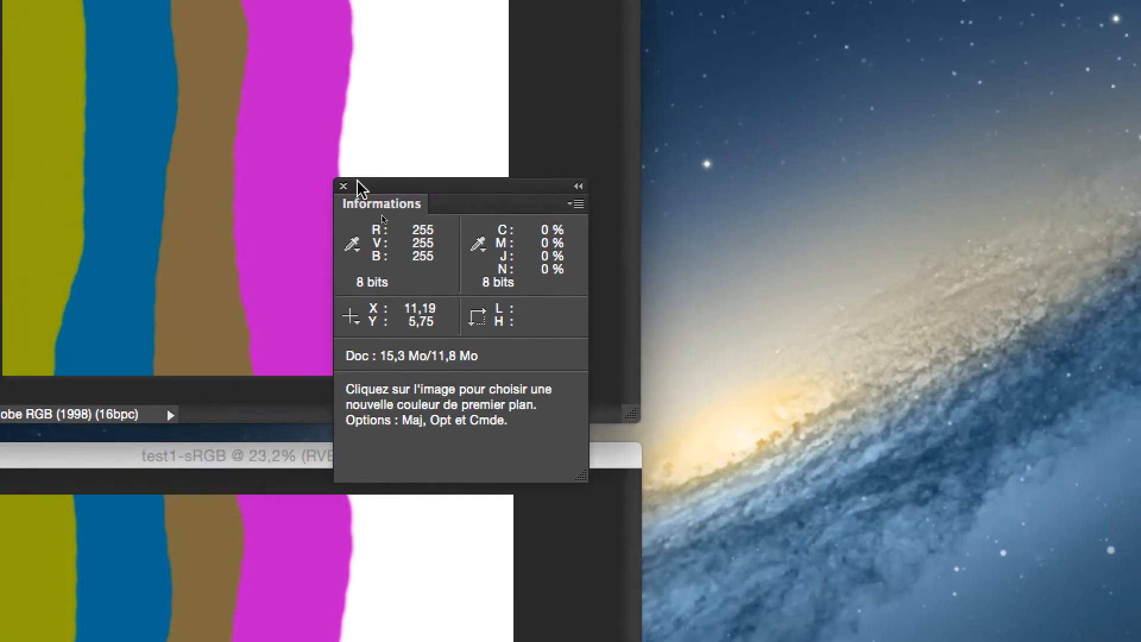
pyautogui.moveTo(358, 182); pyautogui.dragTo(354, 273)
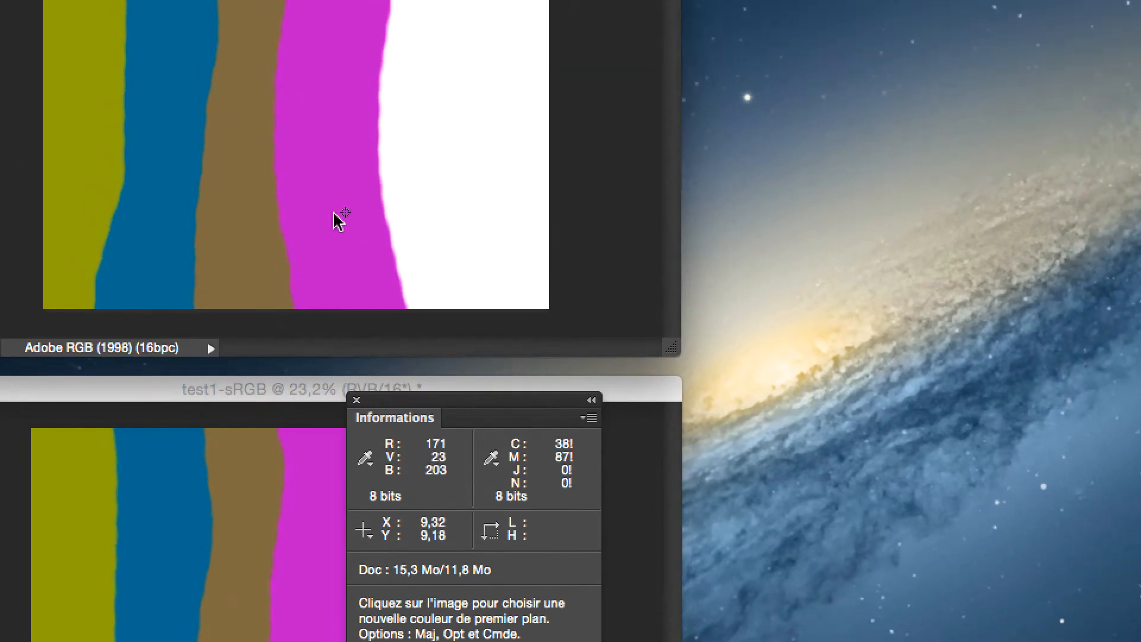
# Check the white band's RGB and CMYK values in test1-adobeRGB.psd and move the Informations panel back between the two images
pyautogui.click(393, 32)
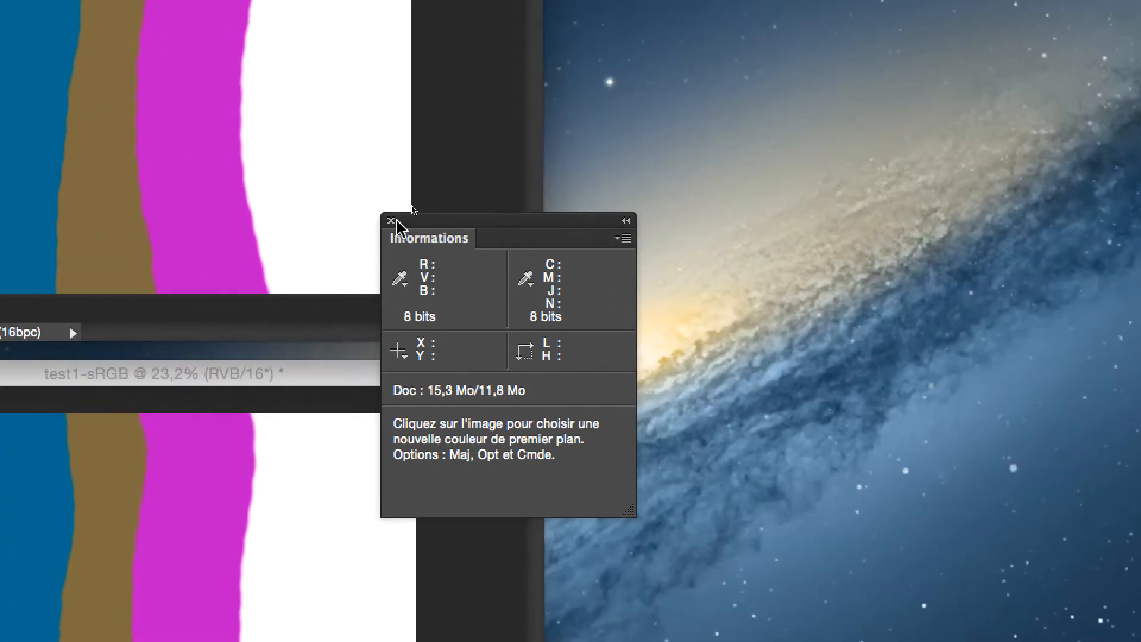
pyautogui.click(391, 65)
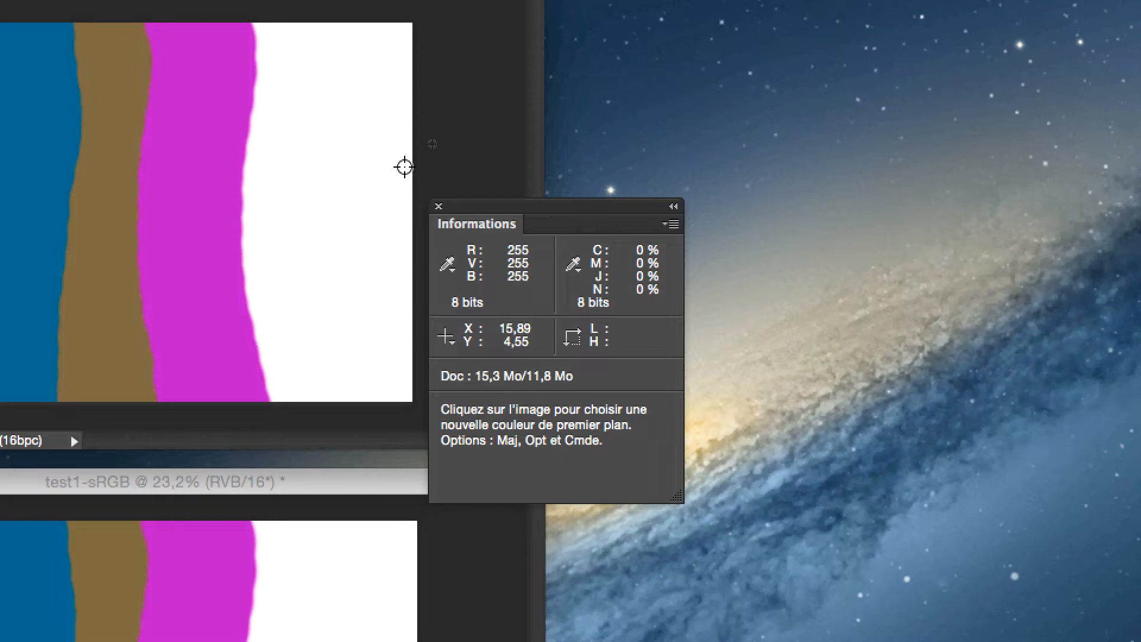
pyautogui.click(267, 149)
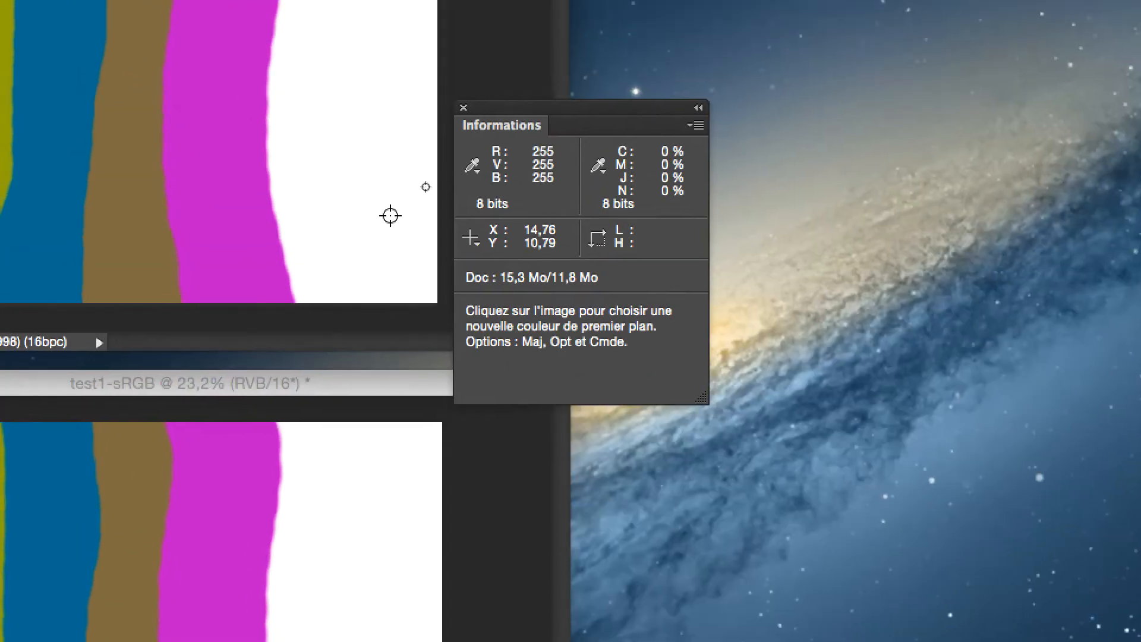
pyautogui.click(387, 196)
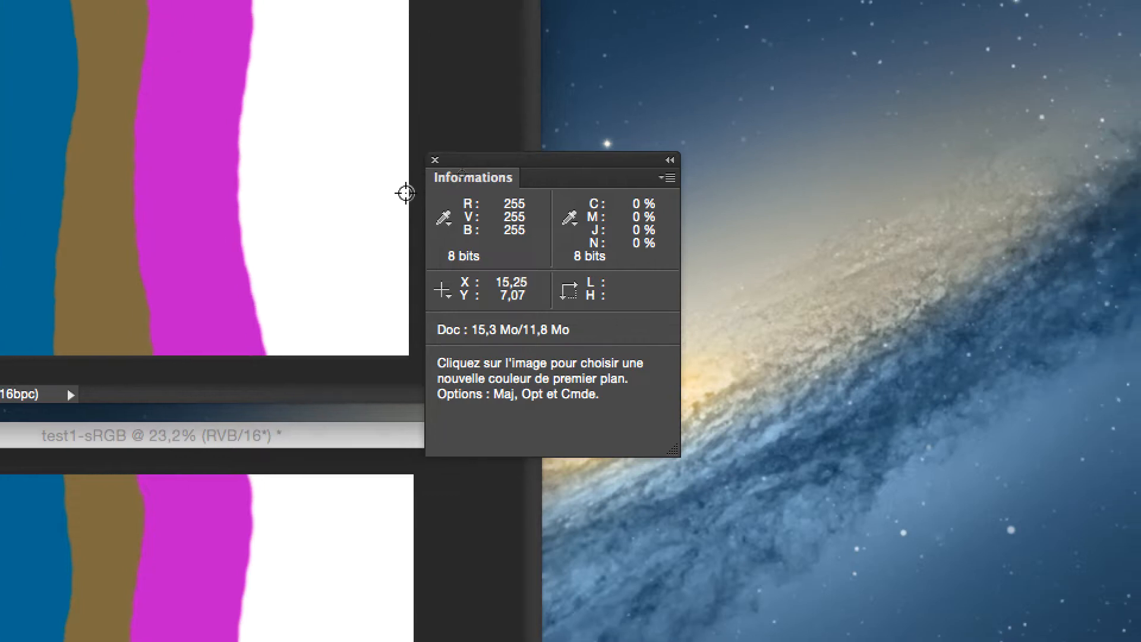
pyautogui.moveTo(502, 163); pyautogui.dragTo(358, 197)
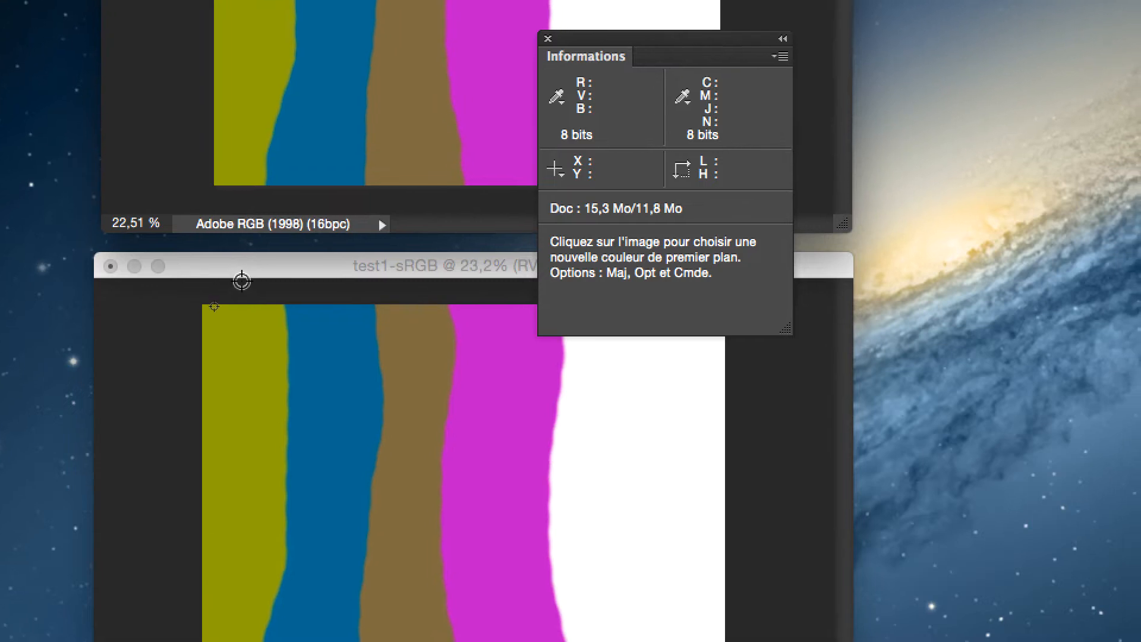
# Sample the olive-green band in test1-sRGB to read its RGB and CMYK values
pyautogui.moveTo(220, 458); pyautogui.dragTo(241, 468)
pyautogui.moveTo(250, 282); pyautogui.dragTo(230, 268)
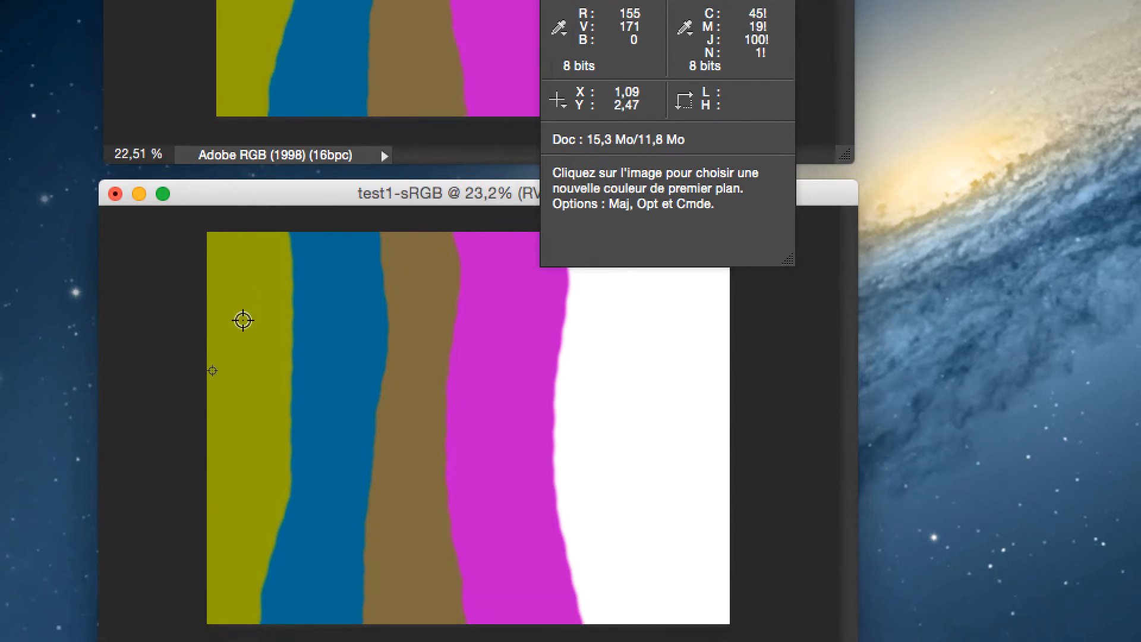
pyautogui.click(243, 334)
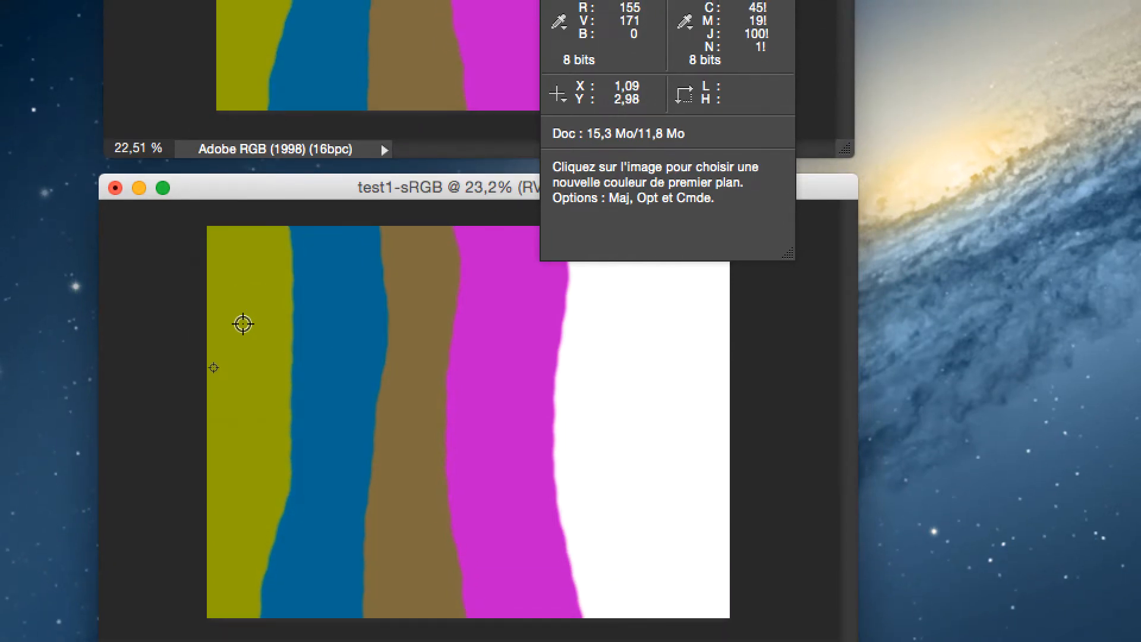
# Switch to Firefox to view the Adobe RGB (1998) and sRGB chromaticity diagrams, and return to Photoshop with the other apps hidden
pyautogui.press('super+Tab')
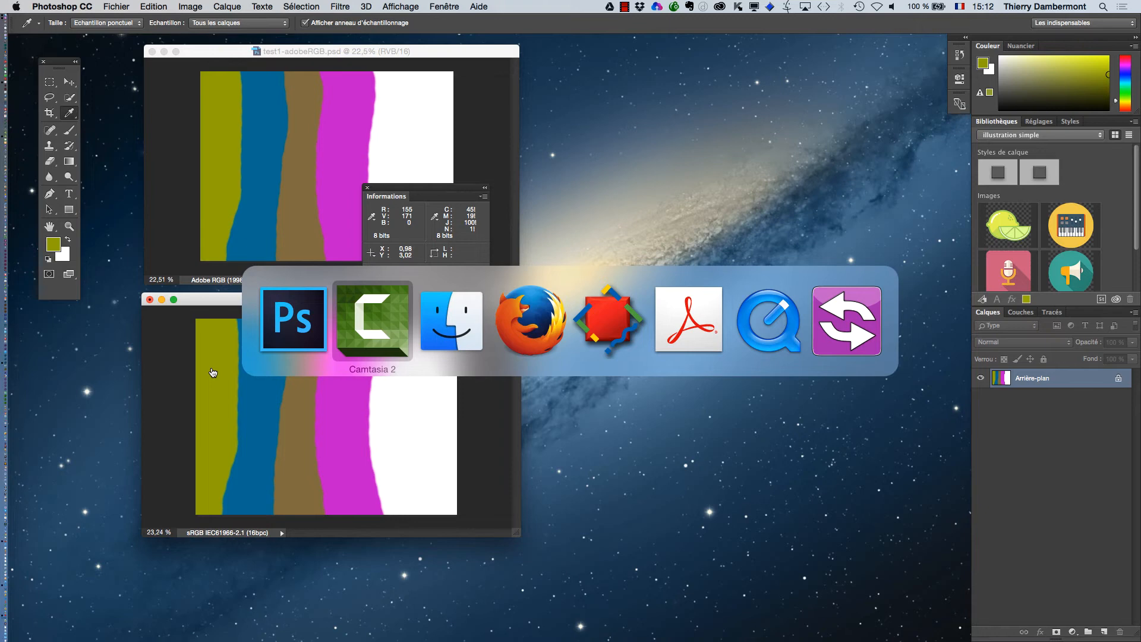
pyautogui.press('super+Tab')
pyautogui.press('super+Tab')
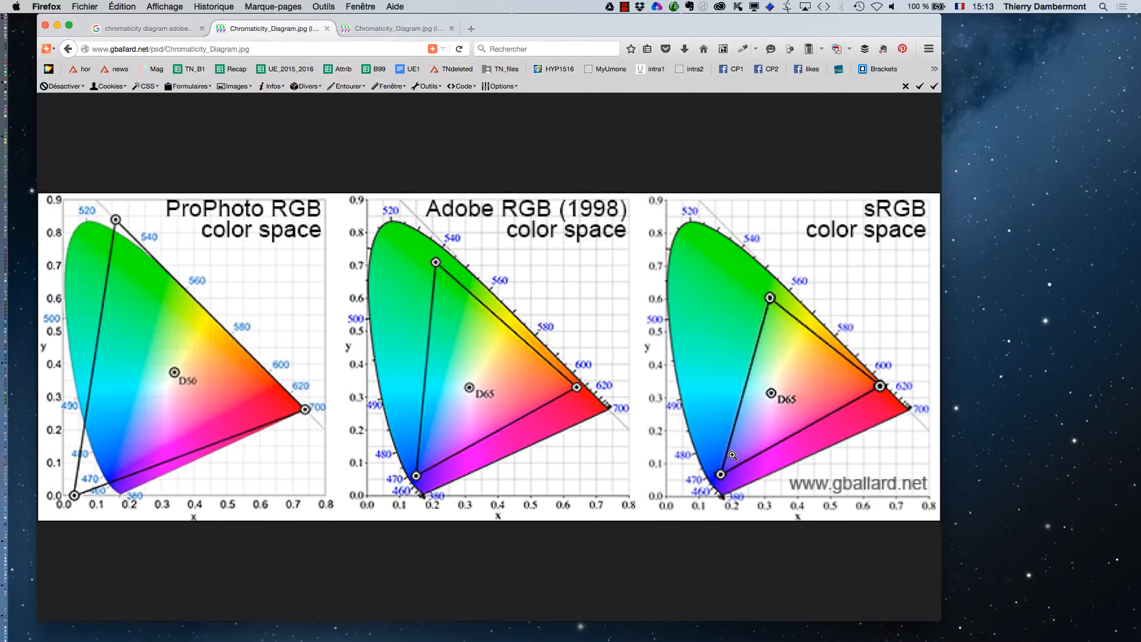
pyautogui.press('super+Tab')
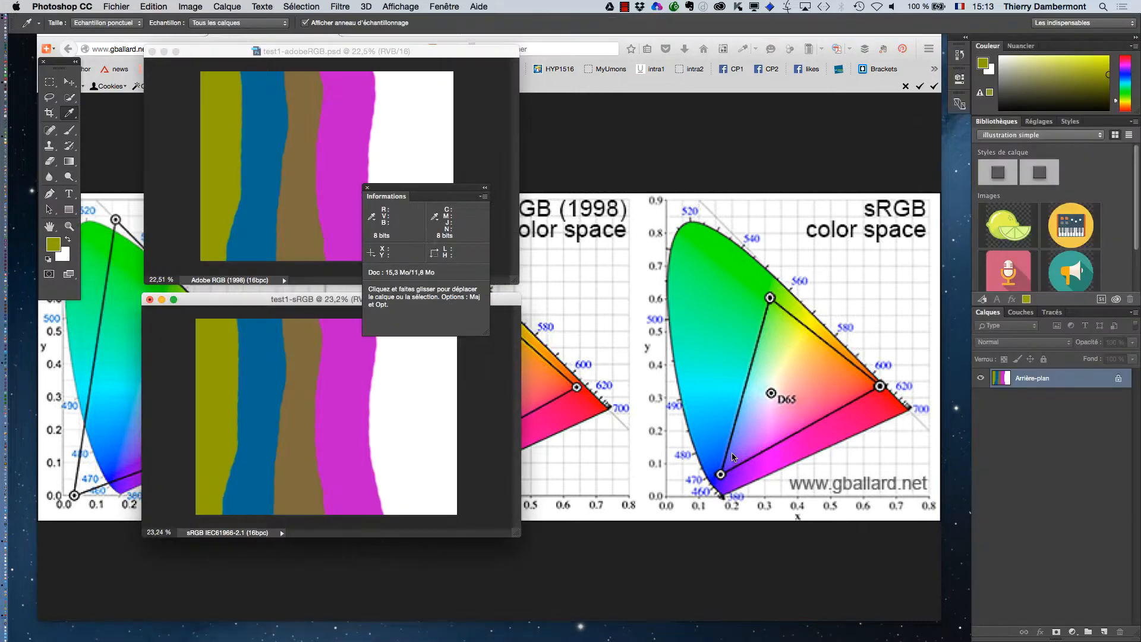
pyautogui.press('alt+super+h')
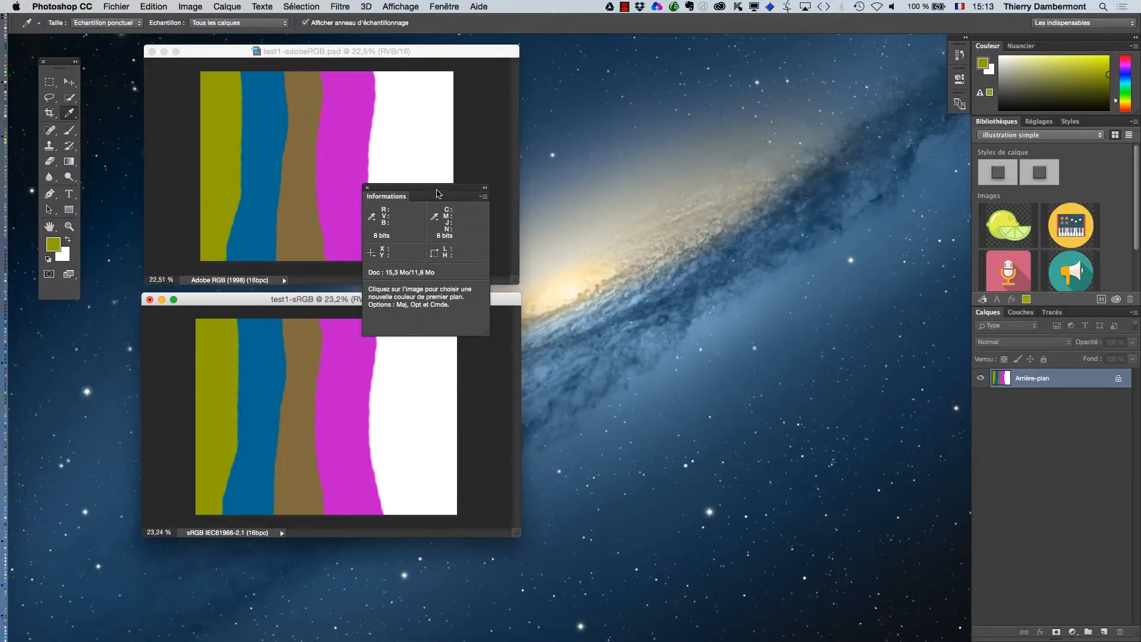
# Shift the Informations panel outwards, open TextEdit with a blank document and move its window off the images' olive-green and blue bands
pyautogui.moveTo(438, 196); pyautogui.dragTo(493, 228)
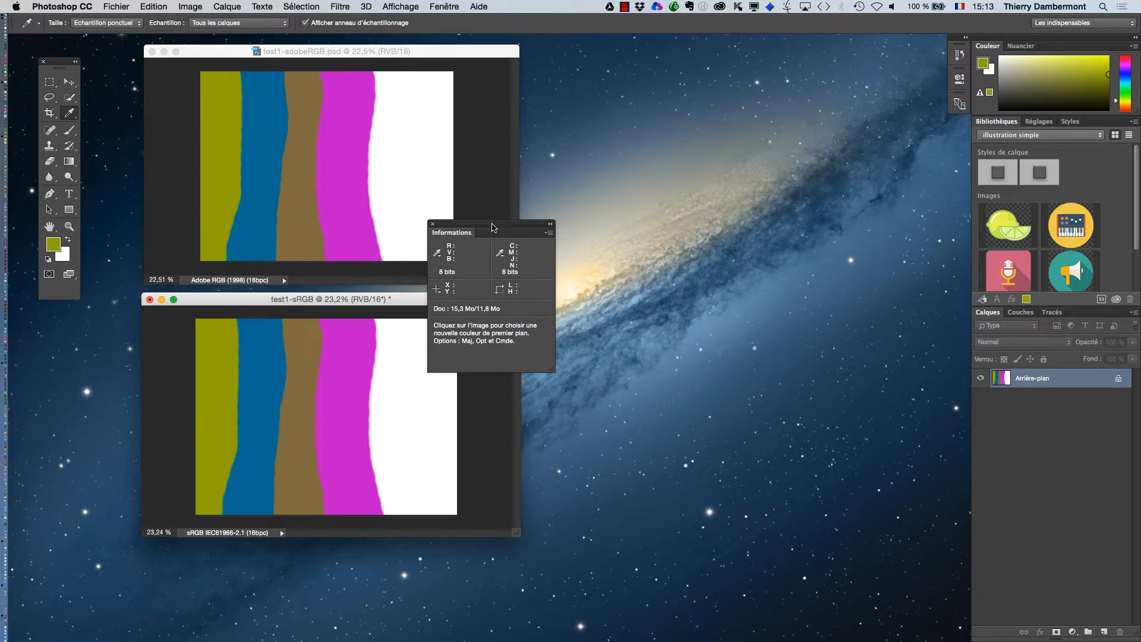
pyautogui.moveTo(12, 101)
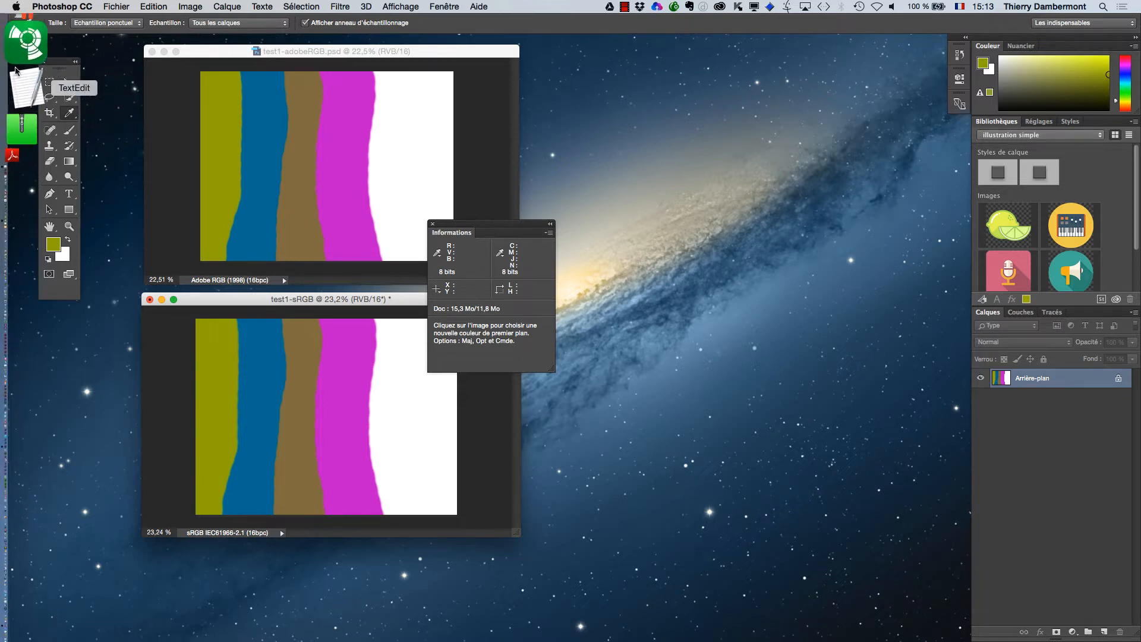
pyautogui.click(18, 75)
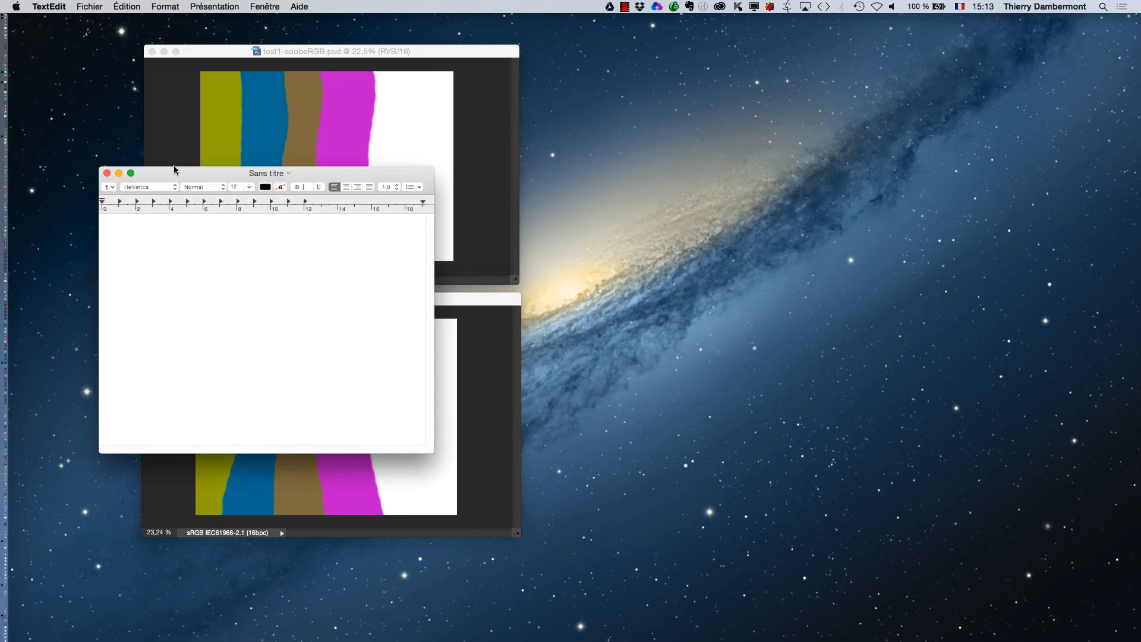
pyautogui.moveTo(175, 175); pyautogui.dragTo(435, 116)
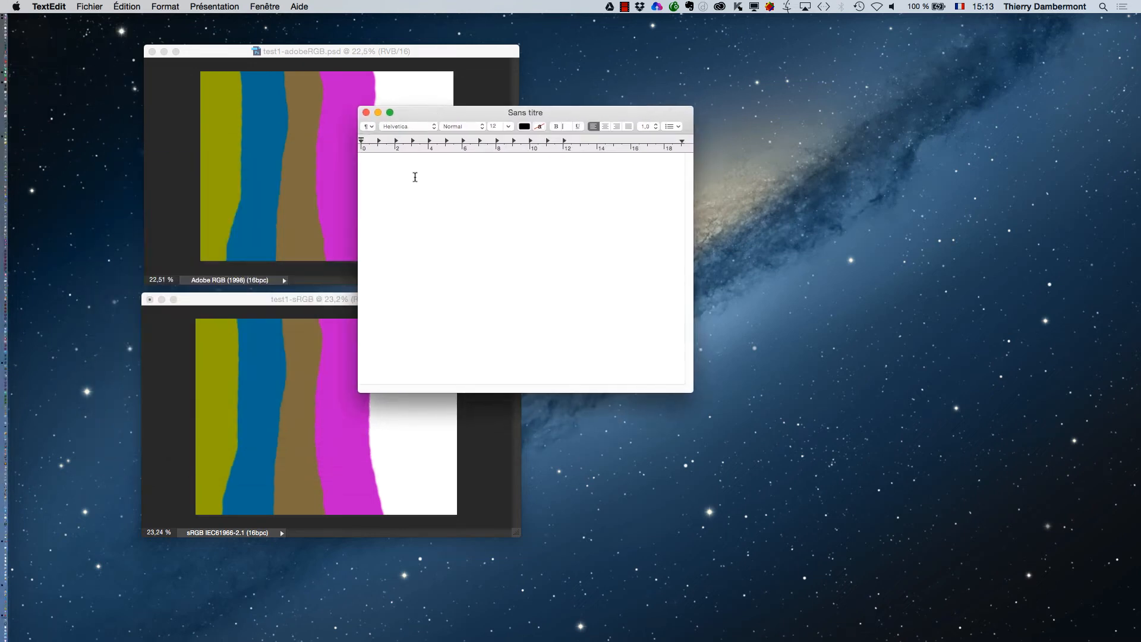
# Greatly enlarge the text size of the blank document, widen its window and hide all other applications
pyautogui.press('super+plus')
pyautogui.press('super+plus')
pyautogui.press('super+plus')
pyautogui.press('super+plus')
pyautogui.press('super+plus')
pyautogui.press('super+plus')
pyautogui.press('super+plus')
pyautogui.press('super+plus')
pyautogui.press('super+plus')
pyautogui.press('super+plus')
pyautogui.press('super+plus')
pyautogui.press('super+plus')
pyautogui.press('super+plus')
pyautogui.press('super+plus')
pyautogui.press('super+plus')
pyautogui.press('super+plus')
pyautogui.press('super+plus')
pyautogui.press('super+plus')
pyautogui.press('super+plus')
pyautogui.press('super+plus')
pyautogui.press('super+plus')
pyautogui.press('super+plus')
pyautogui.press('super+plus')
pyautogui.moveTo(693, 392); pyautogui.dragTo(791, 416)
pyautogui.press('super+alt+h')
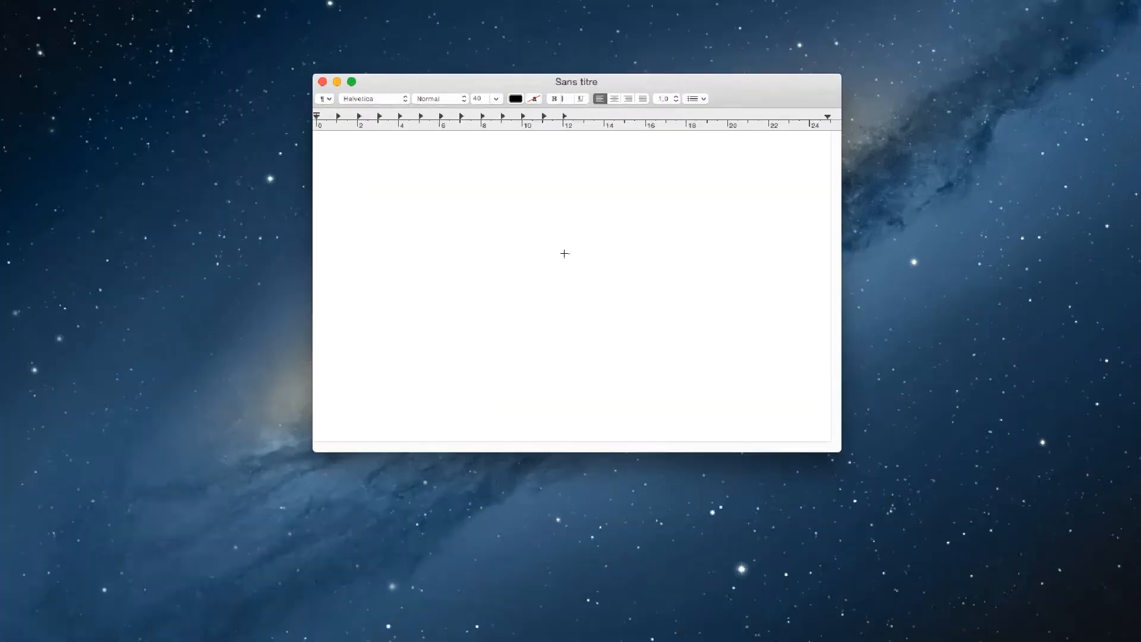
# Write the lines "3kg patates" and "1kg oignons doux" in the blank document
pyautogui.write('3')
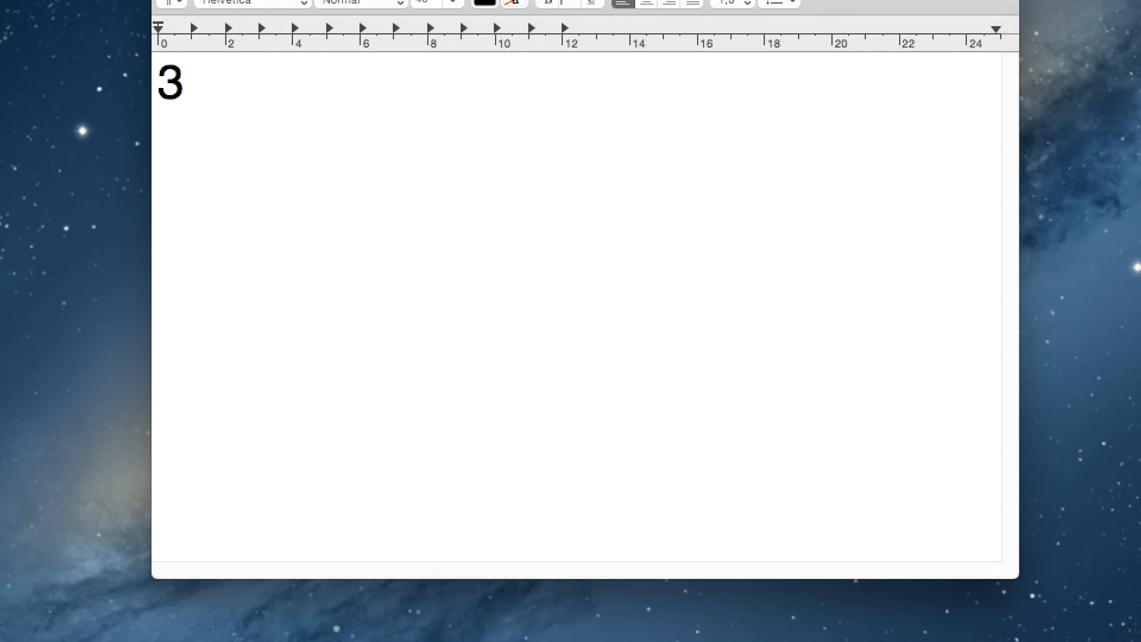
pyautogui.write('kg patates')
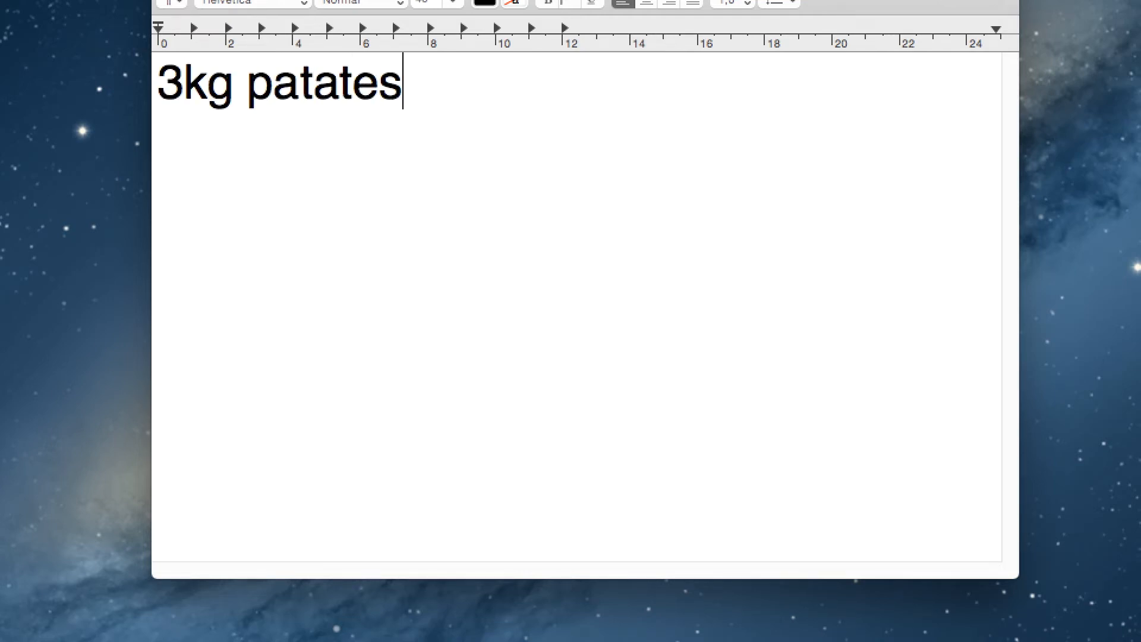
pyautogui.press('Return')
pyautogui.write('1k')
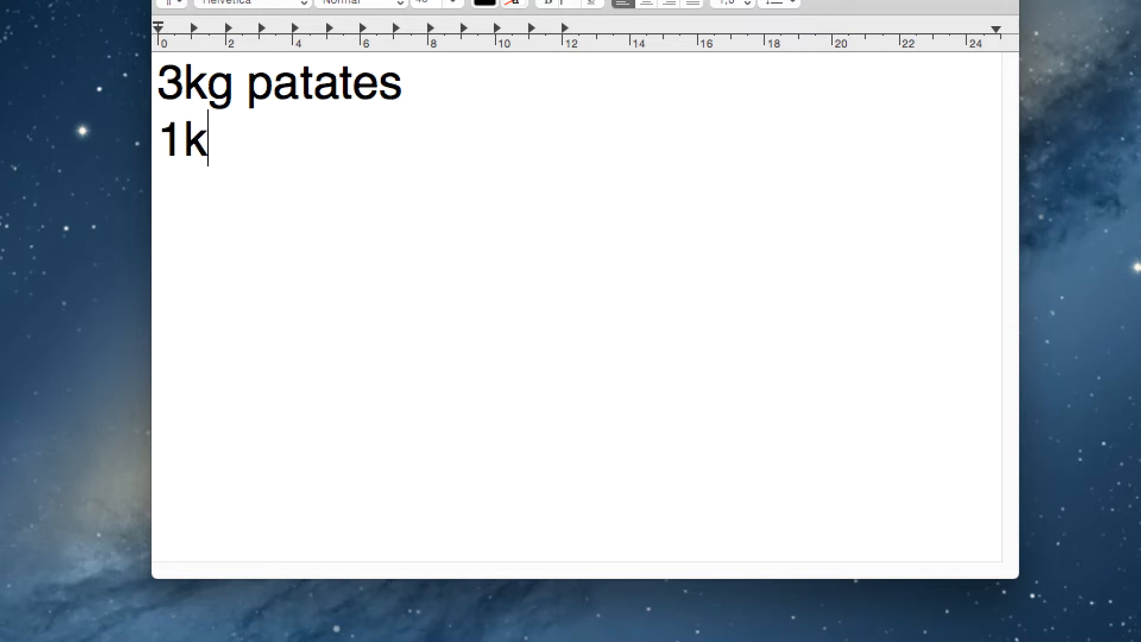
pyautogui.write('g oignon')
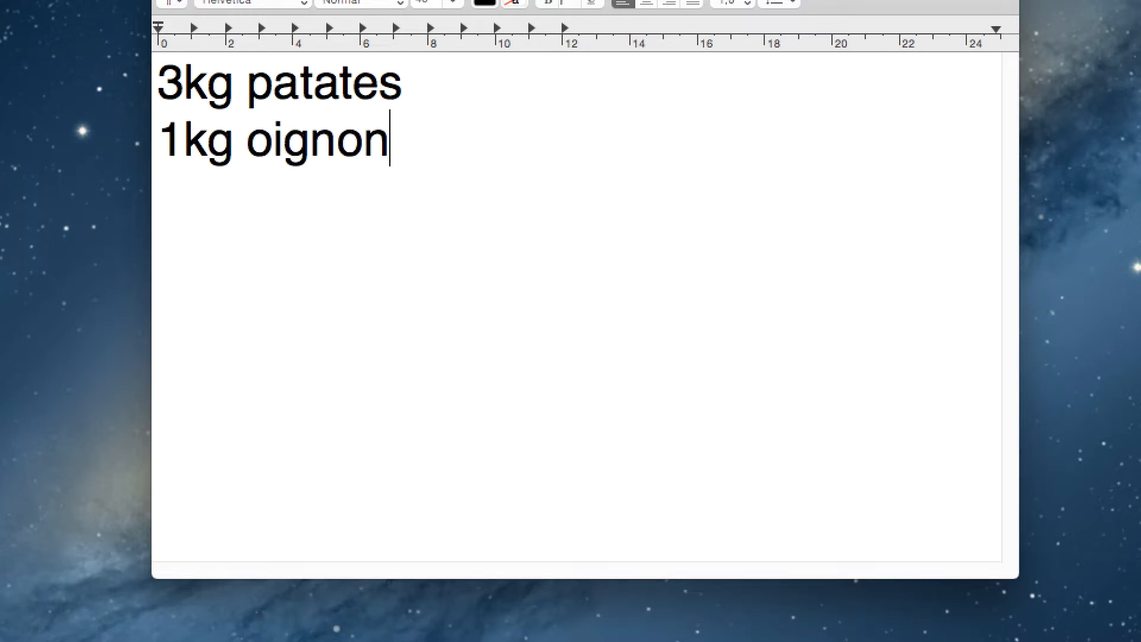
pyautogui.write('s doux')
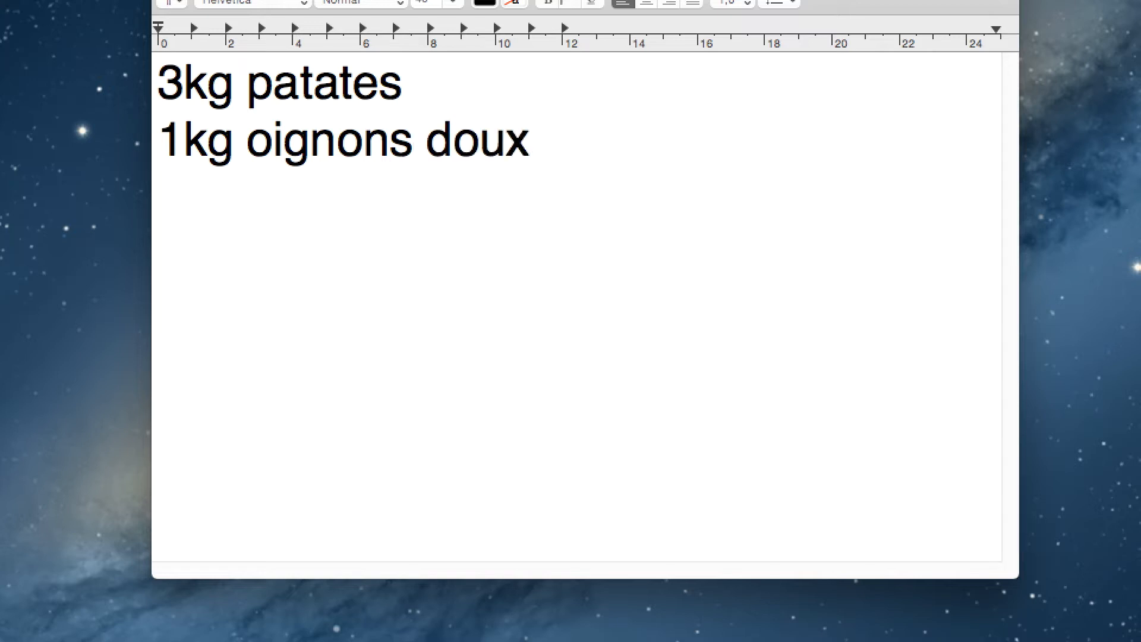
# Add the lines "1kg poireaux" and ">>> gout excellent" below the onion line
pyautogui.press('Return')
pyautogui.write('1kg ')
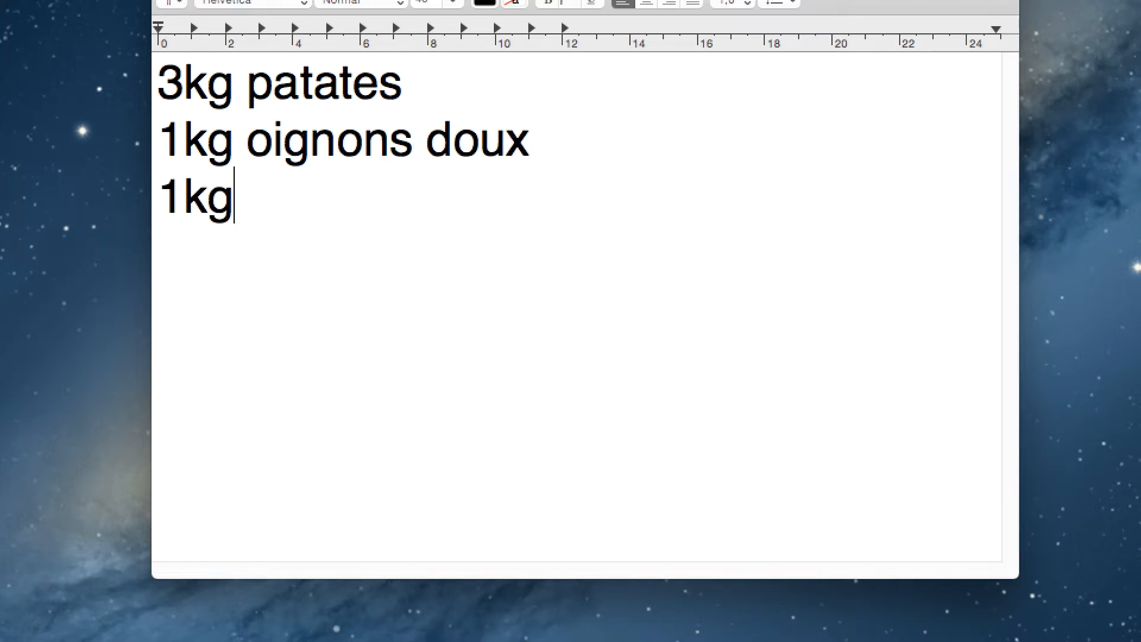
pyautogui.write('poi')
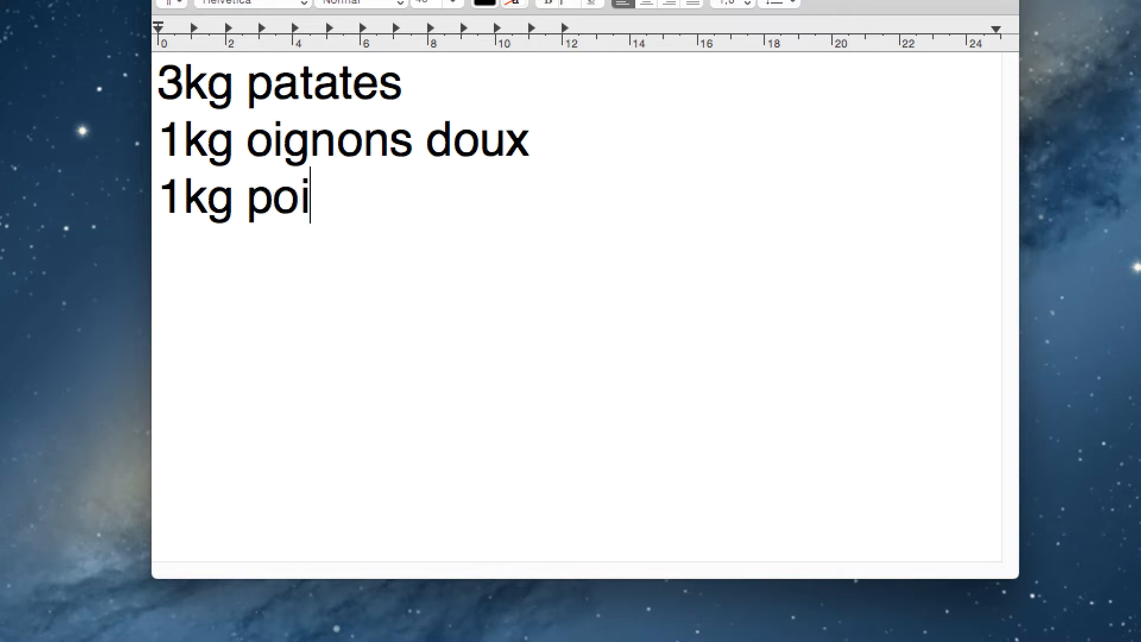
pyautogui.write('reaux')
pyautogui.press('Return')
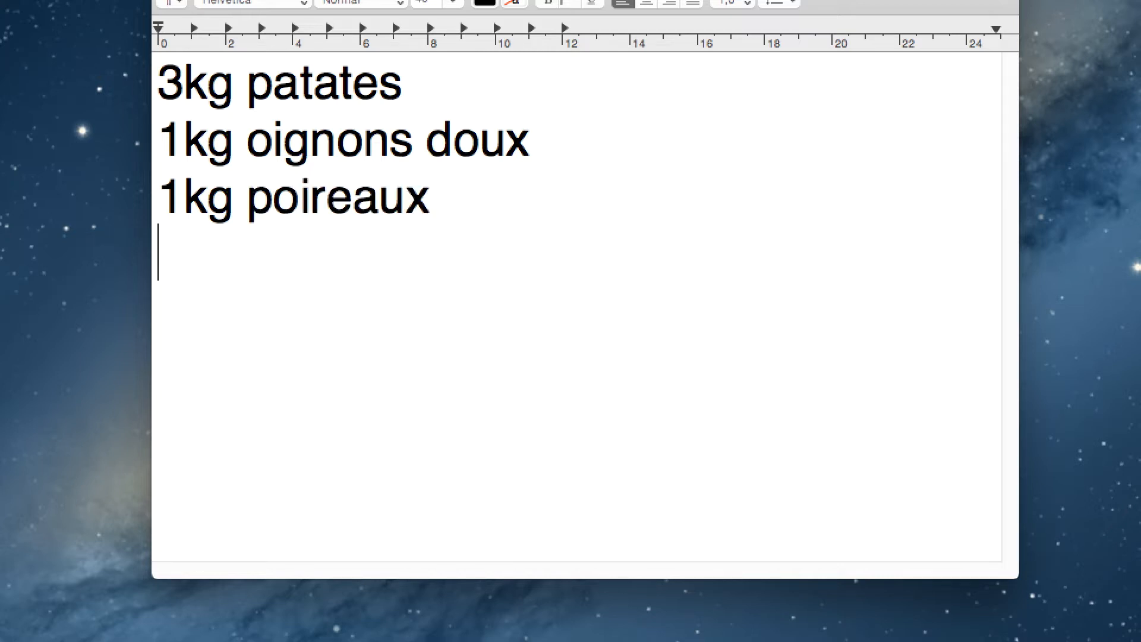
pyautogui.write('>>> ')
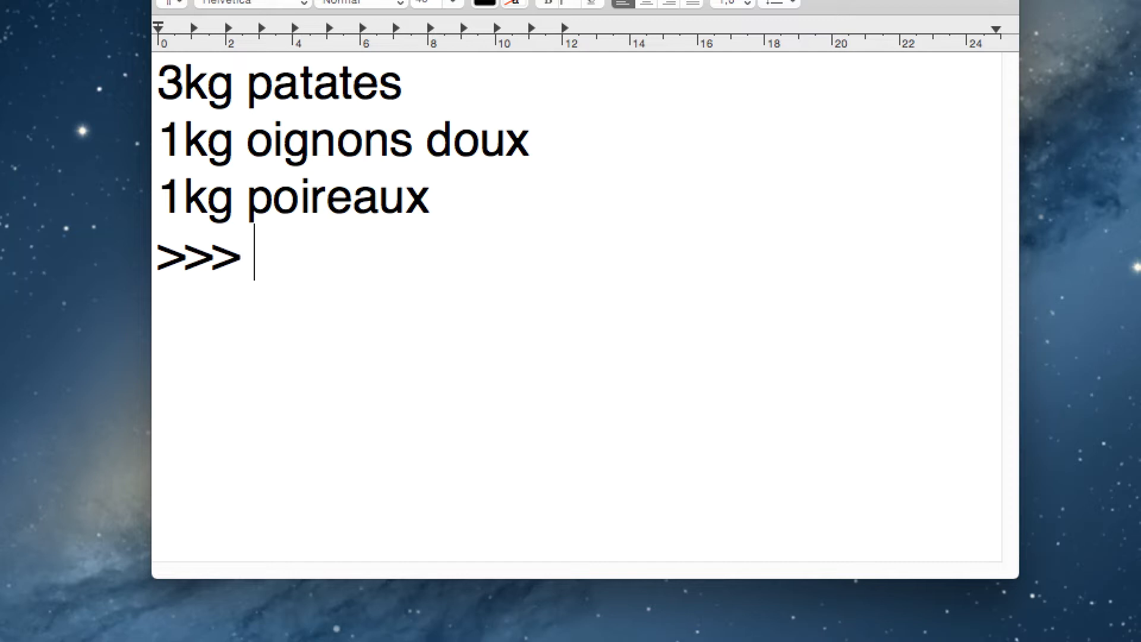
pyautogui.write('gout ')
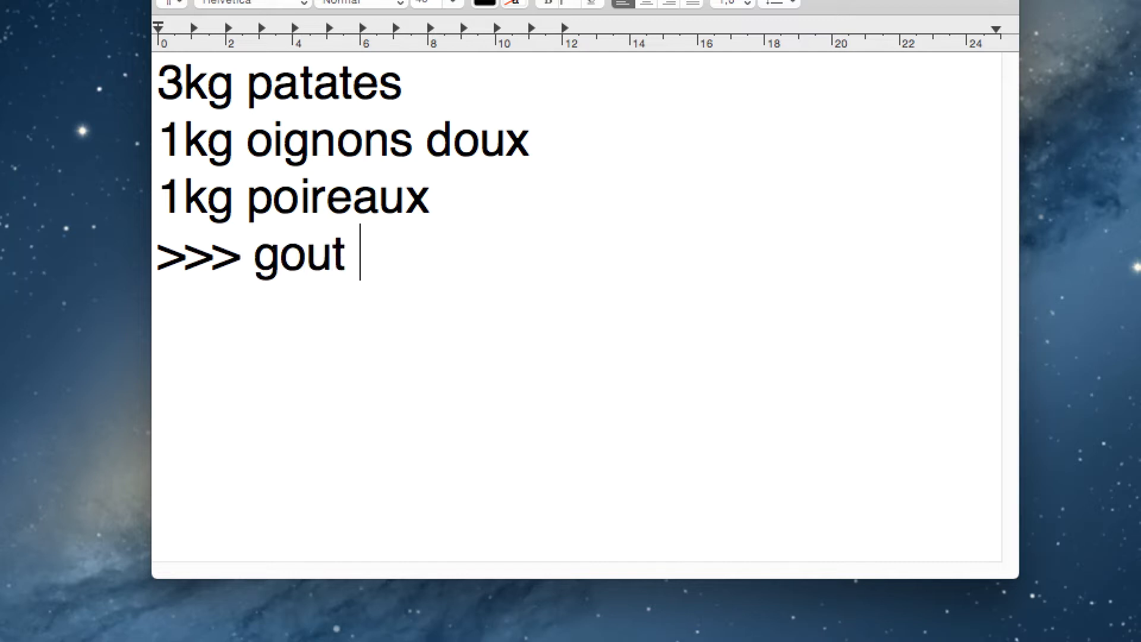
pyautogui.write('excellent')
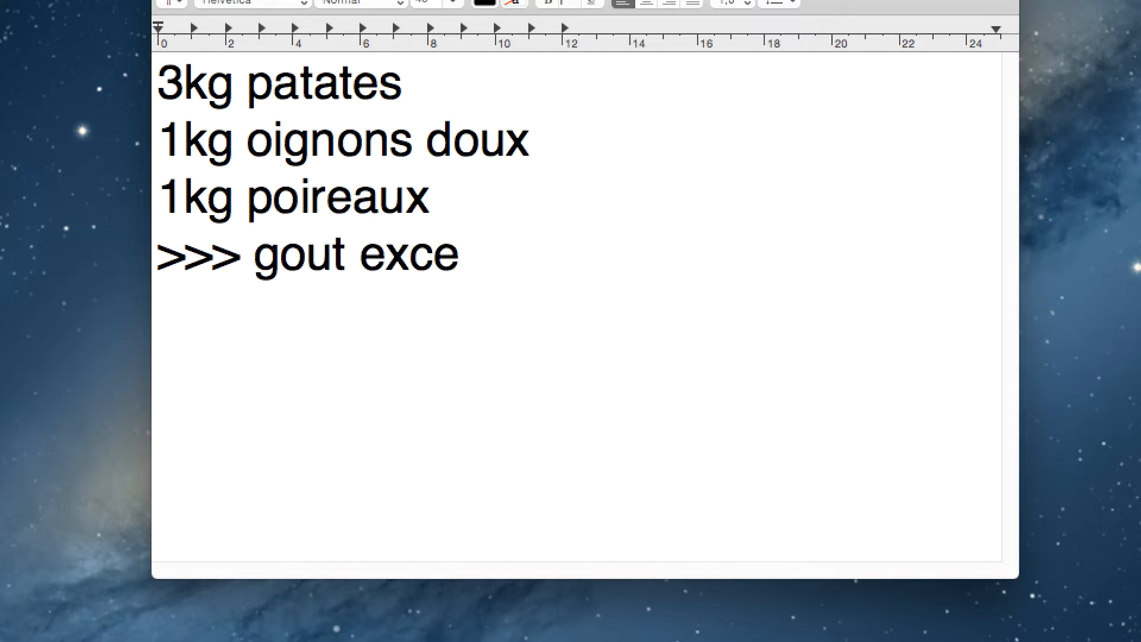
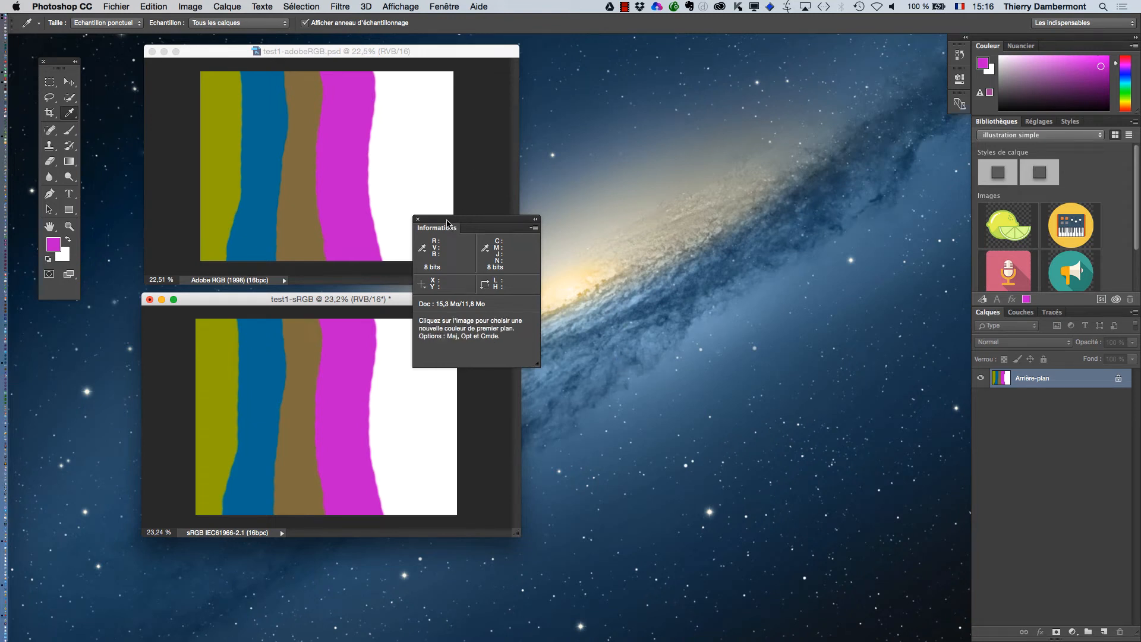
# Reposition the Informations panel between the images and sample the brown band in test1-sRGB to read its RGB and CMYK values
pyautogui.moveTo(447, 223); pyautogui.dragTo(599, 239)
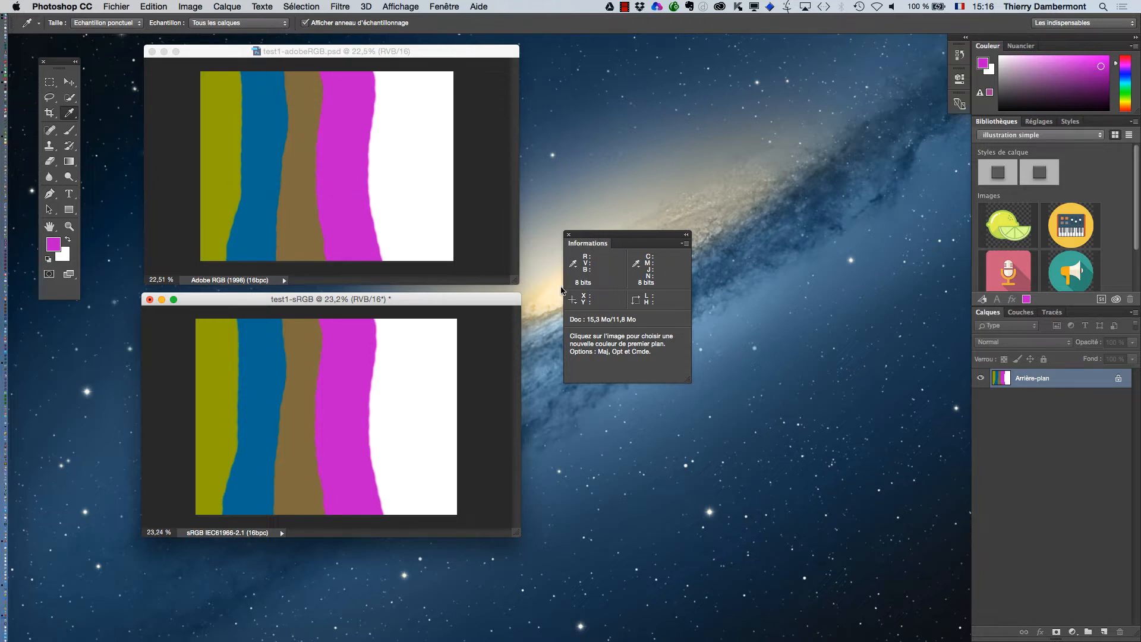
pyautogui.moveTo(591, 236); pyautogui.dragTo(442, 232)
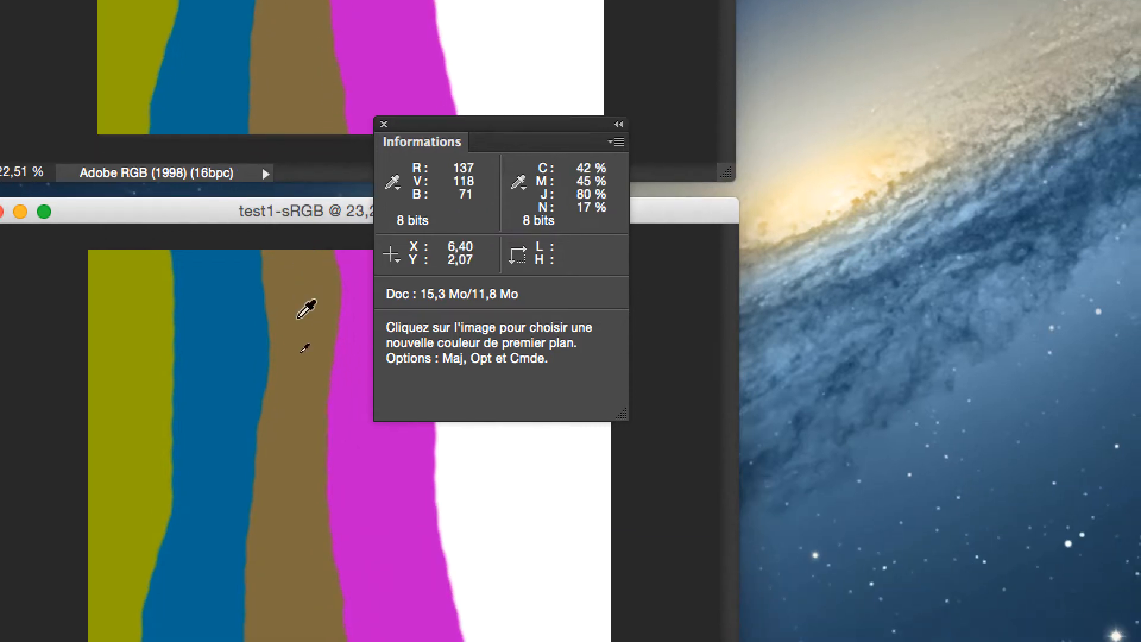
pyautogui.click(310, 455)
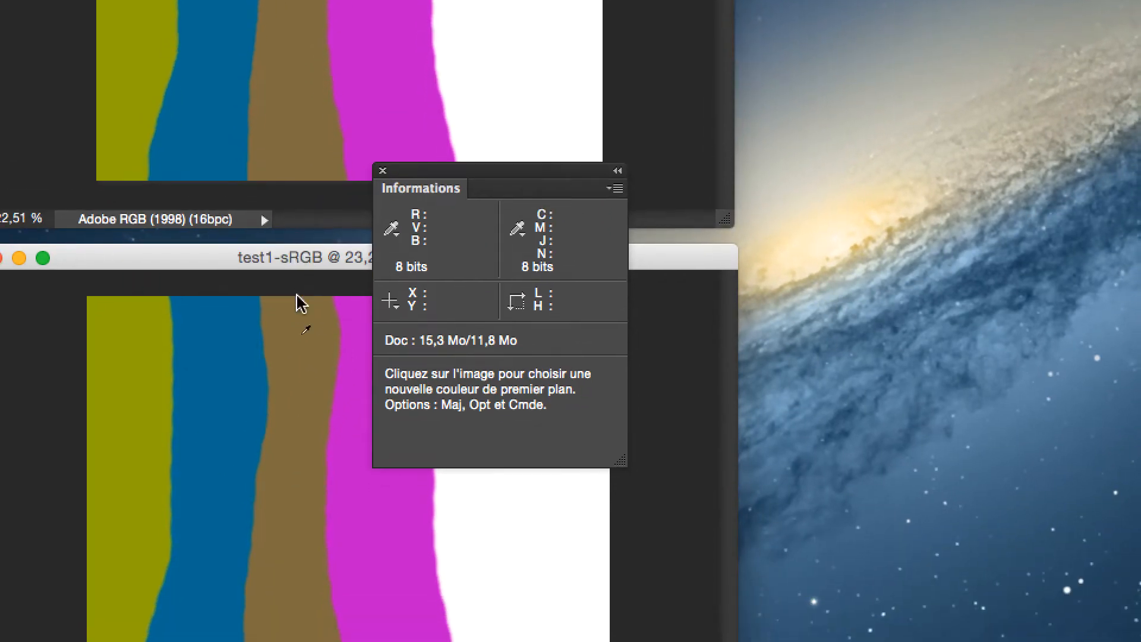
pyautogui.click(308, 375)
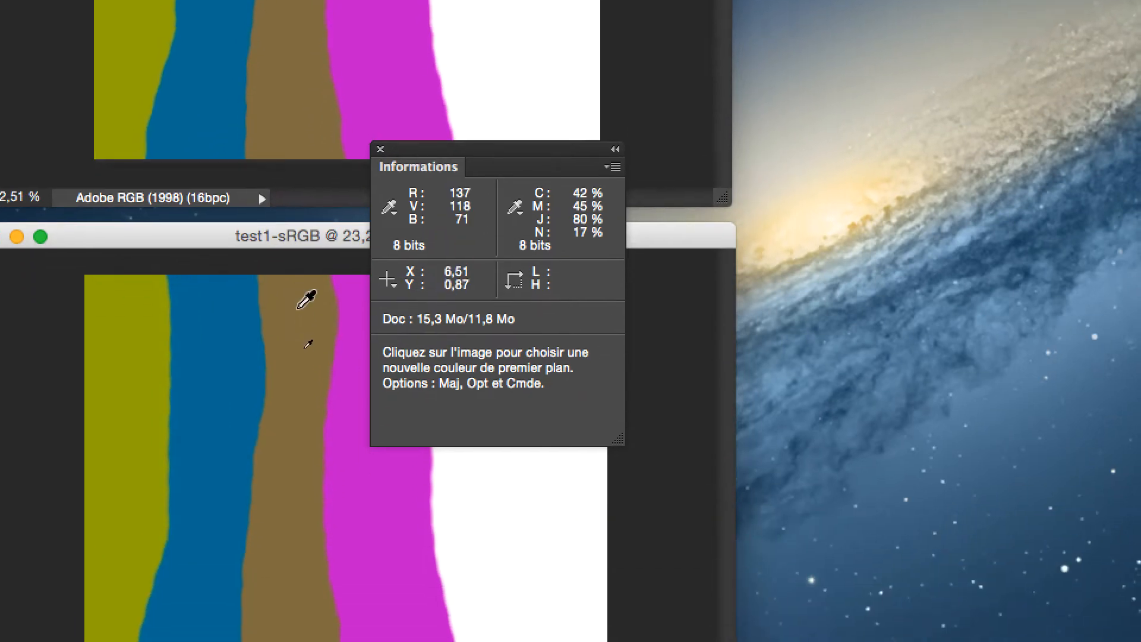
pyautogui.click(309, 458)
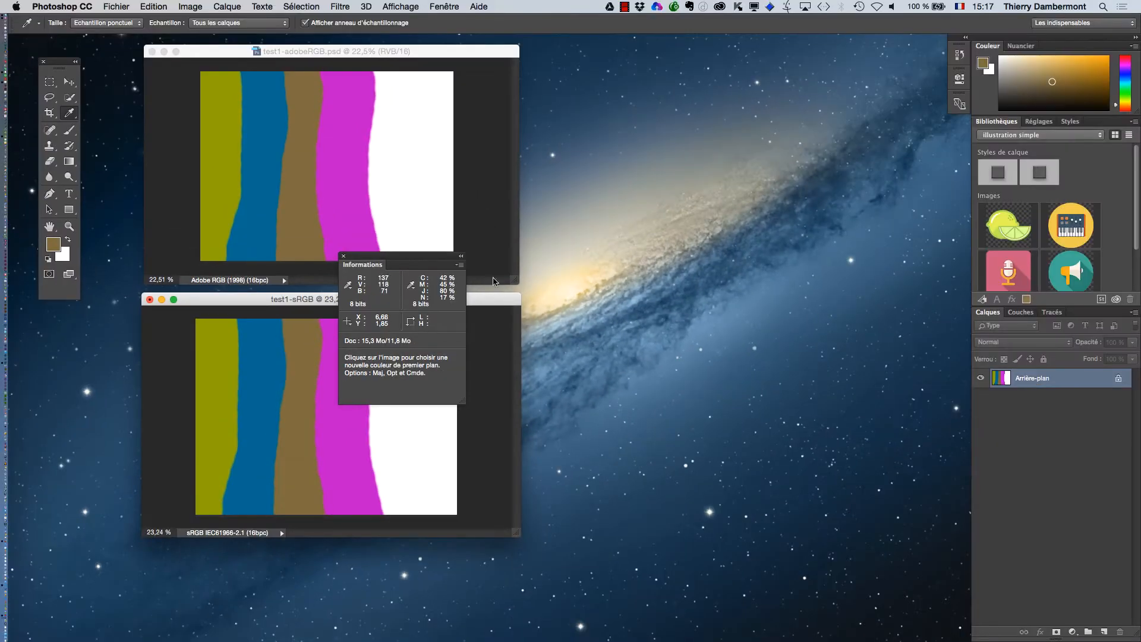
# Move the Informations panel clear of both images and shift the test1-sRGB window slightly to the right
pyautogui.moveTo(431, 257); pyautogui.dragTo(767, 216)
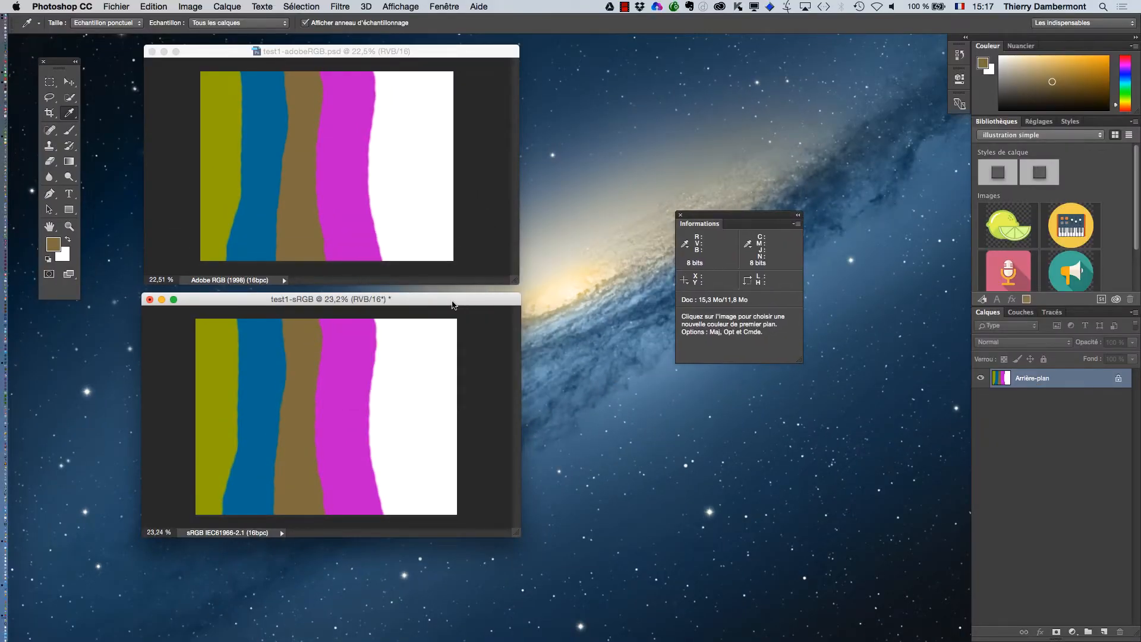
pyautogui.moveTo(453, 303); pyautogui.dragTo(504, 305)
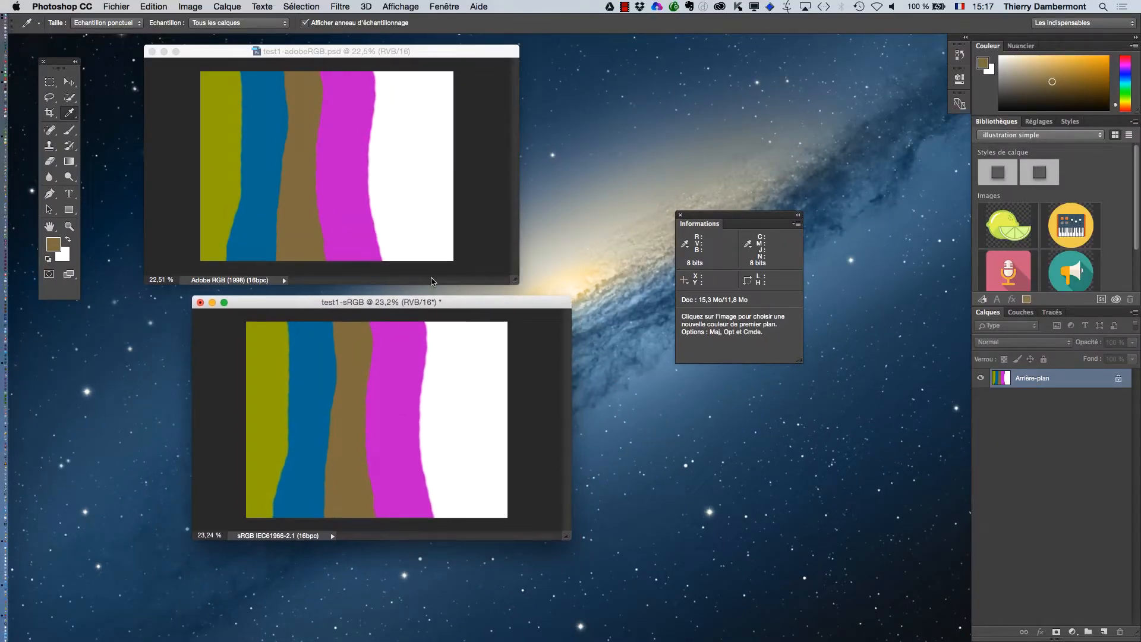
pyautogui.click(116, 7)
pyautogui.click(145, 129)
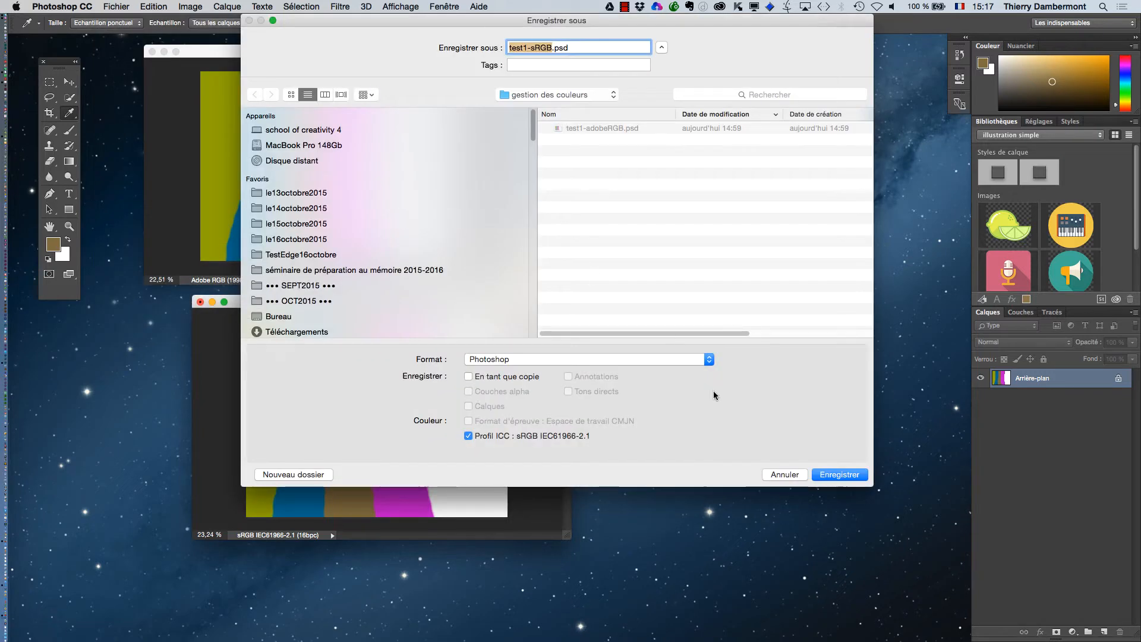
pyautogui.click(784, 474)
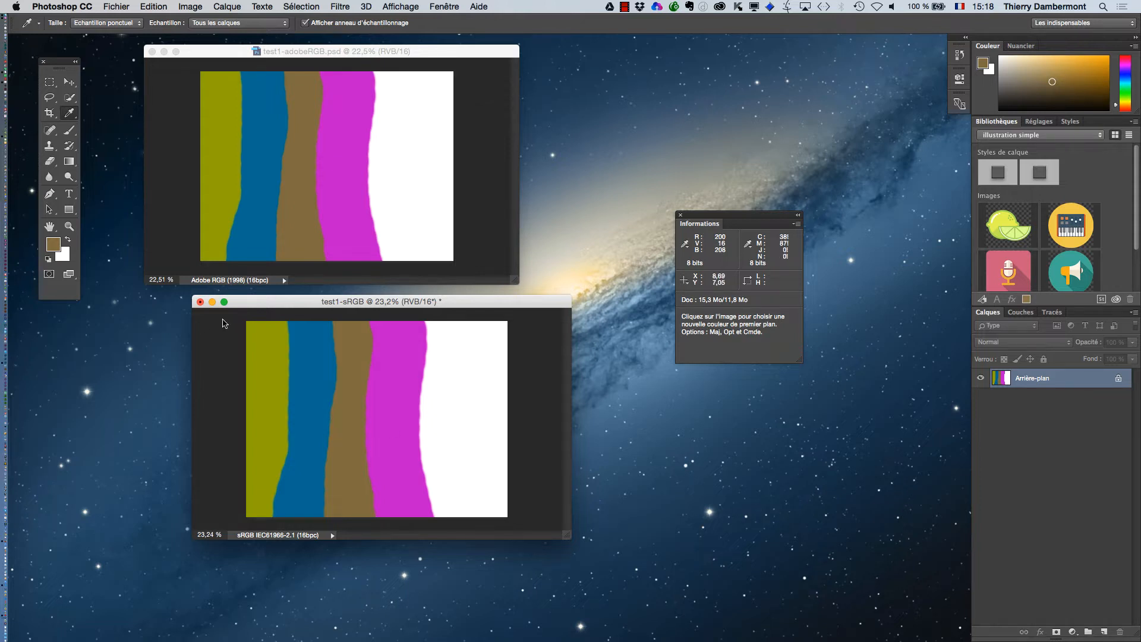
# Save the converted image as test1-sRGB.psd in Photoshop format with the sRGB IEC61966-2.1 ICC profile embedded
pyautogui.moveTo(281, 302); pyautogui.dragTo(238, 307)
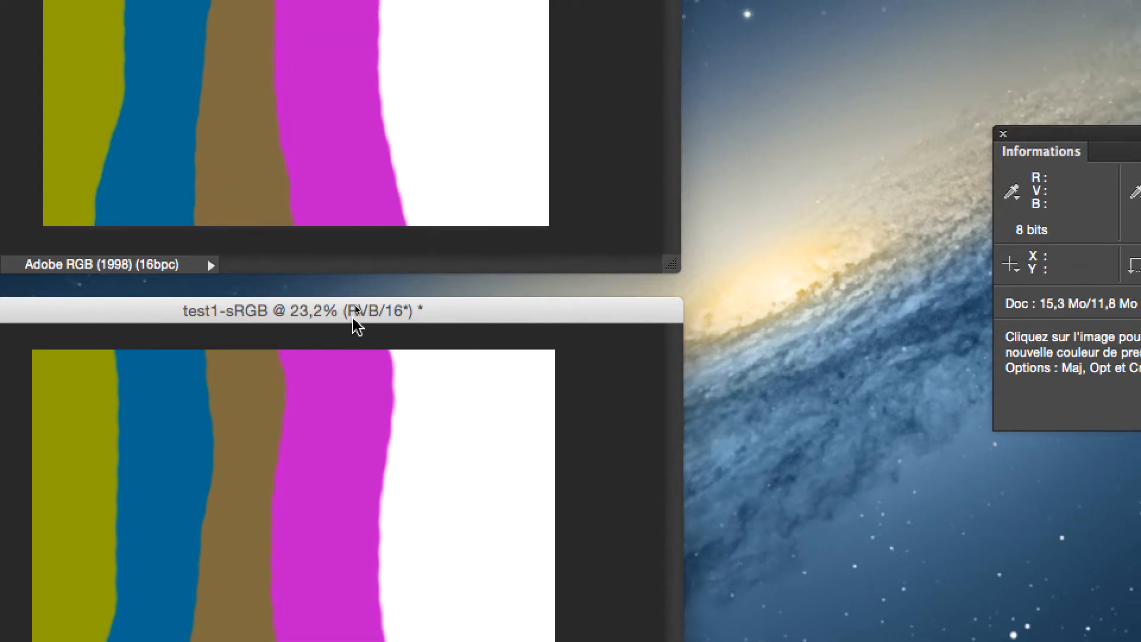
pyautogui.moveTo(367, 263); pyautogui.dragTo(401, 252)
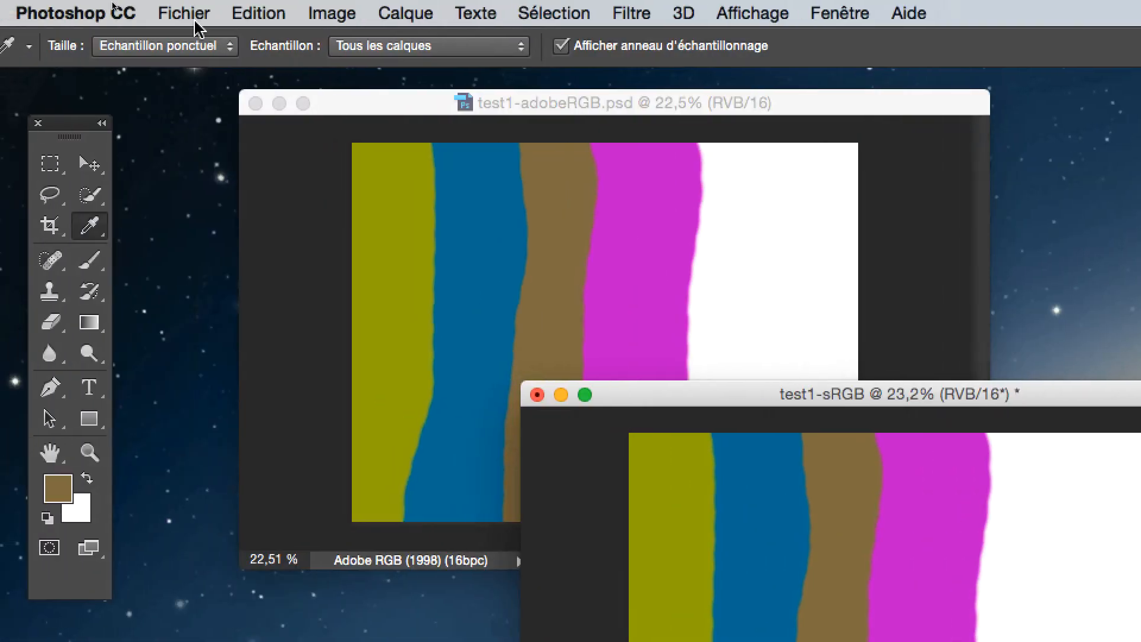
pyautogui.click(193, 18)
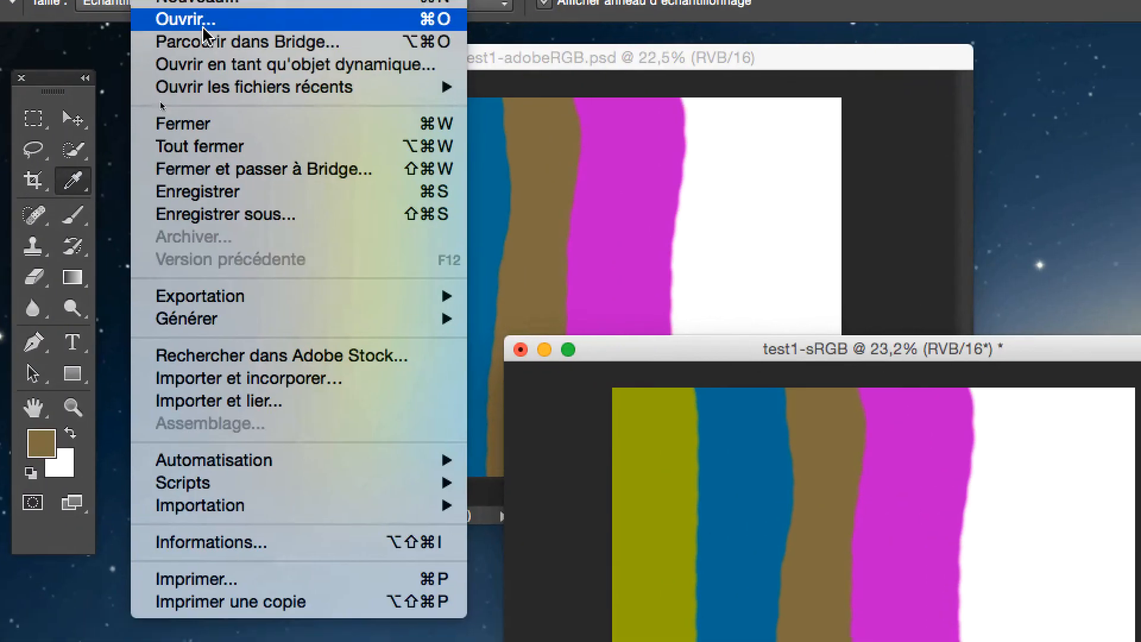
pyautogui.click(278, 261)
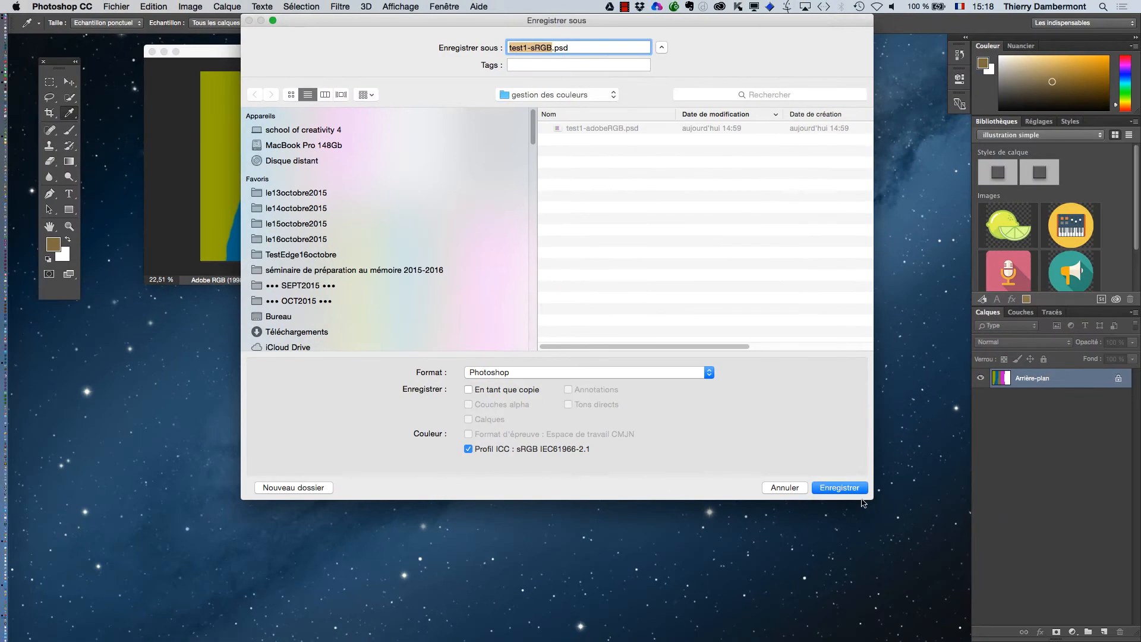
pyautogui.click(857, 491)
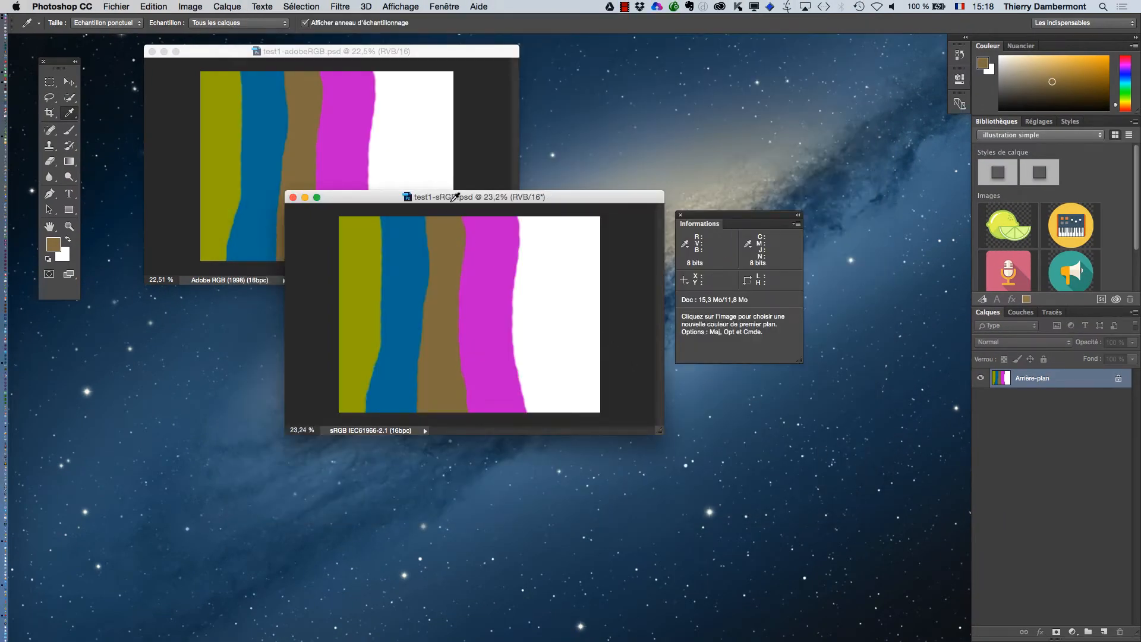
# Arrange the test1-adobeRGB and test1-sRGB windows one above the other without overlap, and move the Informations panel clear of both
pyautogui.moveTo(460, 218); pyautogui.dragTo(426, 354)
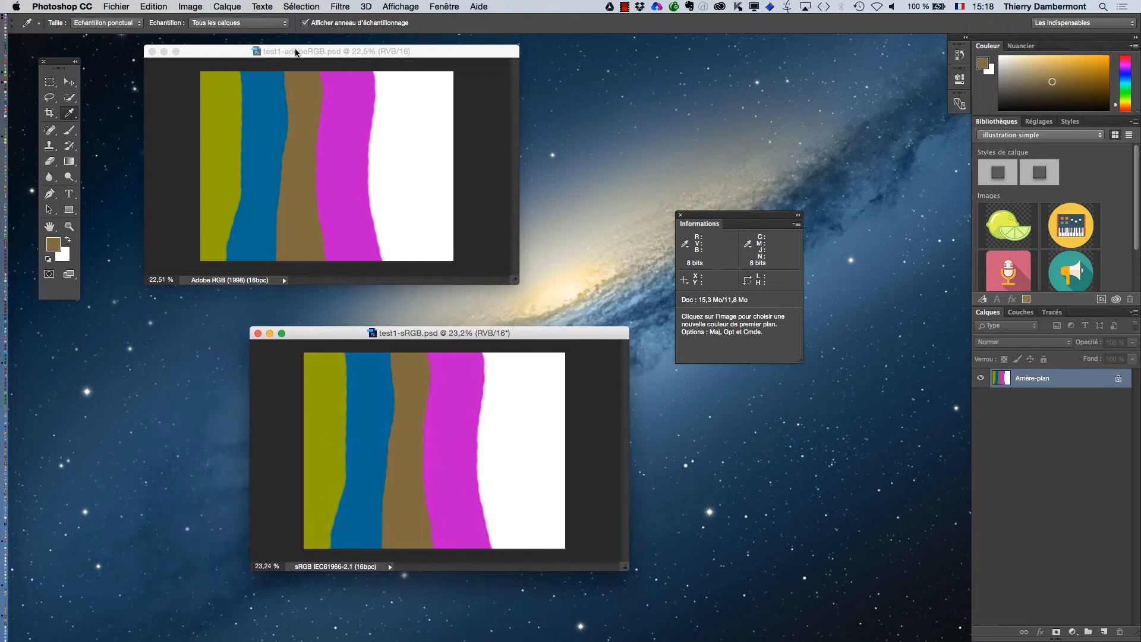
pyautogui.moveTo(296, 53); pyautogui.dragTo(300, 63)
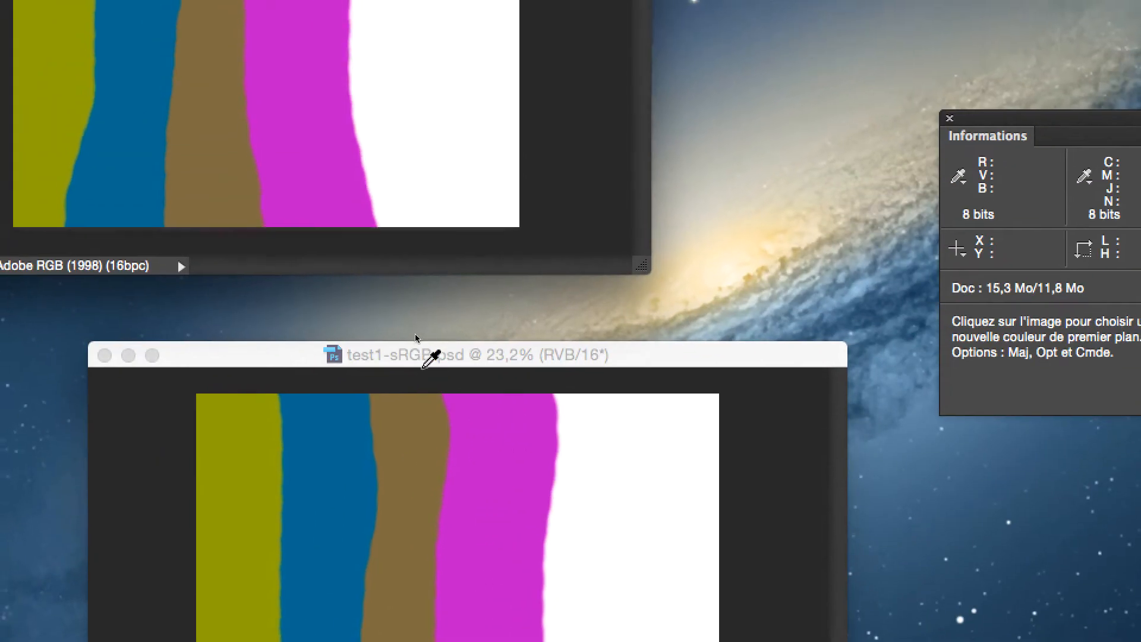
pyautogui.moveTo(397, 240)
pyautogui.mouseDown()
pyautogui.moveTo(480, 229)
pyautogui.moveTo(415, 229)
pyautogui.mouseUp()
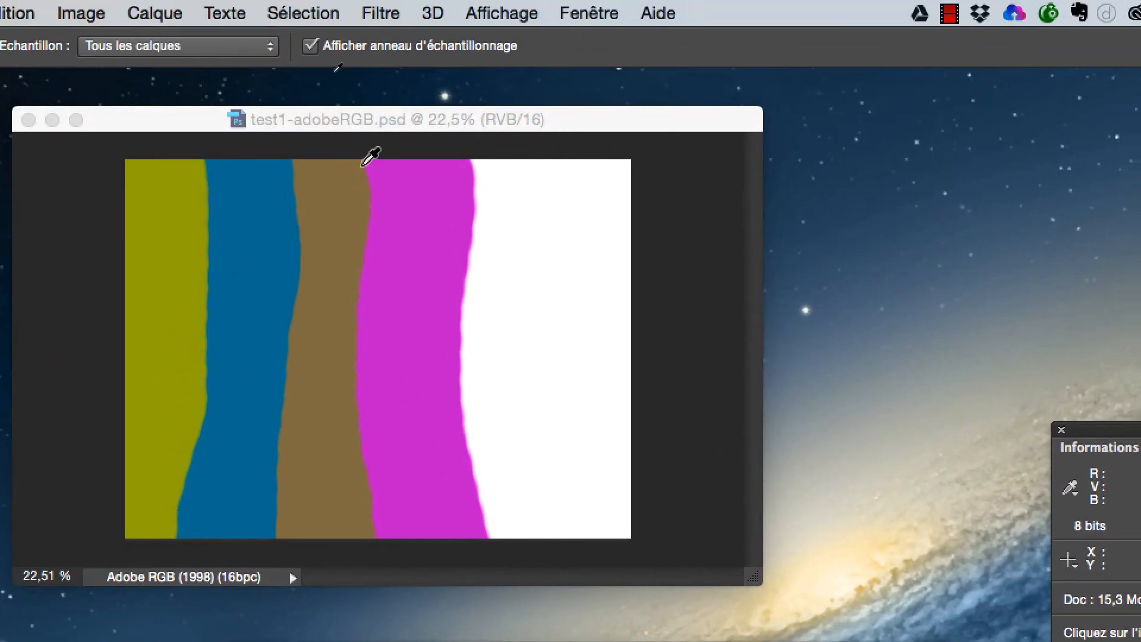
pyautogui.click(366, 131)
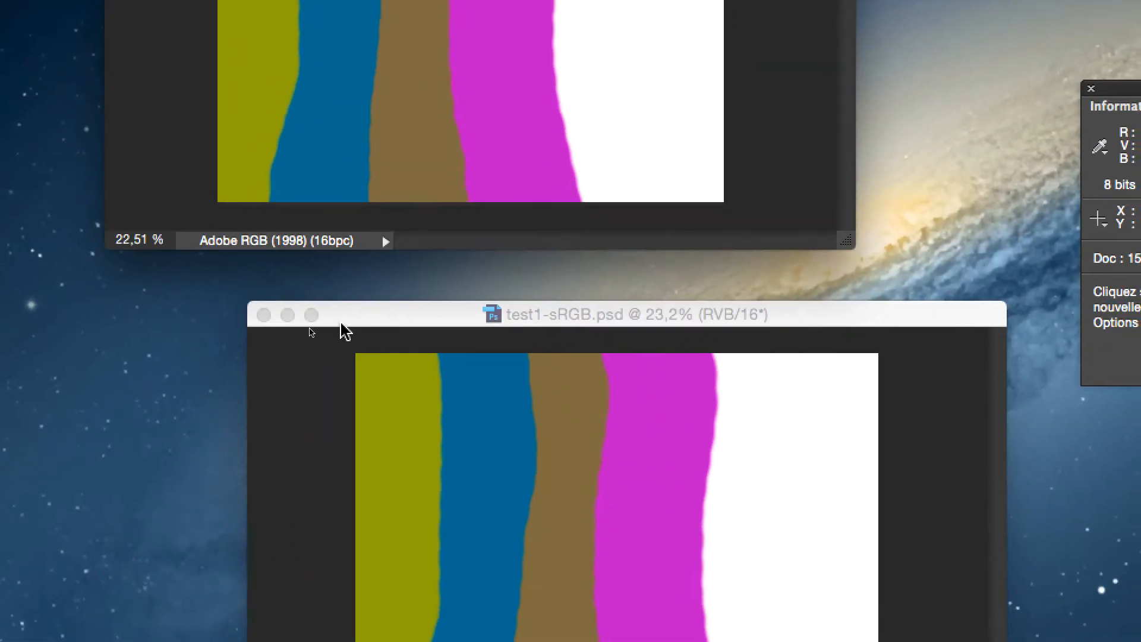
pyautogui.moveTo(372, 357); pyautogui.dragTo(388, 389)
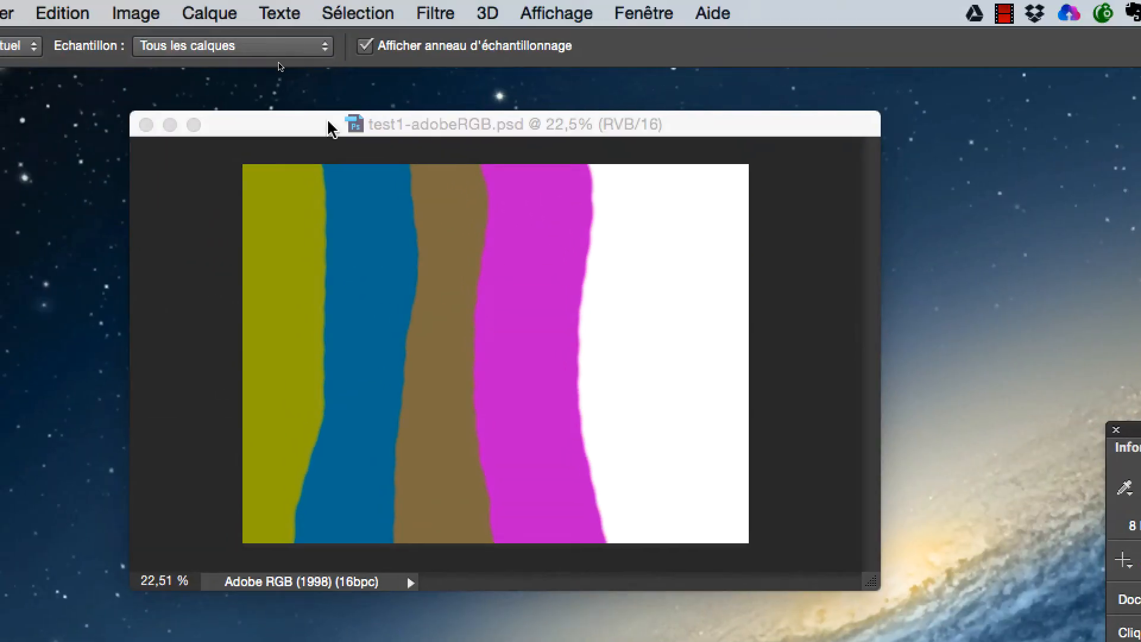
pyautogui.moveTo(315, 124); pyautogui.dragTo(328, 118)
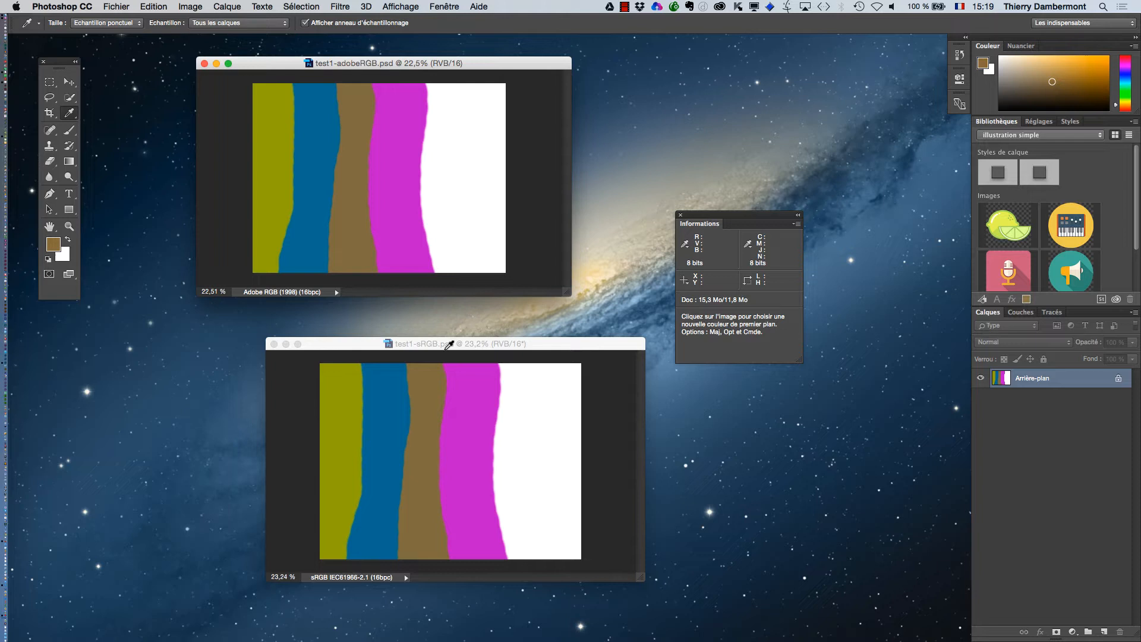
pyautogui.click(403, 346)
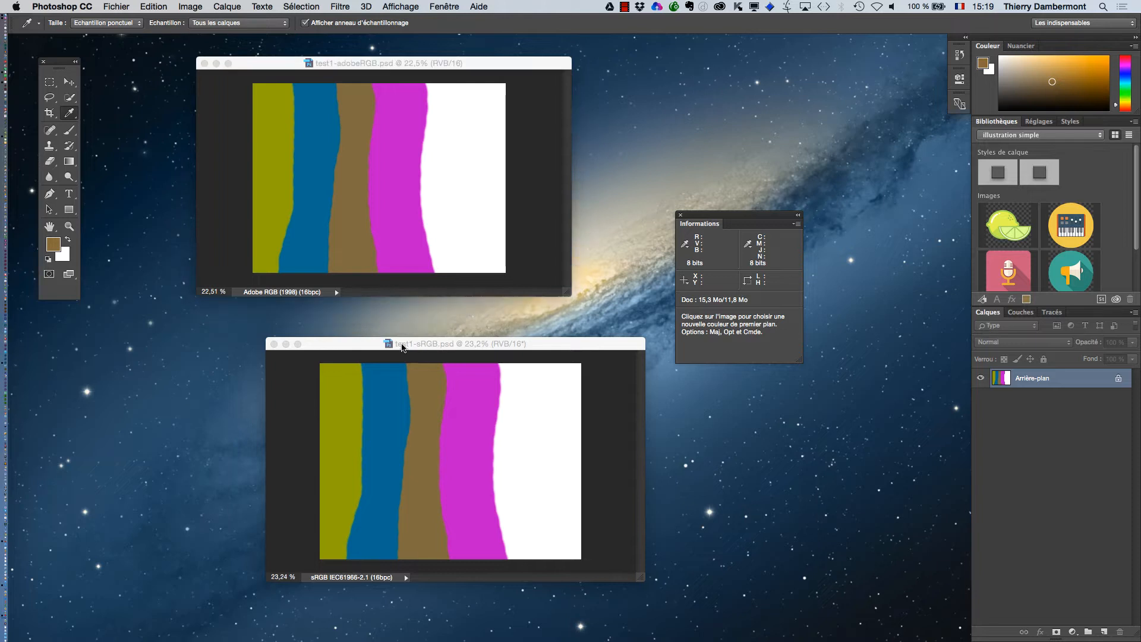
pyautogui.moveTo(402, 347); pyautogui.dragTo(478, 330)
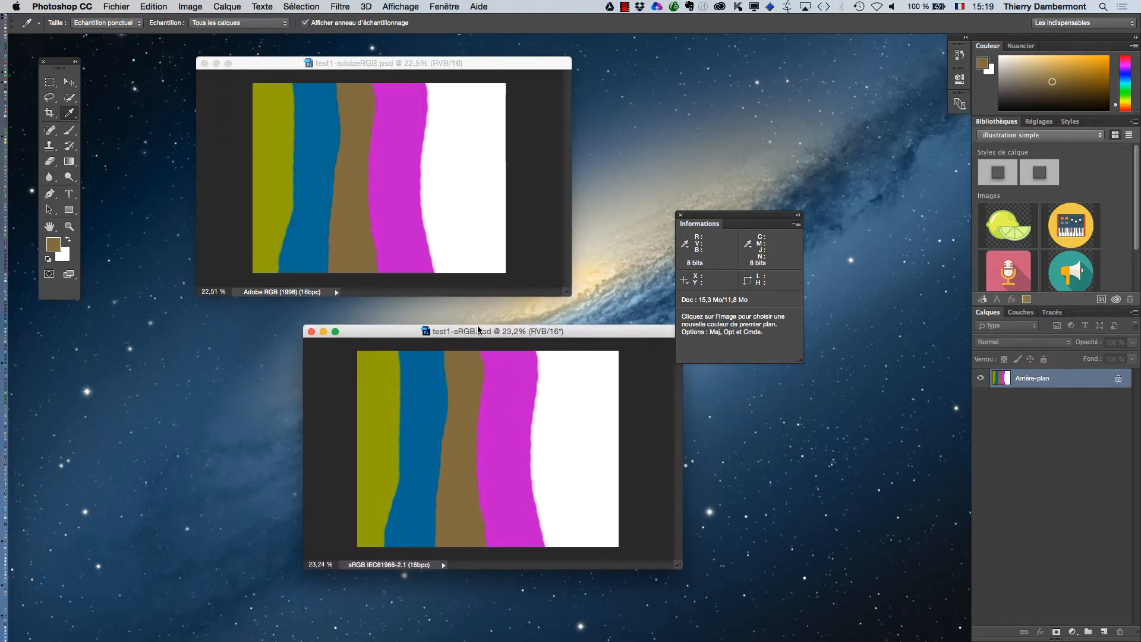
pyautogui.moveTo(690, 215); pyautogui.dragTo(782, 147)
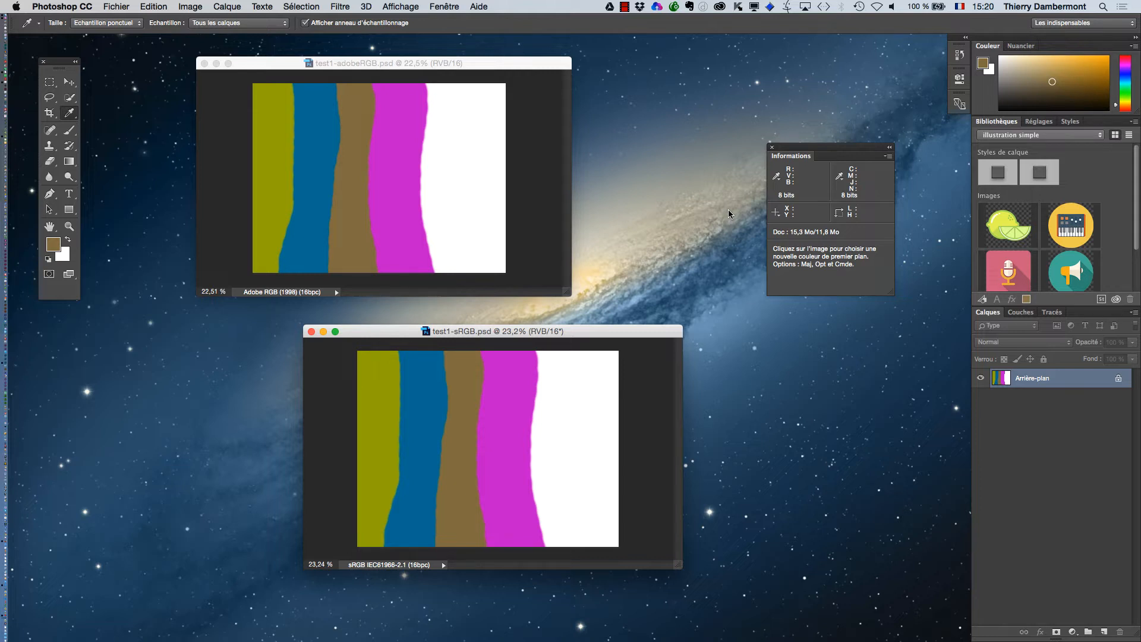
# Switch to Firefox, open a new browser window and search Google for "ICC"
pyautogui.moveTo(7, 493)
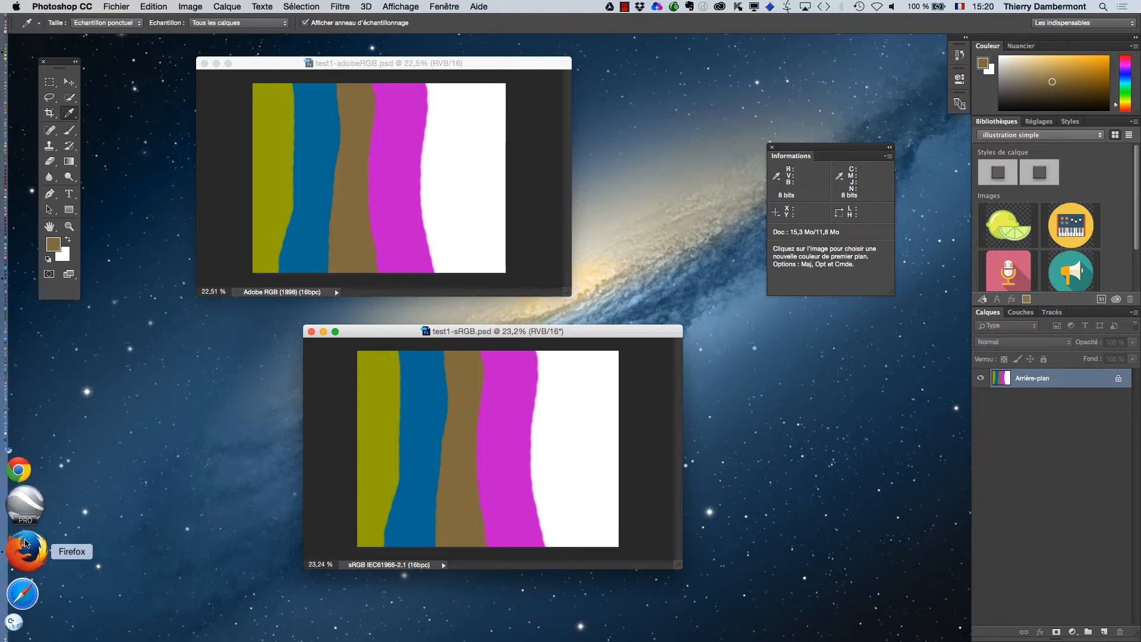
pyautogui.click(23, 565)
pyautogui.click(85, 7)
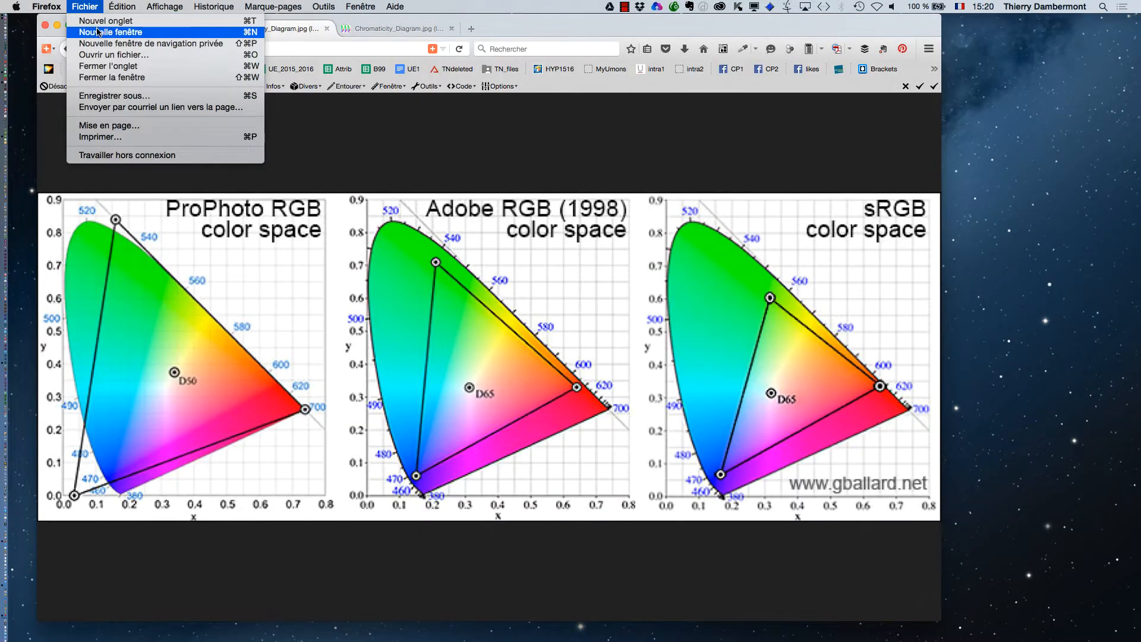
pyautogui.click(294, 325)
pyautogui.press('super+n')
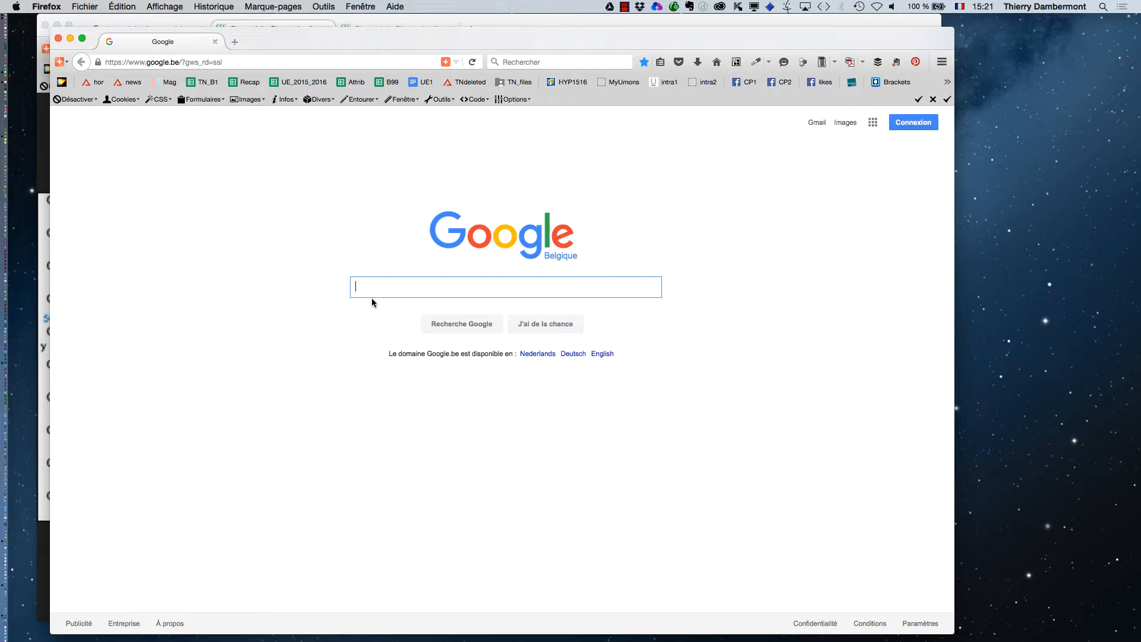
pyautogui.write('ICC')
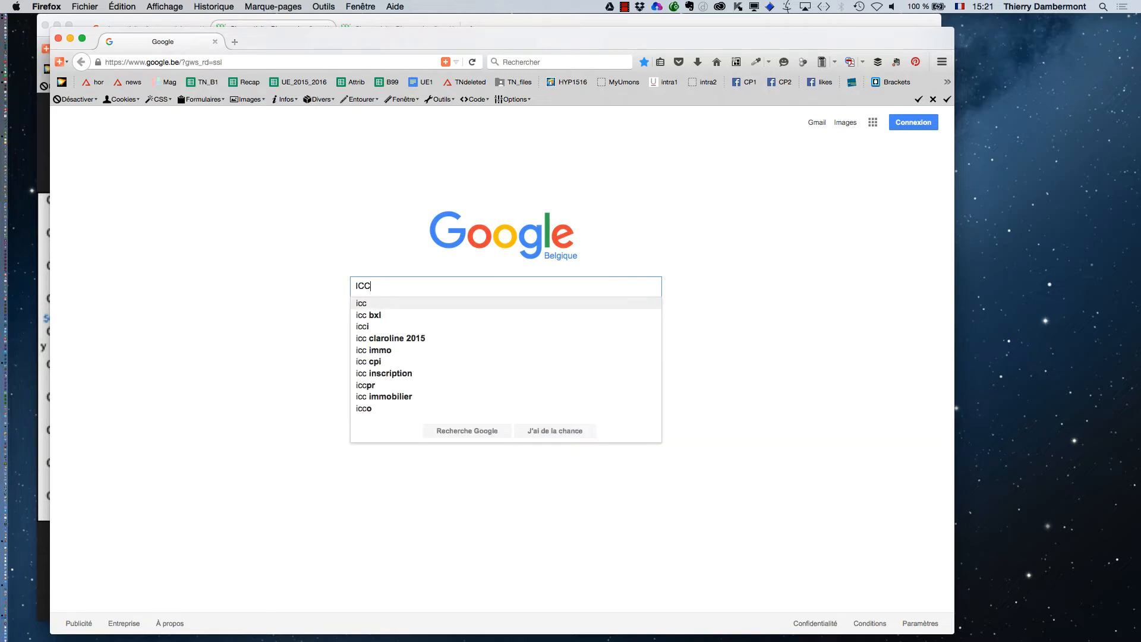
pyautogui.press('Return')
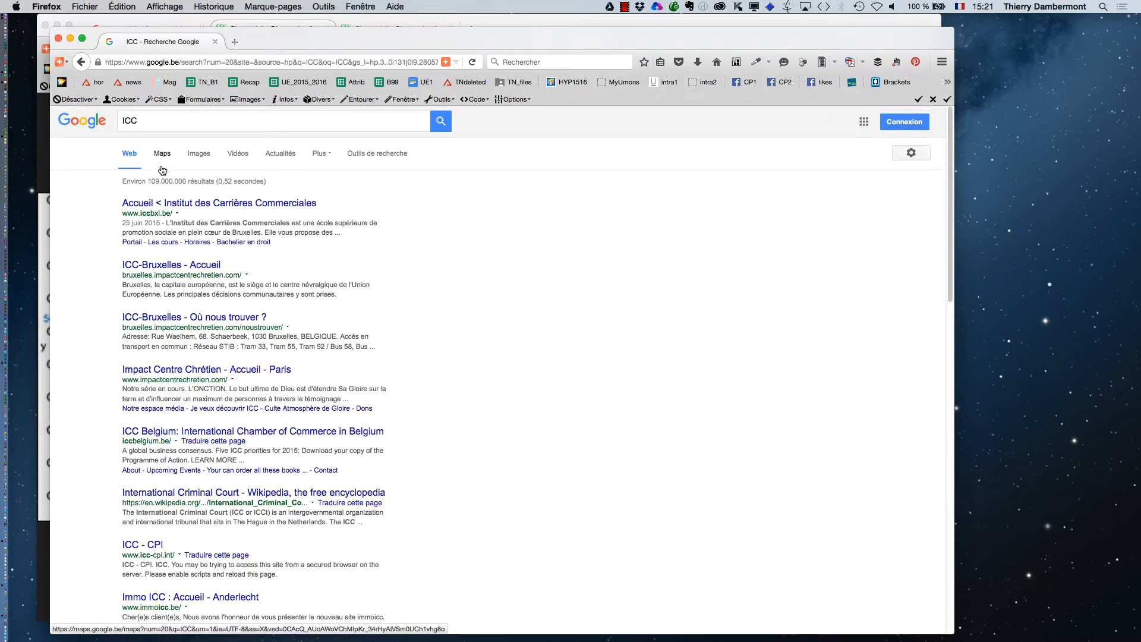
# Replace the Google query with "International Color Consortium" and run the search
pyautogui.click(158, 120)
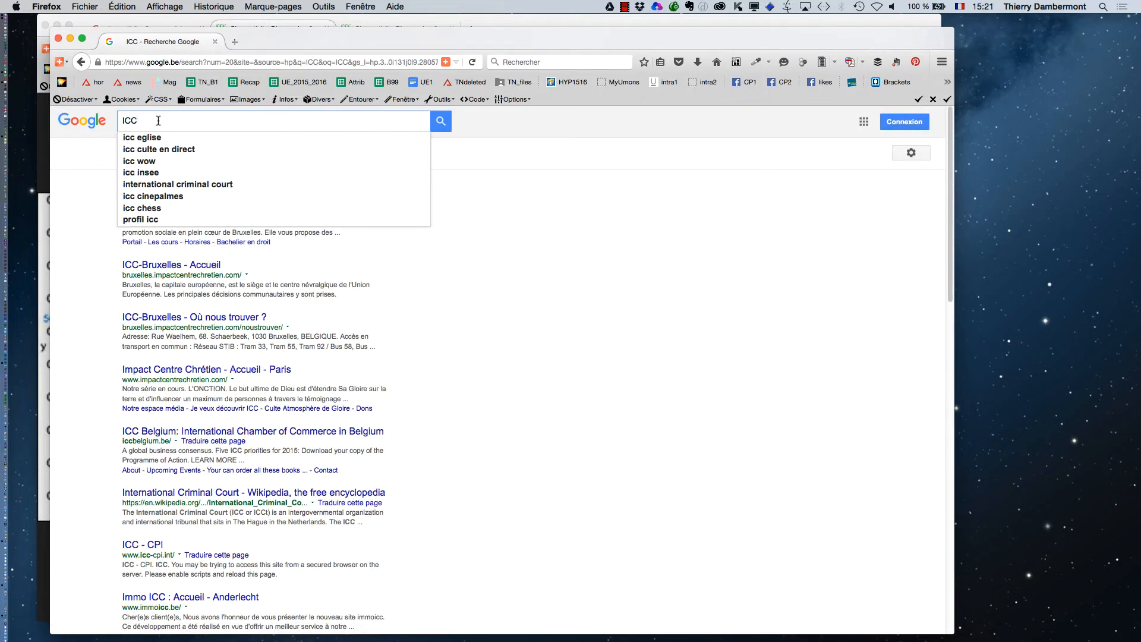
pyautogui.press('BackSpace')
pyautogui.press('BackSpace')
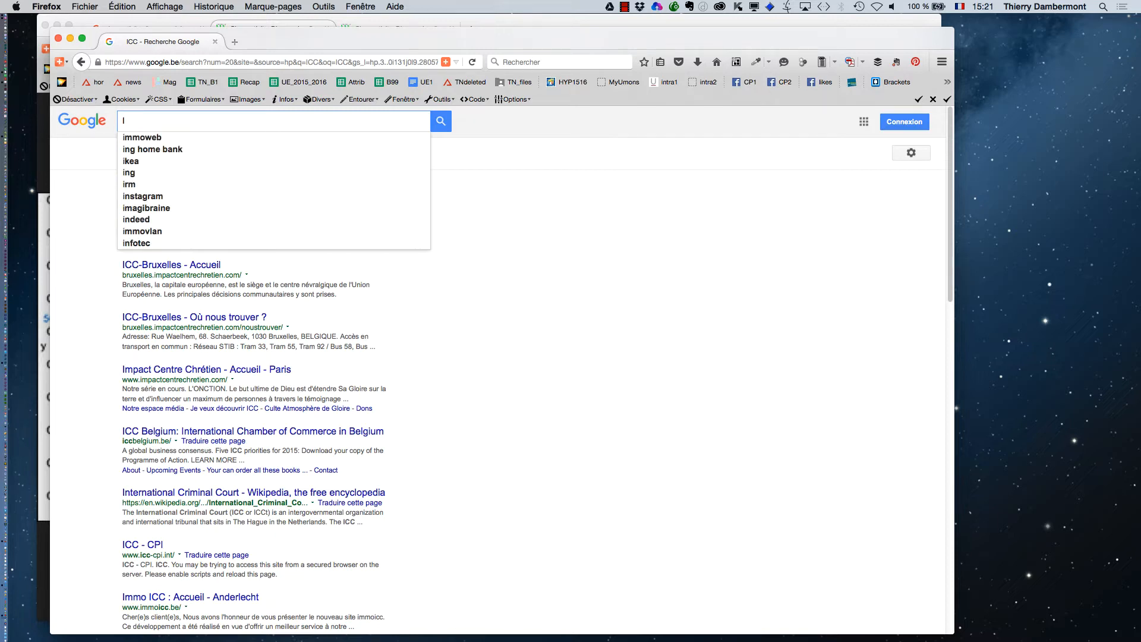
pyautogui.write('nternat')
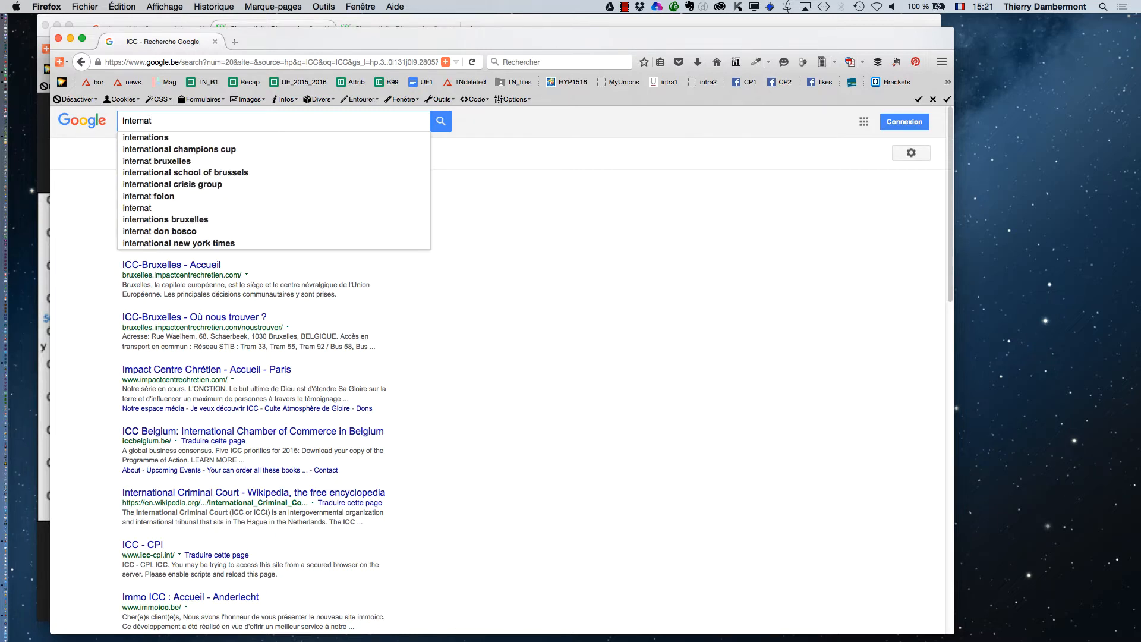
pyautogui.write('ioanl ')
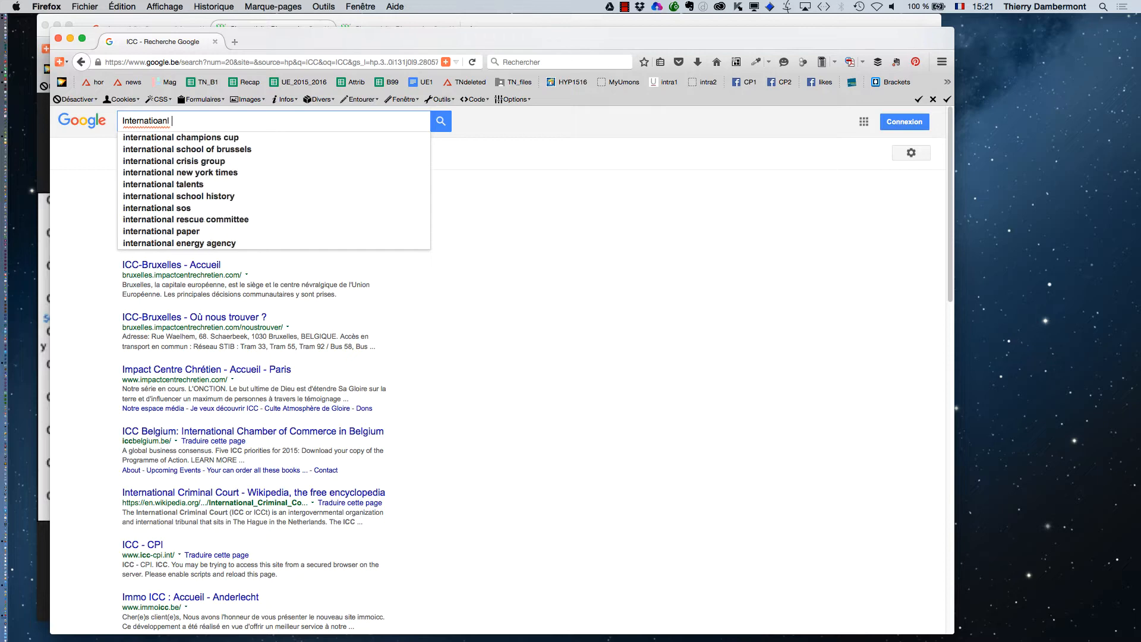
pyautogui.write('Color Cons')
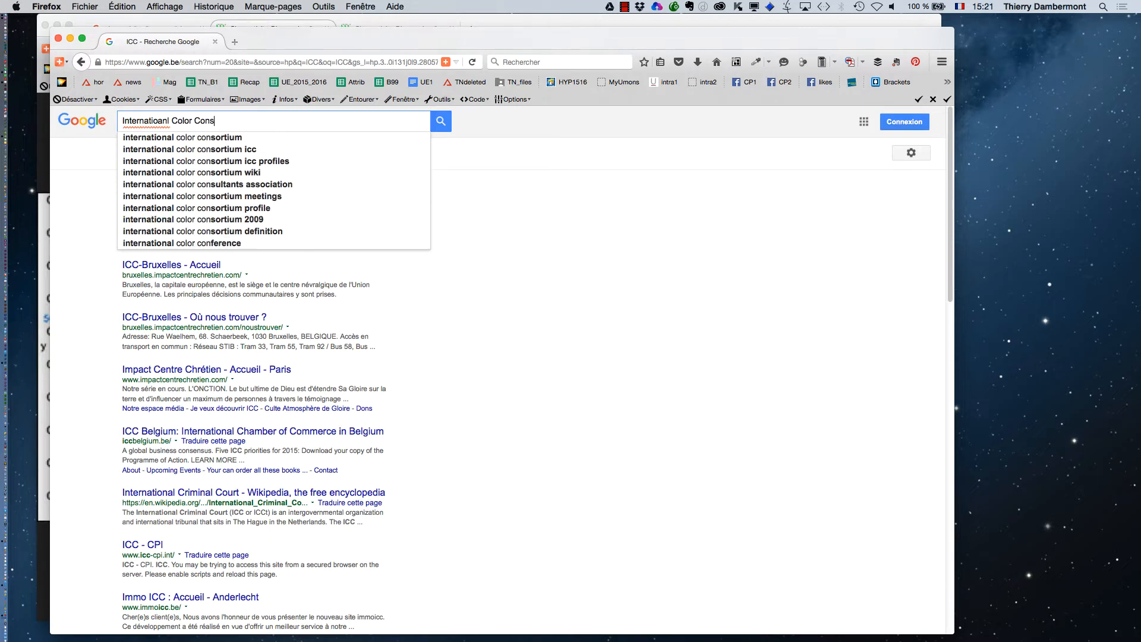
pyautogui.write('ortium')
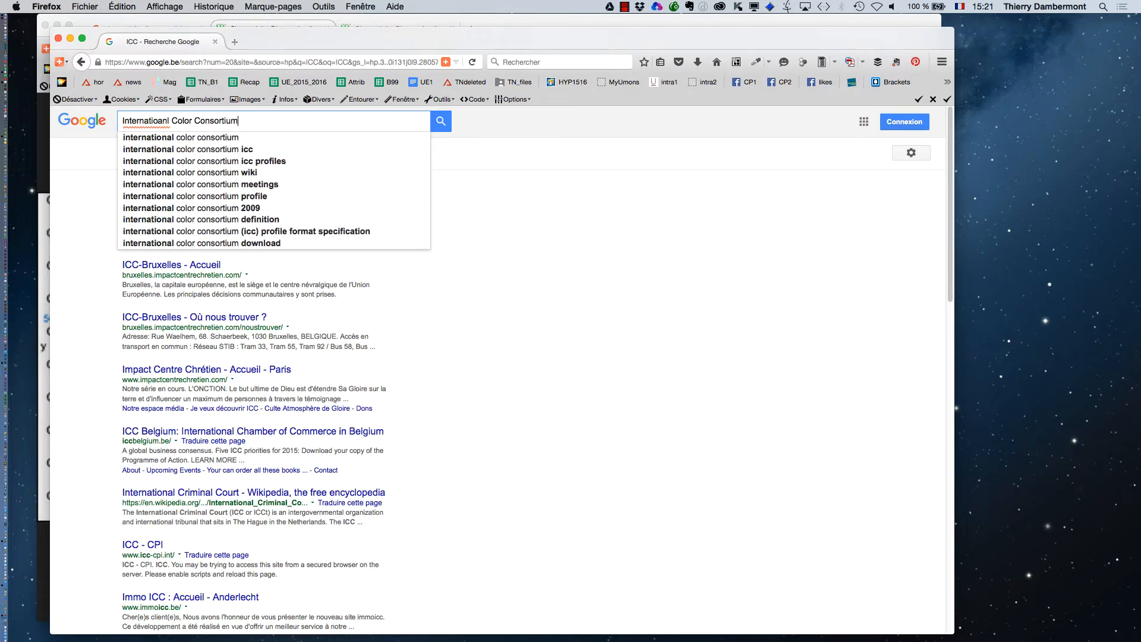
pyautogui.press('Return')
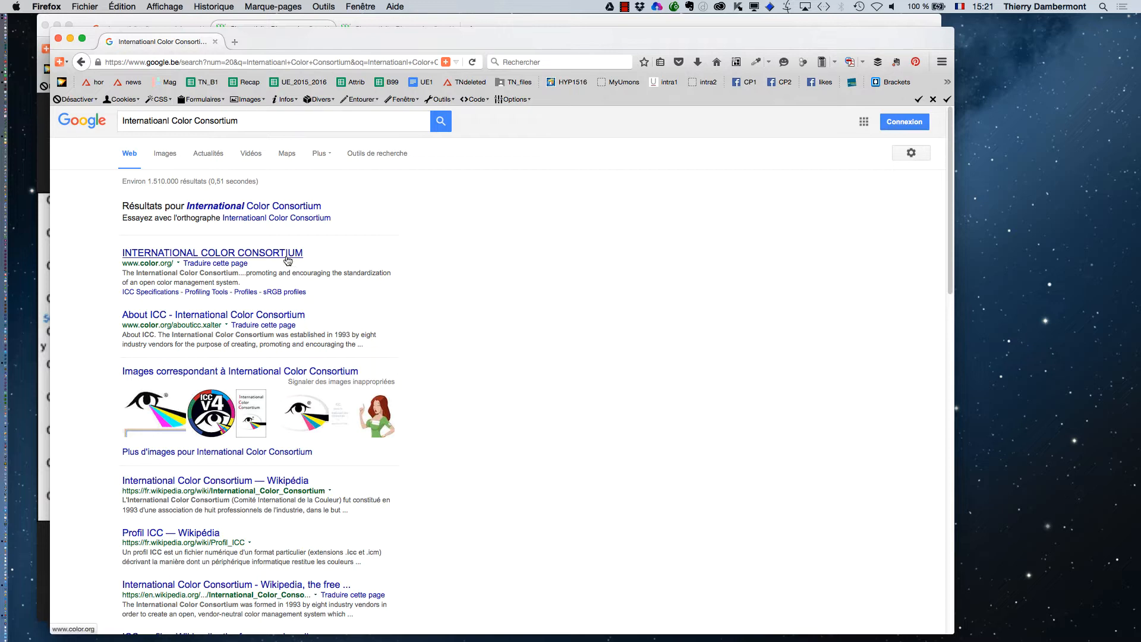
# Open the International Color Consortium home page and its About ICC page in separate tabs, and look over the About ICC text
pyautogui.keyDown('super'); pyautogui.click(287, 259); pyautogui.keyUp('super')
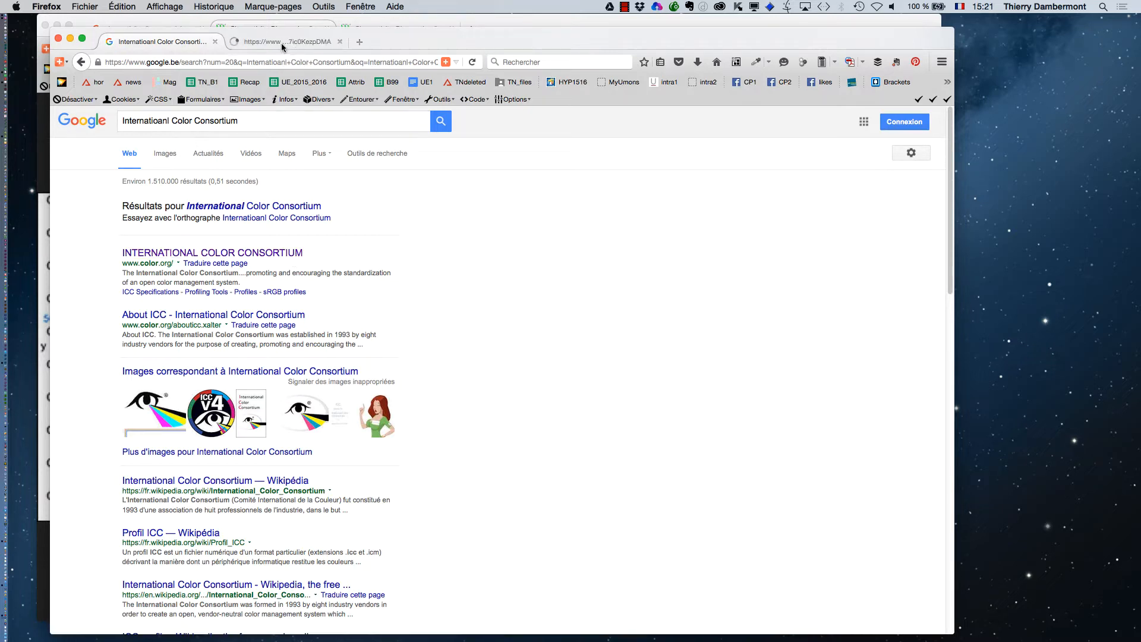
pyautogui.click(280, 42)
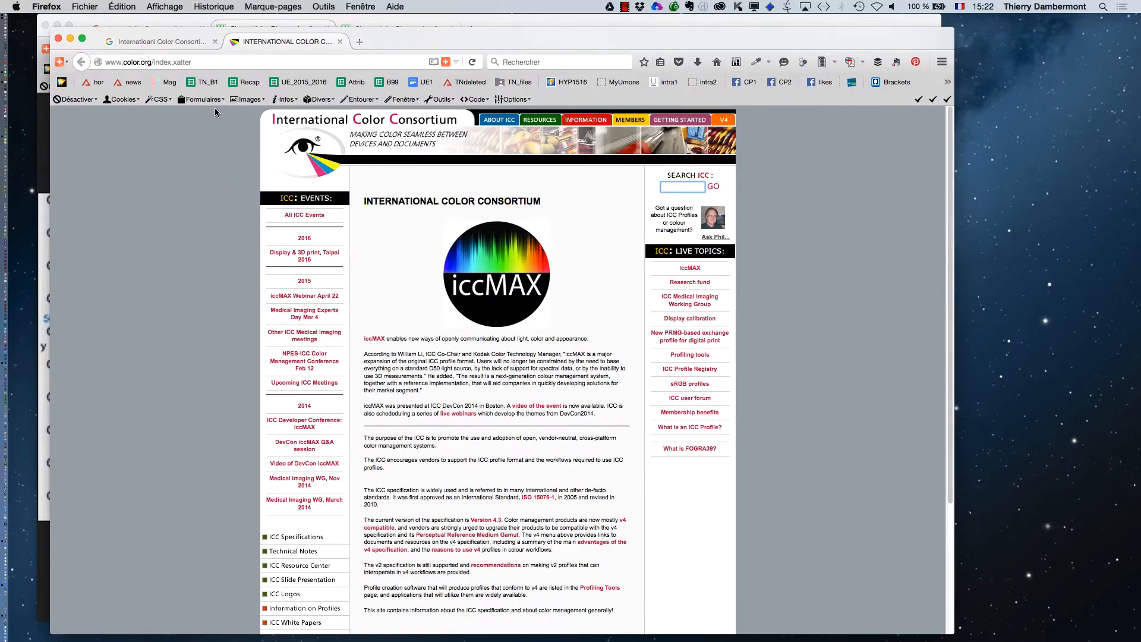
pyautogui.click(151, 40)
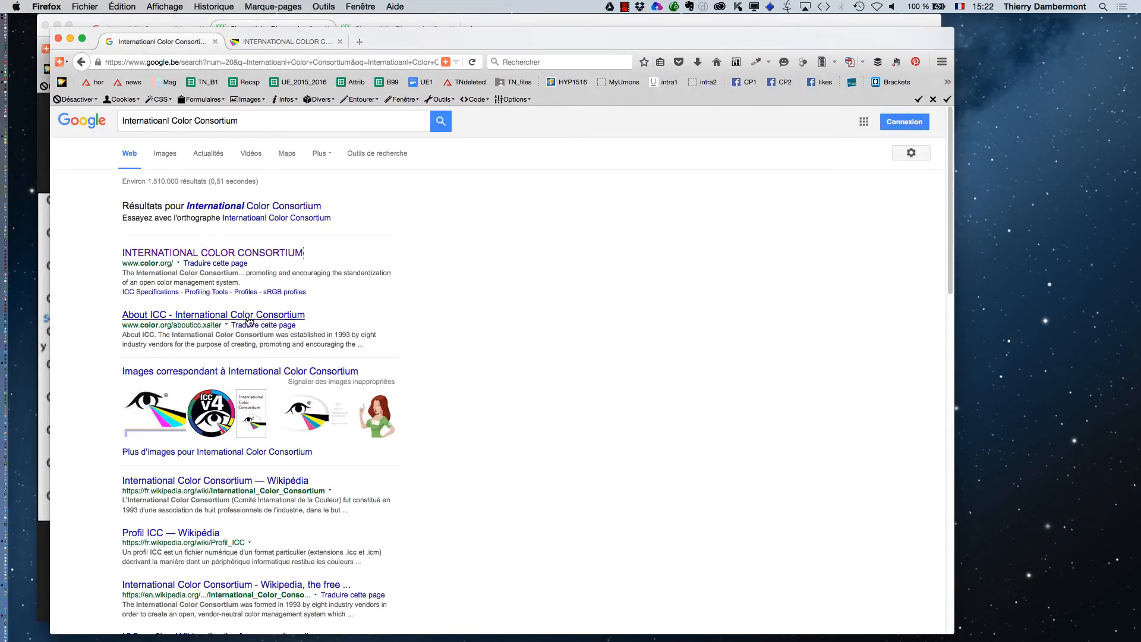
pyautogui.keyDown('super'); pyautogui.click(273, 316); pyautogui.keyUp('super')
pyautogui.click(311, 47)
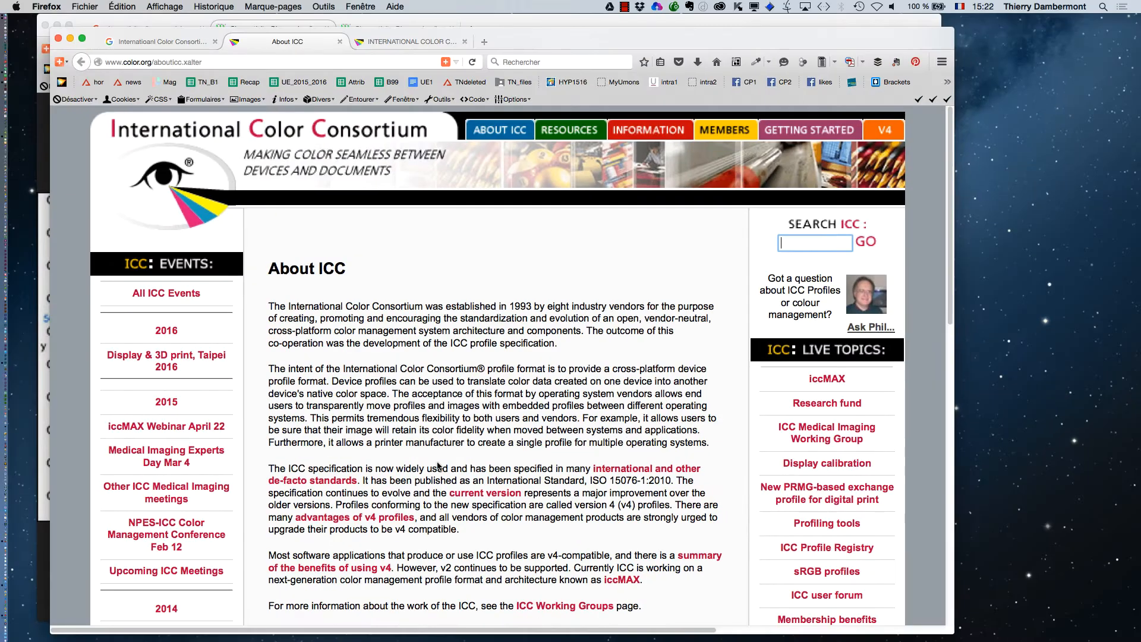
pyautogui.scroll(-6, 451, 419)
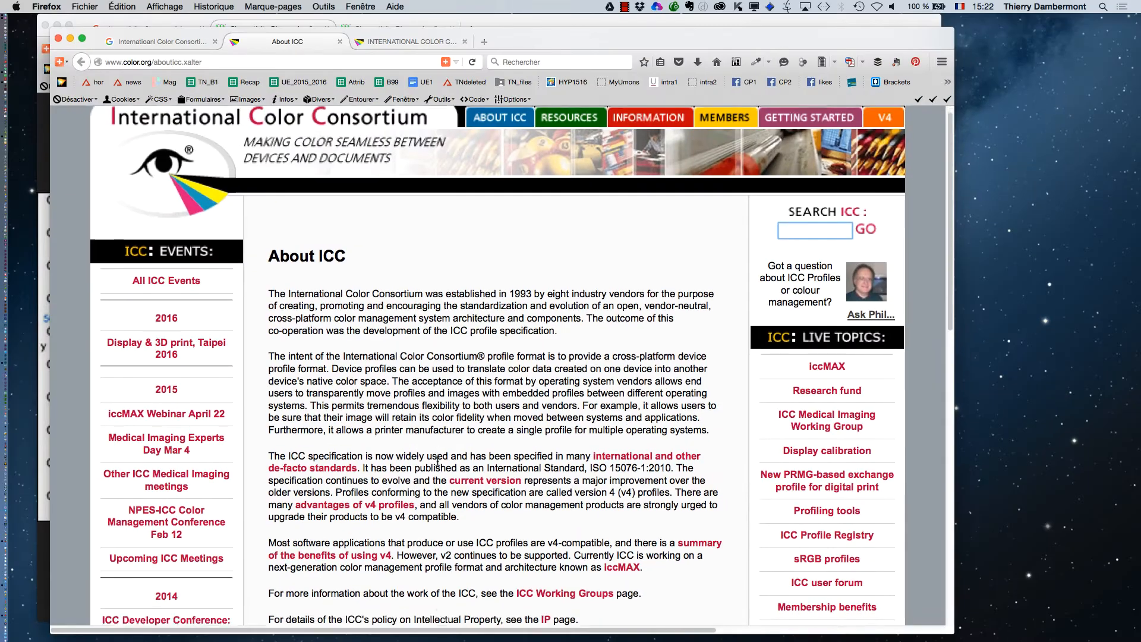
pyautogui.scroll(6, 438, 466)
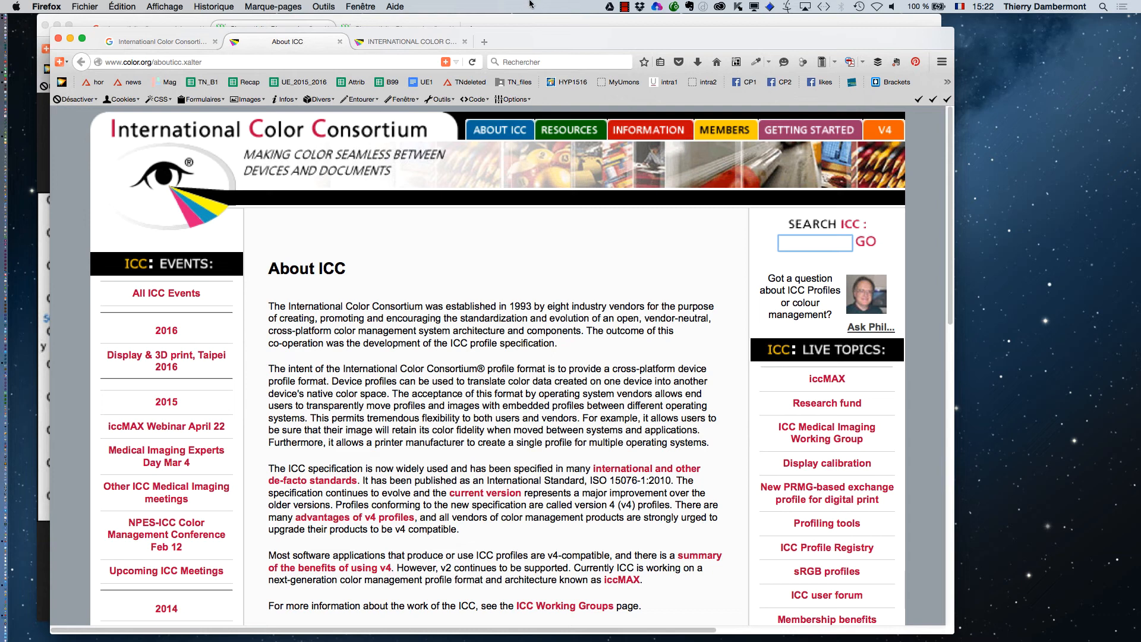
# Search Google for "Commssion internationale de l'eclairage"
pyautogui.click(503, 61)
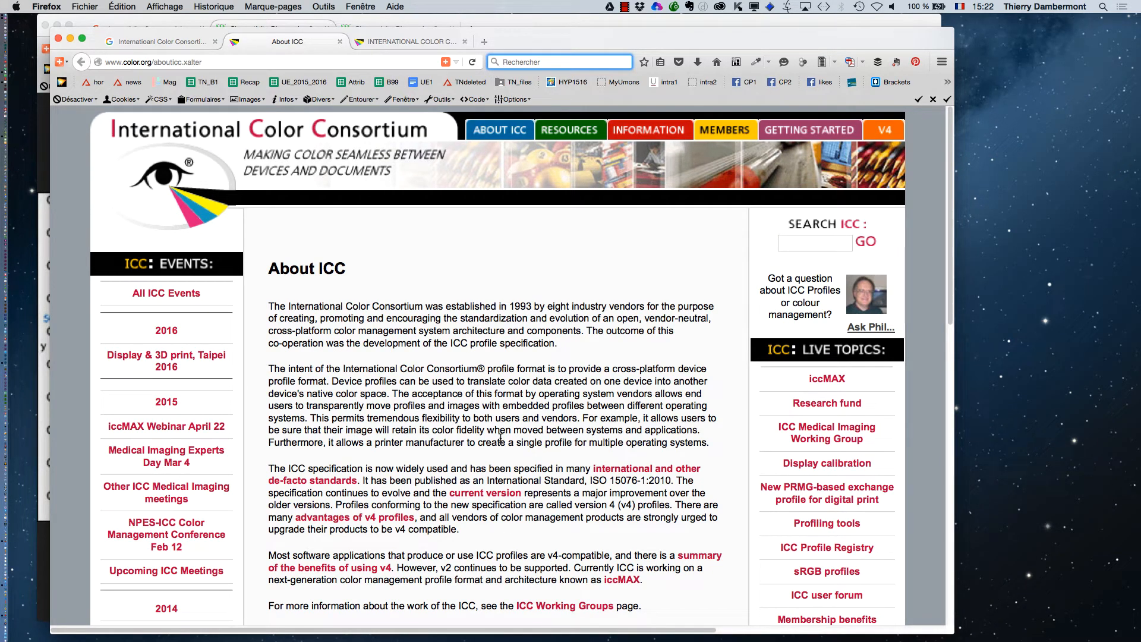
pyautogui.write('Comi')
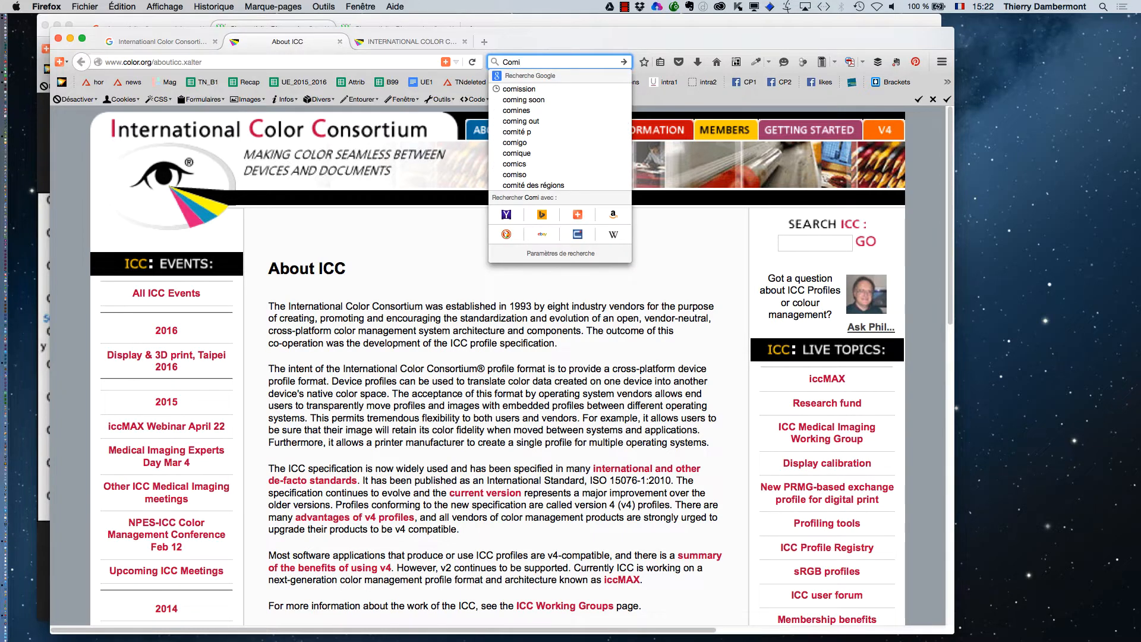
pyautogui.press('BackSpace')
pyautogui.write('m')
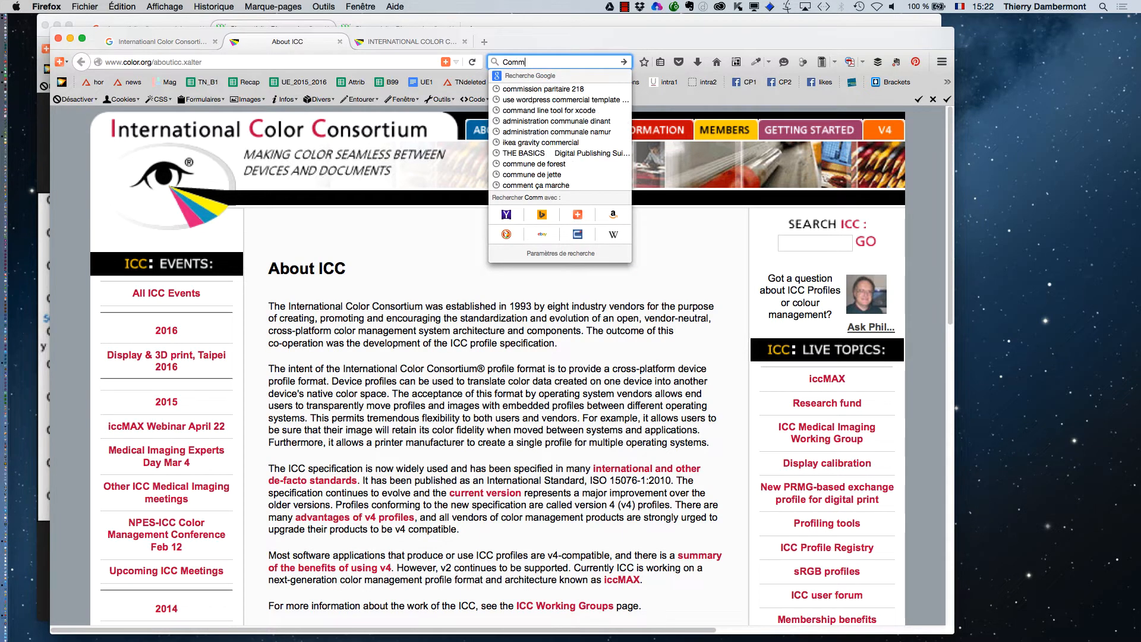
pyautogui.write('ssio')
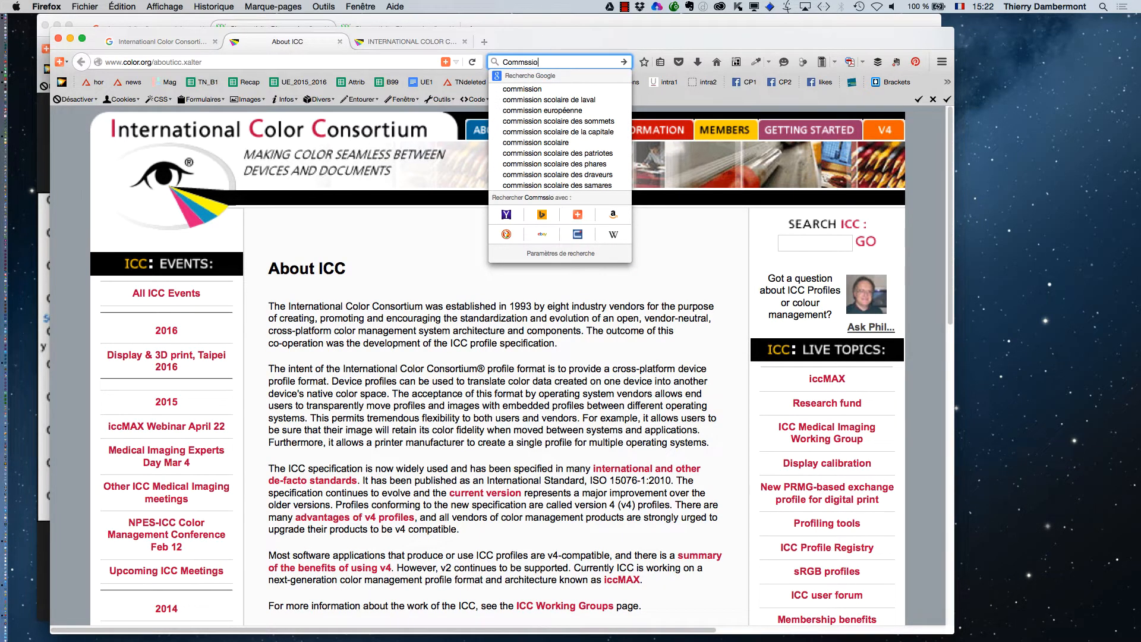
pyautogui.write('n internation')
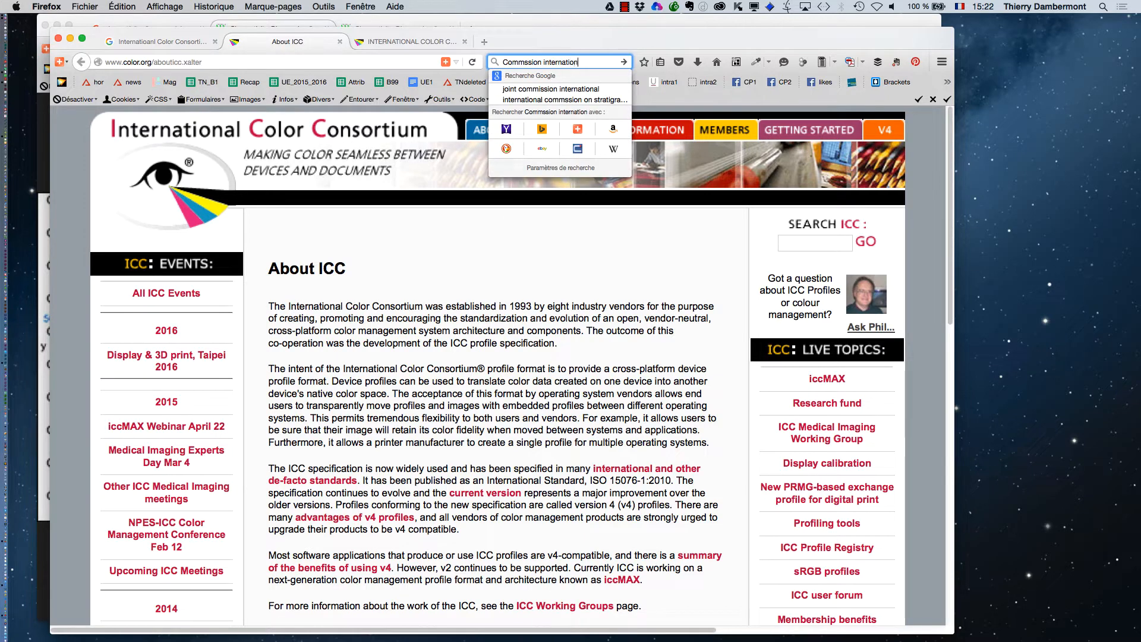
pyautogui.write("ale de l'eclai")
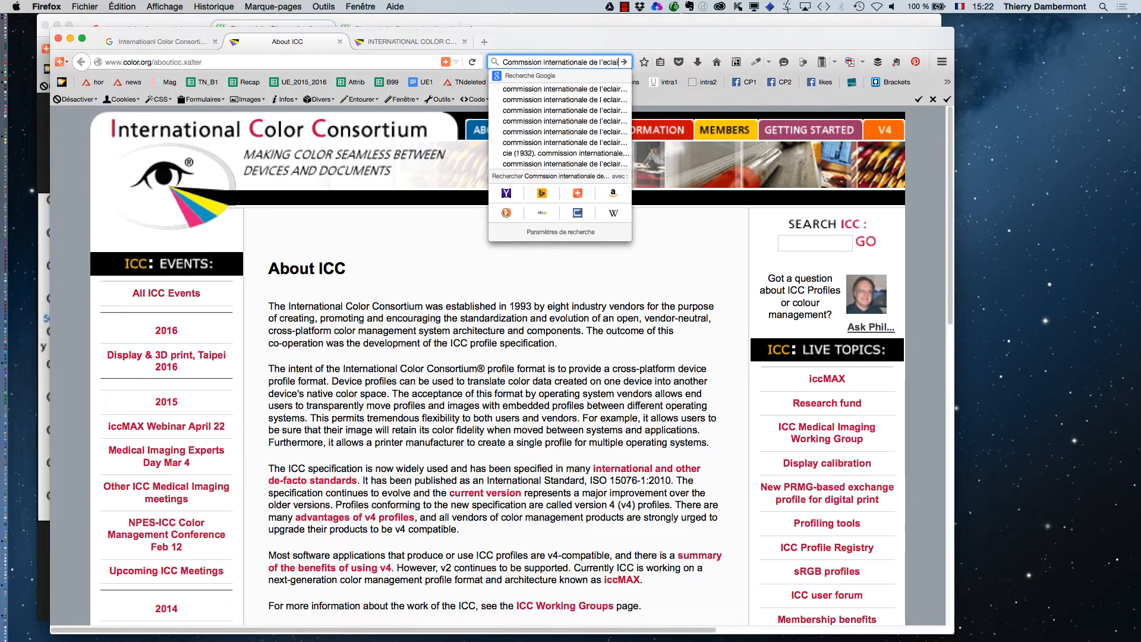
pyautogui.write('rage')
pyautogui.press('Return')
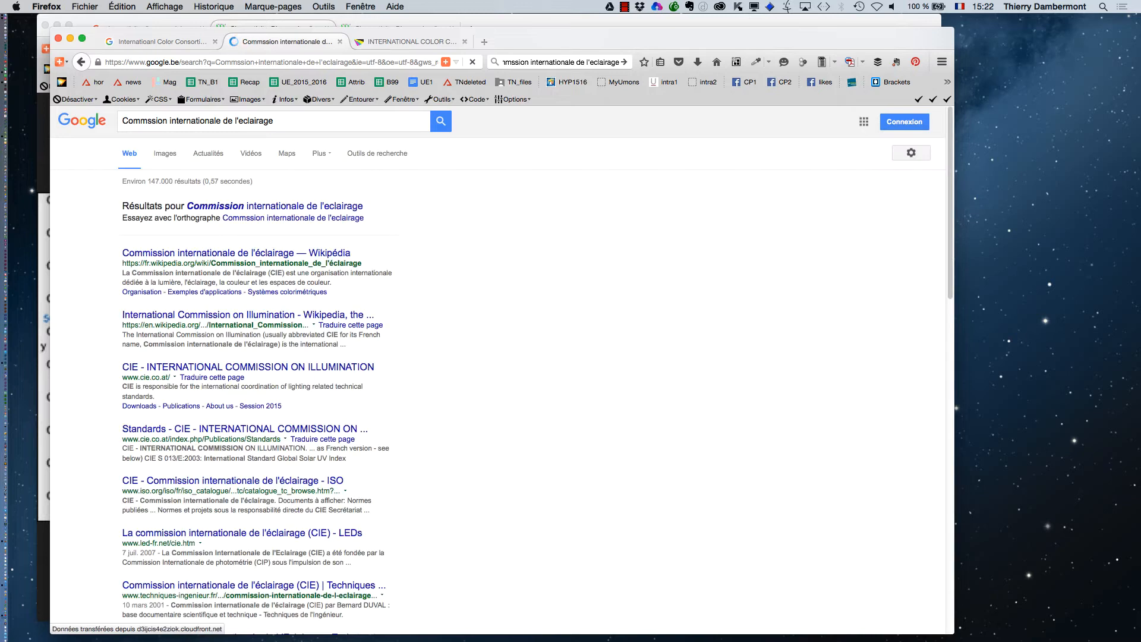
# Open the French Wikipedia article on the Commission internationale de l'éclairage, enlarge its text, and look over the introduction and contents list
pyautogui.click(309, 254)
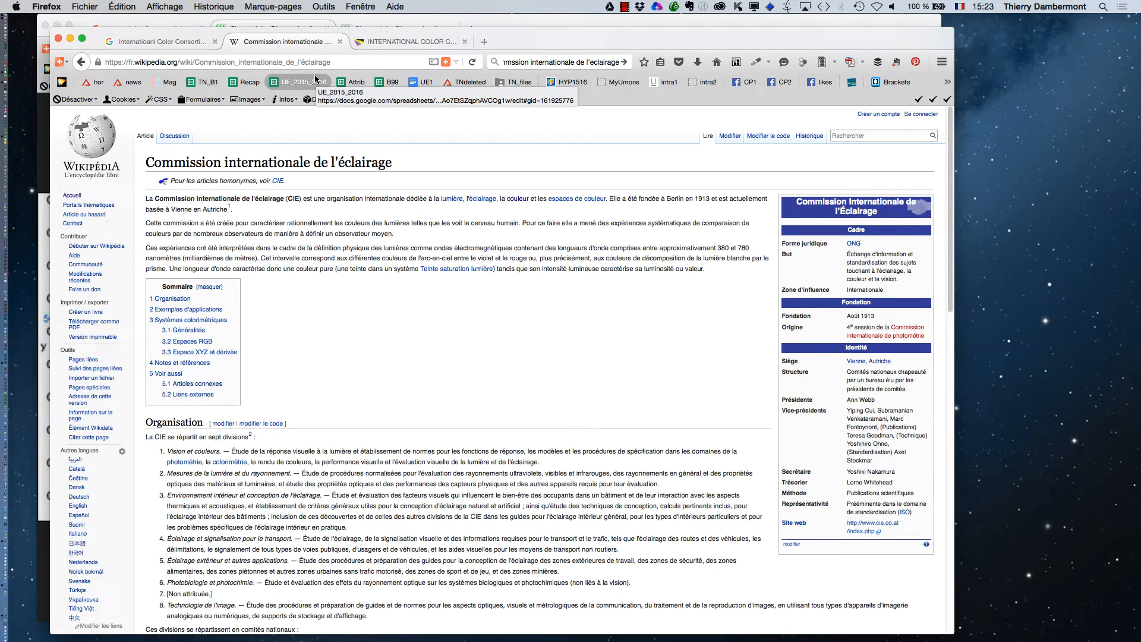
pyautogui.press('super+plus')
pyautogui.press('super+plus')
pyautogui.press('super+plus')
pyautogui.press('super+plus')
pyautogui.press('super+plus')
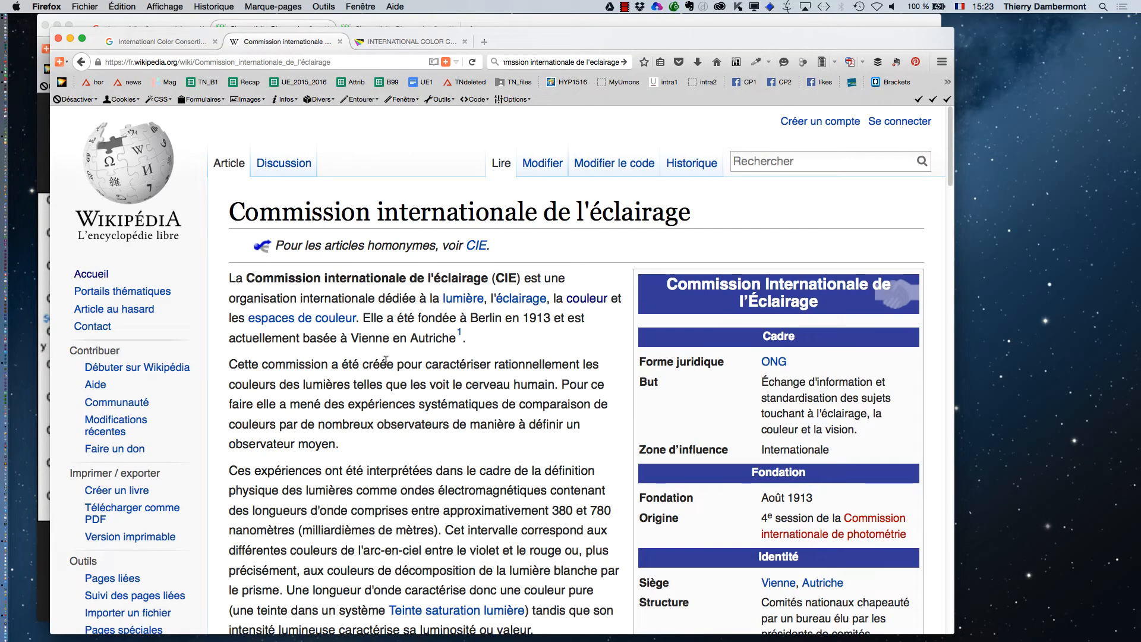
pyautogui.scroll(-5, 391, 359)
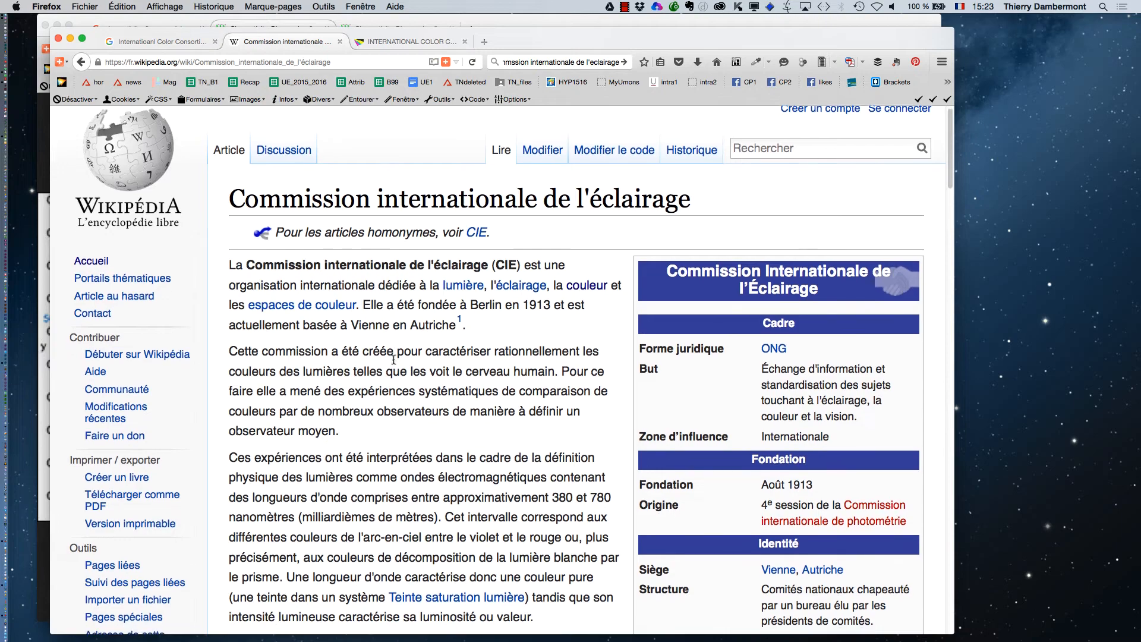
pyautogui.scroll(-20, 398, 362)
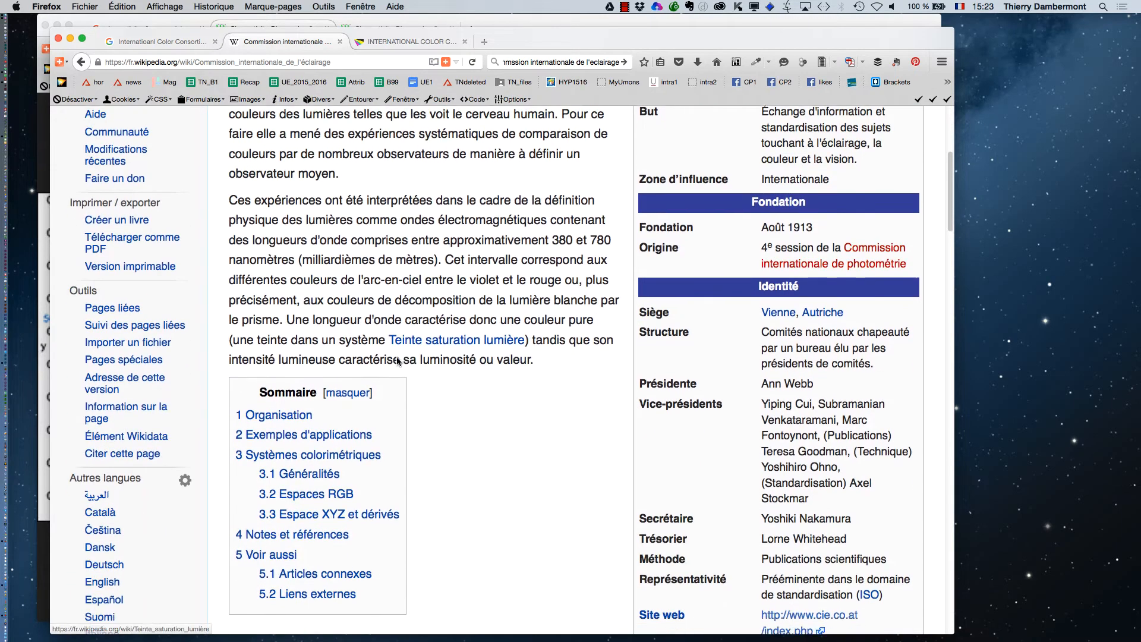
pyautogui.scroll(20, 398, 360)
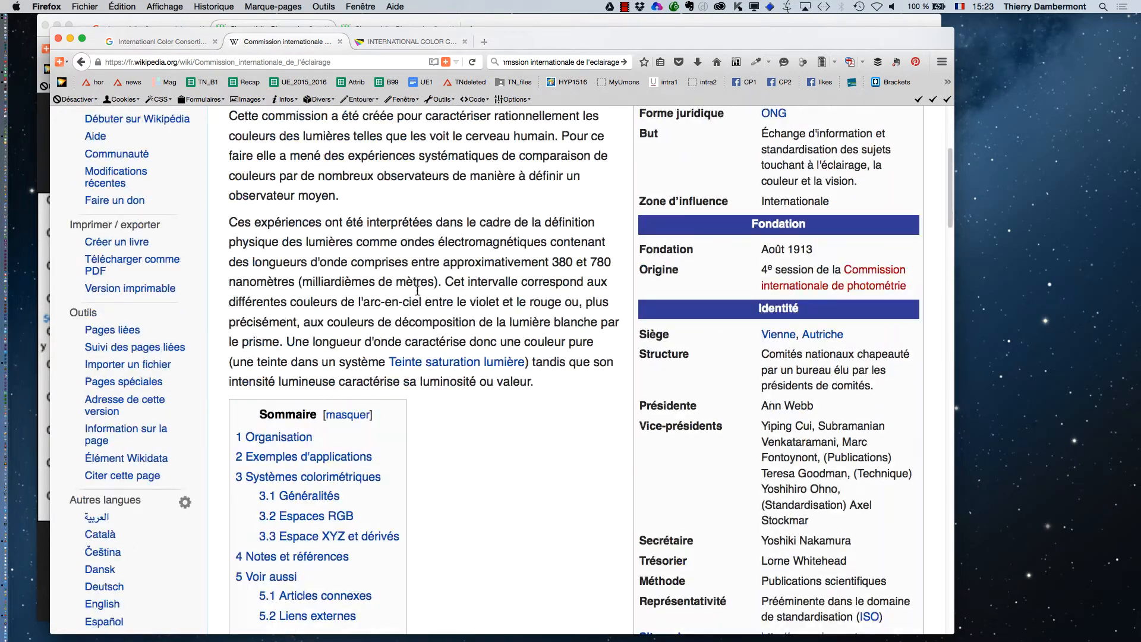
# Search Google for "munsell color" and display the image results
pyautogui.click(530, 65)
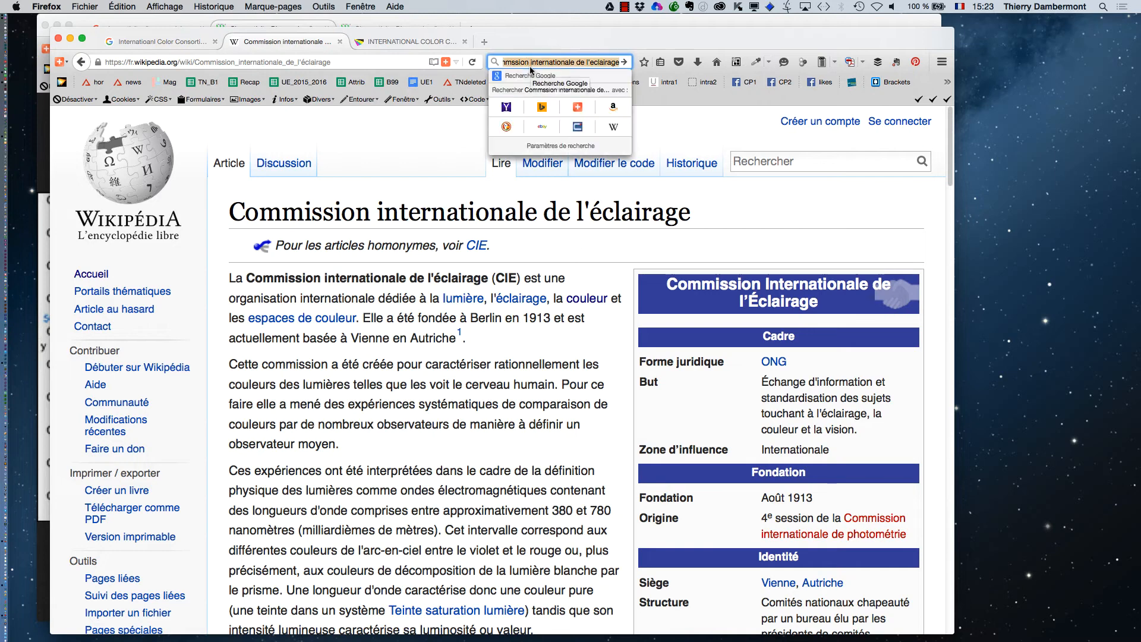
pyautogui.write('munsell')
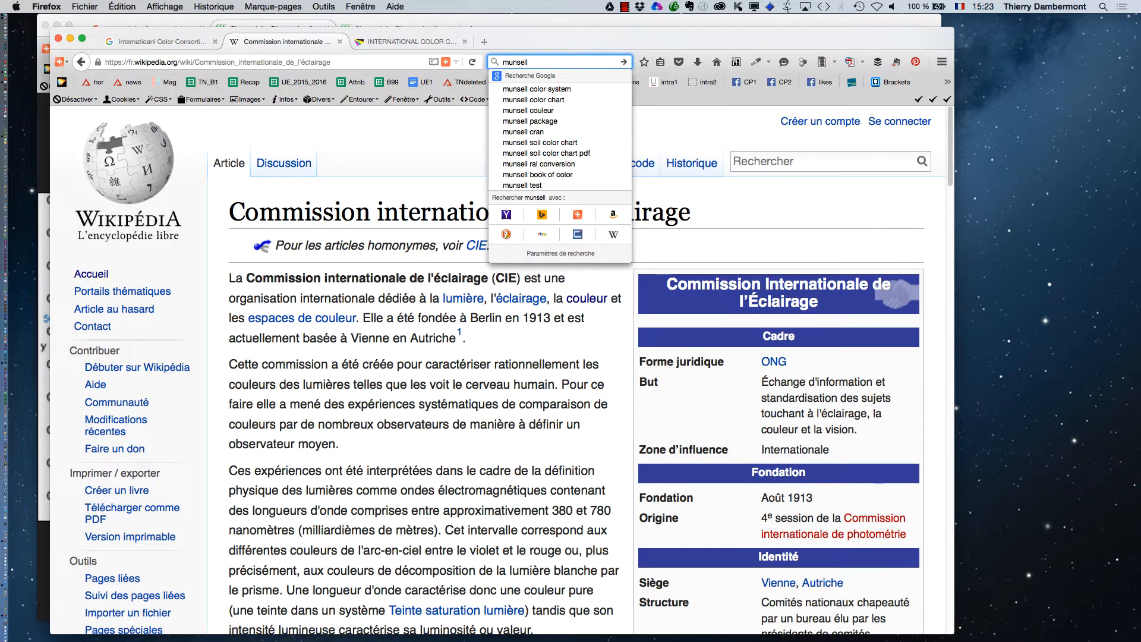
pyautogui.write('color')
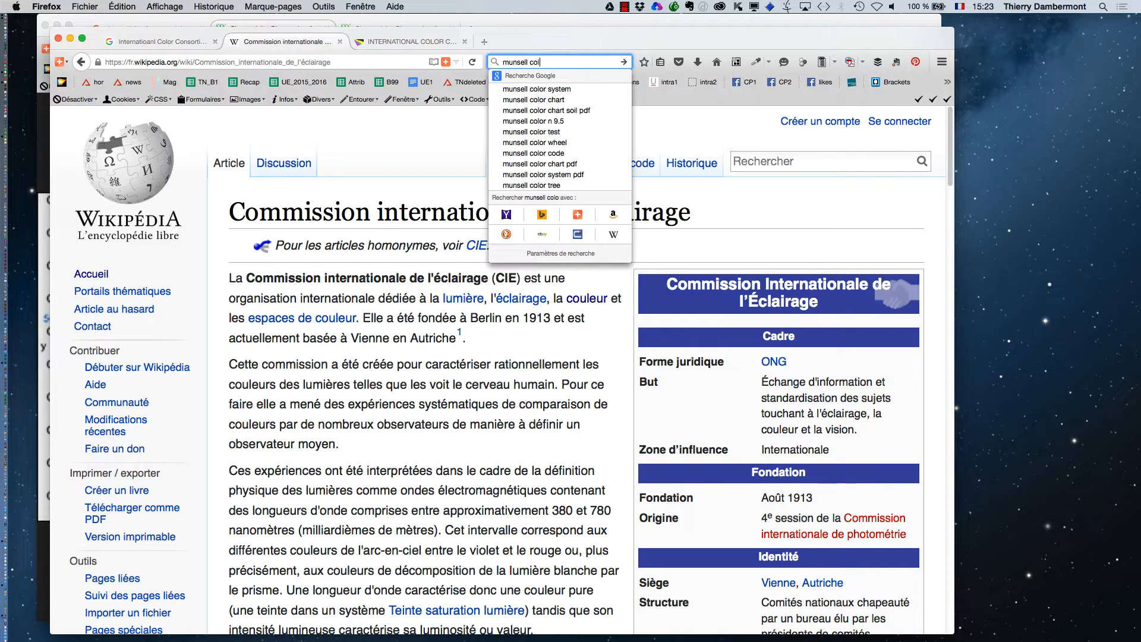
pyautogui.press('Return')
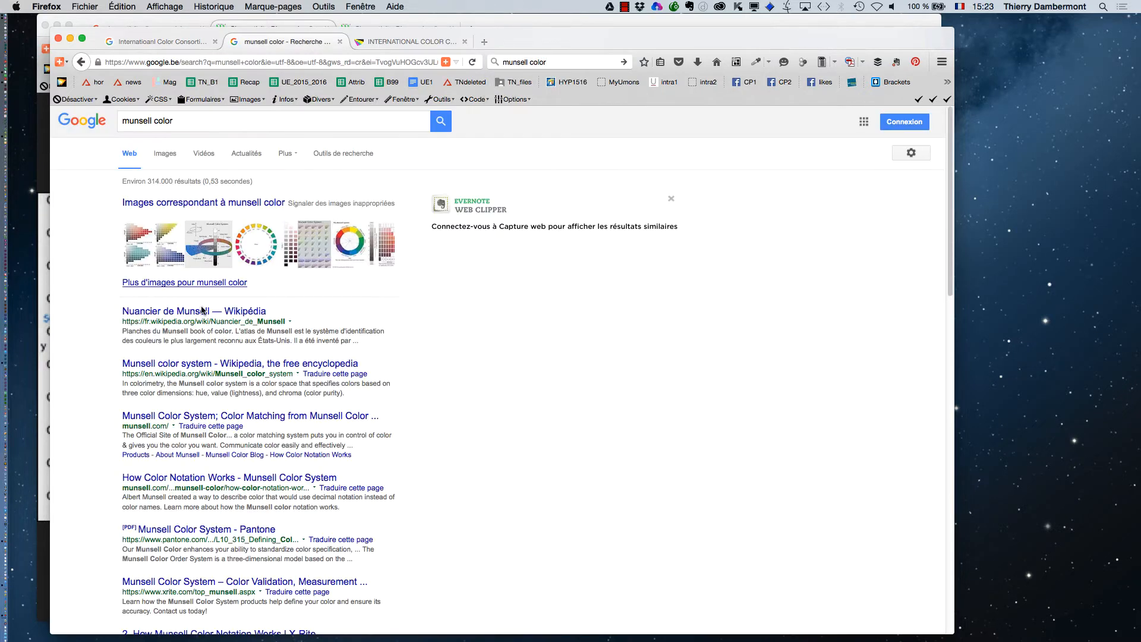
pyautogui.click(166, 161)
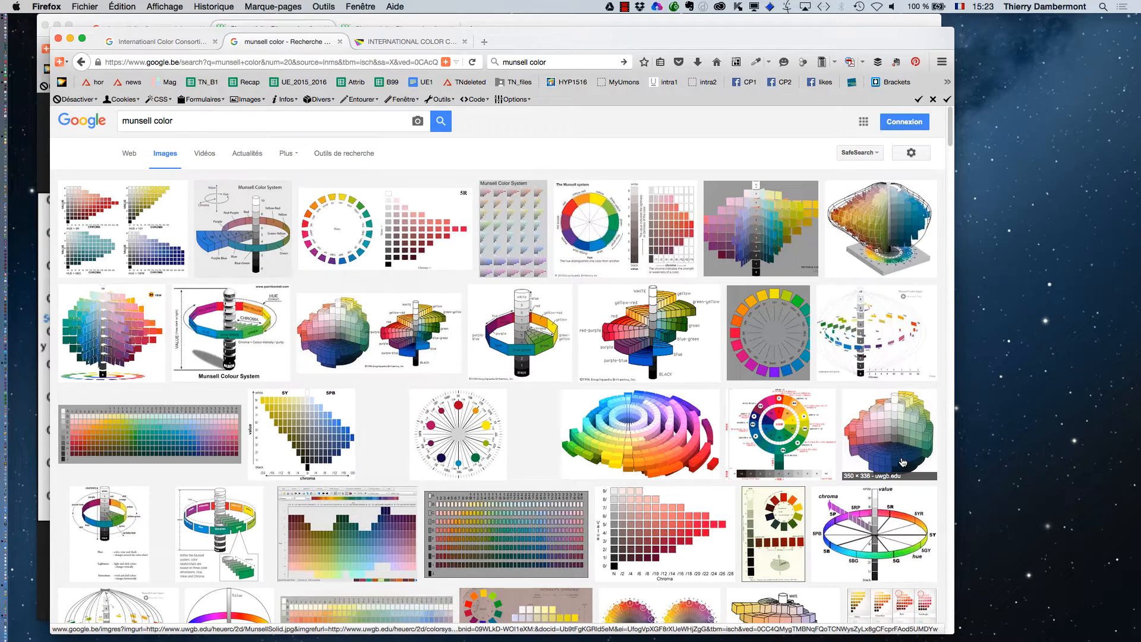
# Minimise the Munsell results window and switch to Photoshop with all other applications hidden
pyautogui.click(69, 40)
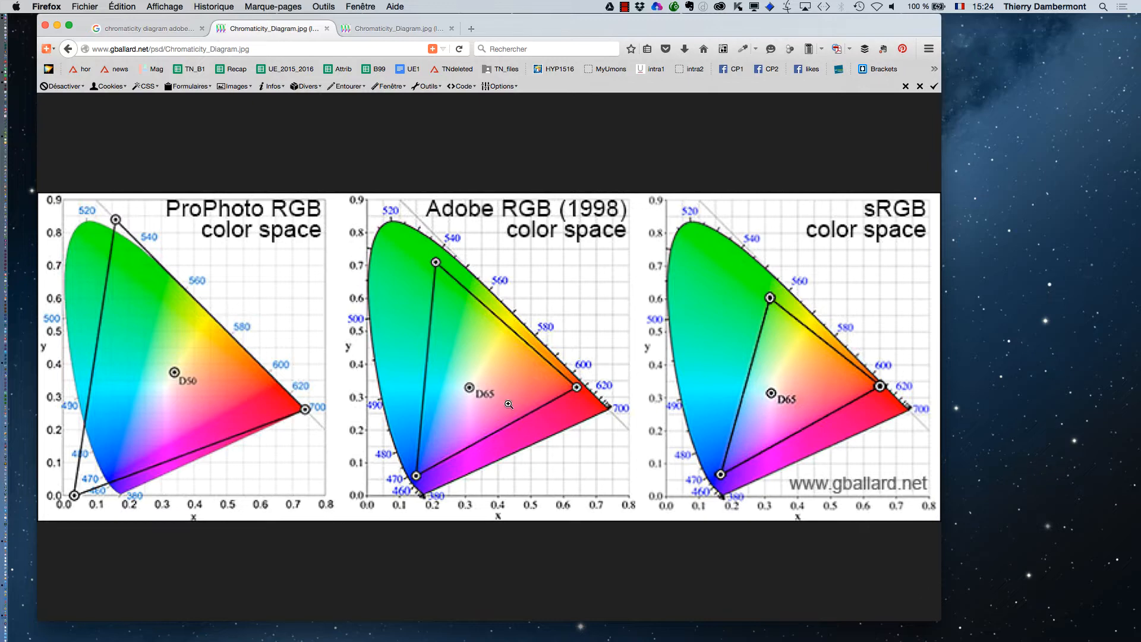
pyautogui.press('super+Tab')
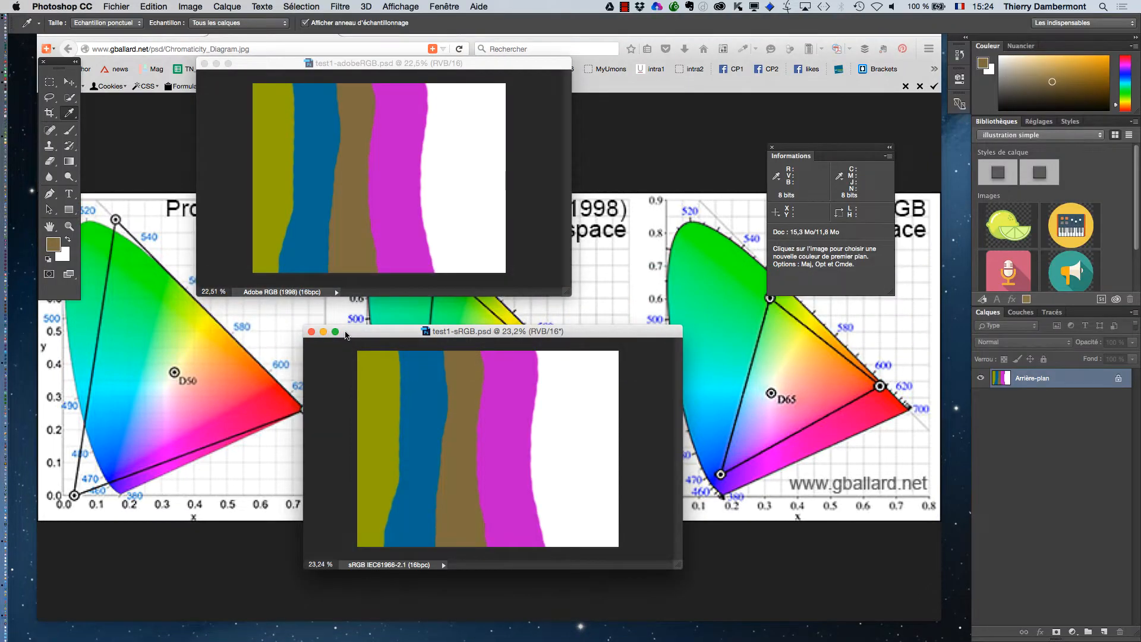
pyautogui.press('super+alt+h')
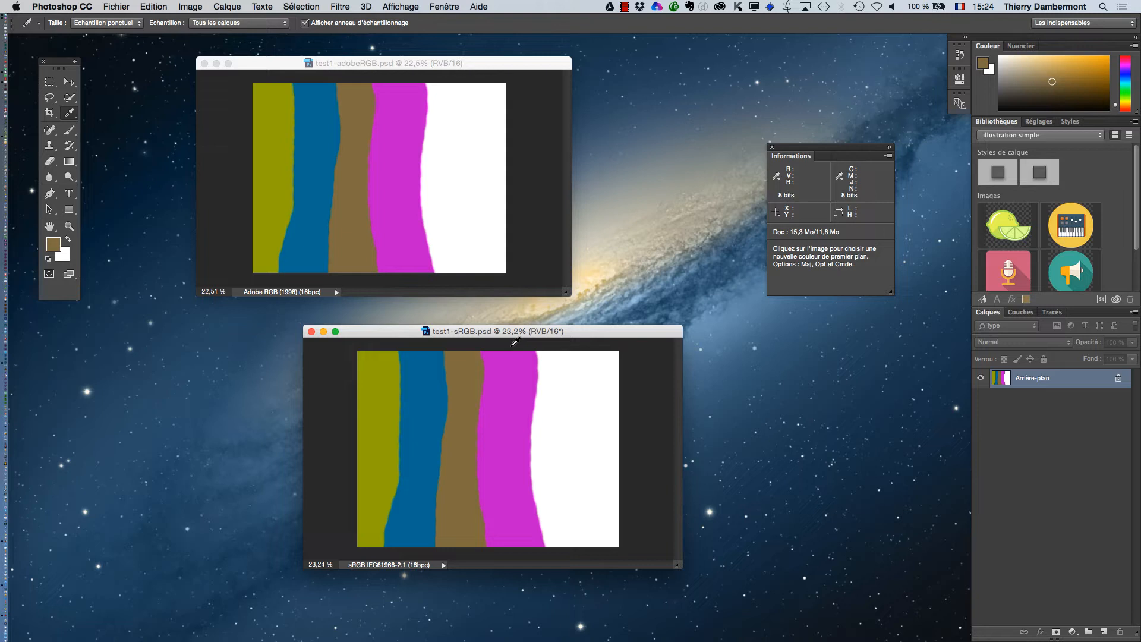
# Rearrange the two image windows so test1-adobeRGB sits above test1-sRGB with a clear gap between them
pyautogui.moveTo(514, 330); pyautogui.dragTo(483, 320)
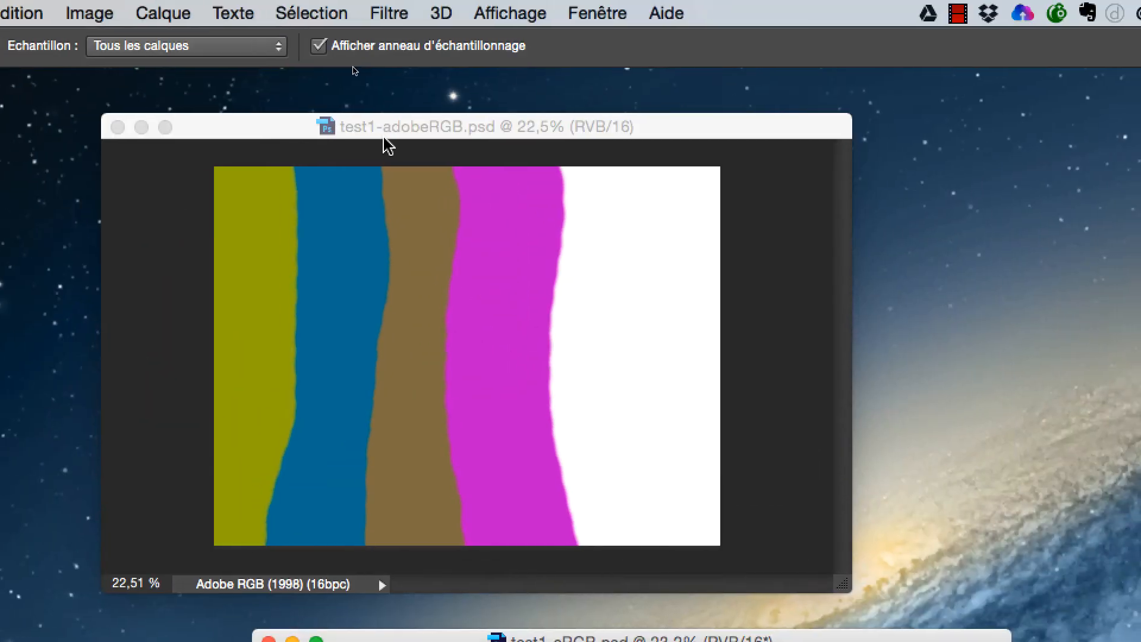
pyautogui.click(397, 132)
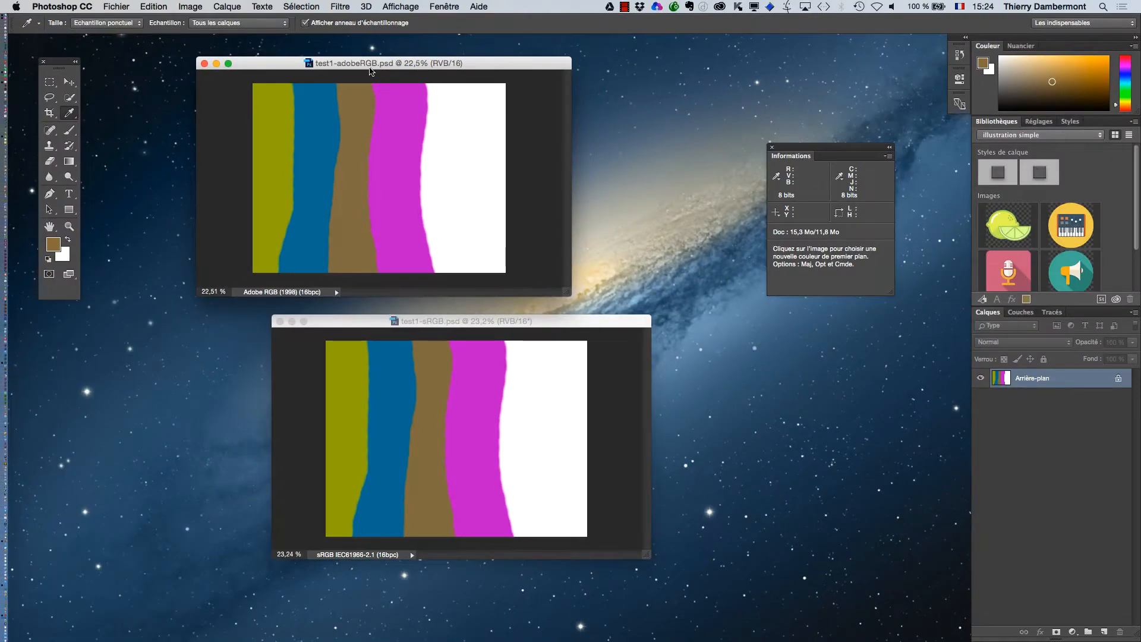
pyautogui.moveTo(370, 70); pyautogui.dragTo(336, 67)
pyautogui.click(521, 320)
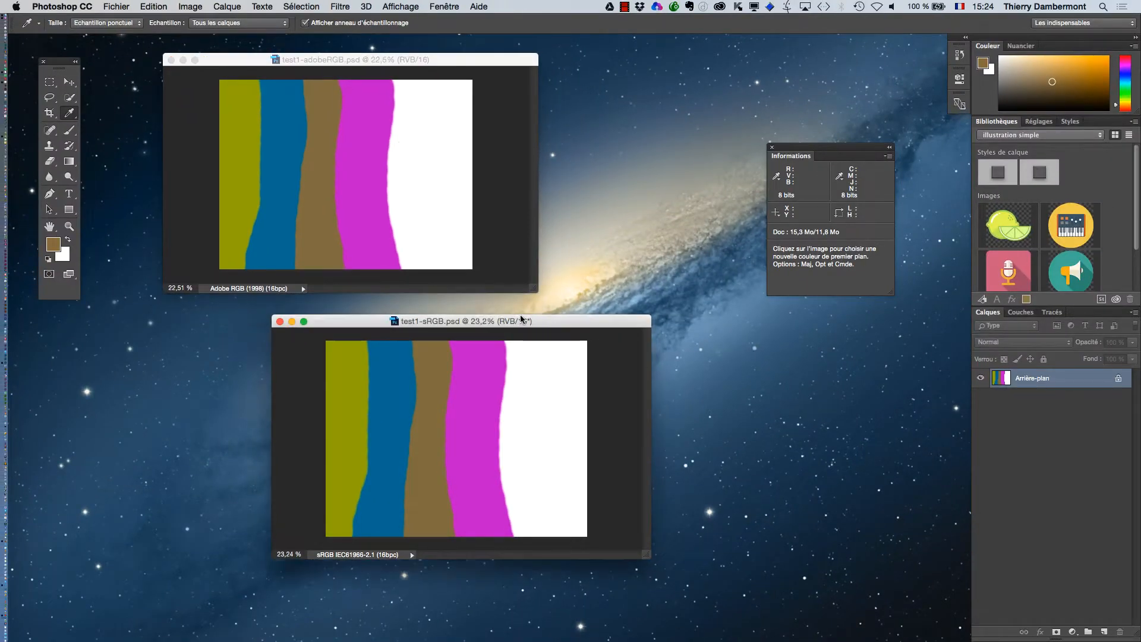
pyautogui.moveTo(521, 318); pyautogui.dragTo(538, 319)
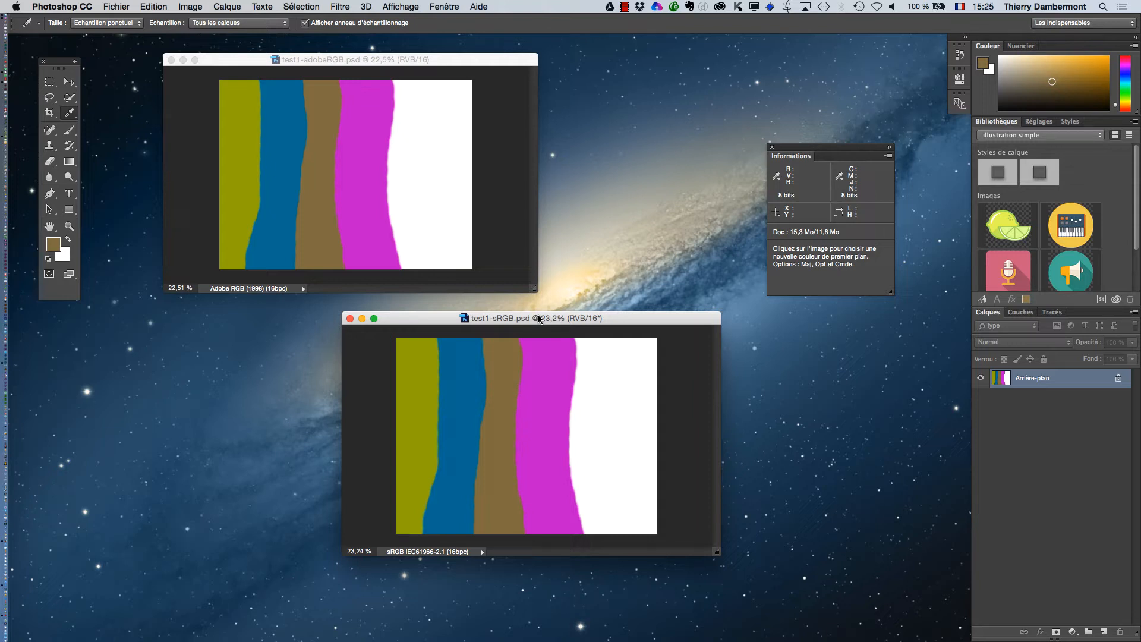
pyautogui.moveTo(589, 312); pyautogui.dragTo(478, 360)
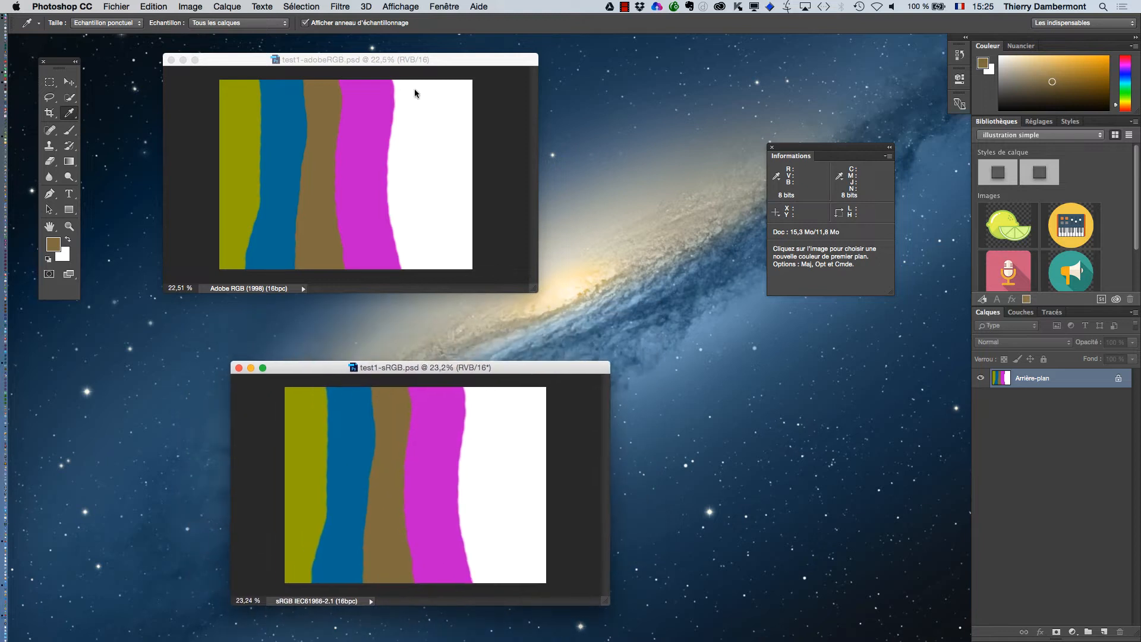
pyautogui.moveTo(404, 66); pyautogui.dragTo(391, 73)
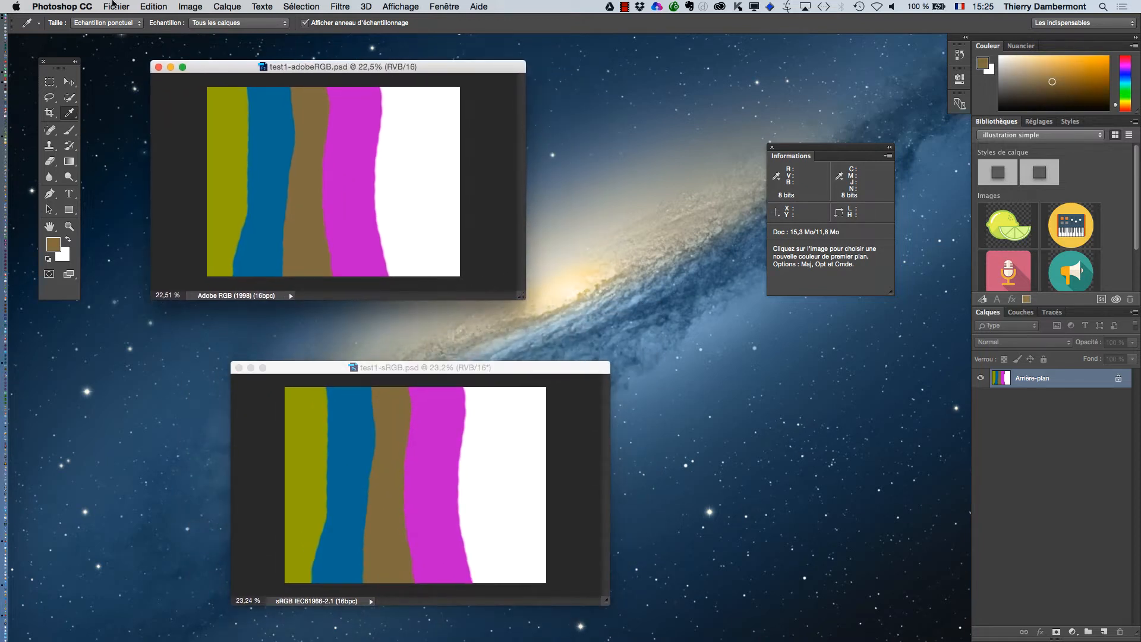
# Assign the sRGB IEC61966-2.1 profile to the test1-adobeRGB image
pyautogui.click(154, 7)
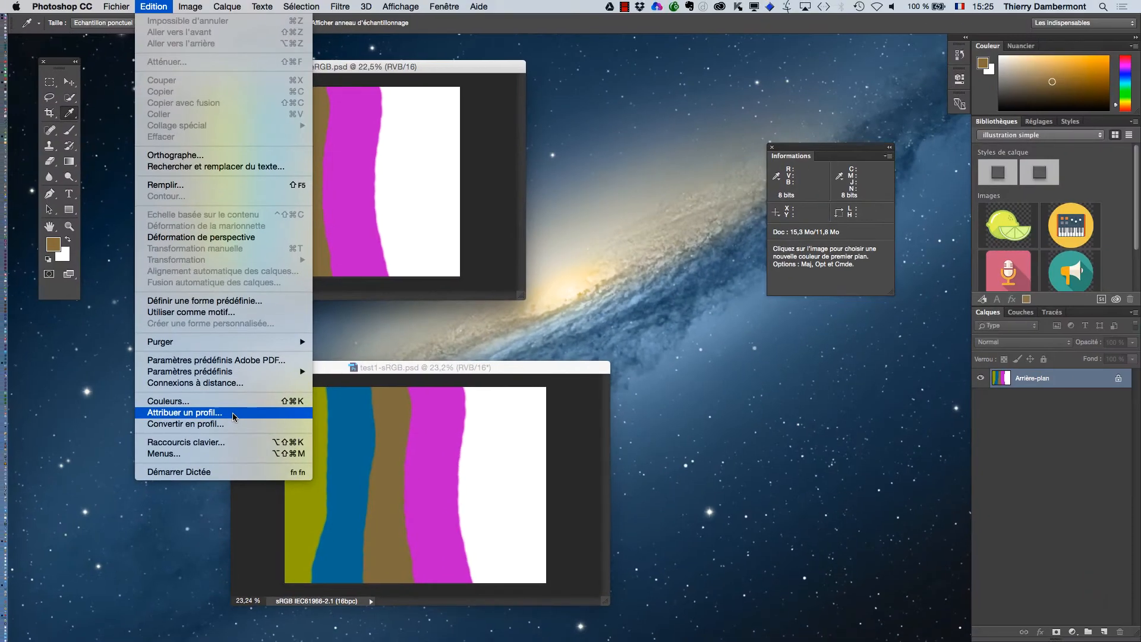
pyautogui.click(232, 416)
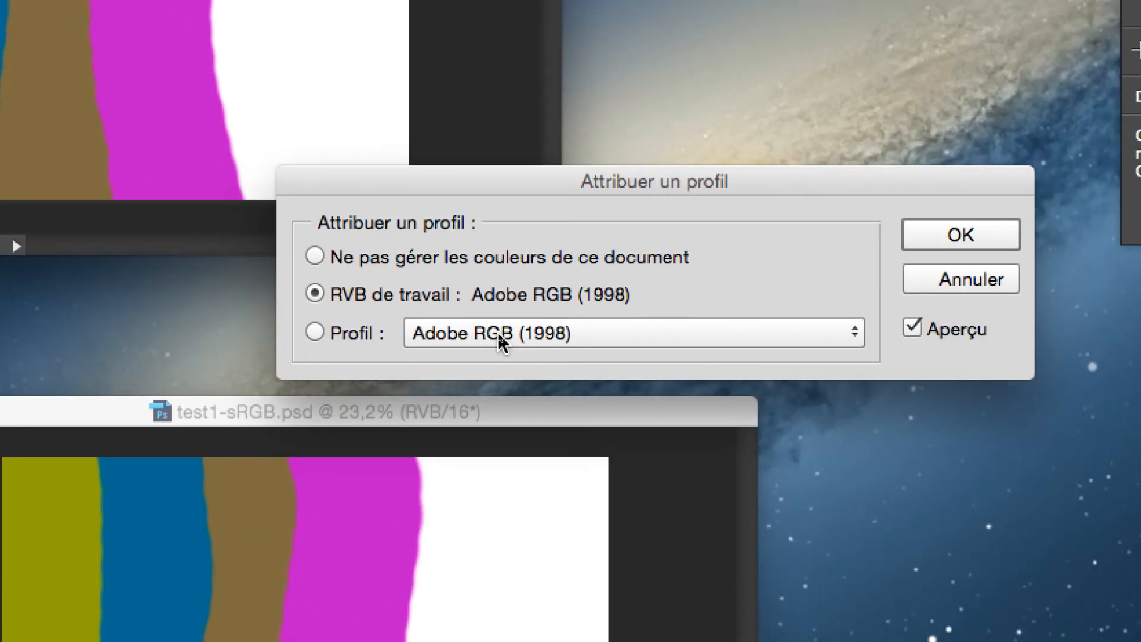
pyautogui.click(498, 334)
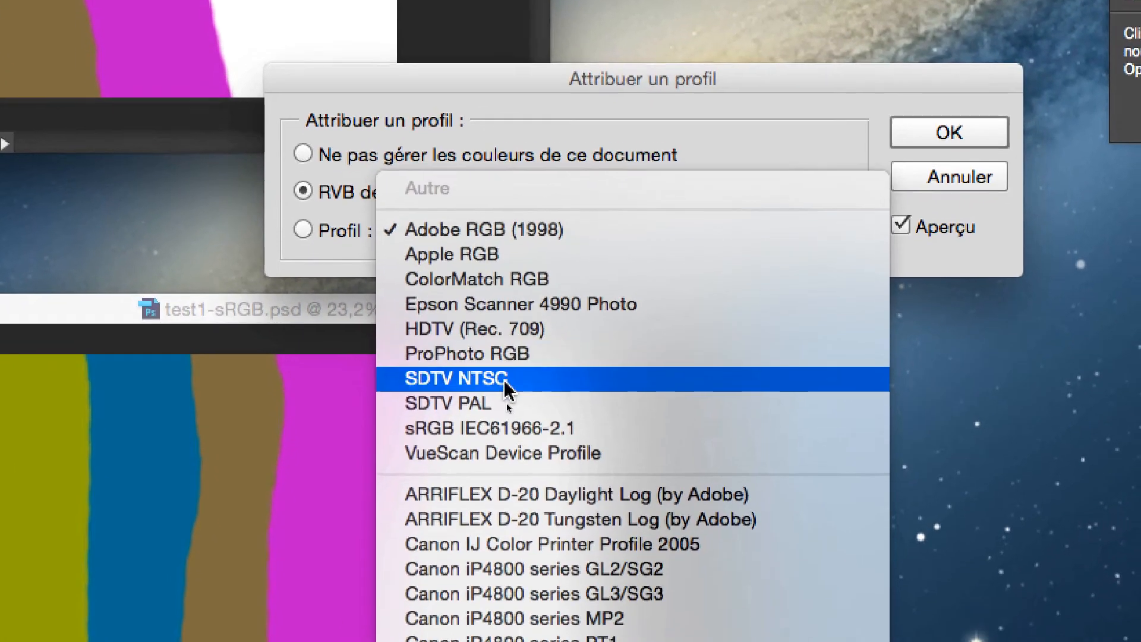
pyautogui.click(505, 428)
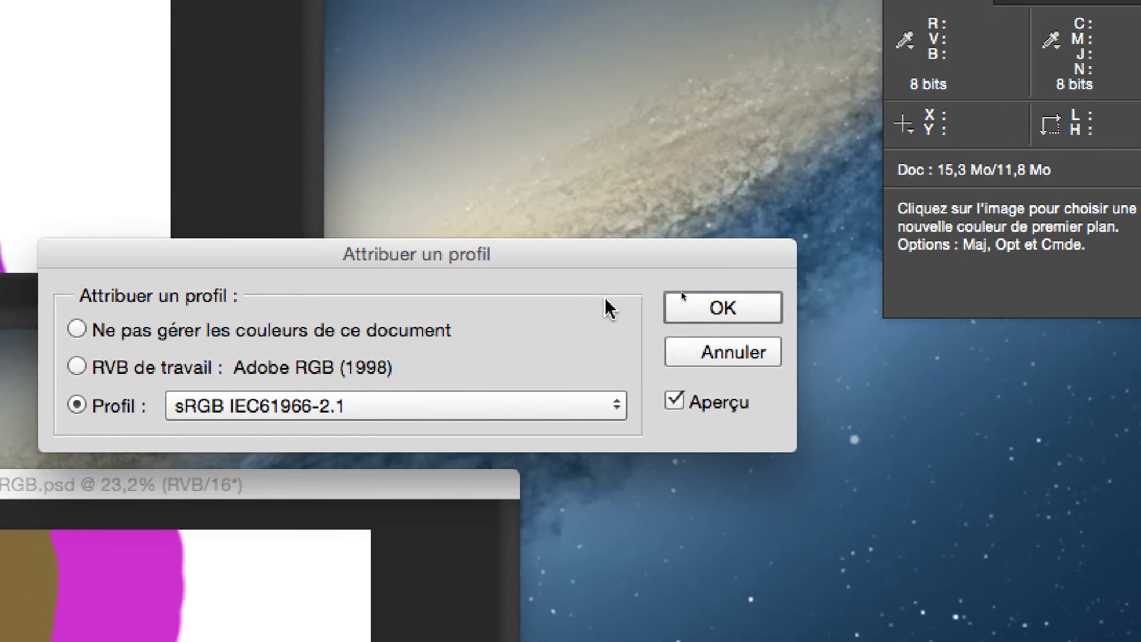
pyautogui.click(646, 299)
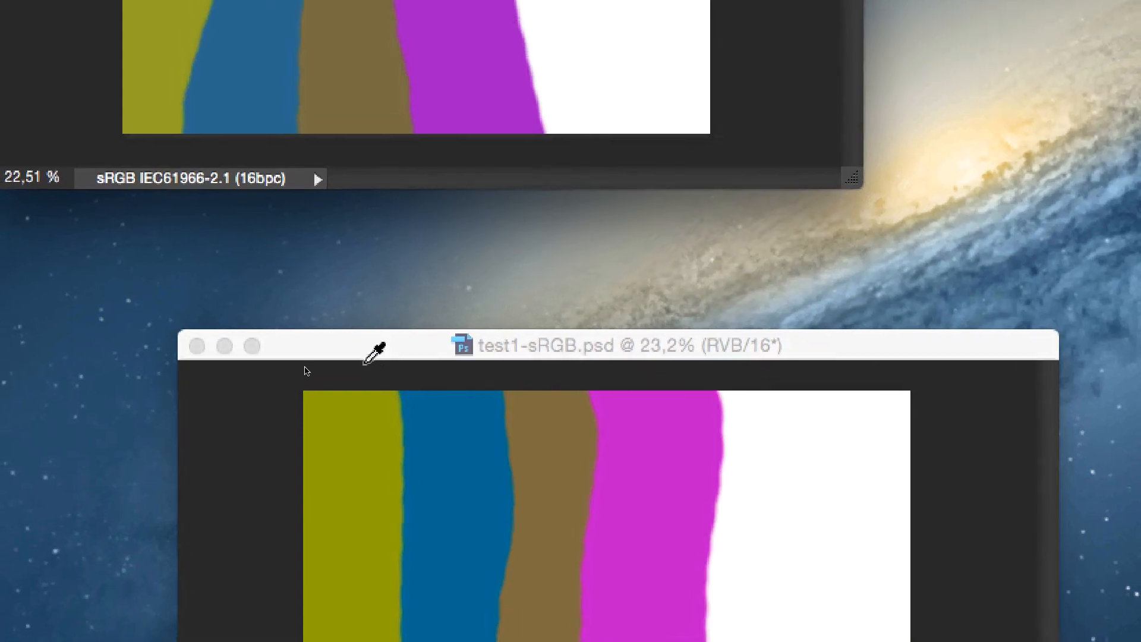
# Assign the Adobe RGB (1998) profile to the test1-sRGB image
pyautogui.moveTo(510, 461); pyautogui.dragTo(523, 401)
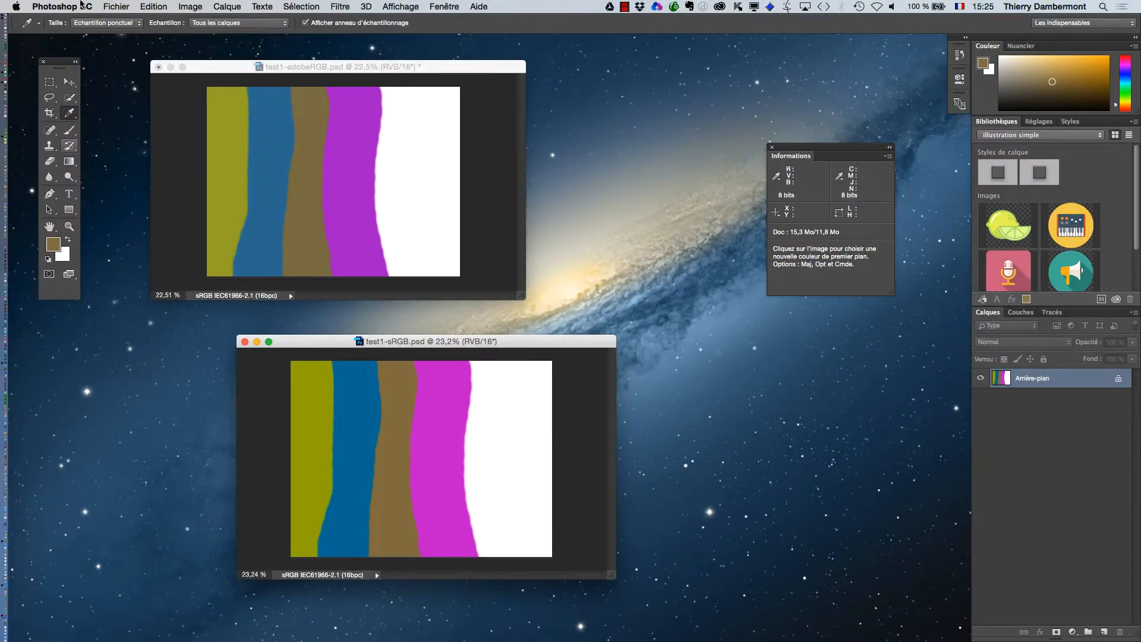
pyautogui.click(153, 6)
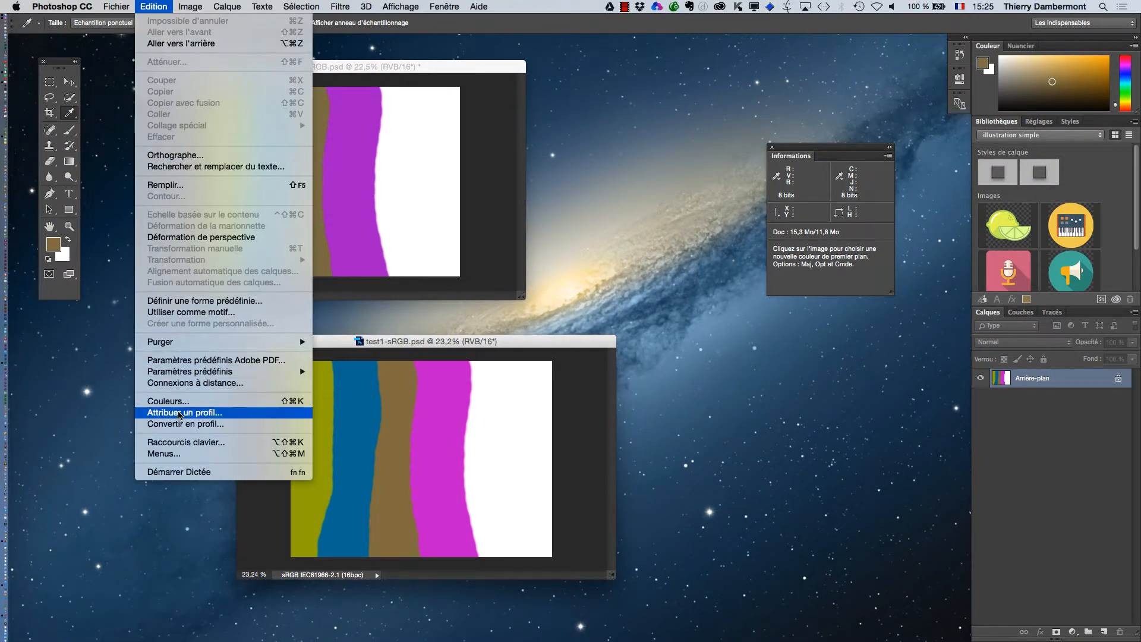
pyautogui.click(181, 412)
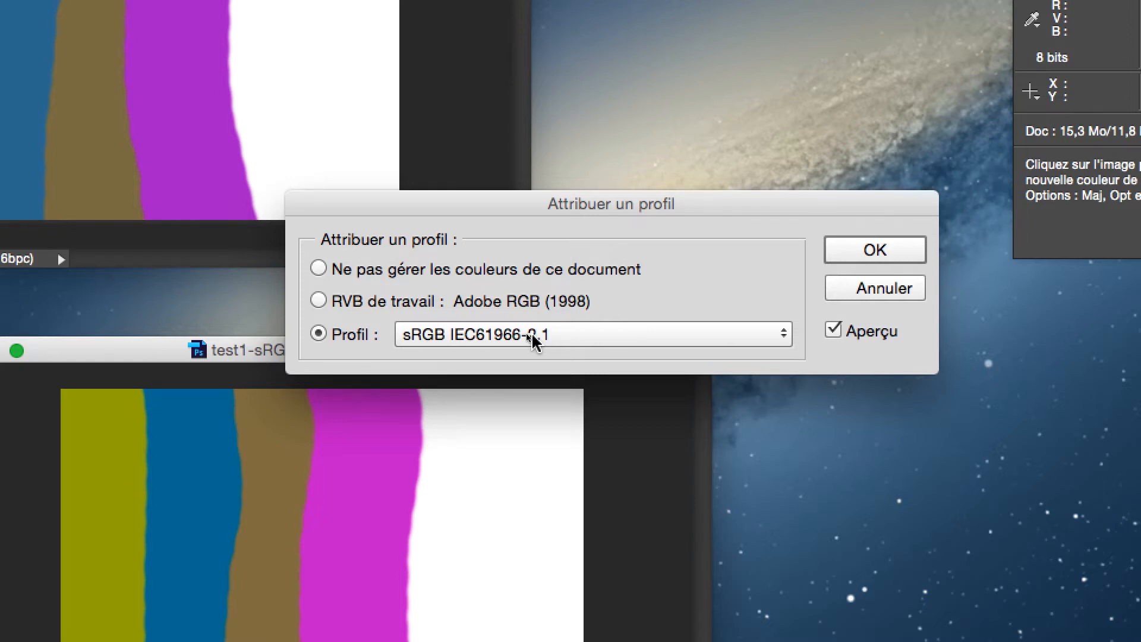
pyautogui.click(532, 338)
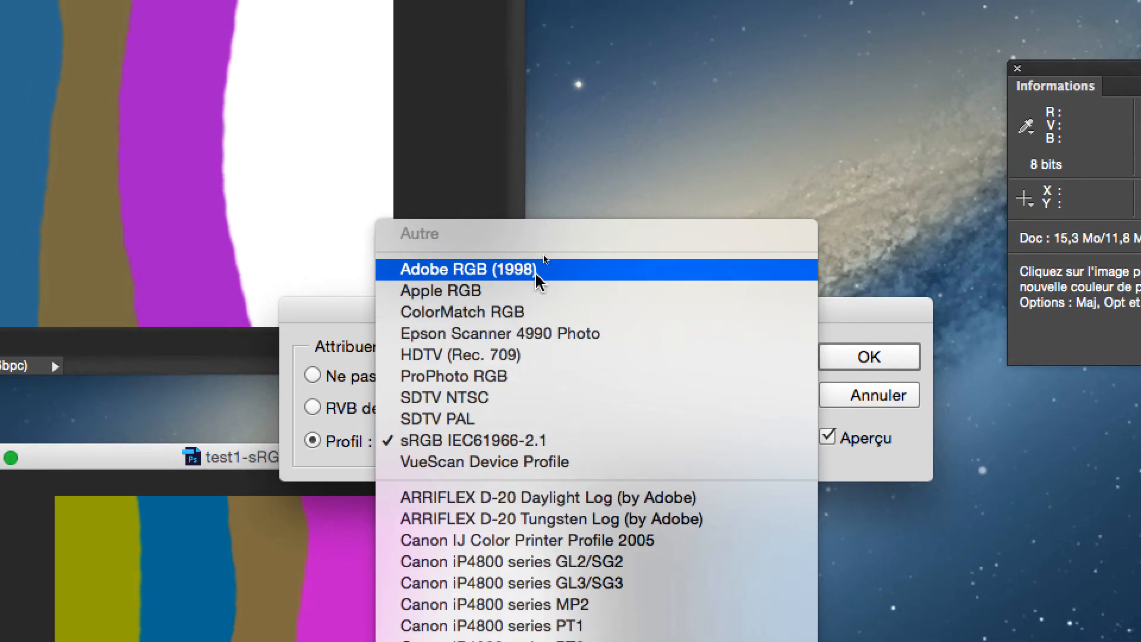
pyautogui.click(526, 208)
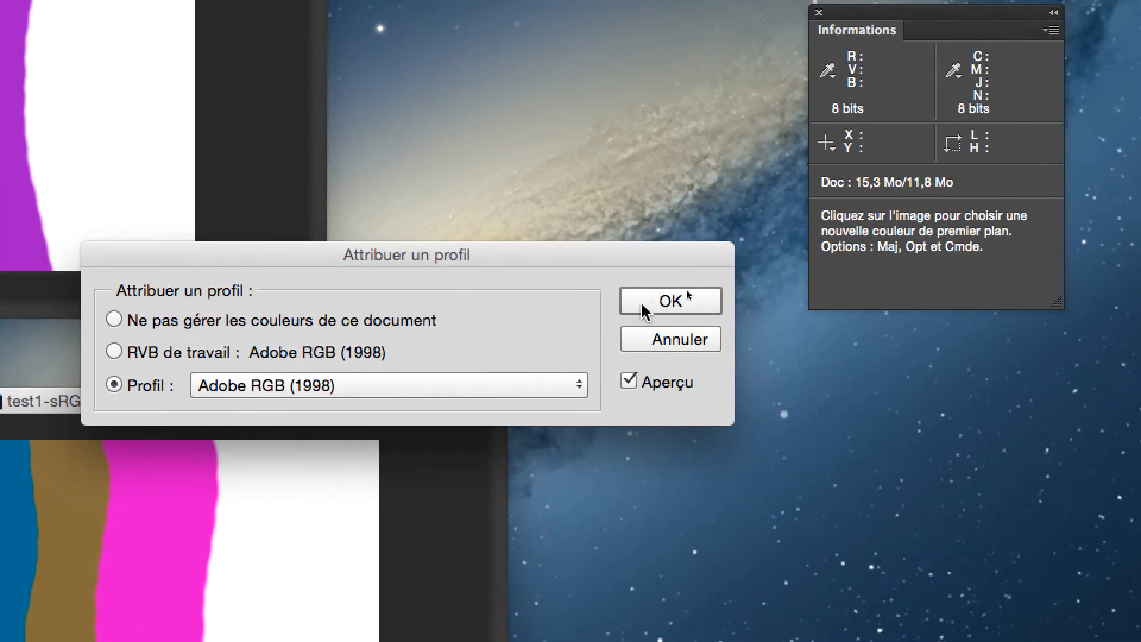
pyautogui.click(767, 309)
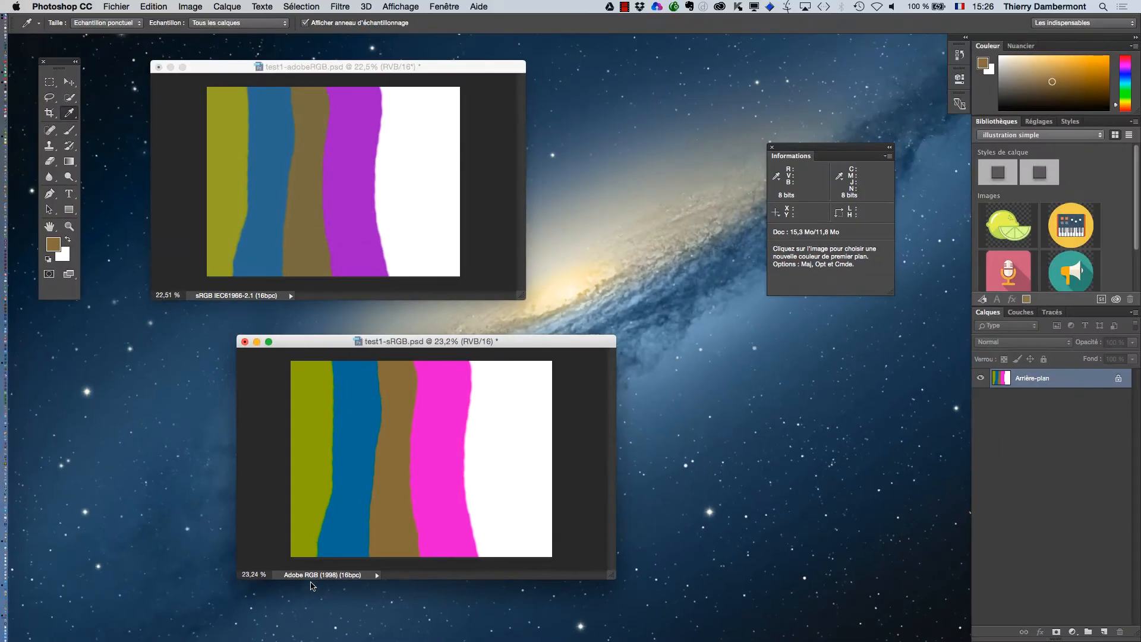
# Align the test1-sRGB window directly beneath test1-adobeRGB and activate each image in turn to compare their colours
pyautogui.moveTo(440, 343); pyautogui.dragTo(353, 326)
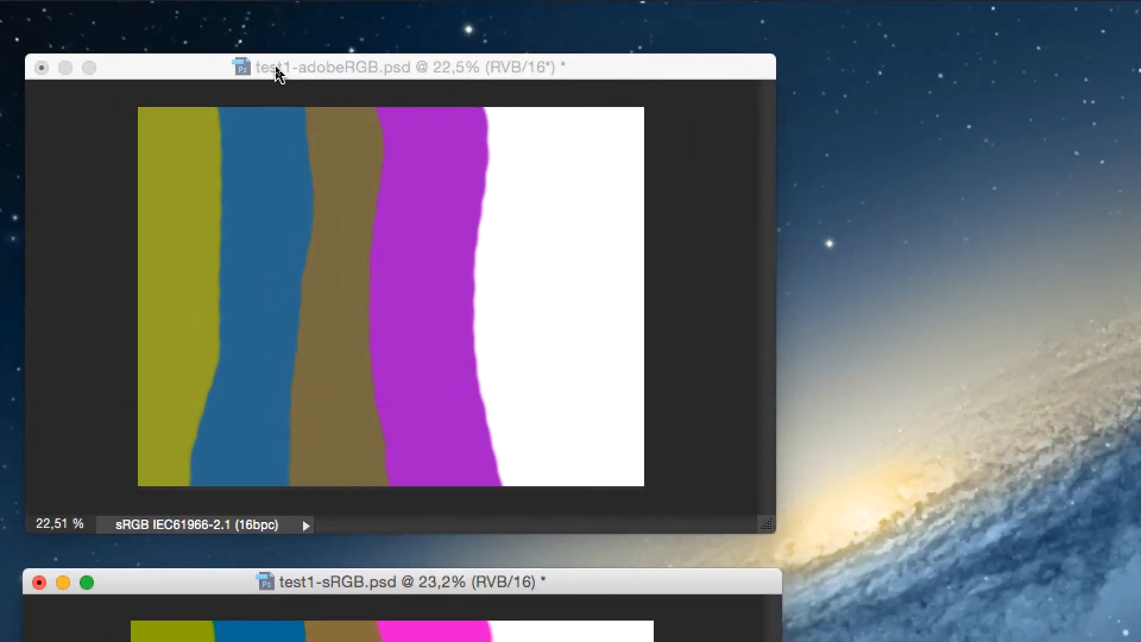
pyautogui.click(276, 69)
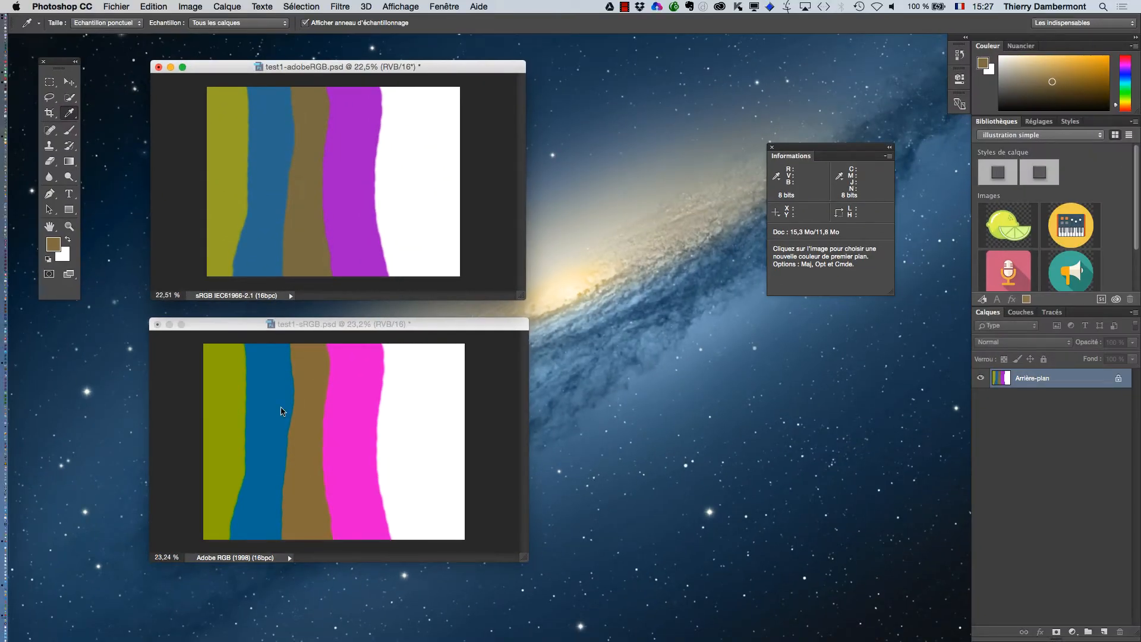
pyautogui.click(413, 326)
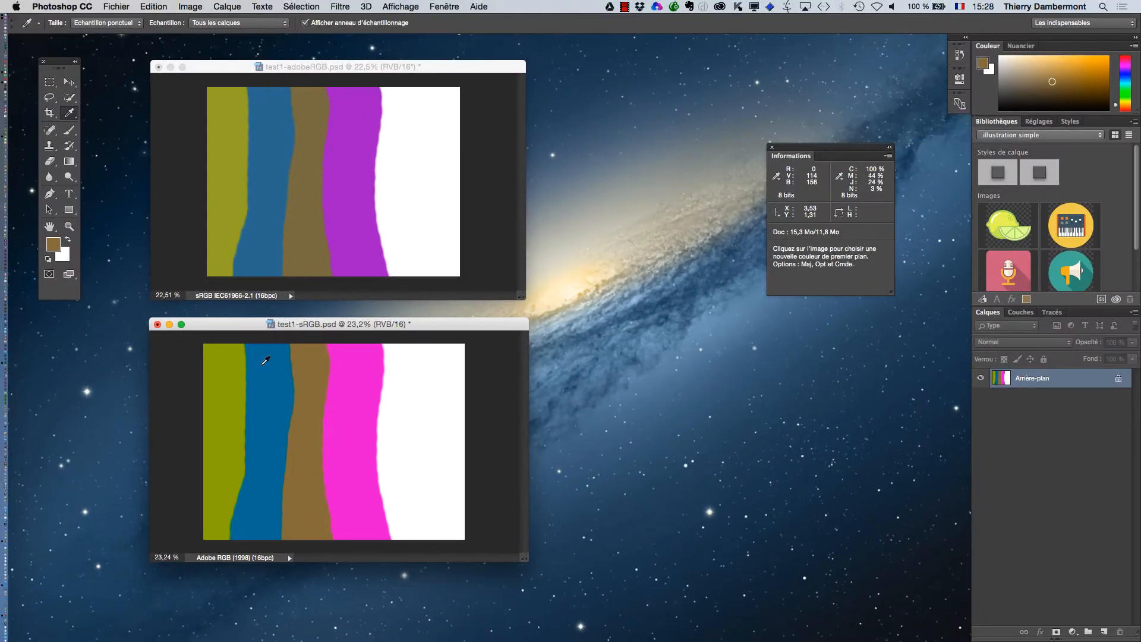
# Reassign the sRGB IEC61966-2.1 profile to the test1-sRGB image
pyautogui.click(153, 6)
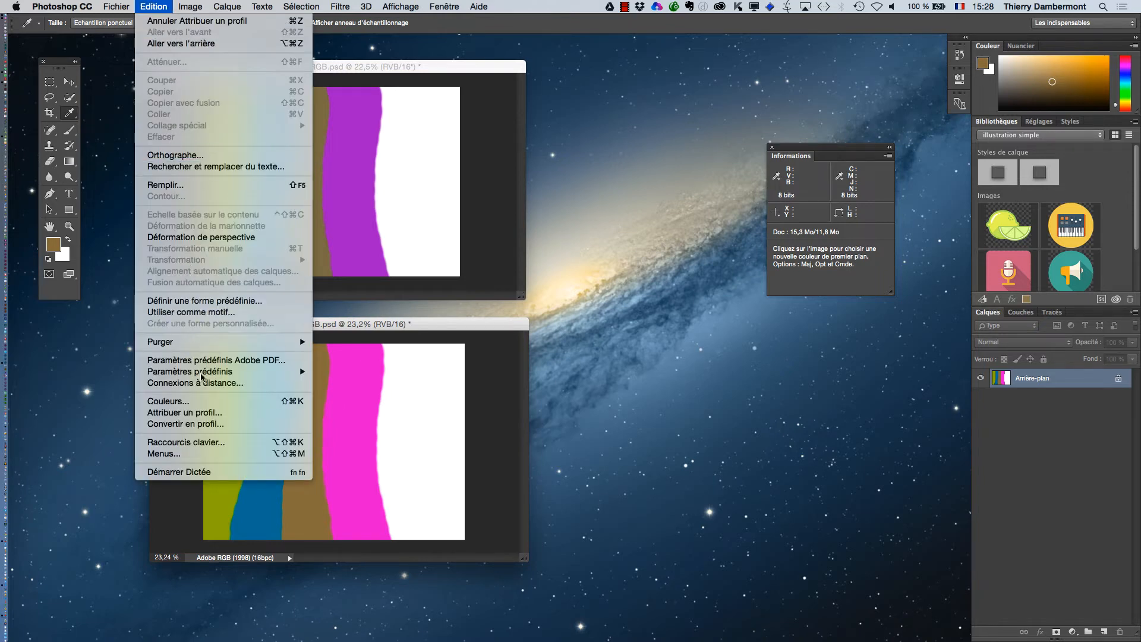
pyautogui.click(203, 412)
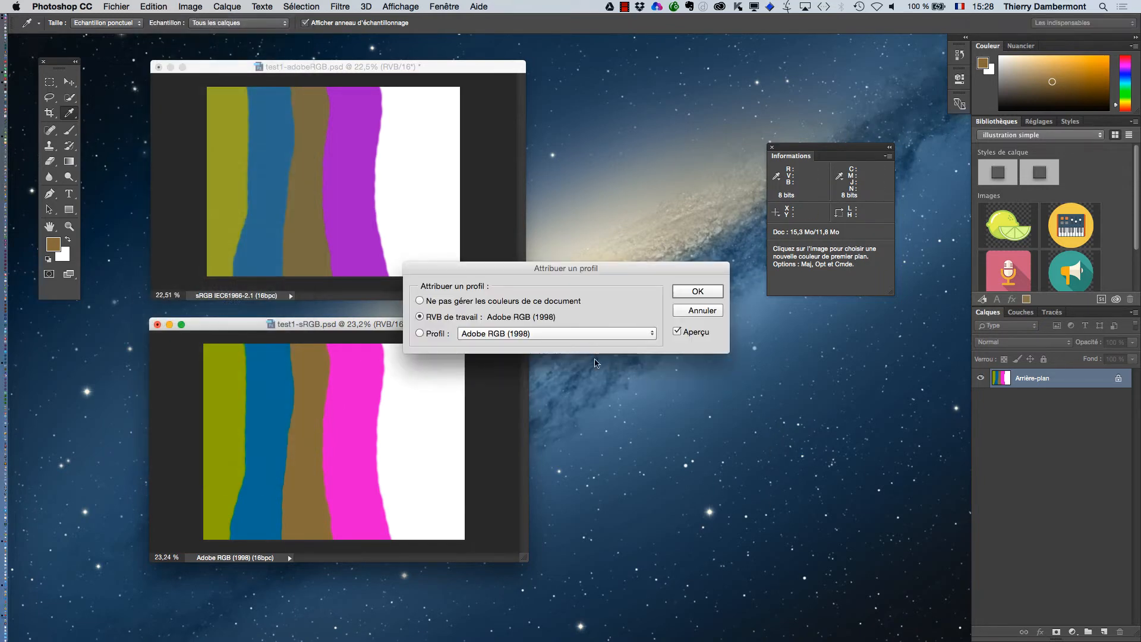
pyautogui.click(541, 334)
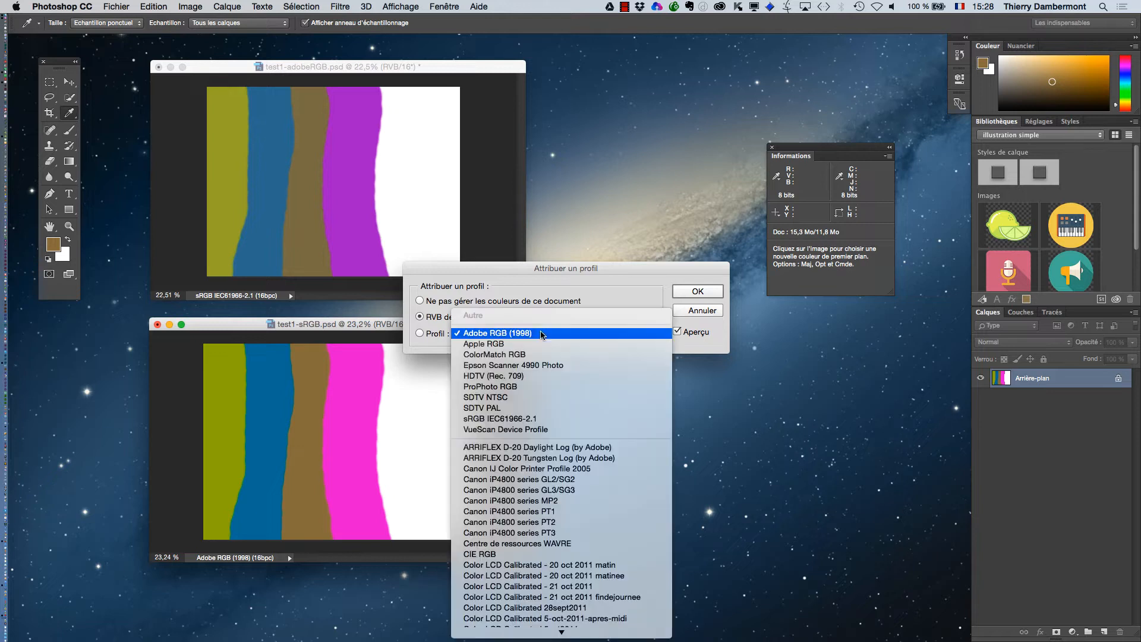
pyautogui.click(529, 418)
pyautogui.click(689, 290)
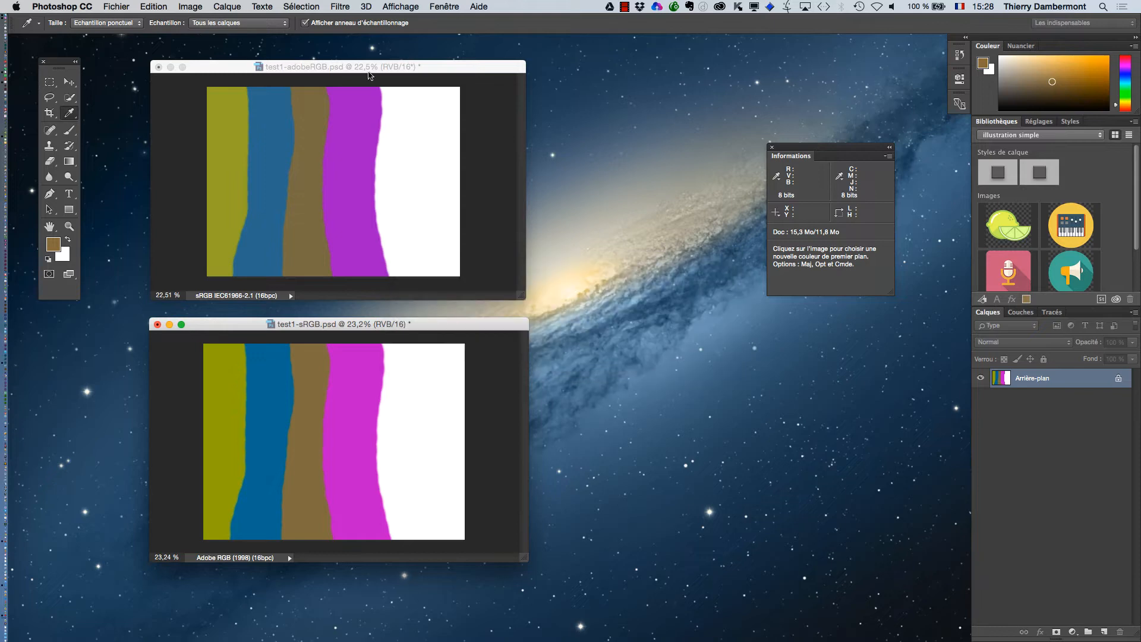
# Assign the Adobe RGB (1998) colour profile to test1-adobeRGB.psd
pyautogui.click(146, 6)
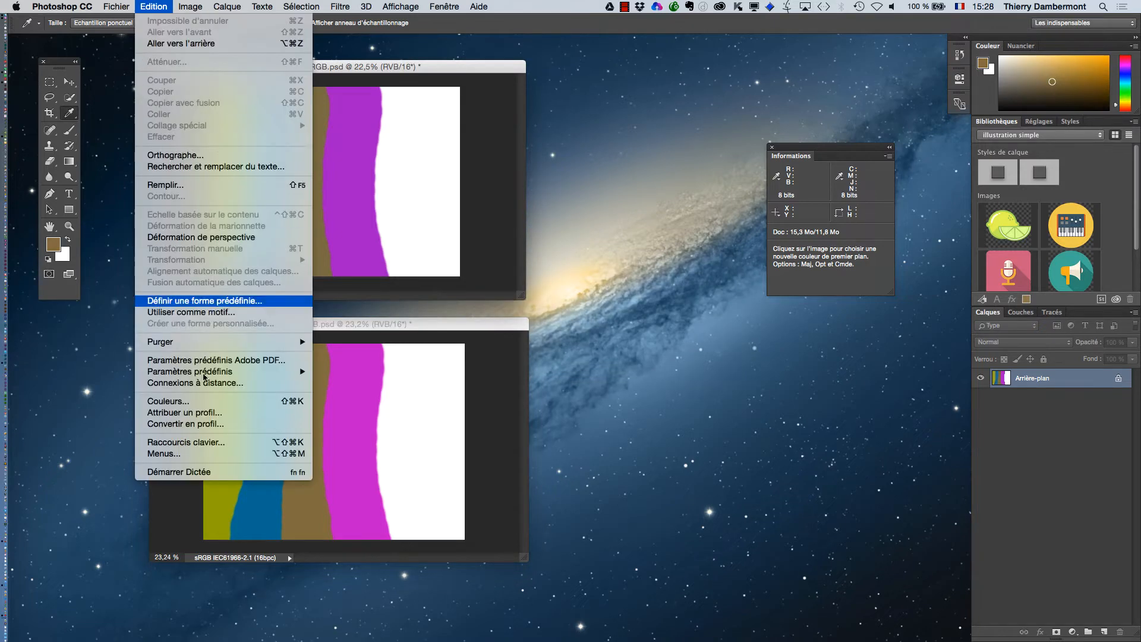
pyautogui.click(206, 414)
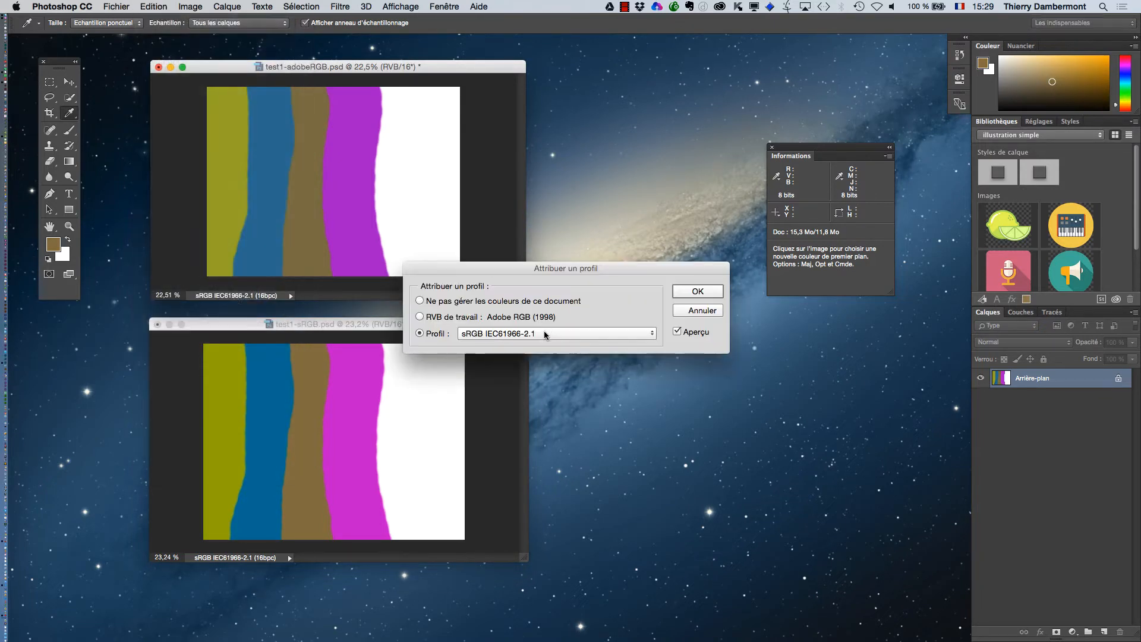
pyautogui.click(538, 333)
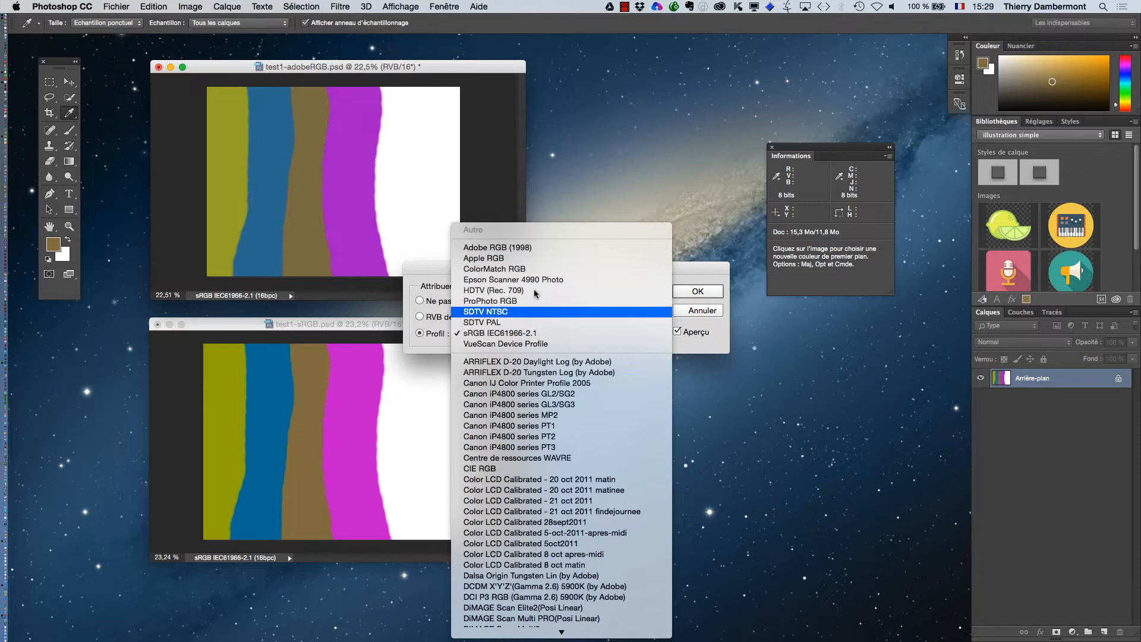
pyautogui.click(541, 248)
pyautogui.click(697, 292)
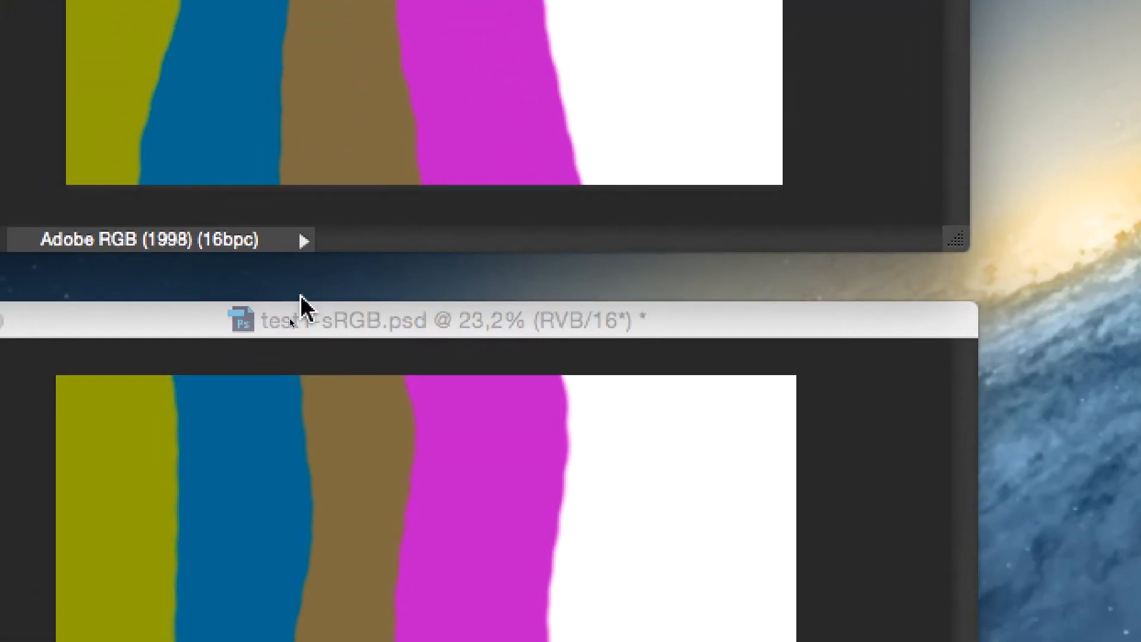
pyautogui.click(302, 312)
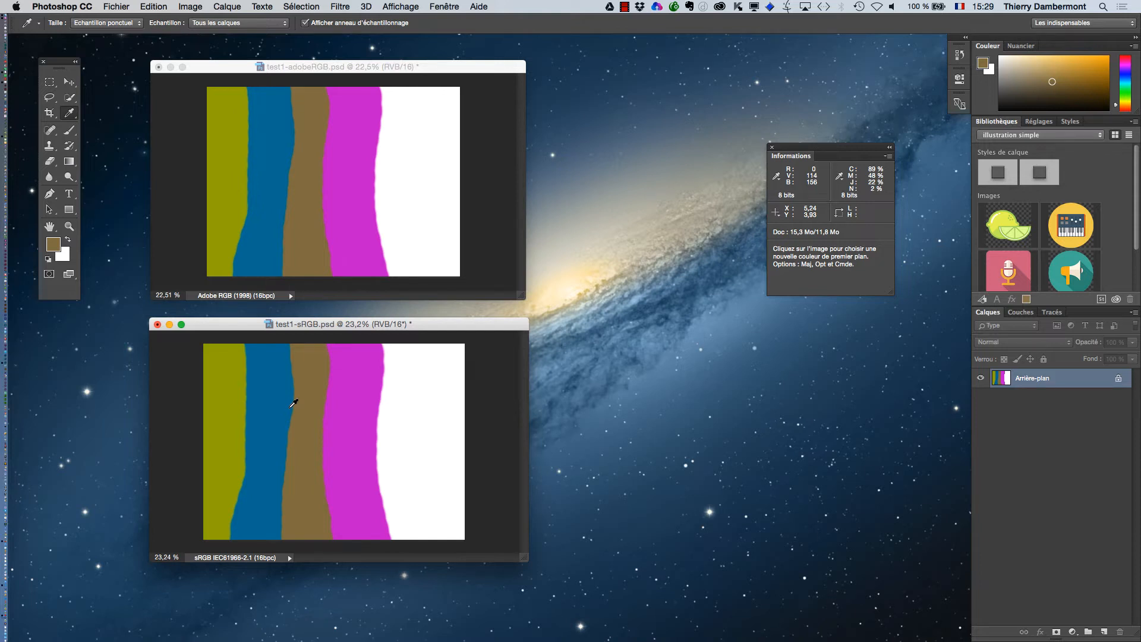
# Open the legacy Save for Web export for test1-adobeRGB.psd, examine its sRGB conversion option, and cancel the export
pyautogui.moveTo(320, 69); pyautogui.dragTo(422, 125)
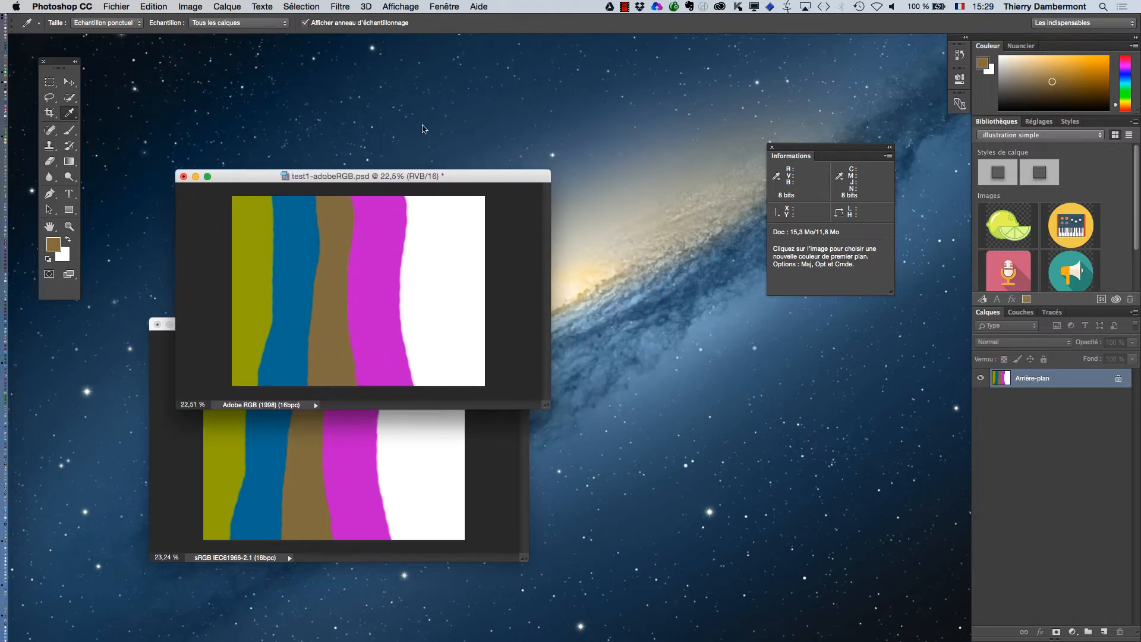
pyautogui.click(116, 6)
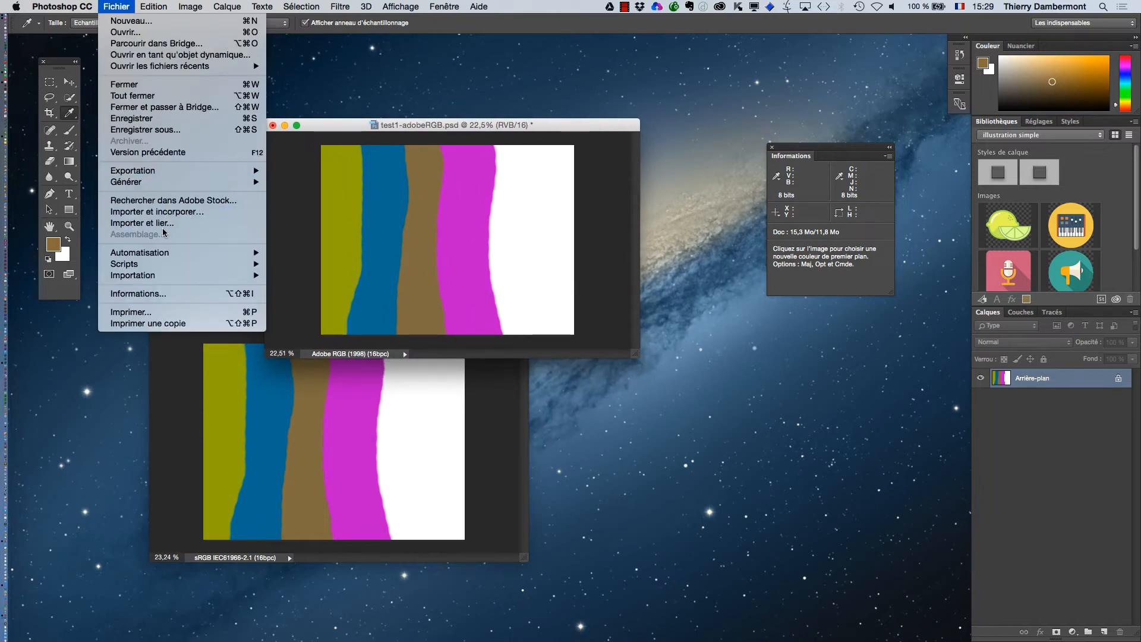
pyautogui.moveTo(232, 174)
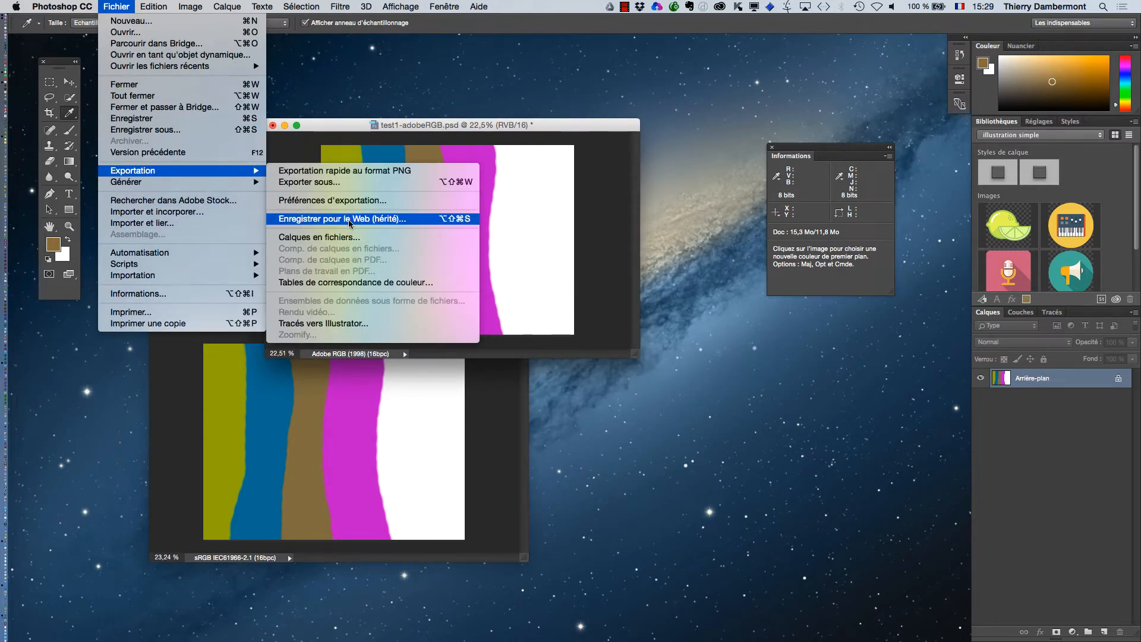
pyautogui.click(349, 220)
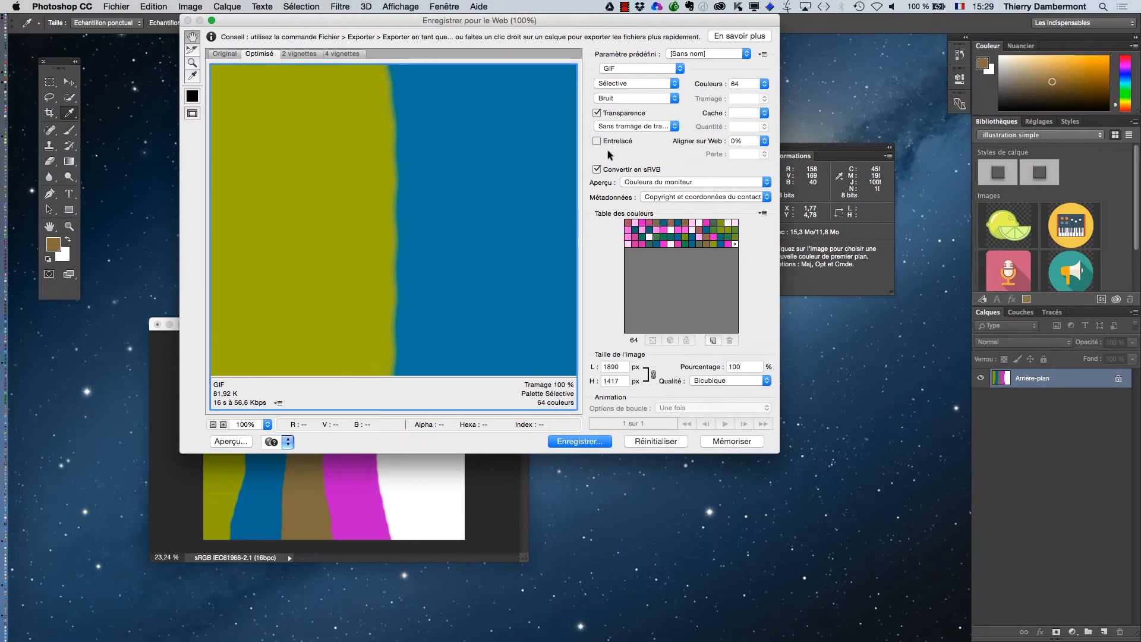
pyautogui.moveTo(560, 19); pyautogui.dragTo(542, 72)
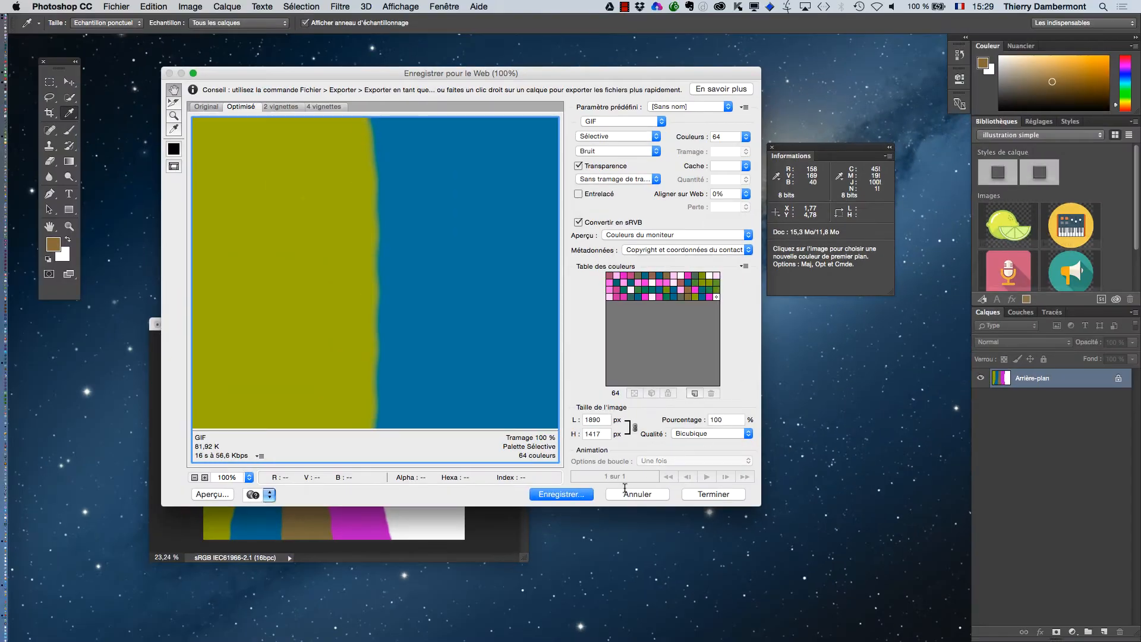
pyautogui.click(625, 495)
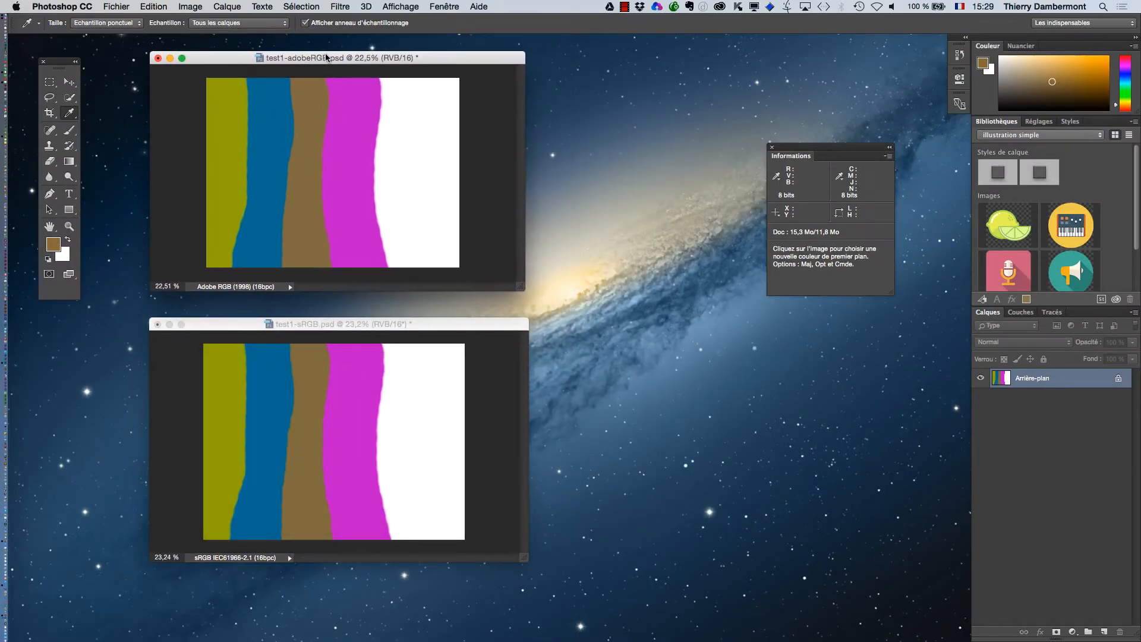
# Resize the test1-adobeRGB.psd window to match the width of the test1-sRGB.psd window below it
pyautogui.moveTo(519, 284); pyautogui.dragTo(524, 286)
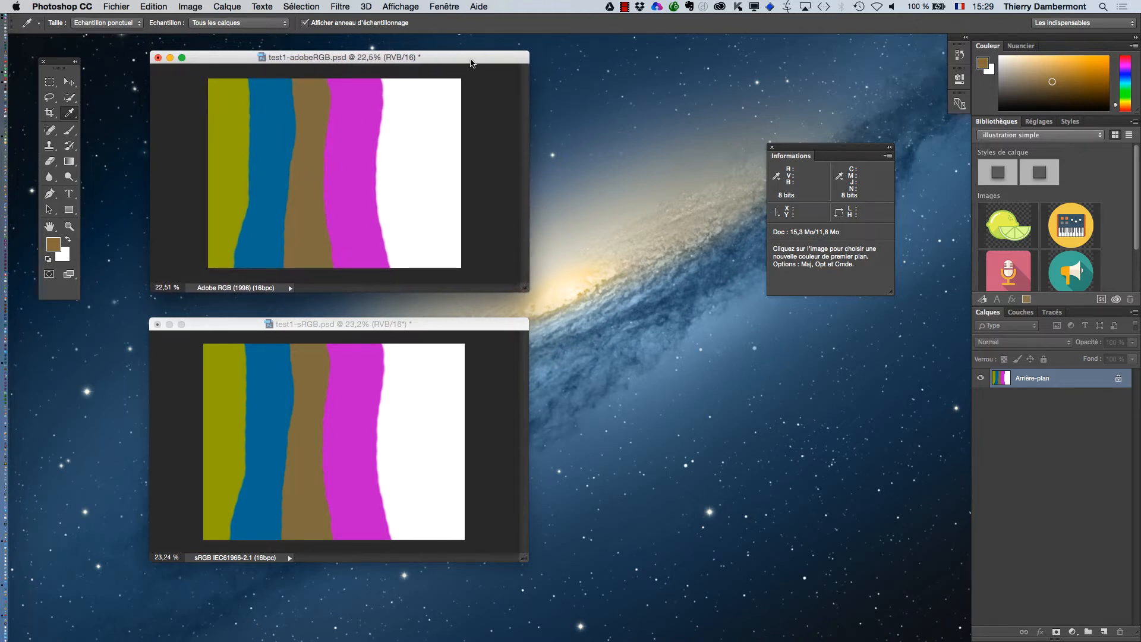
pyautogui.moveTo(470, 61); pyautogui.dragTo(468, 61)
pyautogui.moveTo(471, 63); pyautogui.dragTo(470, 63)
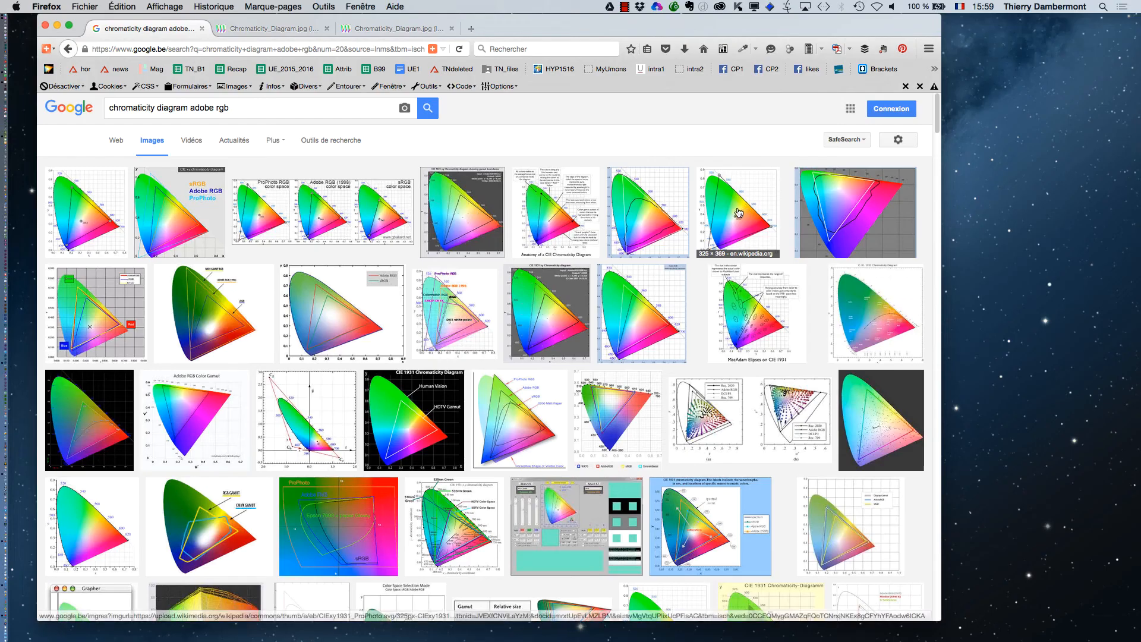
# Switch from Firefox to Photoshop and hide all other applications
pyautogui.press('super+Tab')
pyautogui.press('super+Tab')
pyautogui.press('super+Tab')
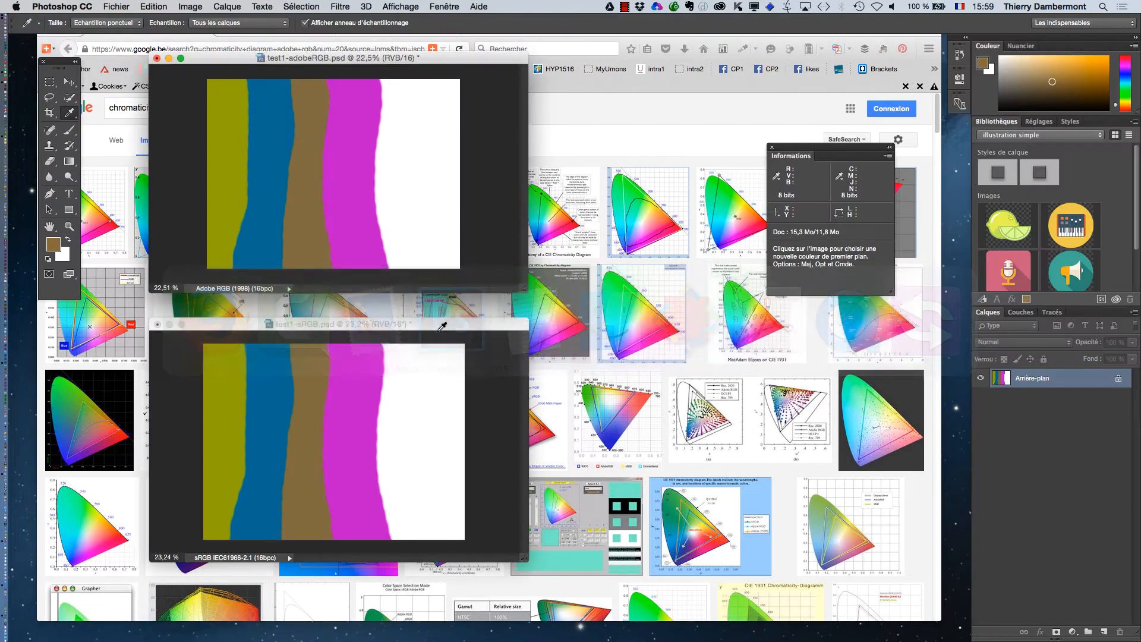
pyautogui.press('super+alt+h')
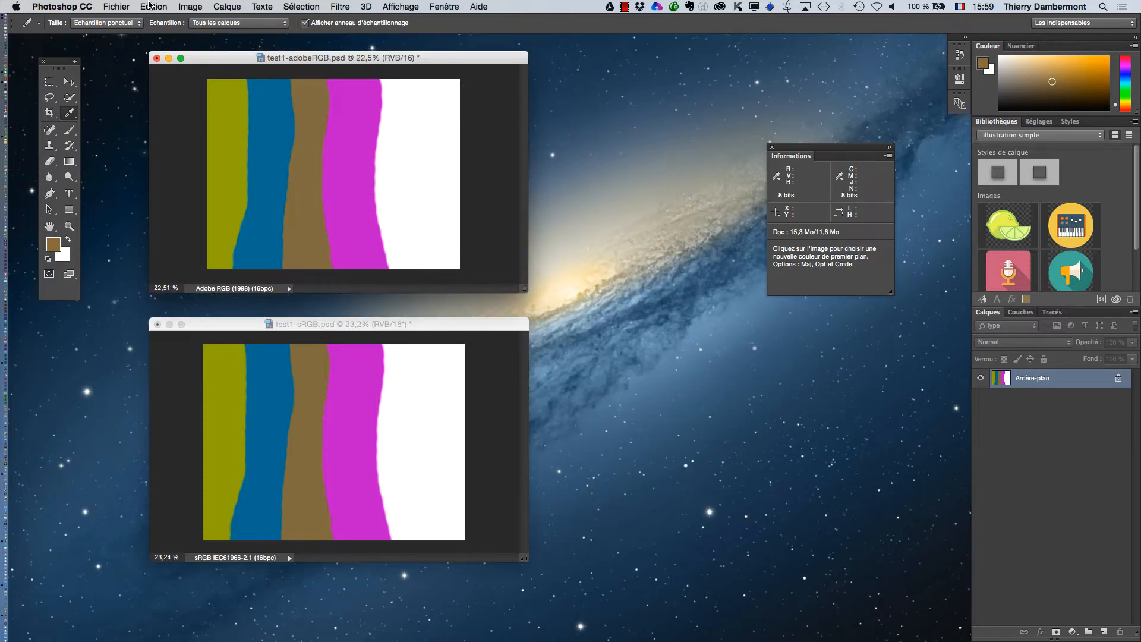
# Create a new 16 × 12 cm, 8-bit RGB document with its colour profile set to "Ne pas gérer les couleurs de ce document"
pyautogui.click(116, 6)
pyautogui.click(200, 61)
pyautogui.press('super+n')
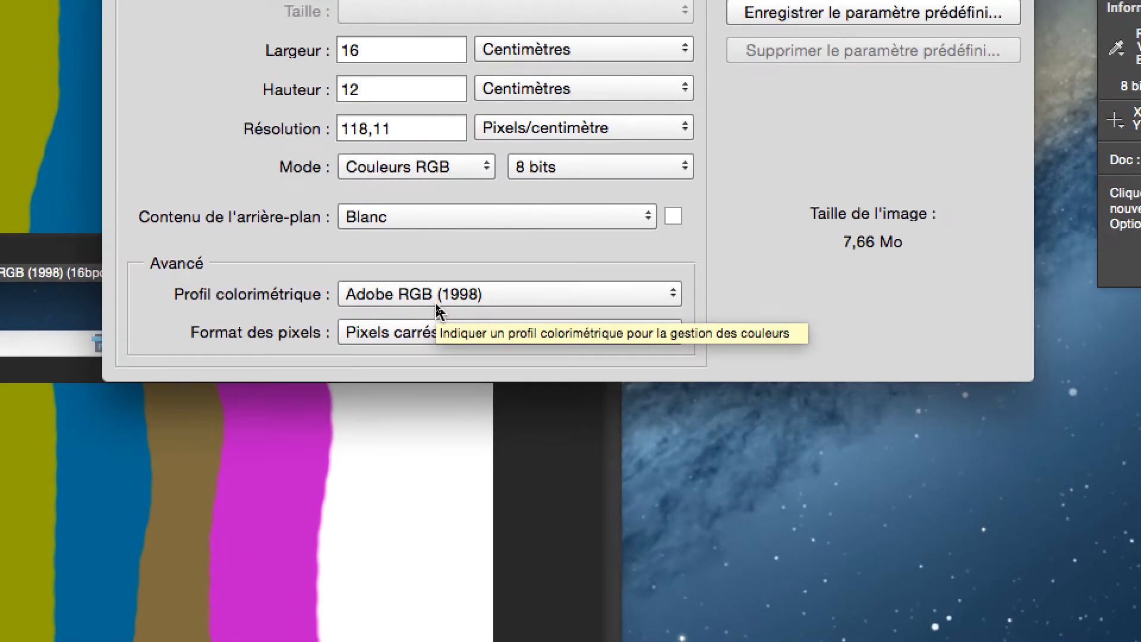
pyautogui.click(436, 305)
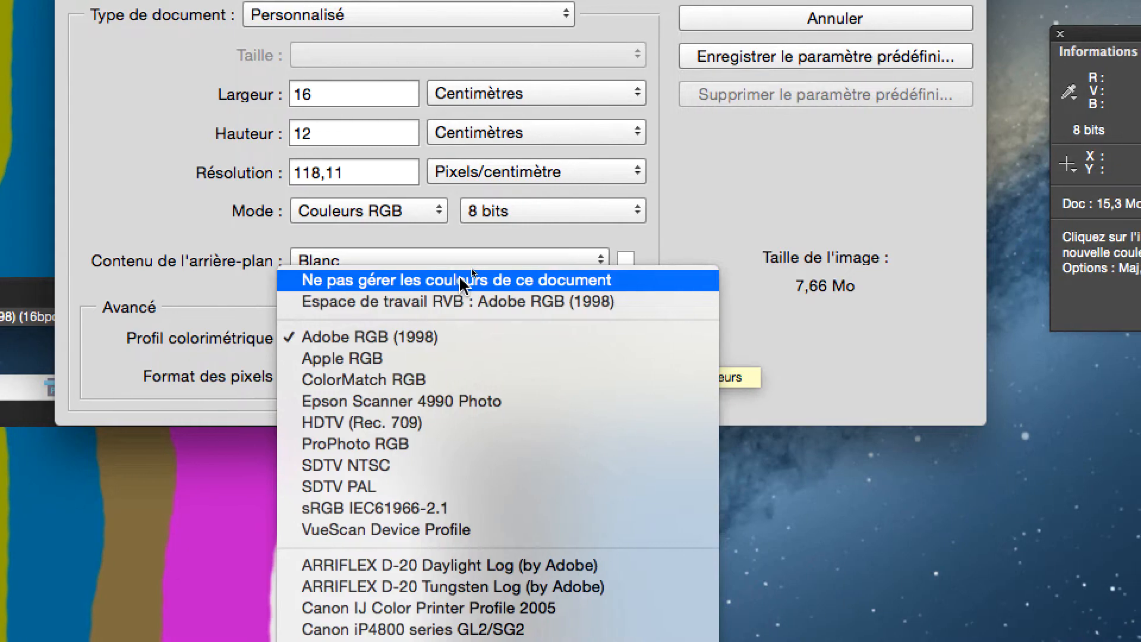
pyautogui.click(445, 281)
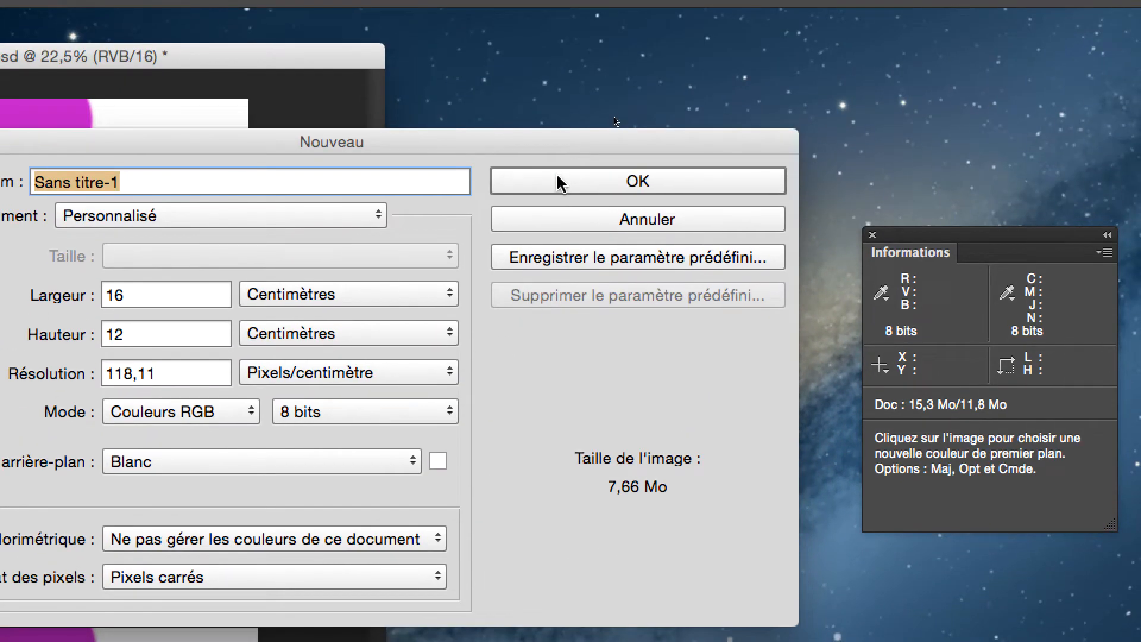
pyautogui.click(557, 181)
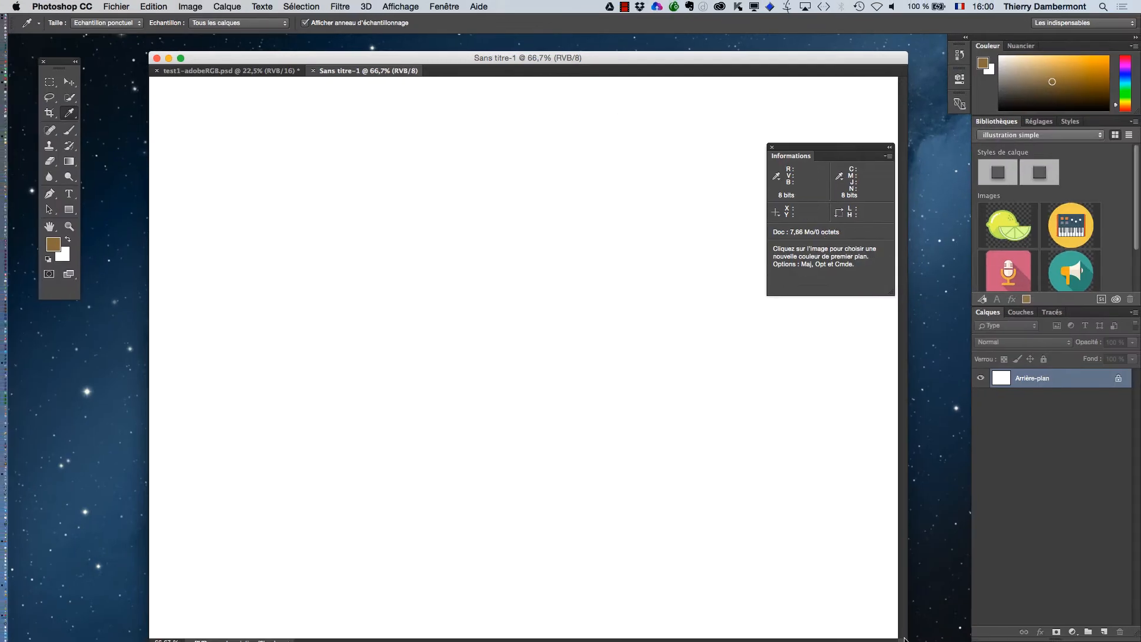
# Shrink the new document's window, undock it into a floating window, and check its document profile in the status bar
pyautogui.moveTo(901, 640); pyautogui.dragTo(591, 425)
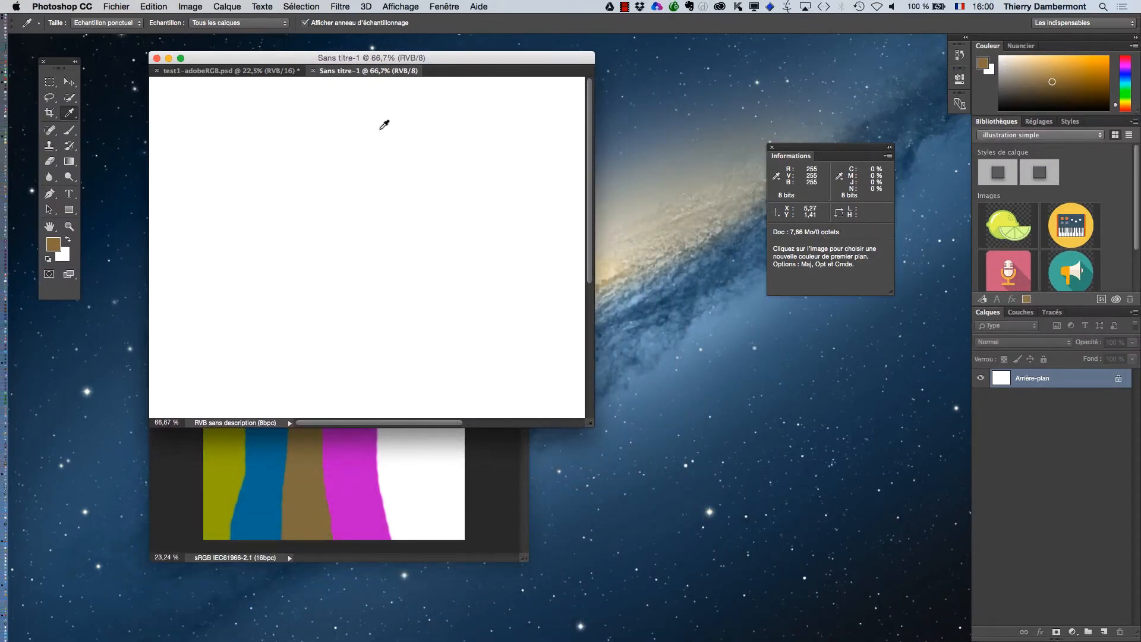
pyautogui.moveTo(352, 76); pyautogui.dragTo(504, 137)
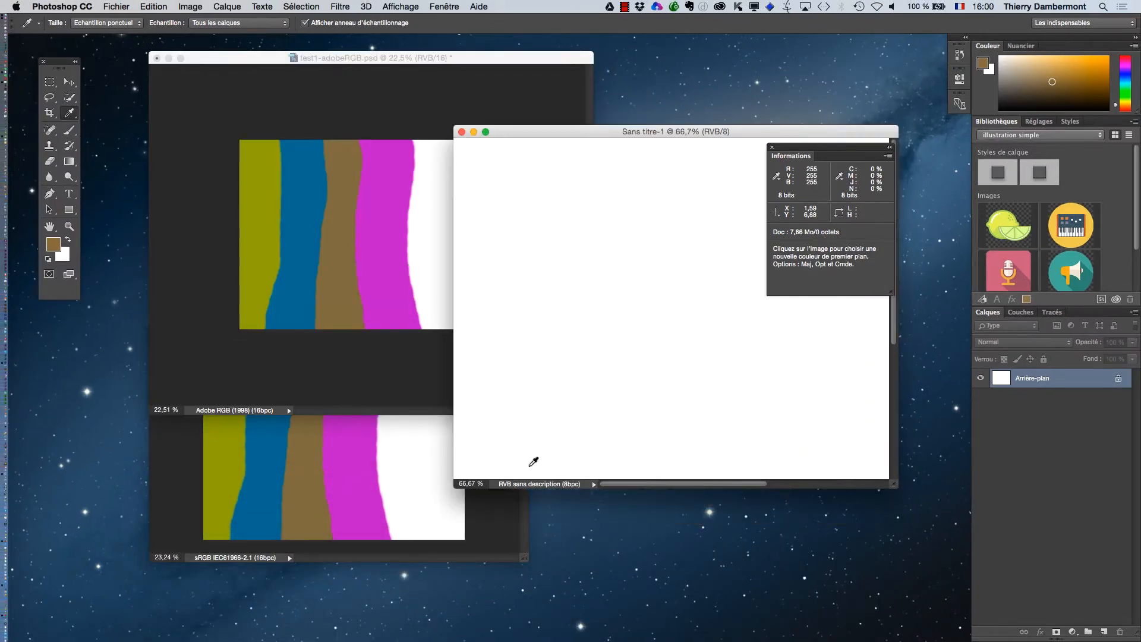
pyautogui.click(593, 484)
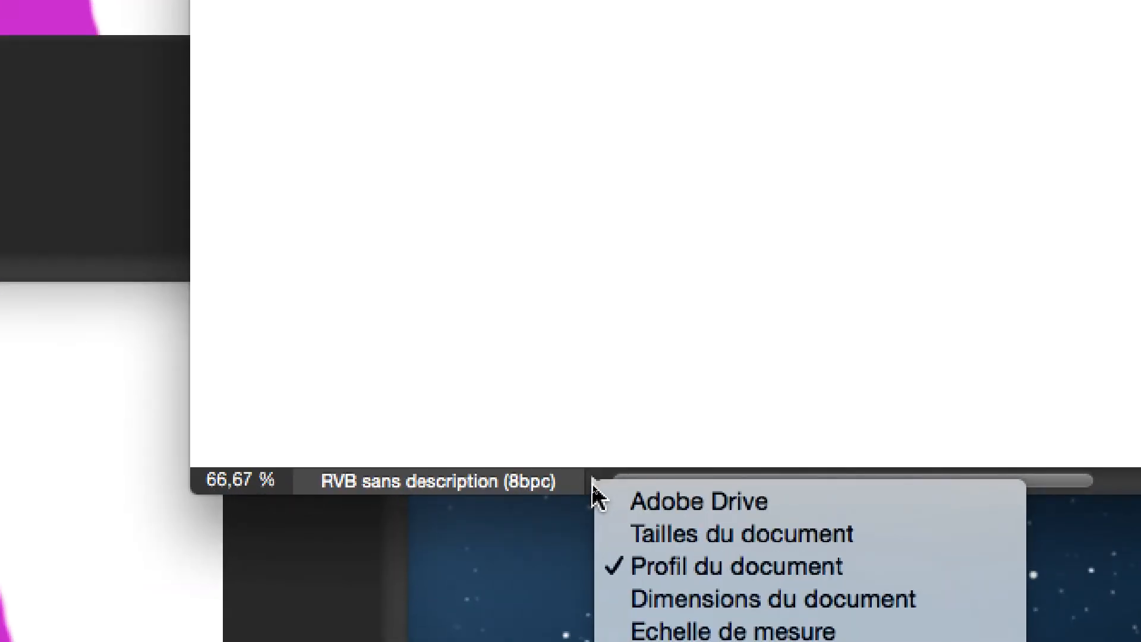
pyautogui.click(548, 489)
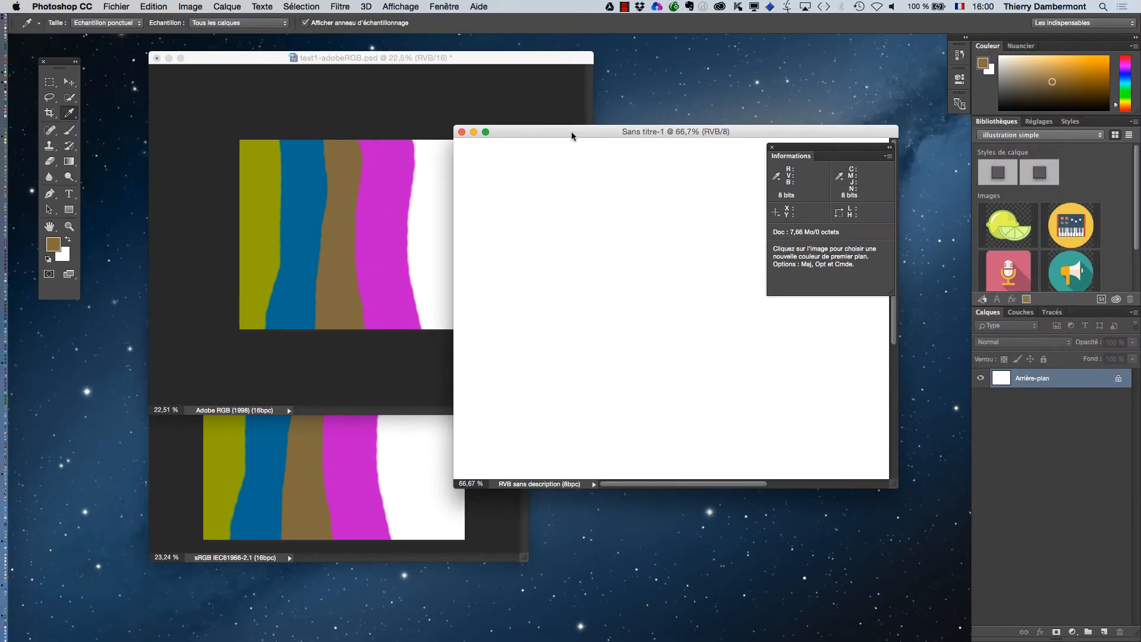
# Open the new document settings, examine the colour profile option, and cancel without creating a document
pyautogui.moveTo(571, 135); pyautogui.dragTo(549, 126)
pyautogui.click(109, 6)
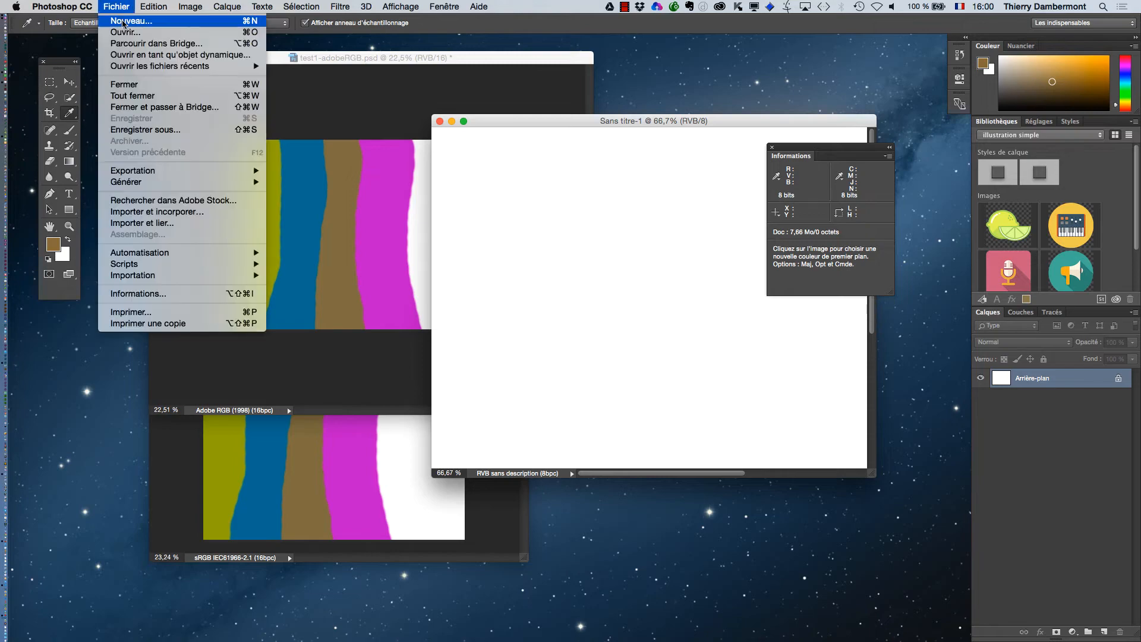
pyautogui.click(126, 24)
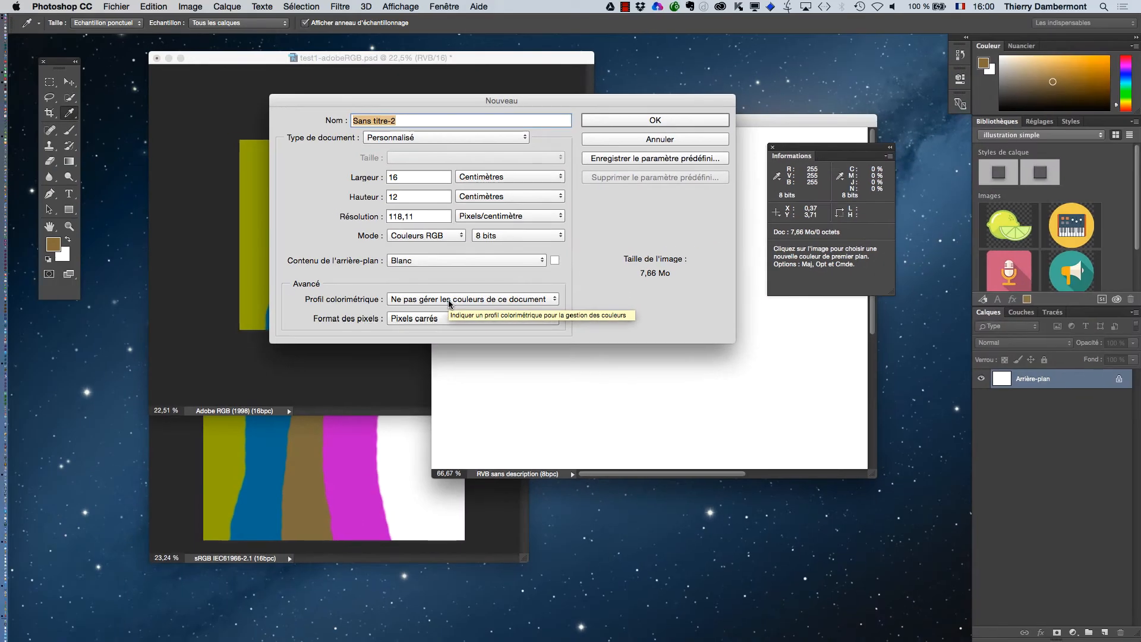
pyautogui.click(693, 139)
# Reposition the untitled document's window and close the Informations panel
pyautogui.moveTo(720, 126); pyautogui.dragTo(744, 161)
pyautogui.click(772, 147)
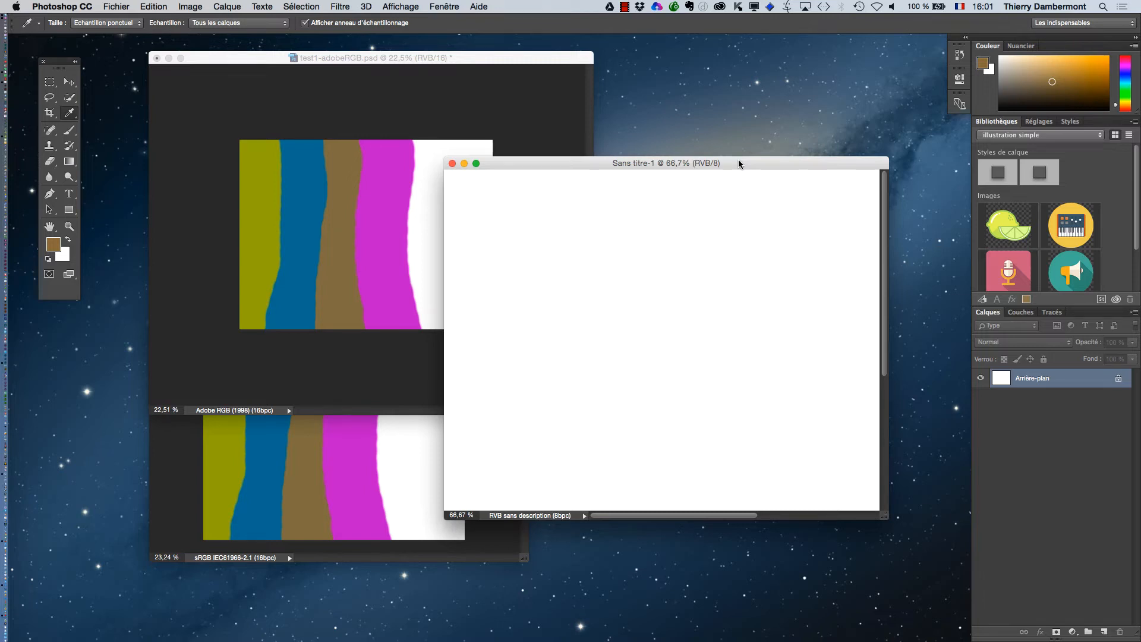
pyautogui.moveTo(739, 163); pyautogui.dragTo(737, 154)
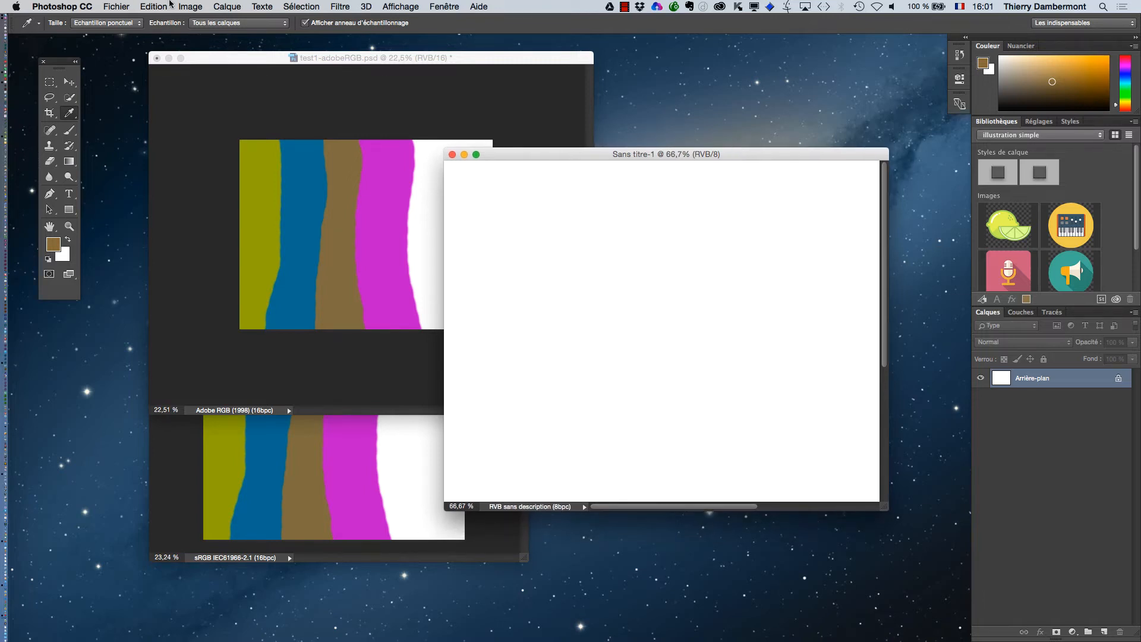
# Open Save As for the untitled document, examine the ICC profile embedding option, and cancel the save
pyautogui.click(123, 7)
pyautogui.click(146, 130)
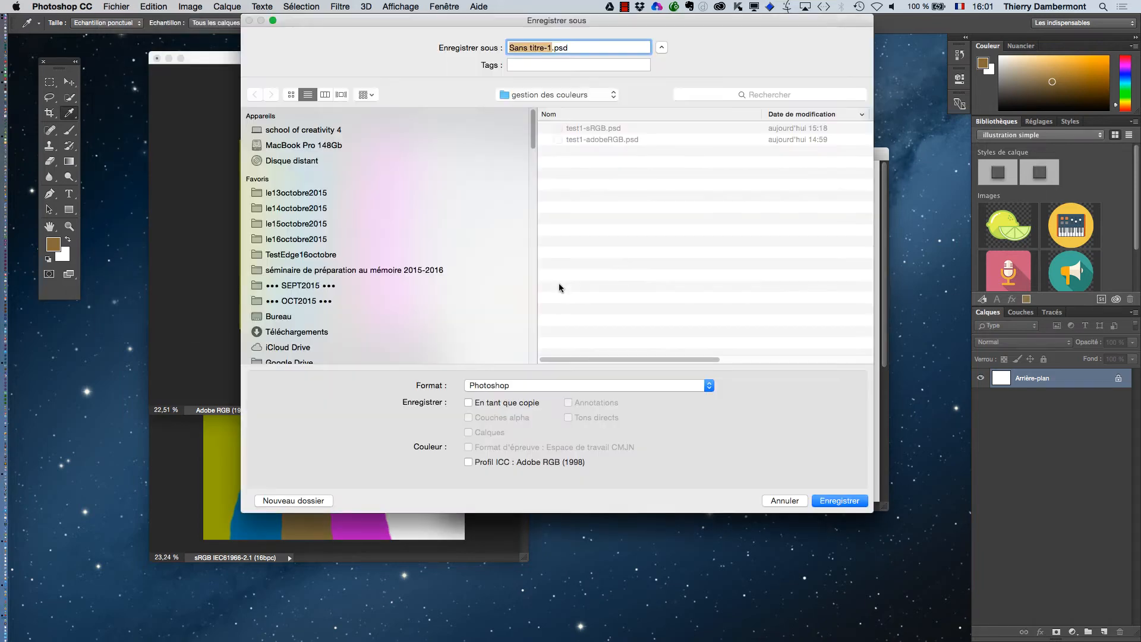
pyautogui.click(796, 501)
# Close the untitled document and arrange the test1-adobeRGB.psd and test1-sRGB.psd windows one above the other with matching widths
pyautogui.moveTo(607, 156); pyautogui.dragTo(653, 123)
pyautogui.click(498, 123)
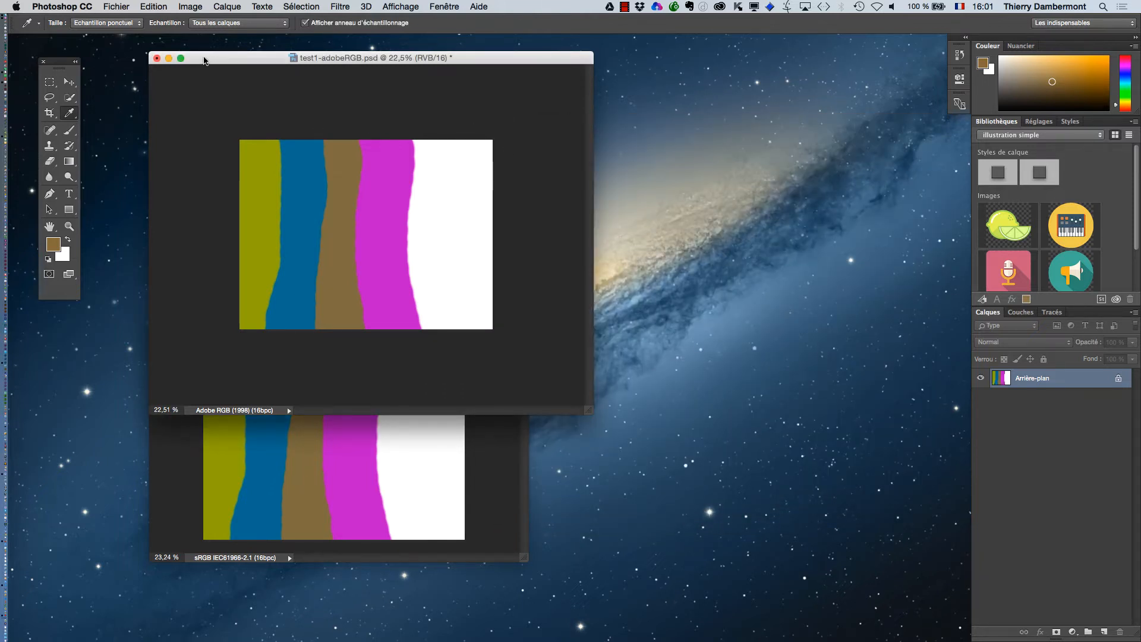
pyautogui.moveTo(208, 63); pyautogui.dragTo(301, 54)
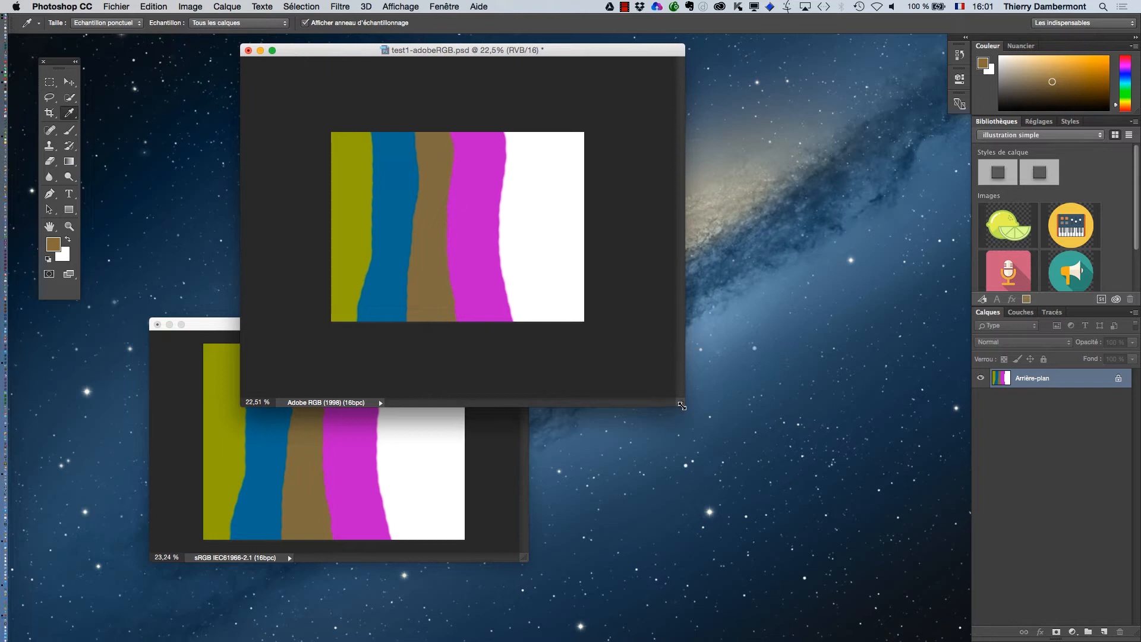
pyautogui.moveTo(669, 404); pyautogui.dragTo(588, 294)
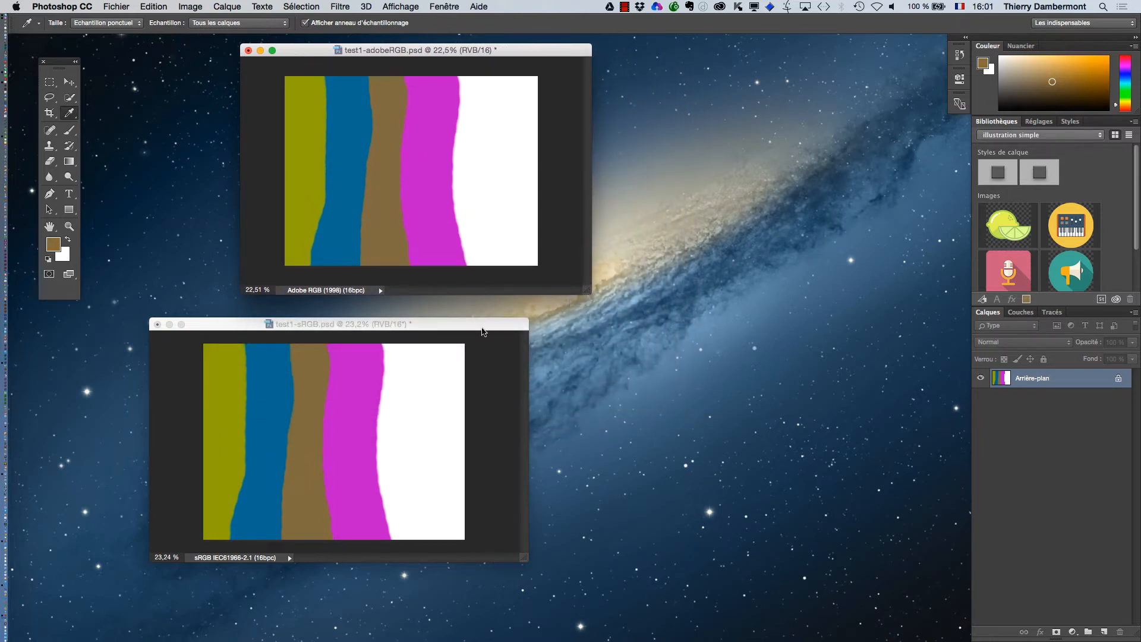
pyautogui.moveTo(484, 330)
pyautogui.mouseDown()
pyautogui.moveTo(515, 325)
pyautogui.moveTo(483, 323)
pyautogui.mouseUp()
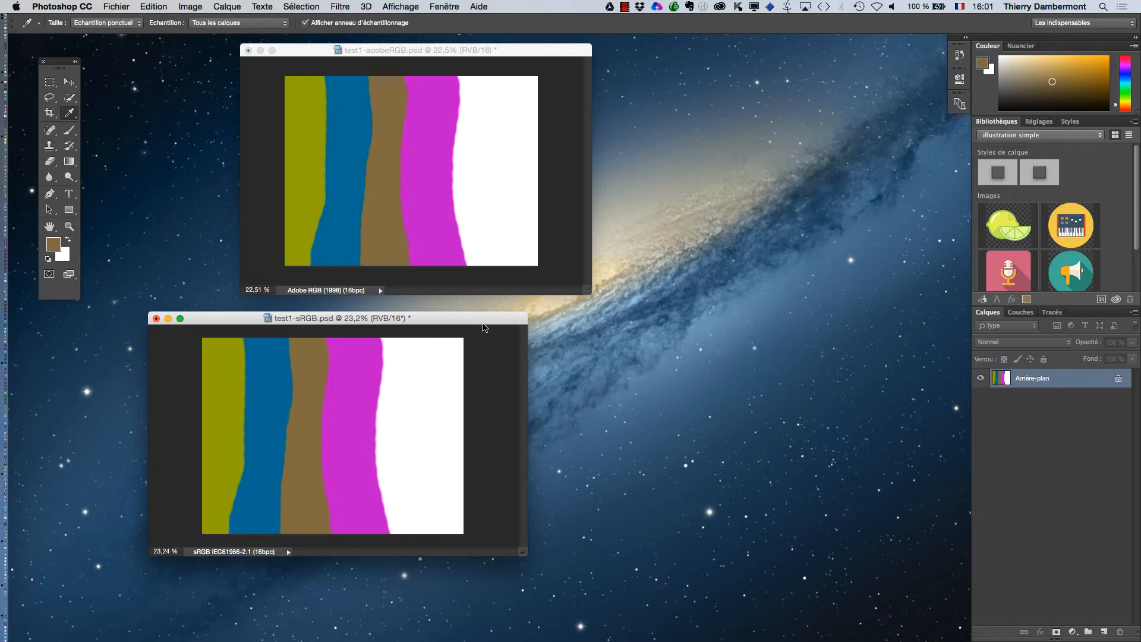
pyautogui.moveTo(535, 50); pyautogui.dragTo(444, 57)
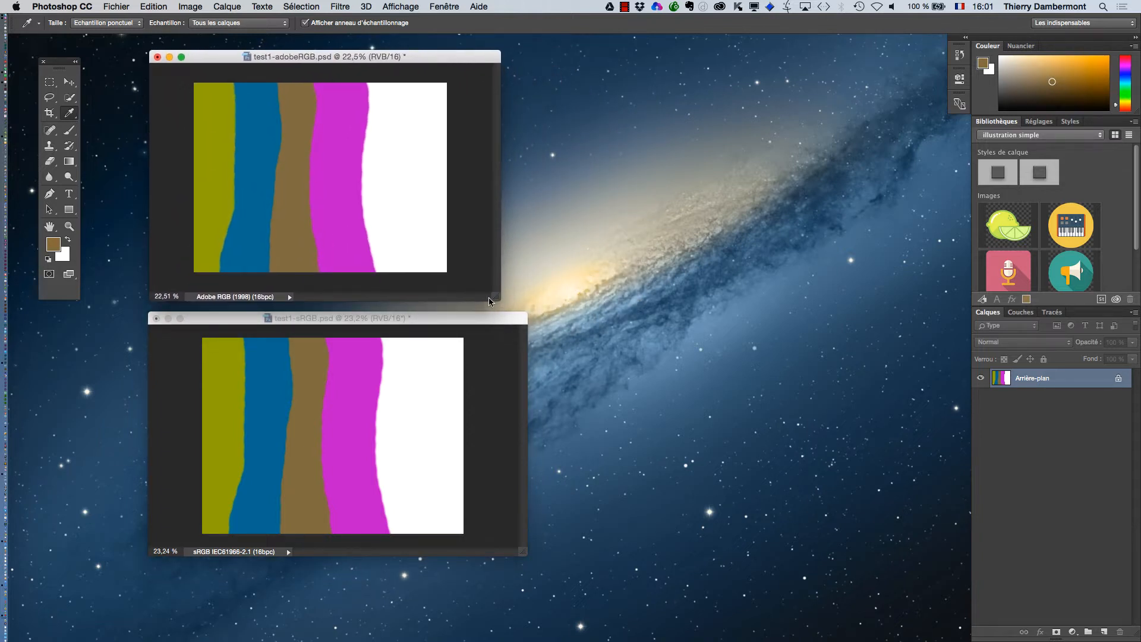
pyautogui.moveTo(493, 297); pyautogui.dragTo(520, 295)
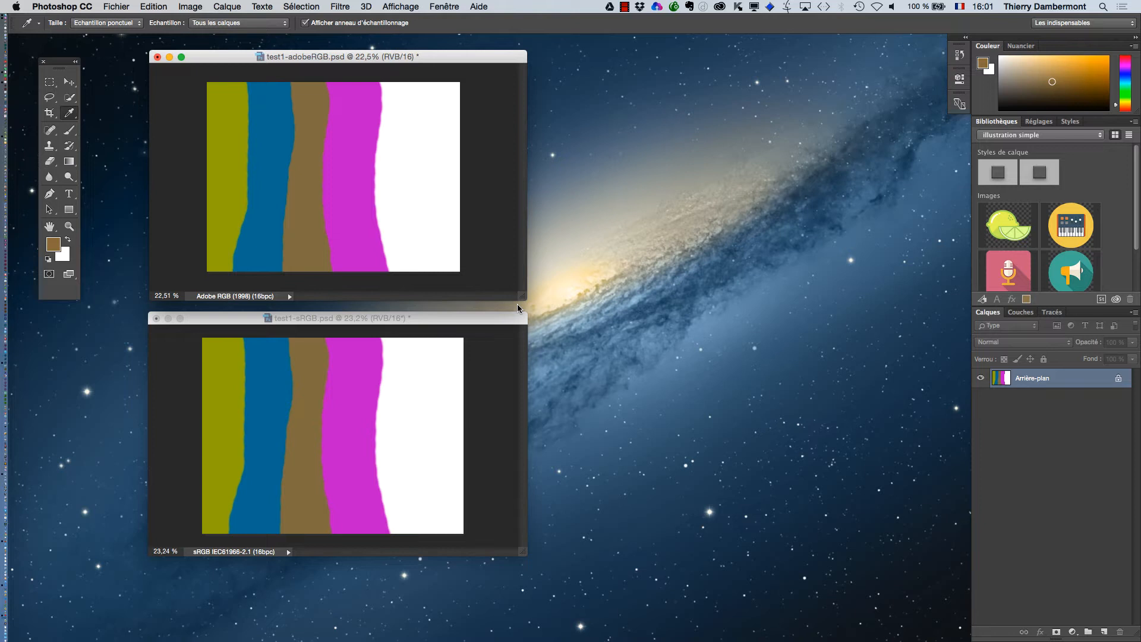
pyautogui.moveTo(380, 60)
pyautogui.mouseDown()
pyautogui.moveTo(473, 42)
pyautogui.moveTo(359, 60)
pyautogui.moveTo(373, 54)
pyautogui.mouseUp()
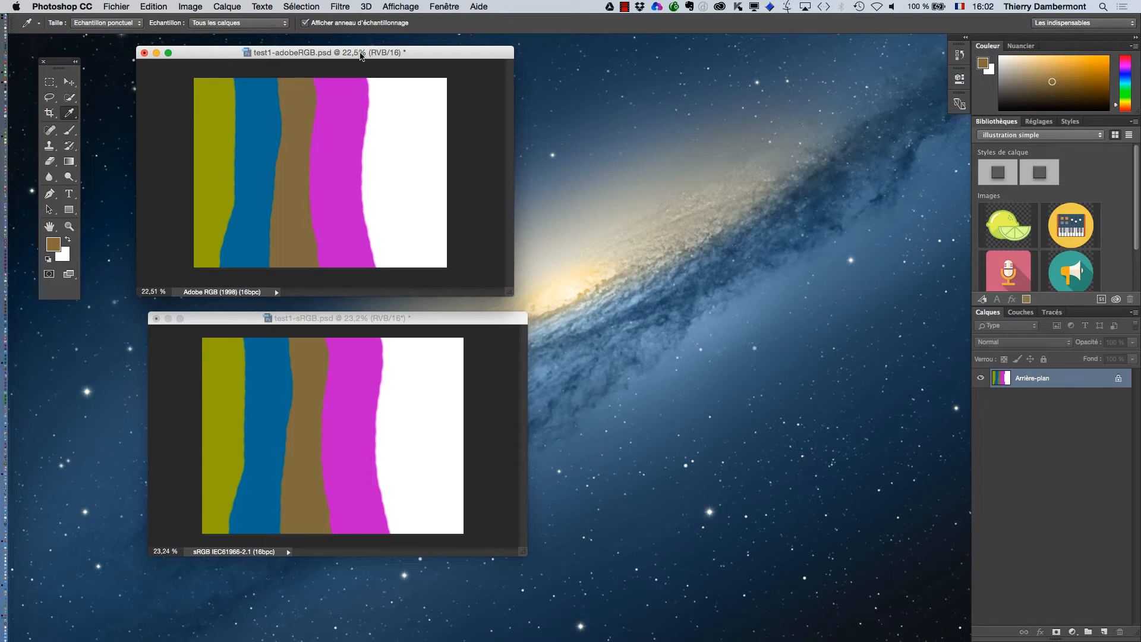
# Switch to the Firefox browser and search Google Images for "chromaticity diagram offset"
pyautogui.moveTo(360, 56); pyautogui.dragTo(340, 55)
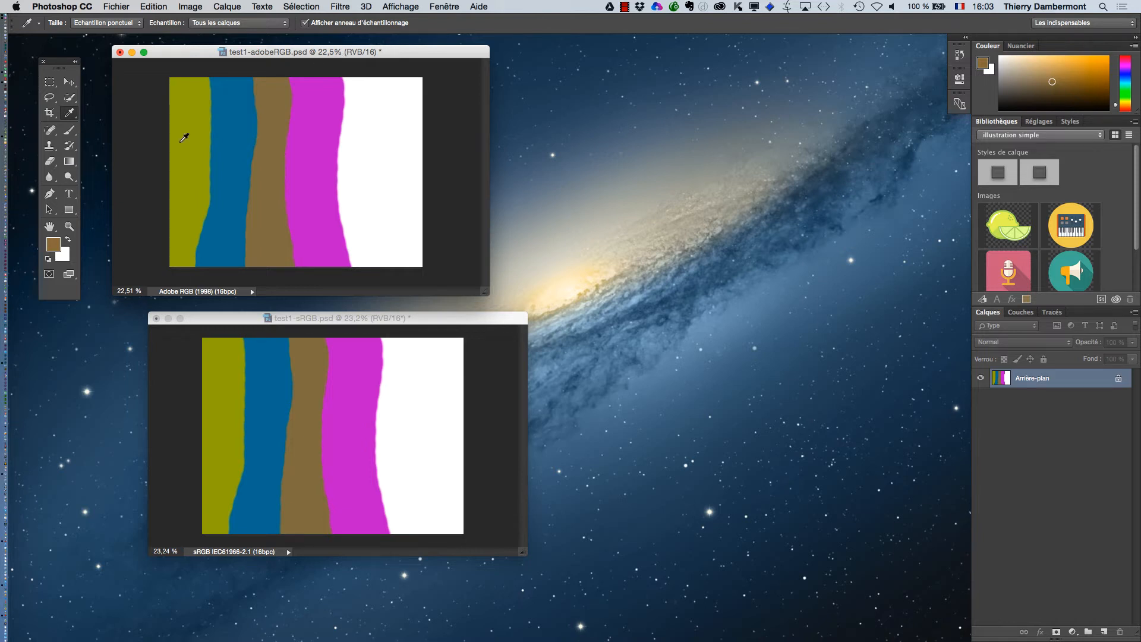
pyautogui.moveTo(6, 365)
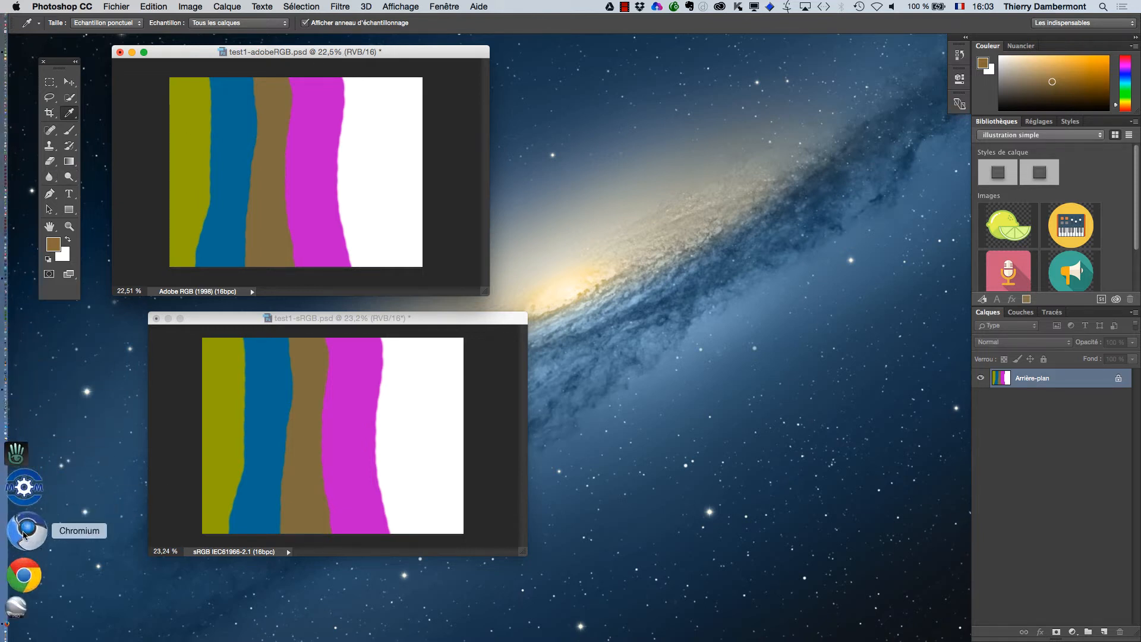
pyautogui.click(25, 531)
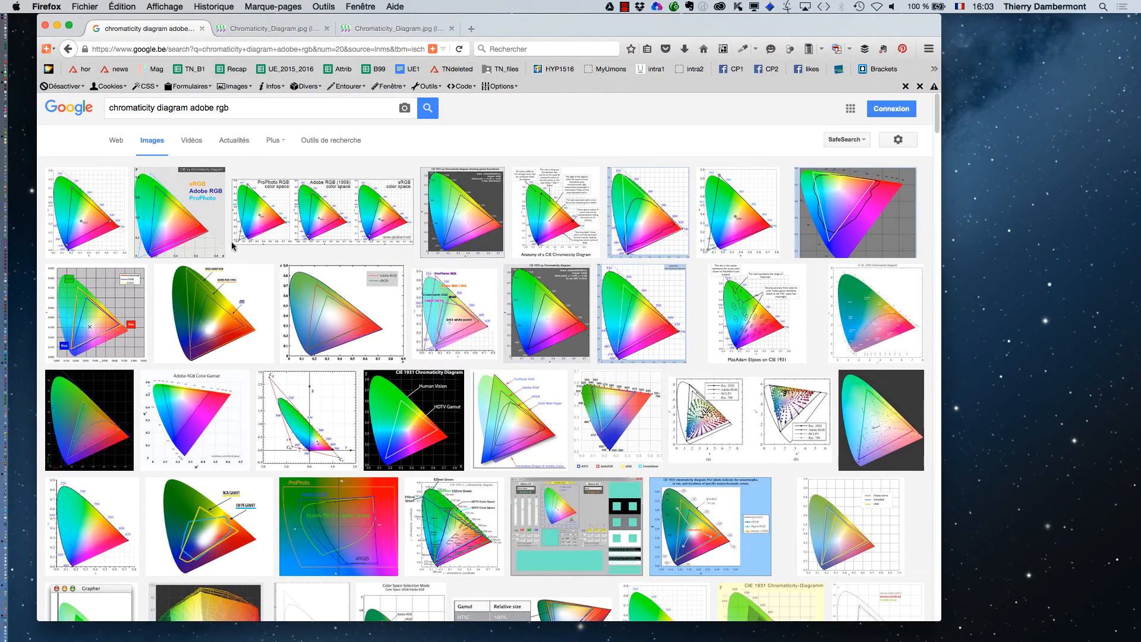
pyautogui.click(188, 109)
pyautogui.moveTo(189, 109); pyautogui.dragTo(266, 106)
pyautogui.press('BackSpace')
pyautogui.write('offset')
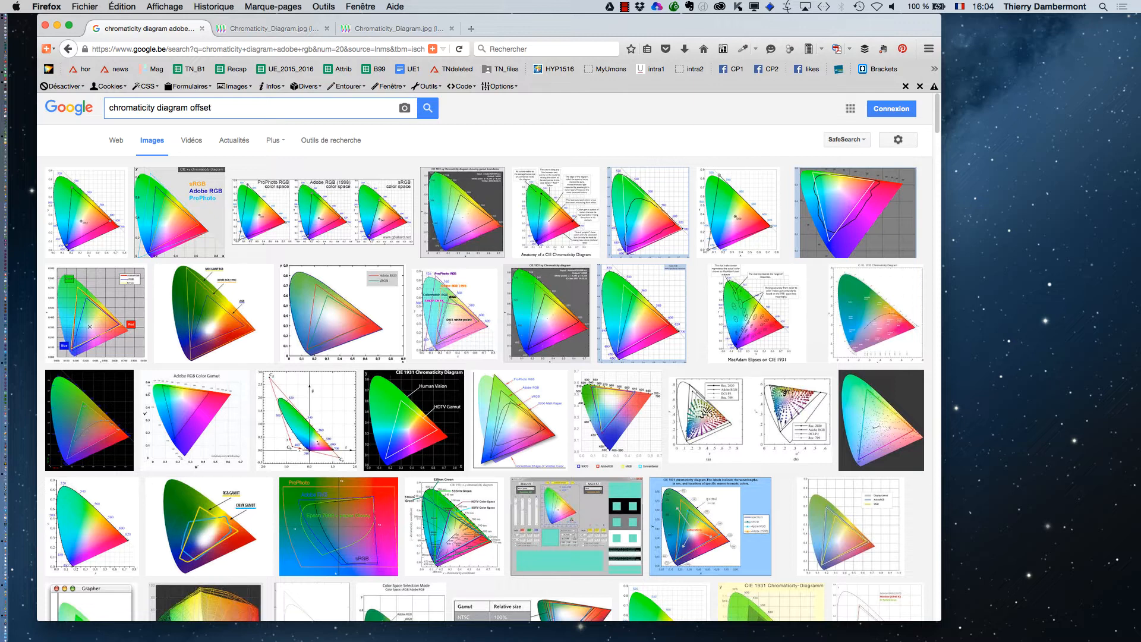
pyautogui.press('Return')
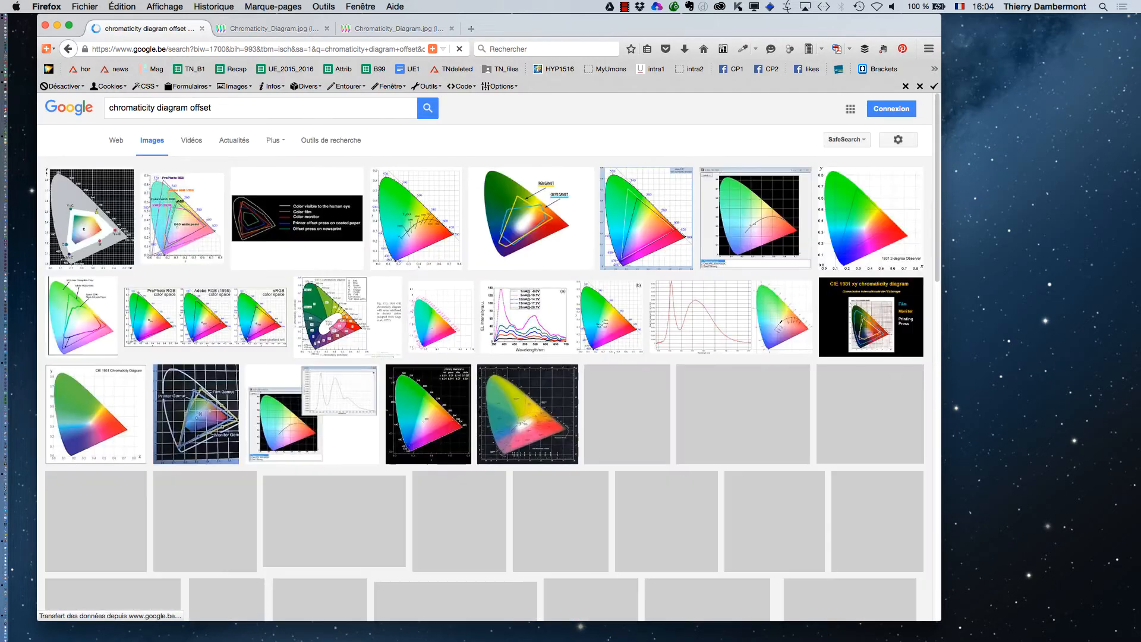
# Open two gamut diagrams from the results in new tabs and view the CIE1931xy gamut comparison image on its own
pyautogui.keyDown('super'); pyautogui.click(522, 221); pyautogui.keyUp('super')
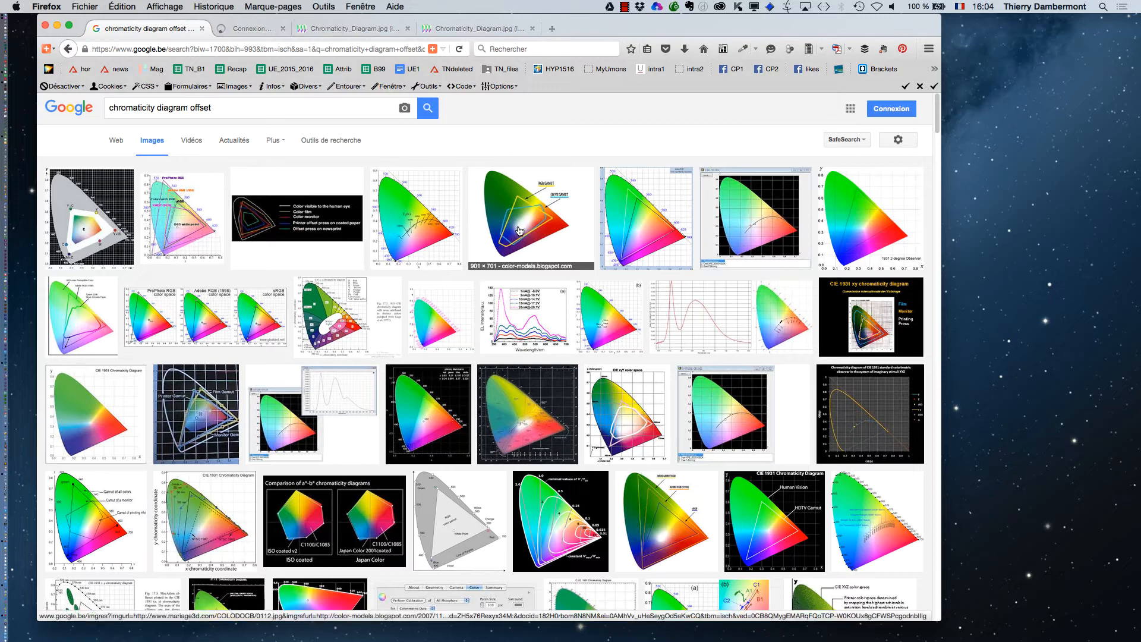
pyautogui.keyDown('super'); pyautogui.click(213, 228); pyautogui.keyUp('super')
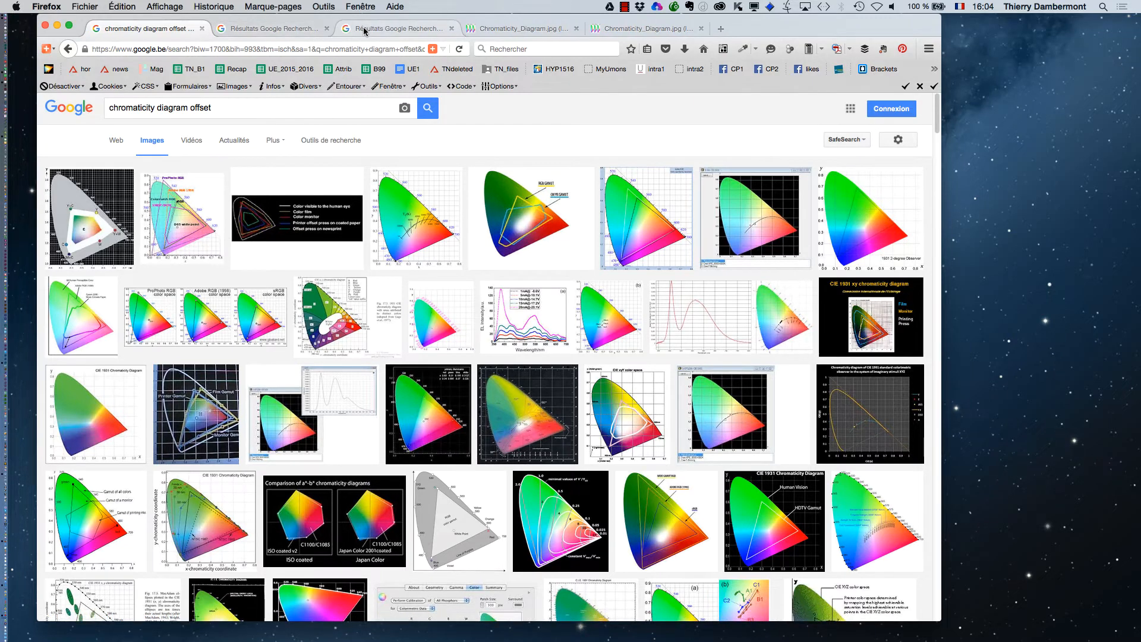
pyautogui.click(365, 31)
pyautogui.click(736, 316)
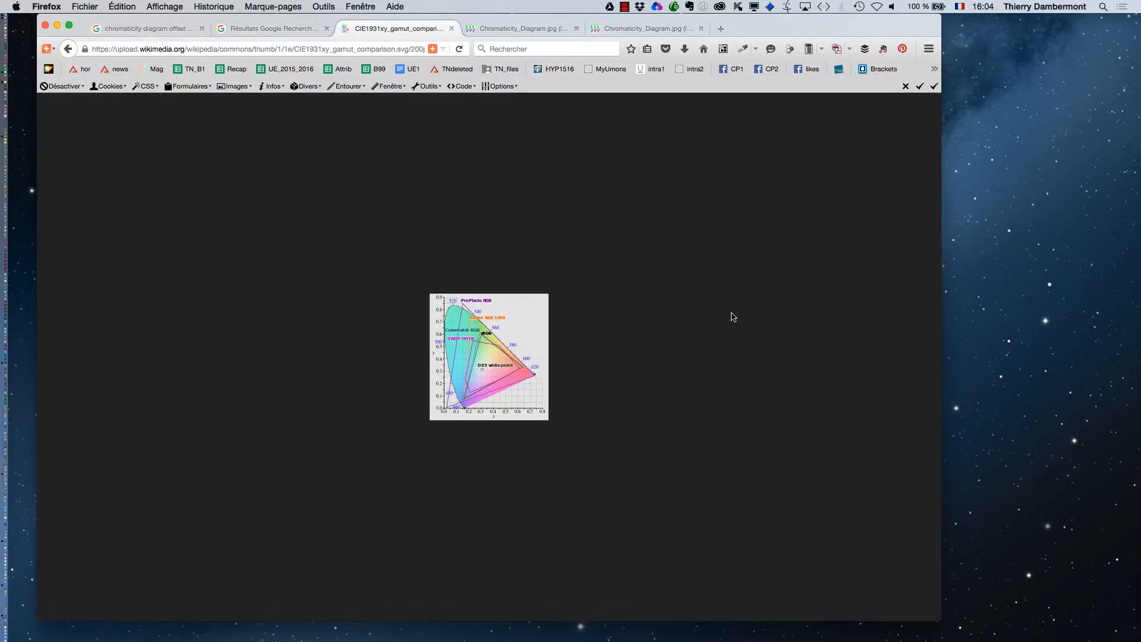
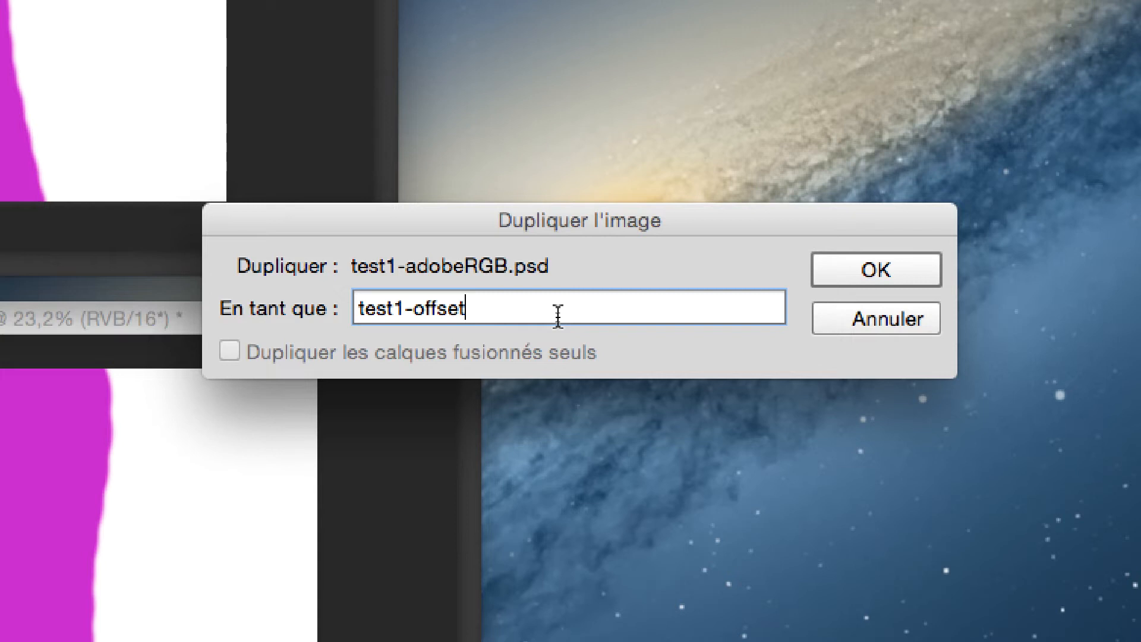
# Enter test1-offsetCoated as the name for the duplicate of test1-adobeRGB.psd
pyautogui.write('Coa')
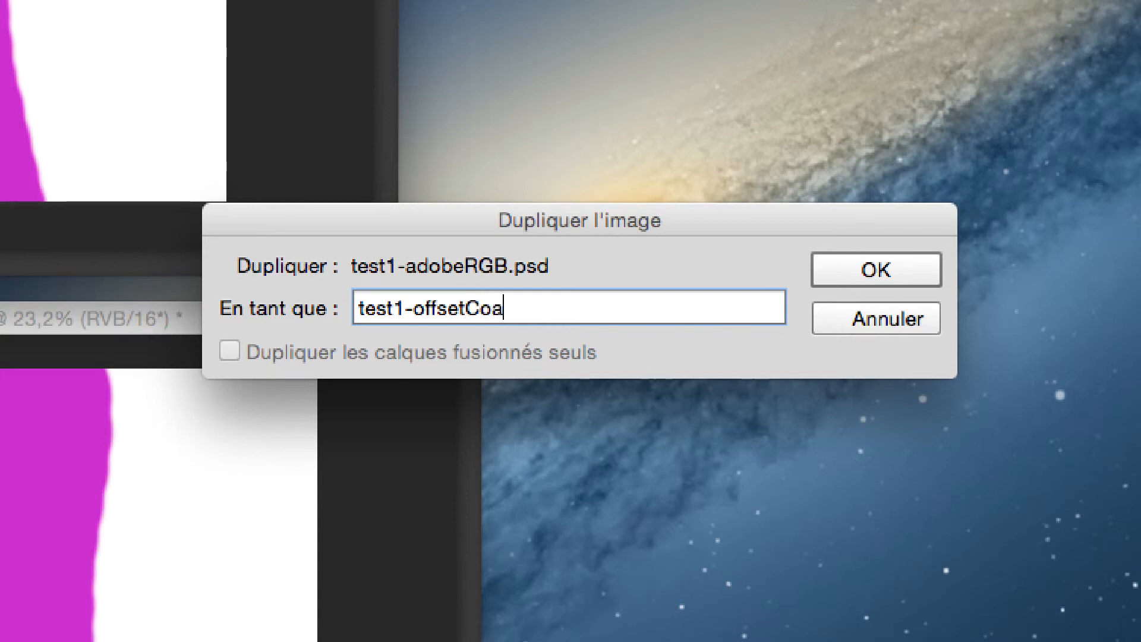
pyautogui.write('ted')
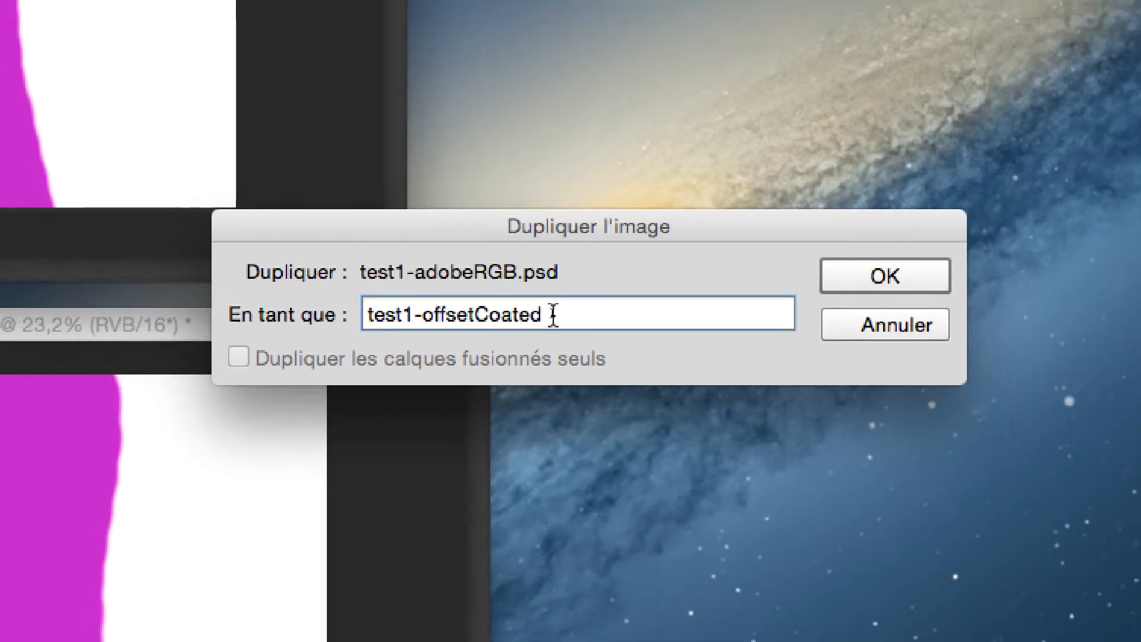
pyautogui.tripleClick(520, 314)
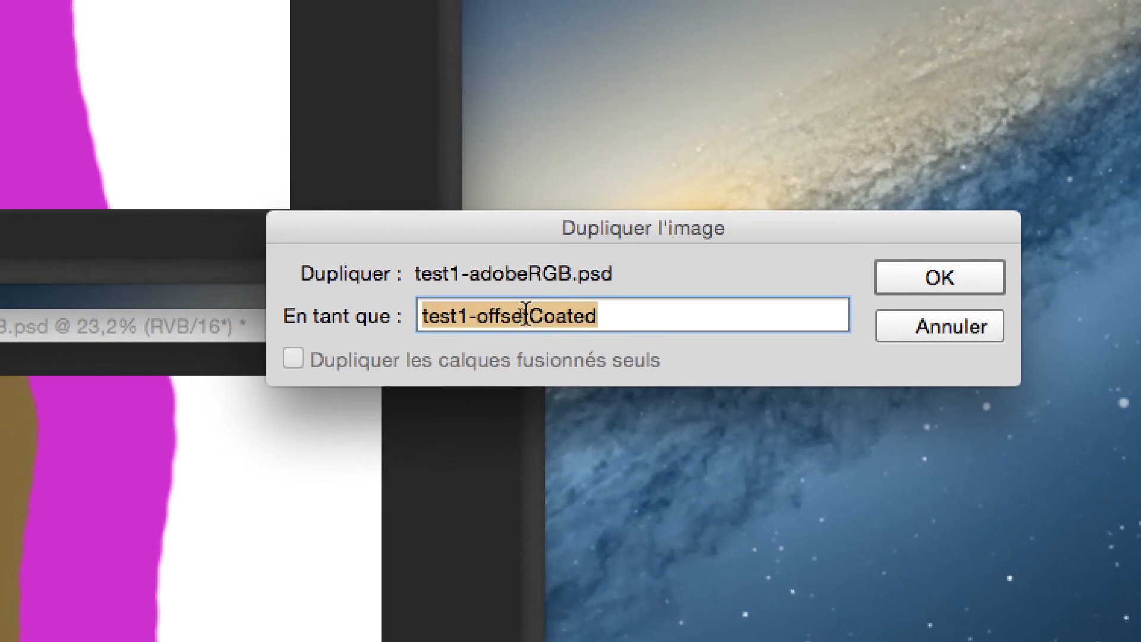
pyautogui.click(525, 314)
pyautogui.write('Un')
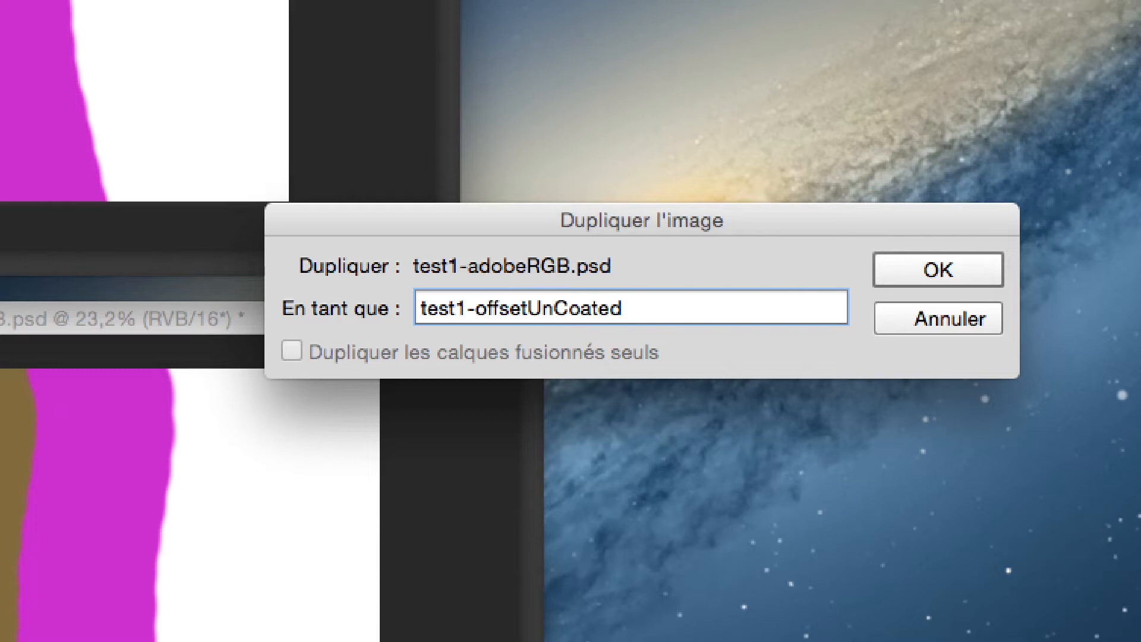
pyautogui.press('BackSpace')
pyautogui.press('BackSpace')
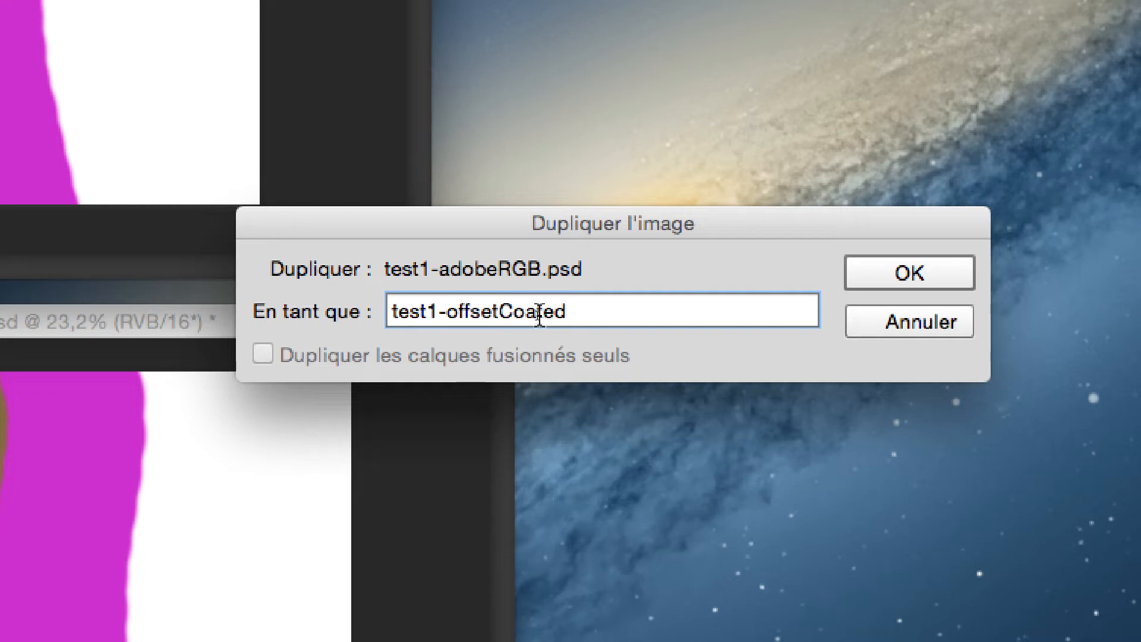
# Extend the duplicate's name to test1-offsetCoatedEuropeen and create the duplicate image
pyautogui.tripleClick(574, 314)
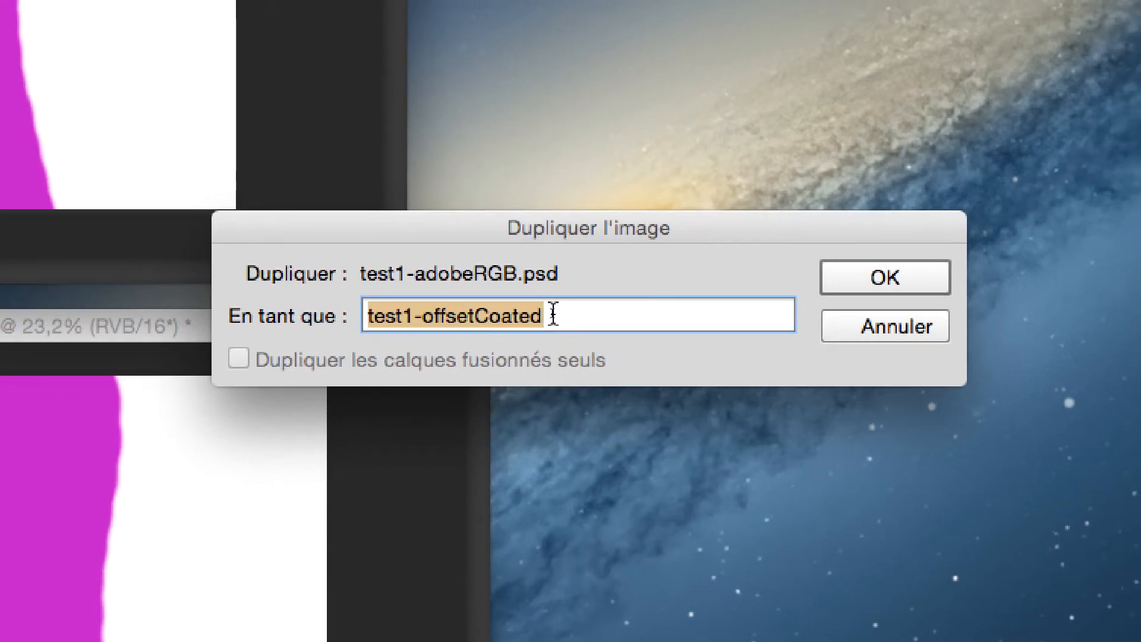
pyautogui.click(552, 314)
pyautogui.write('Euro')
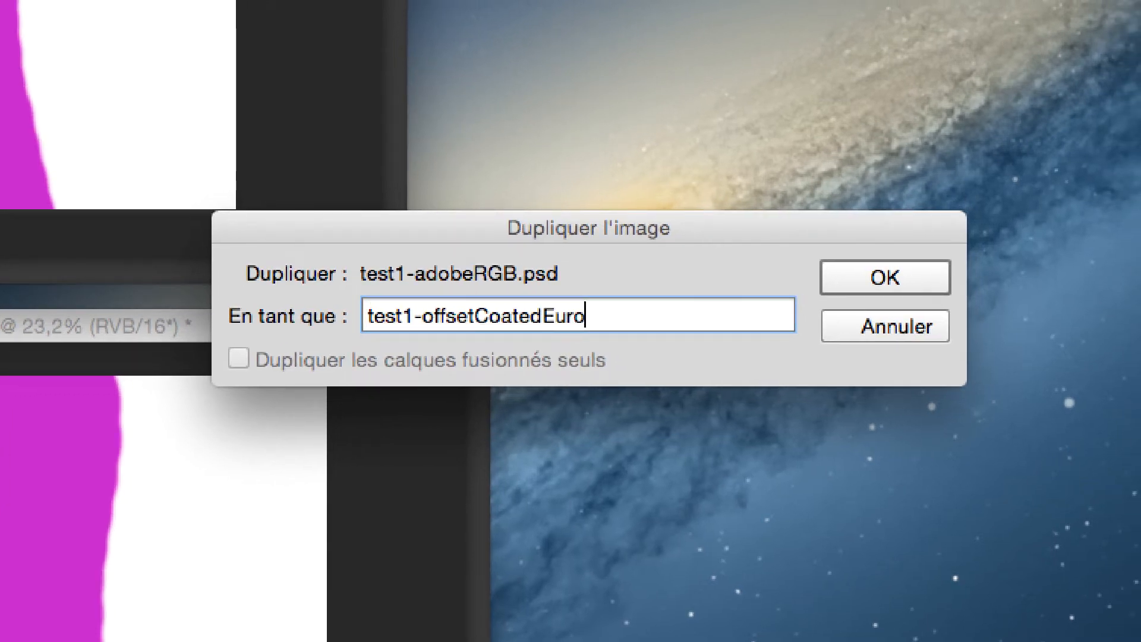
pyautogui.write('peen')
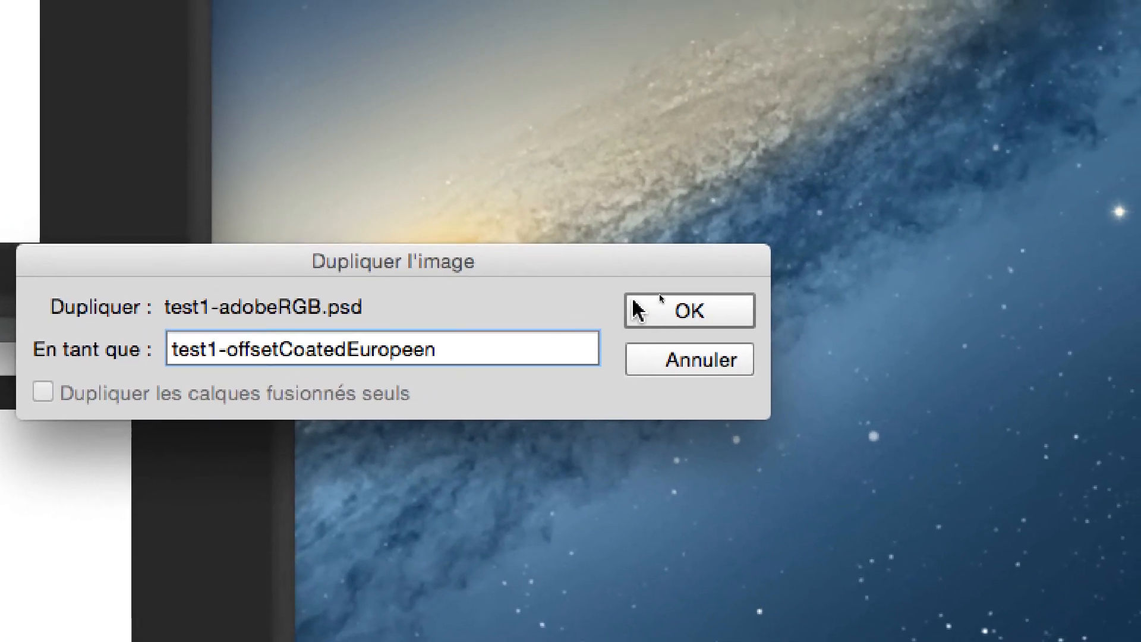
pyautogui.click(832, 273)
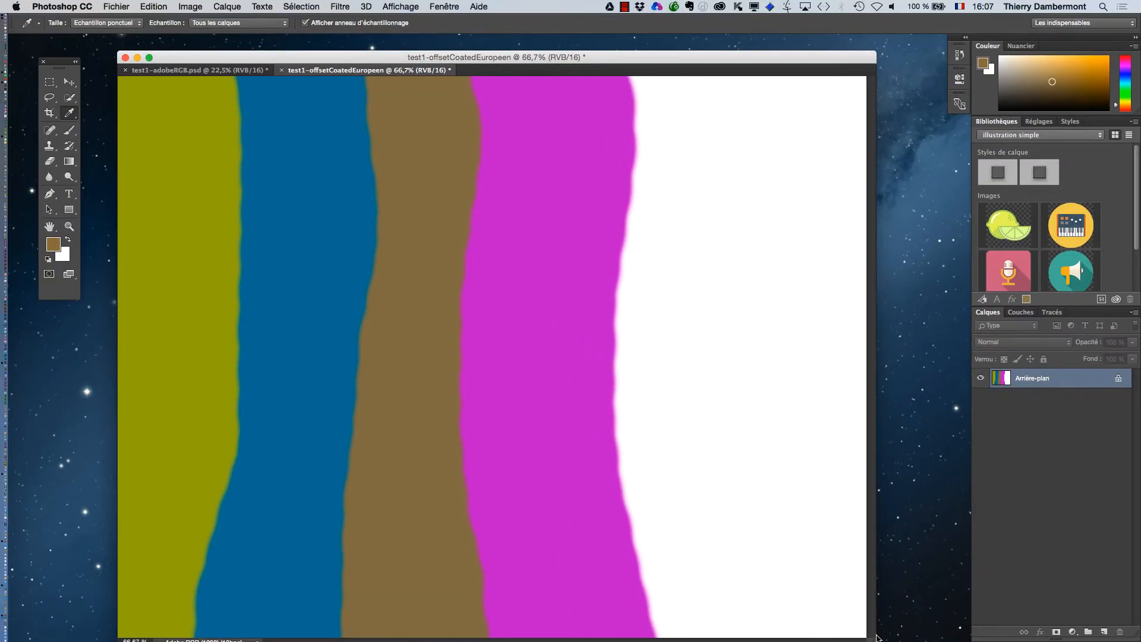
# Separate test1-offsetCoatedEuropeen into its own smaller window beside test1-adobeRGB.psd and zoom it out to about 30%
pyautogui.moveTo(876, 637); pyautogui.dragTo(541, 364)
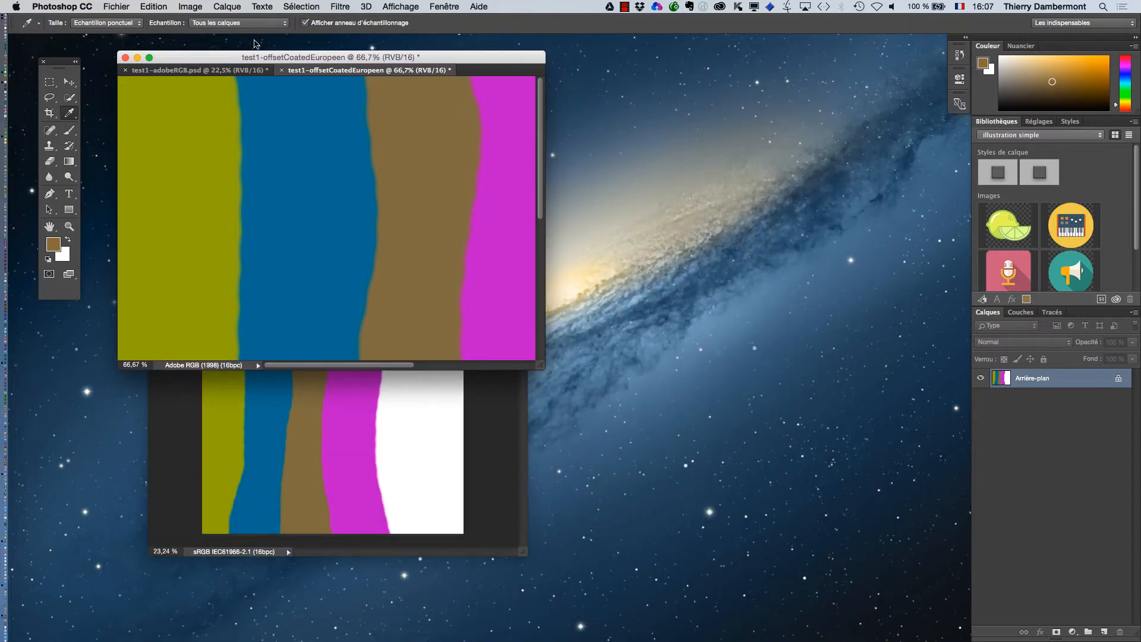
pyautogui.moveTo(300, 70); pyautogui.dragTo(618, 67)
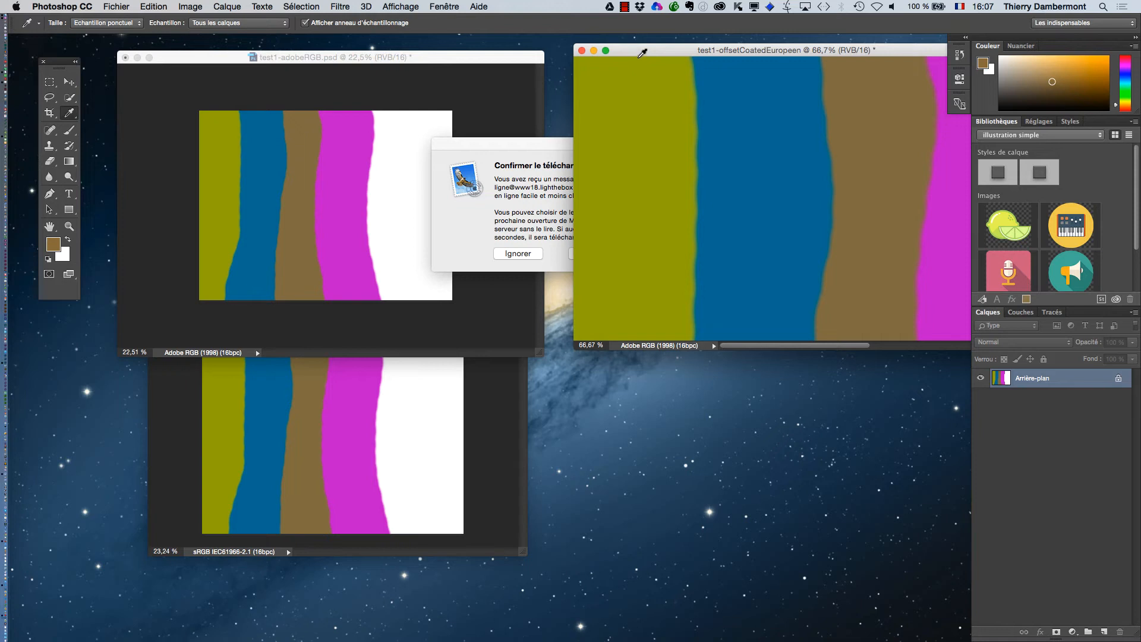
pyautogui.moveTo(737, 55); pyautogui.dragTo(707, 88)
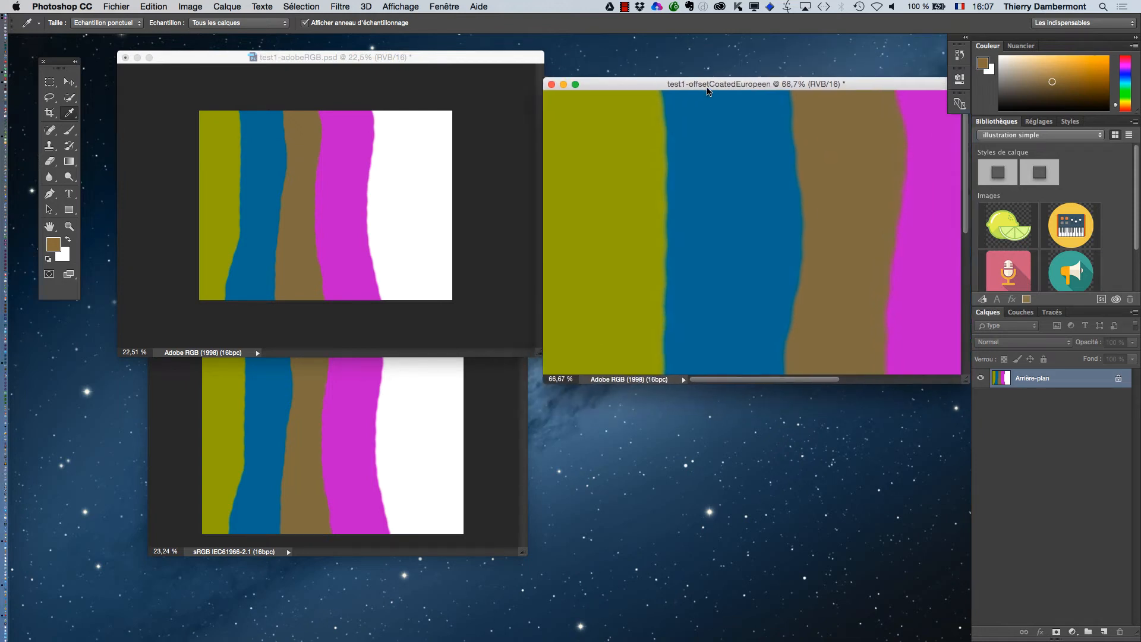
pyautogui.scroll(-5, 767, 193)
pyautogui.scroll(3, 769, 189)
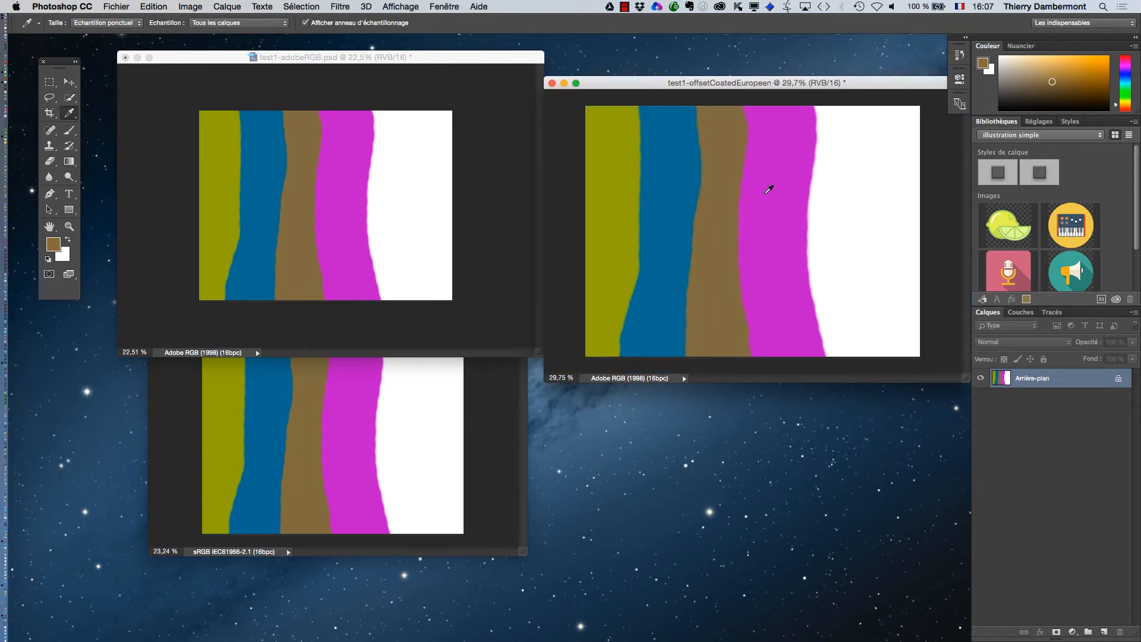
# Detach the Couches panel as a floating panel and enlarge it enough to show all four channel entries
pyautogui.click(1020, 313)
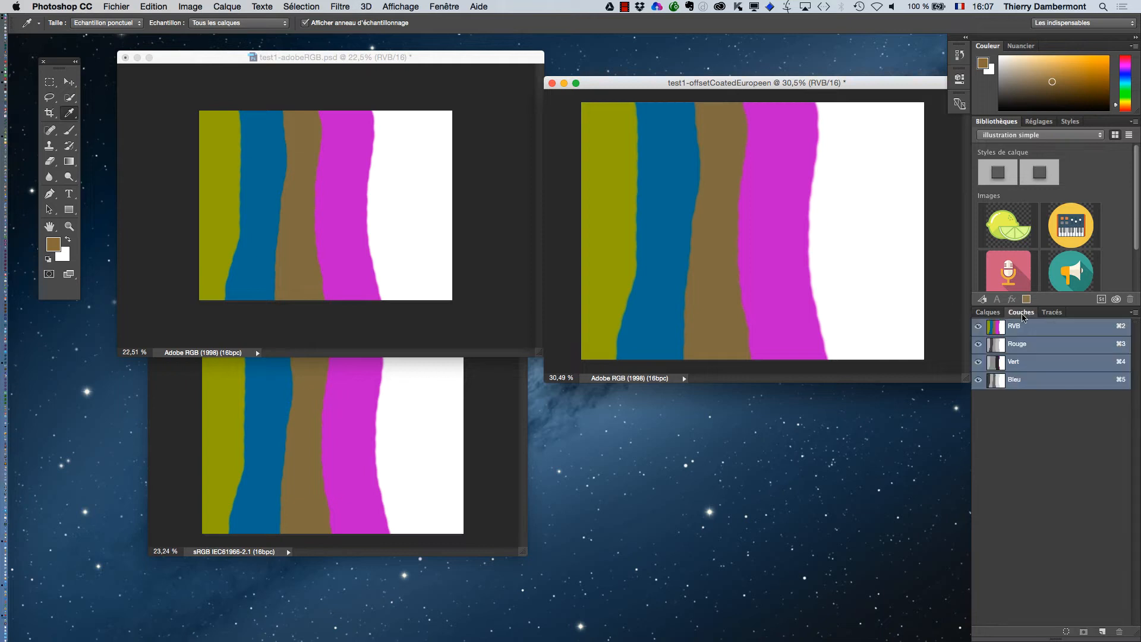
pyautogui.moveTo(1022, 313); pyautogui.dragTo(707, 233)
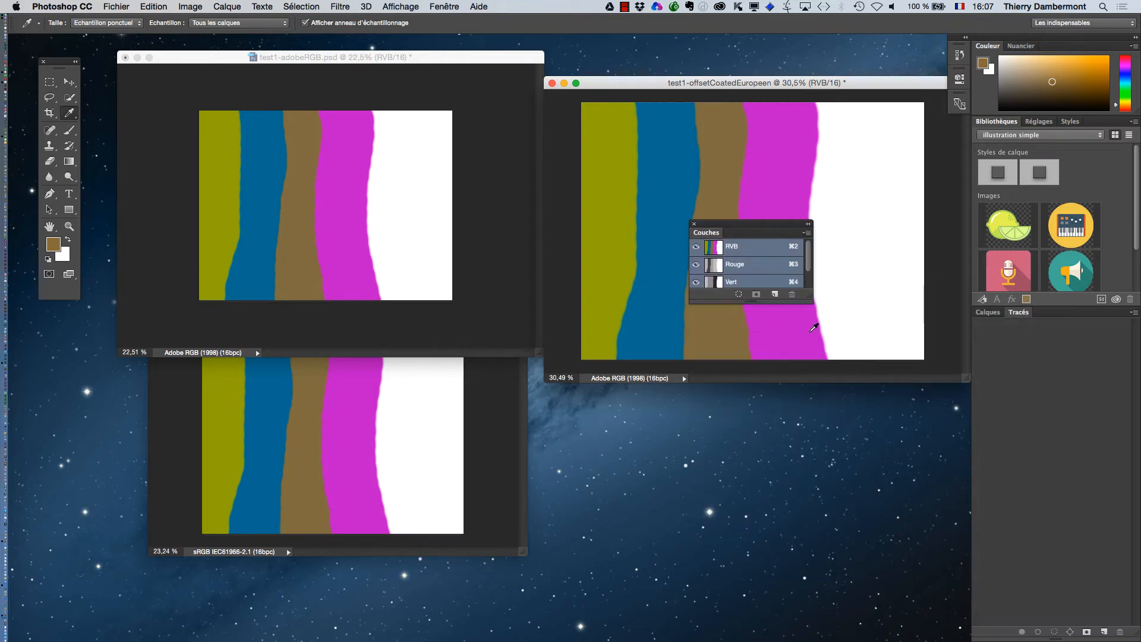
pyautogui.moveTo(813, 306); pyautogui.dragTo(856, 387)
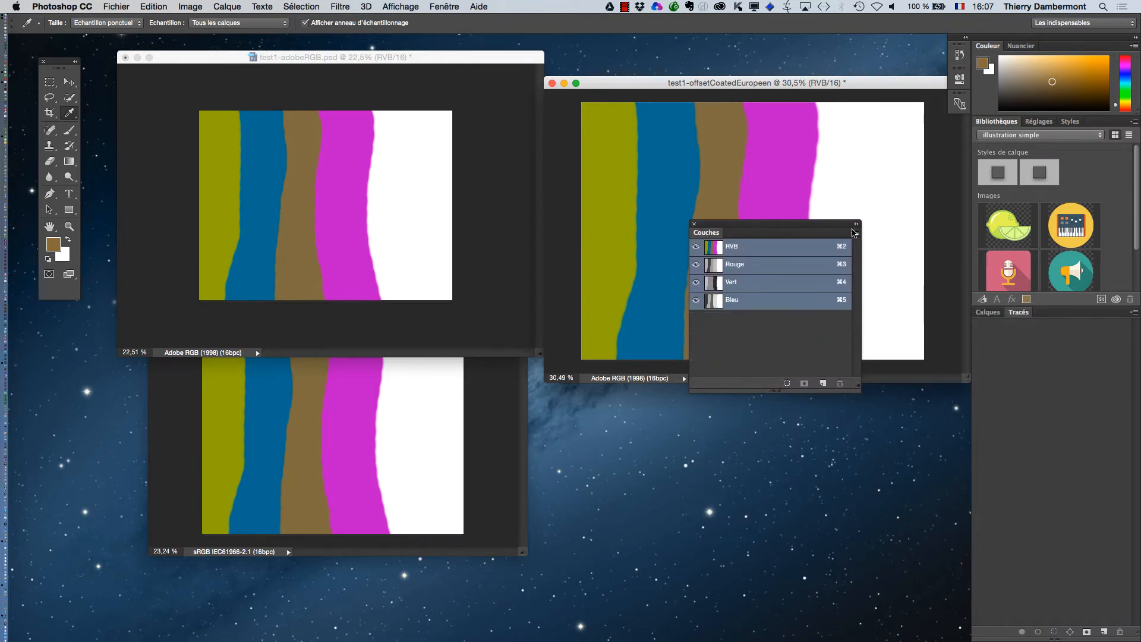
# Set the Couches panel's thumbnails to the largest size
pyautogui.click(854, 232)
pyautogui.click(902, 356)
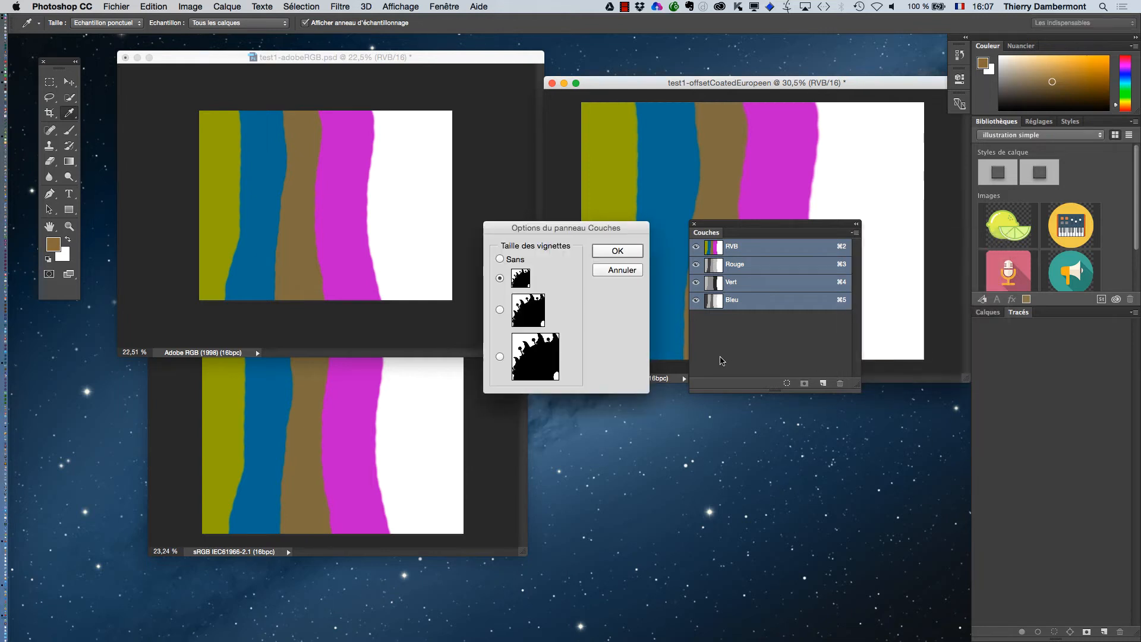
pyautogui.click(539, 355)
pyautogui.click(645, 247)
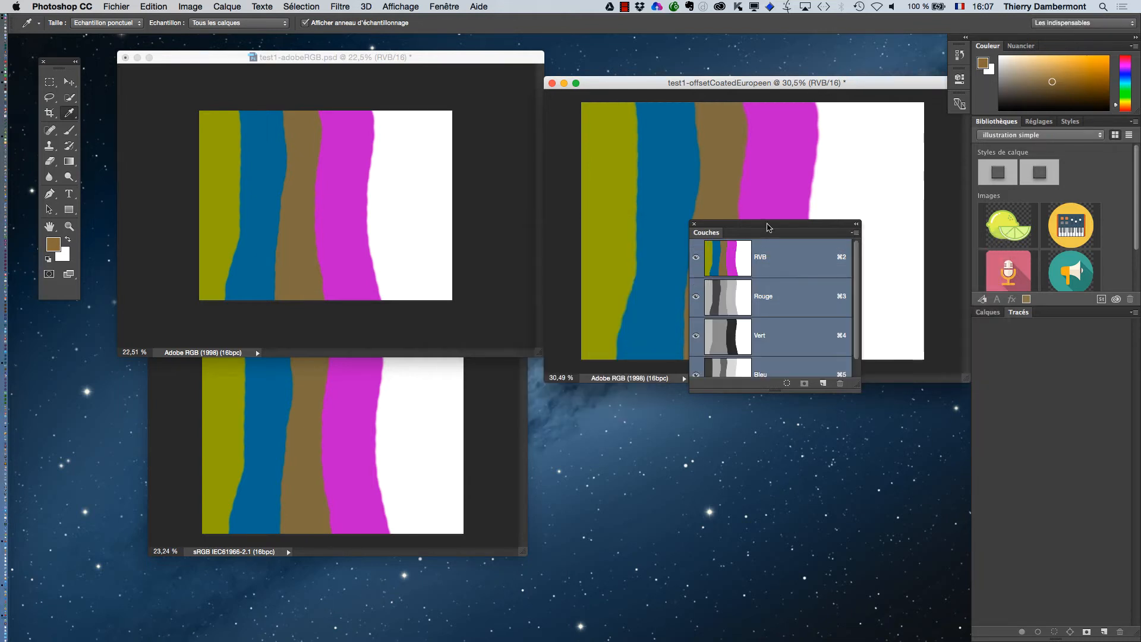
# Arrange the enlarged Couches panel below the test1-offsetCoatedEuropeen window so both the image and its channels are visible
pyautogui.moveTo(768, 233); pyautogui.dragTo(671, 404)
pyautogui.moveTo(758, 547); pyautogui.dragTo(859, 623)
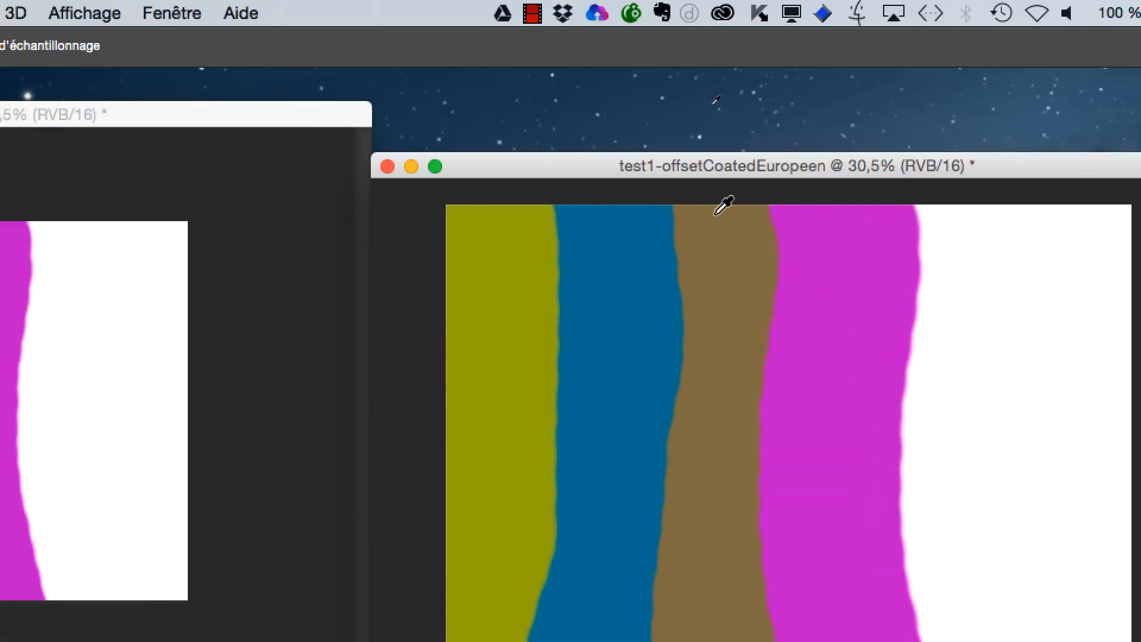
pyautogui.moveTo(717, 178); pyautogui.dragTo(735, 160)
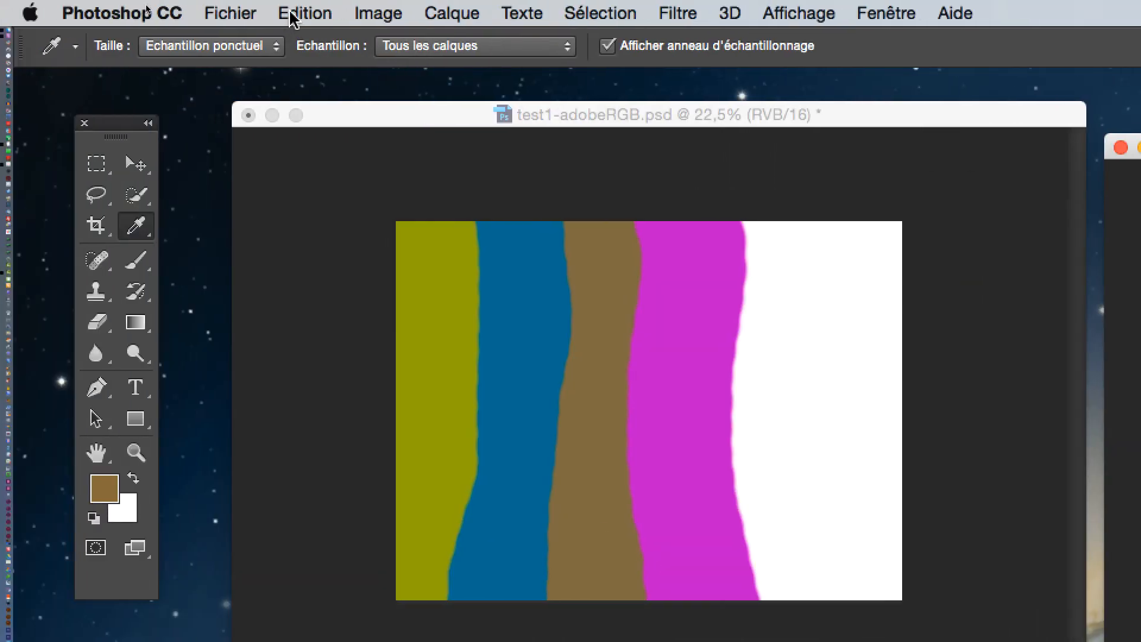
# Start a profile conversion of test1-offsetCoatedEuropeen with Coated FOGRA39 (ISO 12647-2:2004) as the destination profile
pyautogui.click(298, 18)
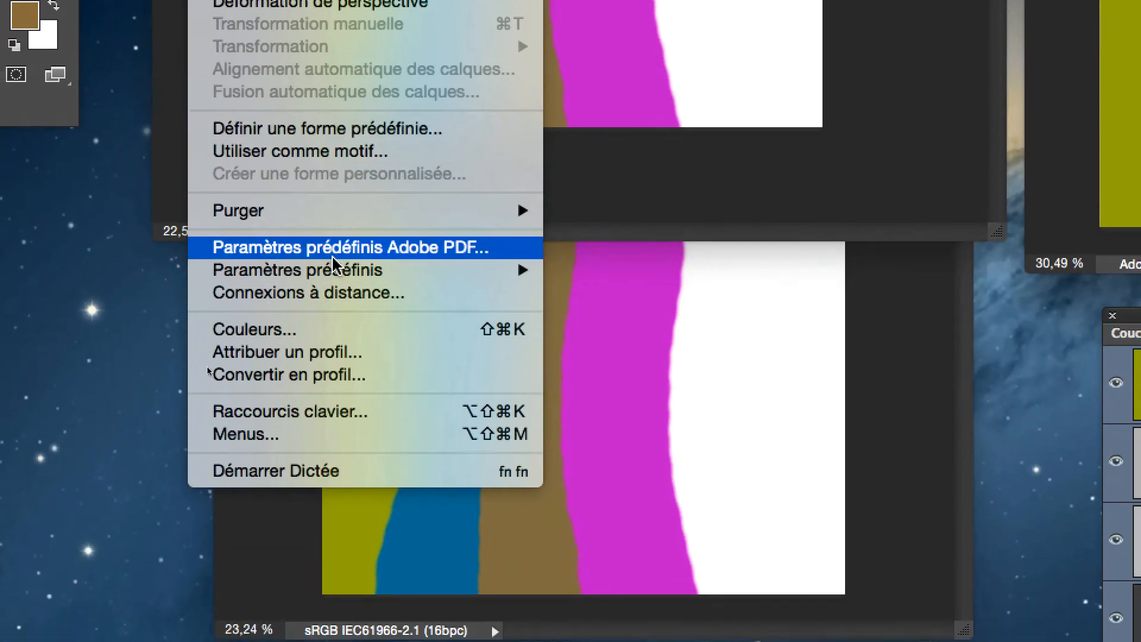
pyautogui.click(330, 304)
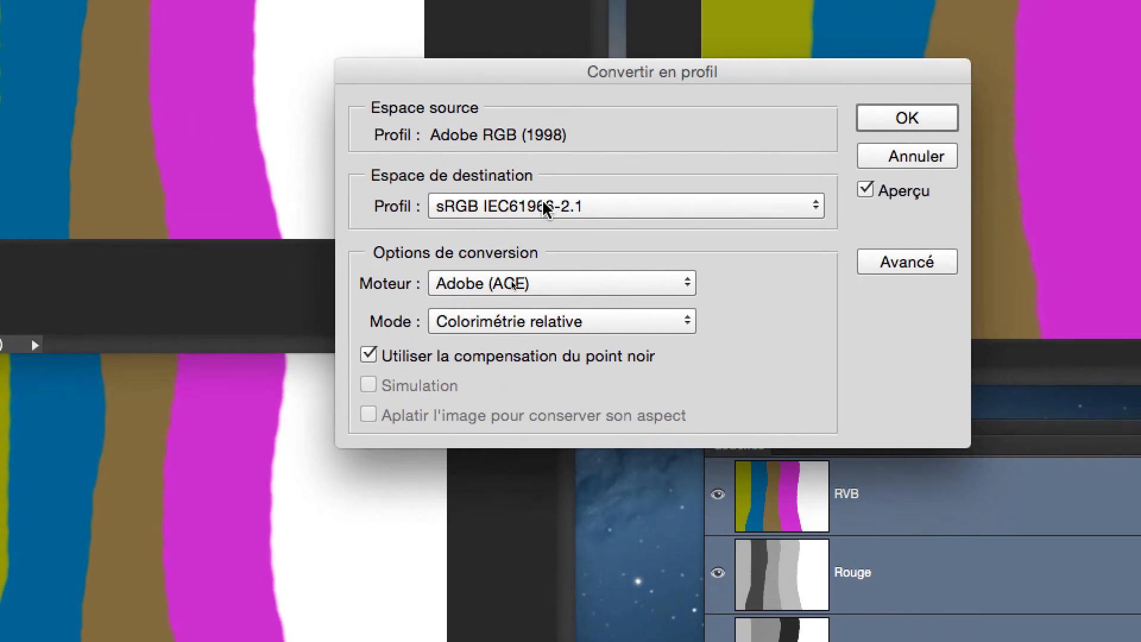
pyautogui.click(613, 93)
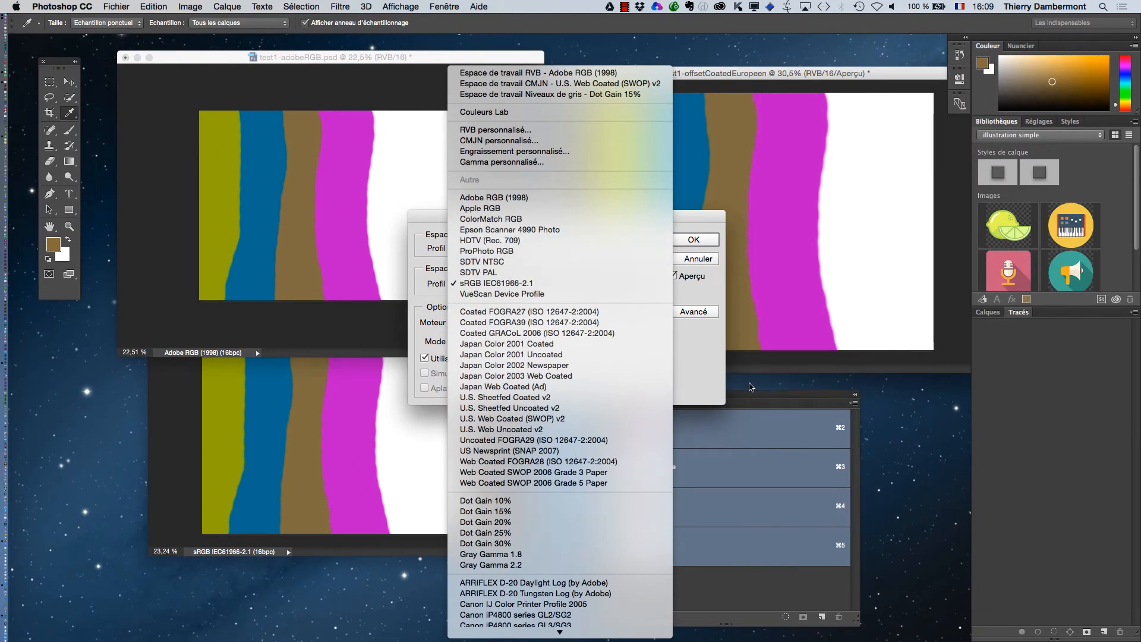
pyautogui.click(714, 376)
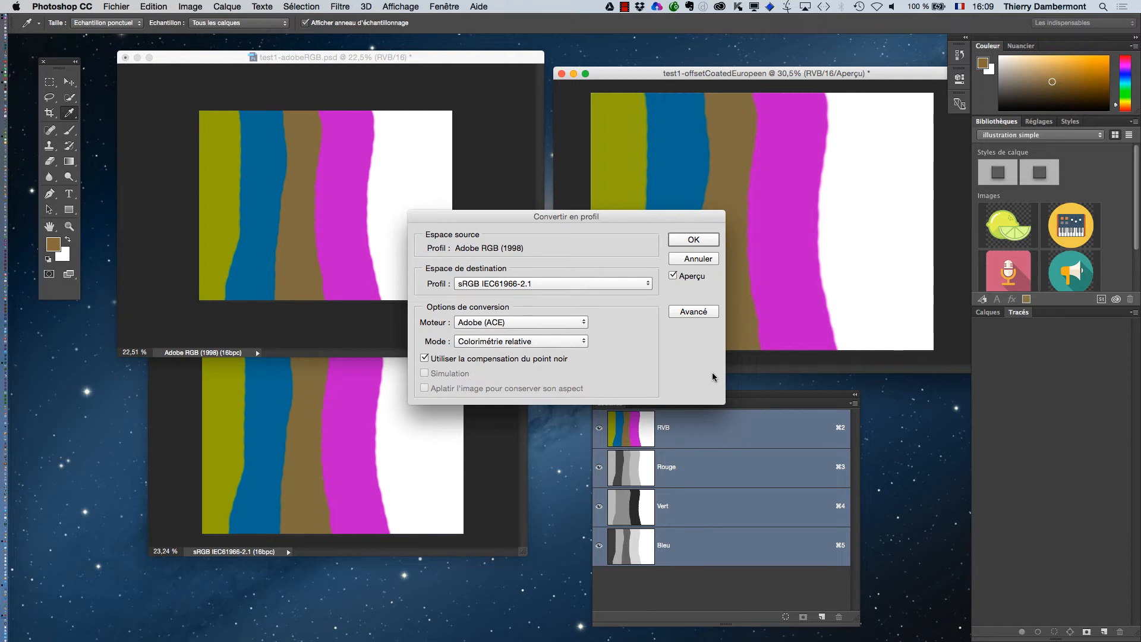
pyautogui.click(555, 284)
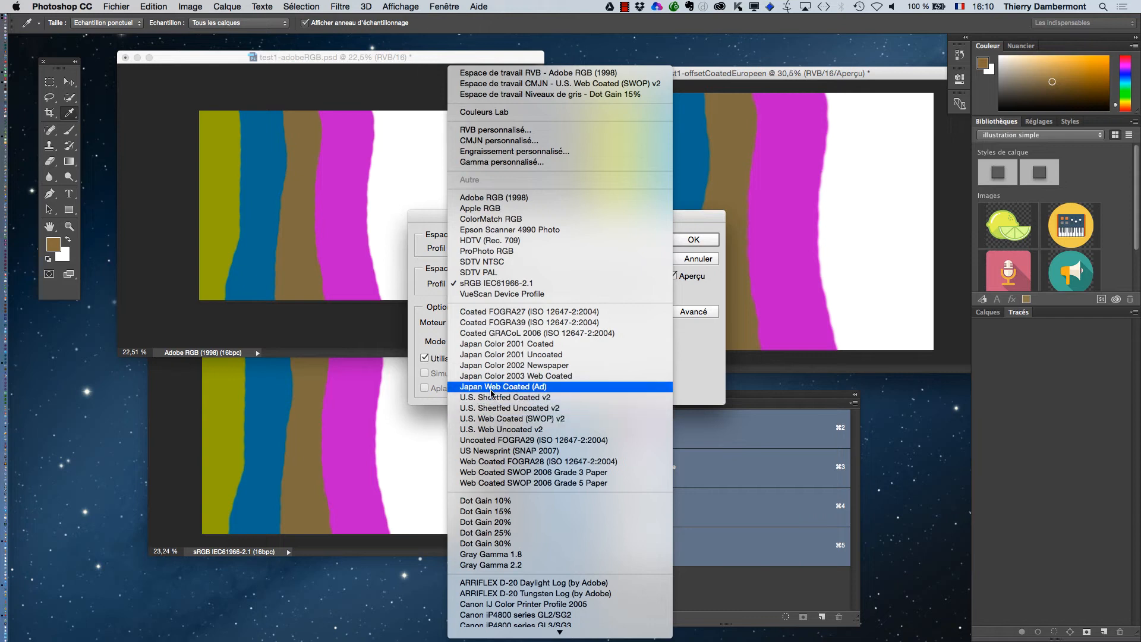
pyautogui.click(554, 323)
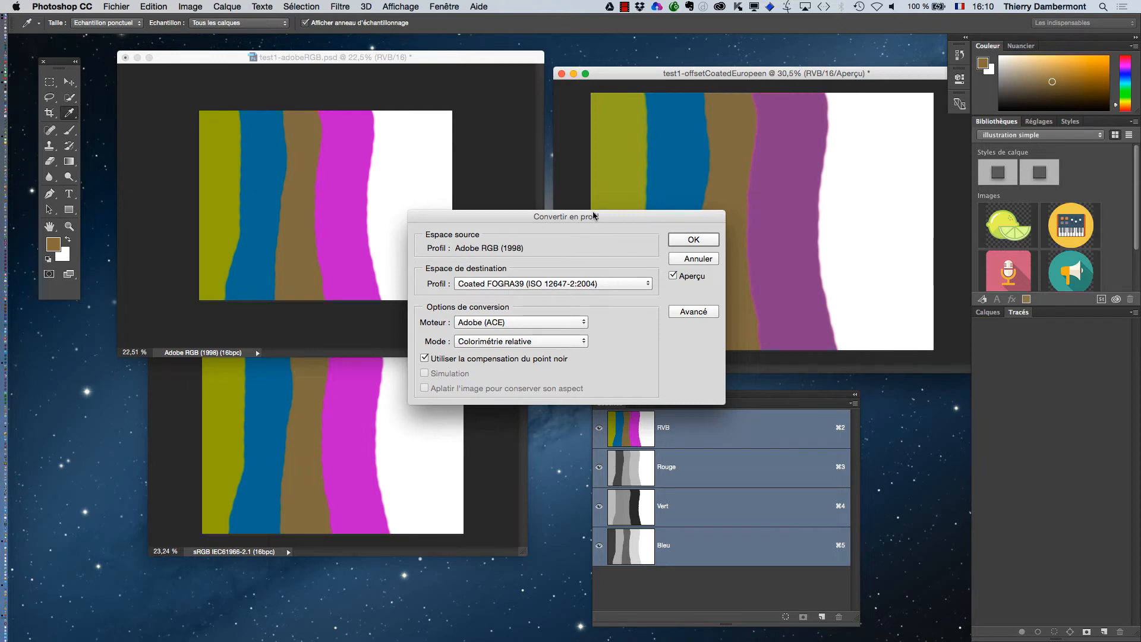
# Move the Convertir en profil dialog below the test1-offsetCoatedEuropeen image so its preview can be compared with the original
pyautogui.moveTo(597, 218); pyautogui.dragTo(632, 359)
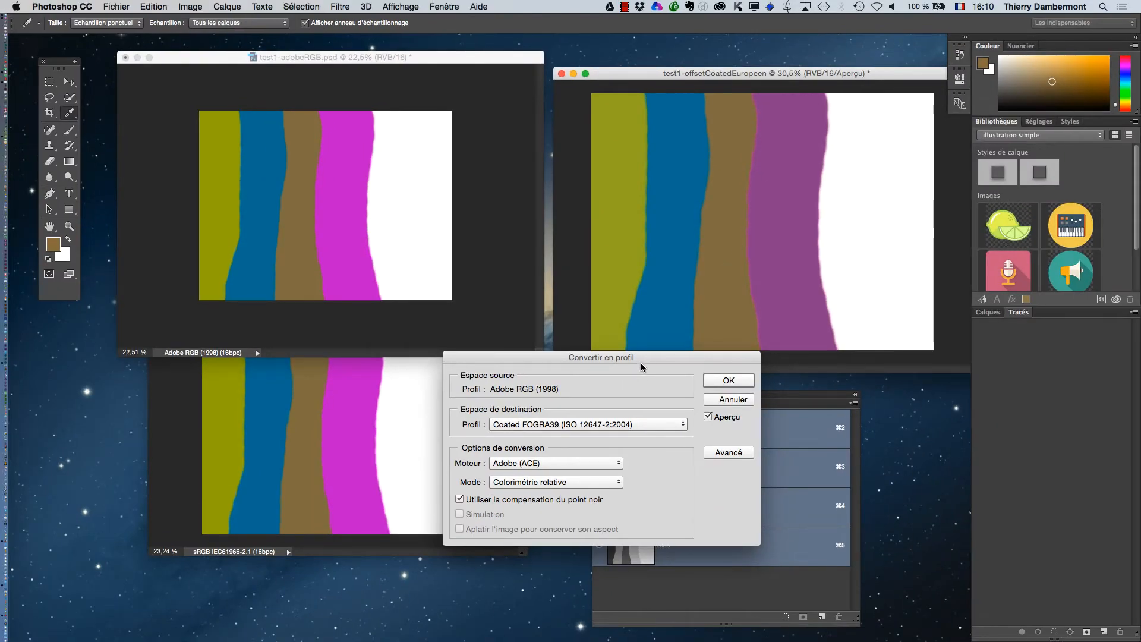
pyautogui.moveTo(642, 360); pyautogui.dragTo(740, 389)
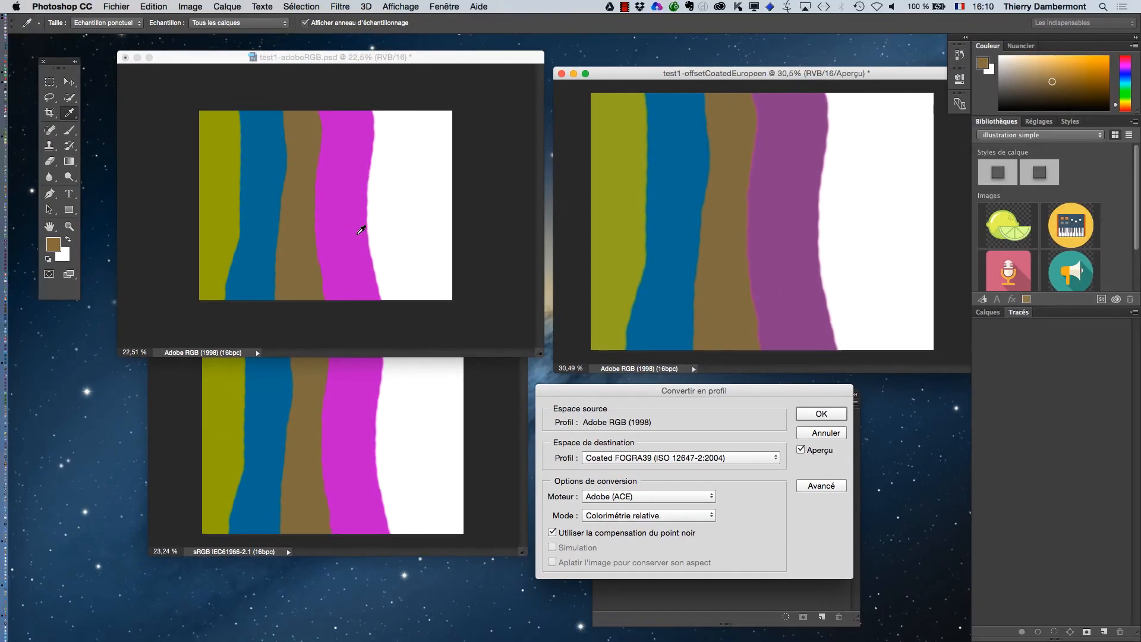
pyautogui.moveTo(603, 393); pyautogui.dragTo(559, 375)
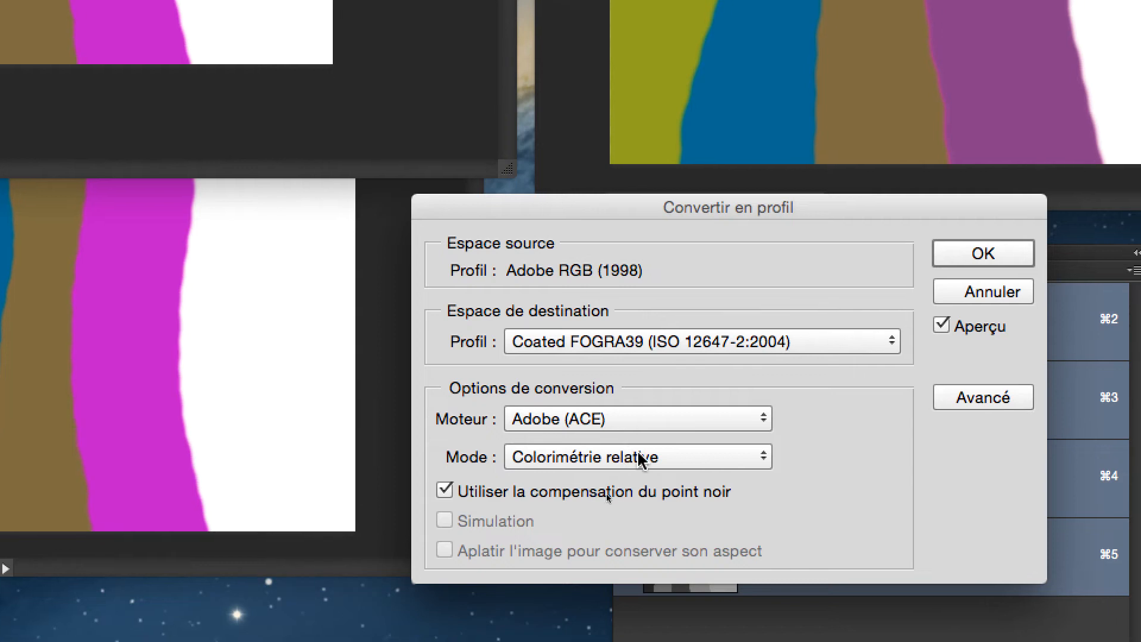
# Preview the Saturation, Perception and Colorimétrie absolue modes, return to Colorimétrie relative, and apply the profile conversion
pyautogui.click(639, 458)
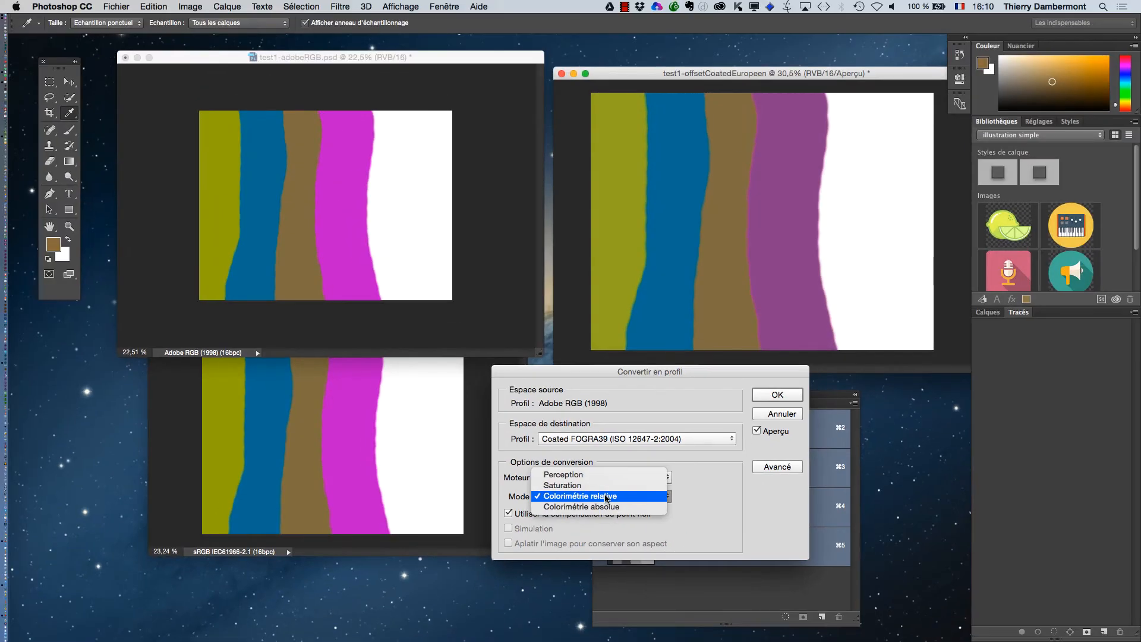
pyautogui.click(620, 434)
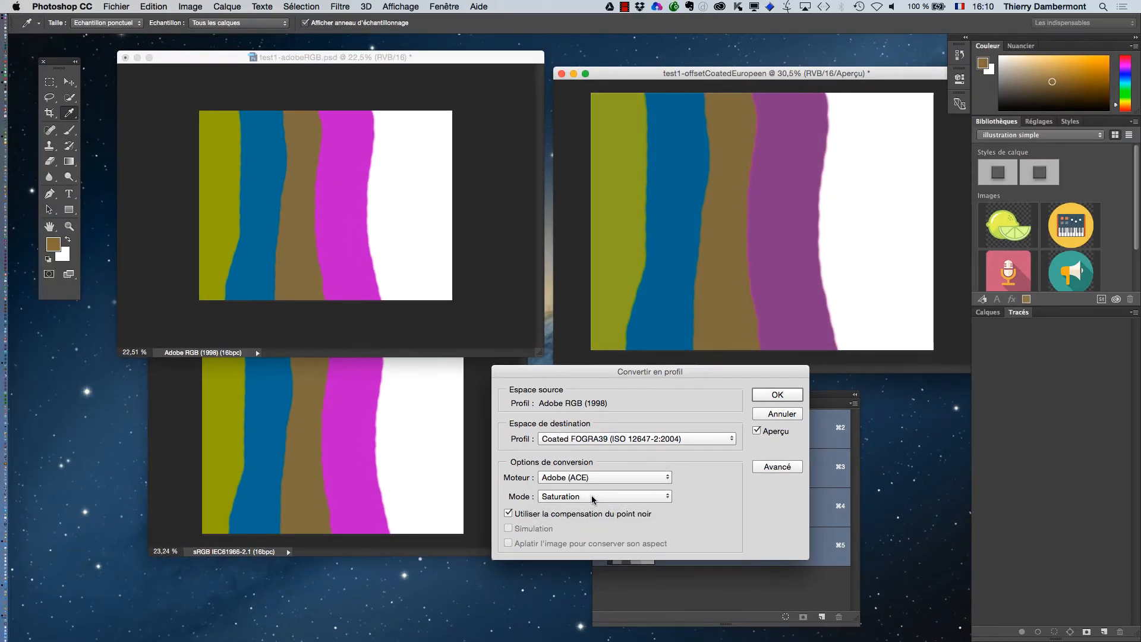
pyautogui.click(591, 496)
pyautogui.click(590, 485)
pyautogui.click(587, 496)
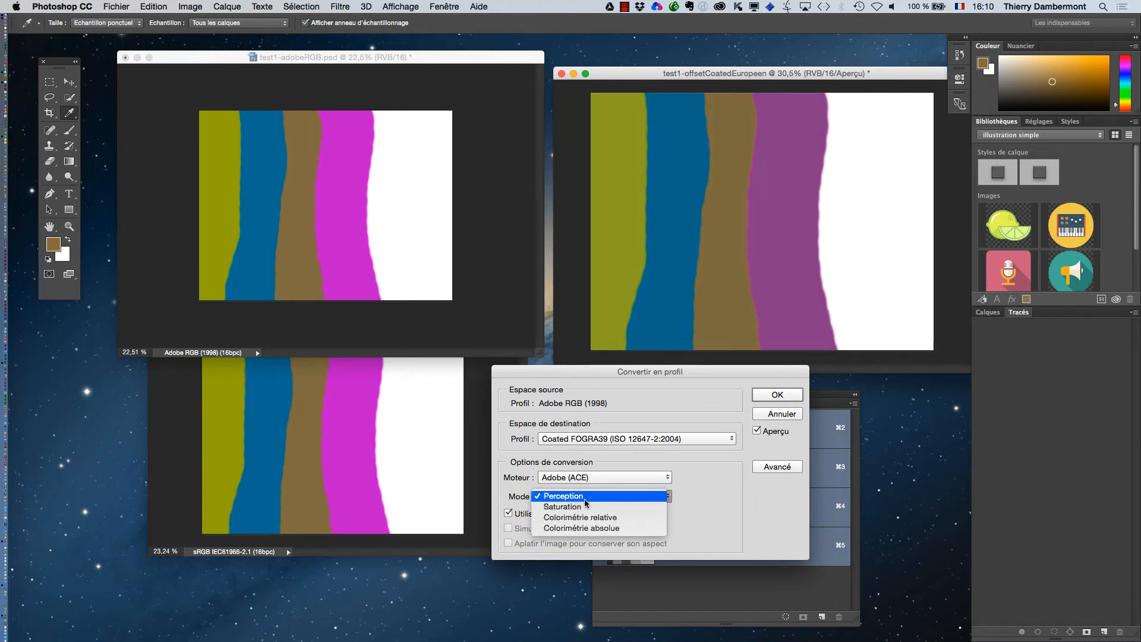
pyautogui.click(589, 521)
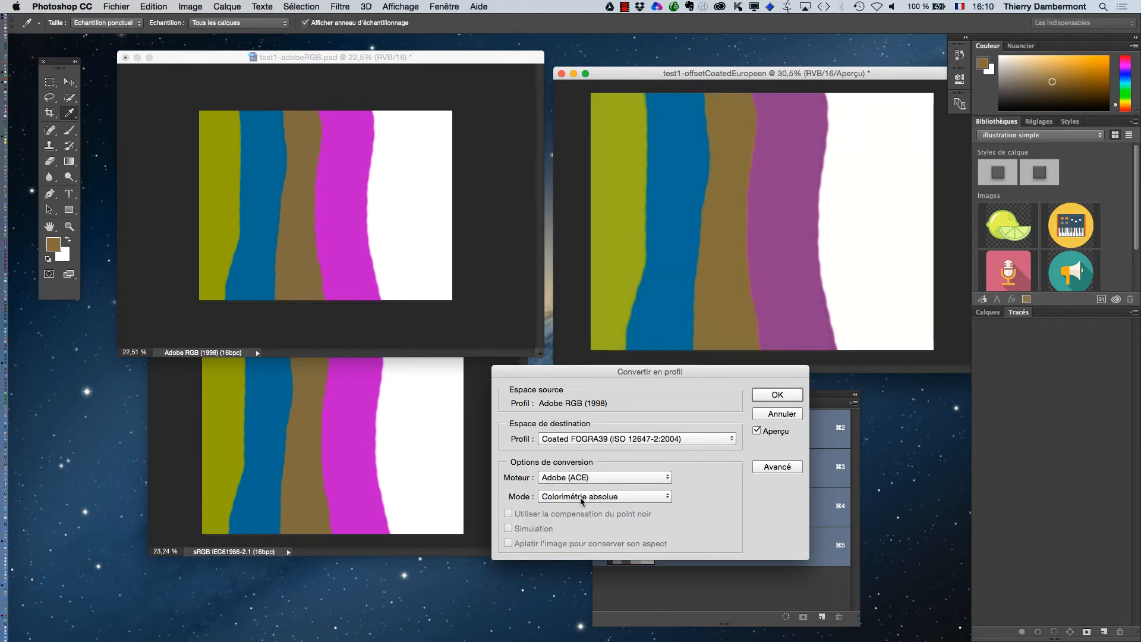
pyautogui.click(581, 499)
pyautogui.click(584, 485)
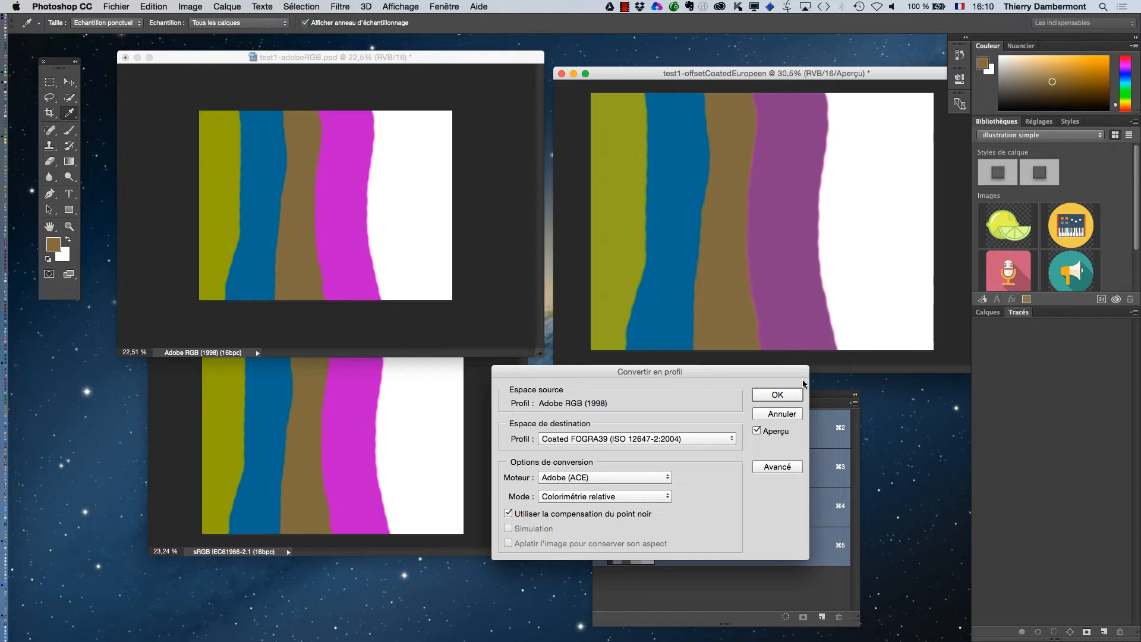
pyautogui.click(781, 395)
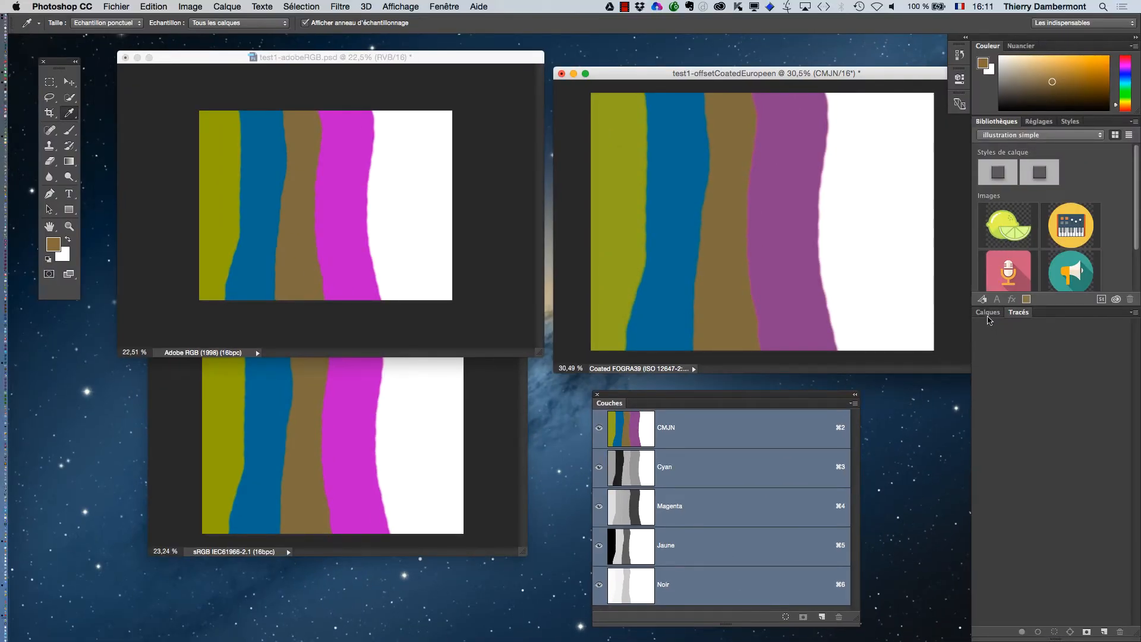
# Show the Informations panel and place it between the test1-adobeRGB.psd and test1-offsetCoatedEuropeen images
pyautogui.click(438, 6)
pyautogui.click(478, 252)
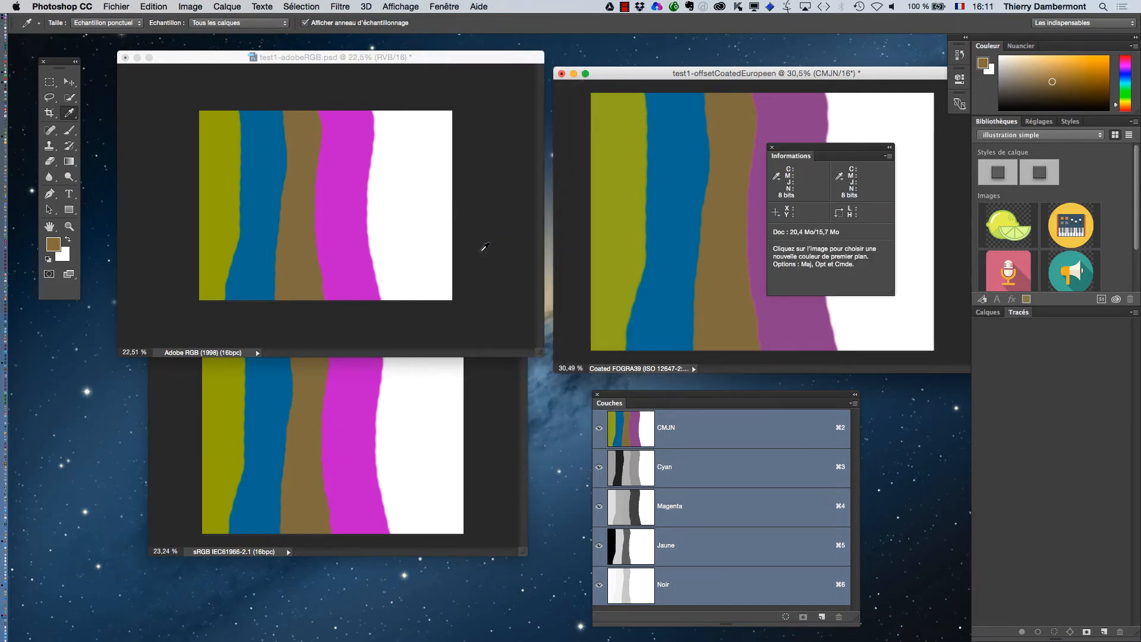
pyautogui.moveTo(809, 151); pyautogui.dragTo(524, 122)
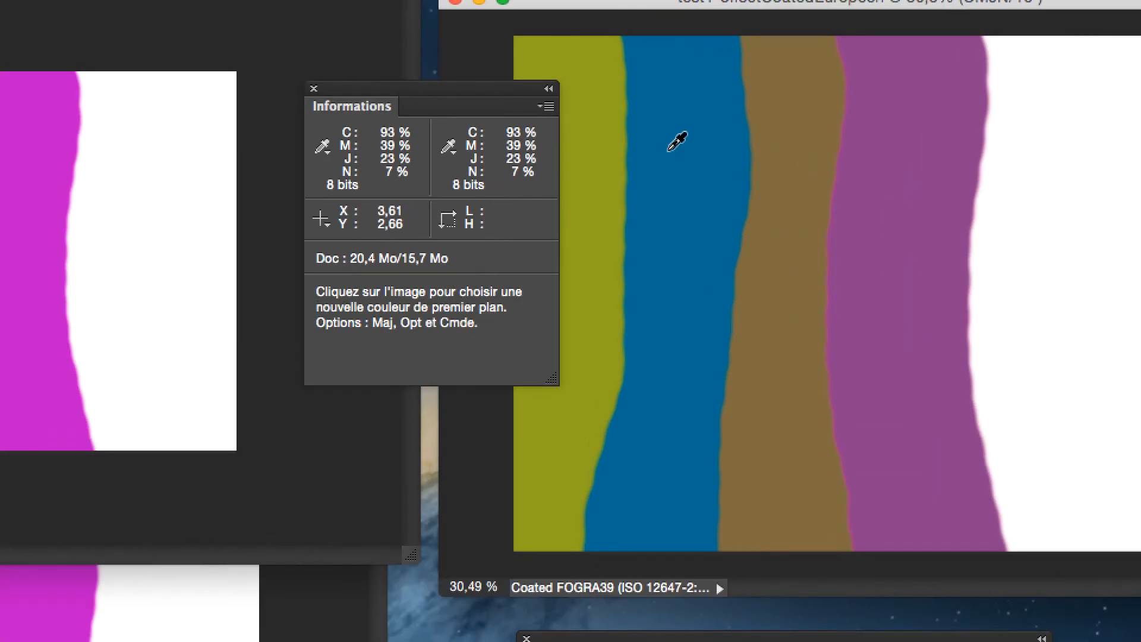
# Read the CMYK values of the blue, brown and purple stripes in test1-offsetCoatedEuropeen
pyautogui.moveTo(709, 153); pyautogui.dragTo(684, 150)
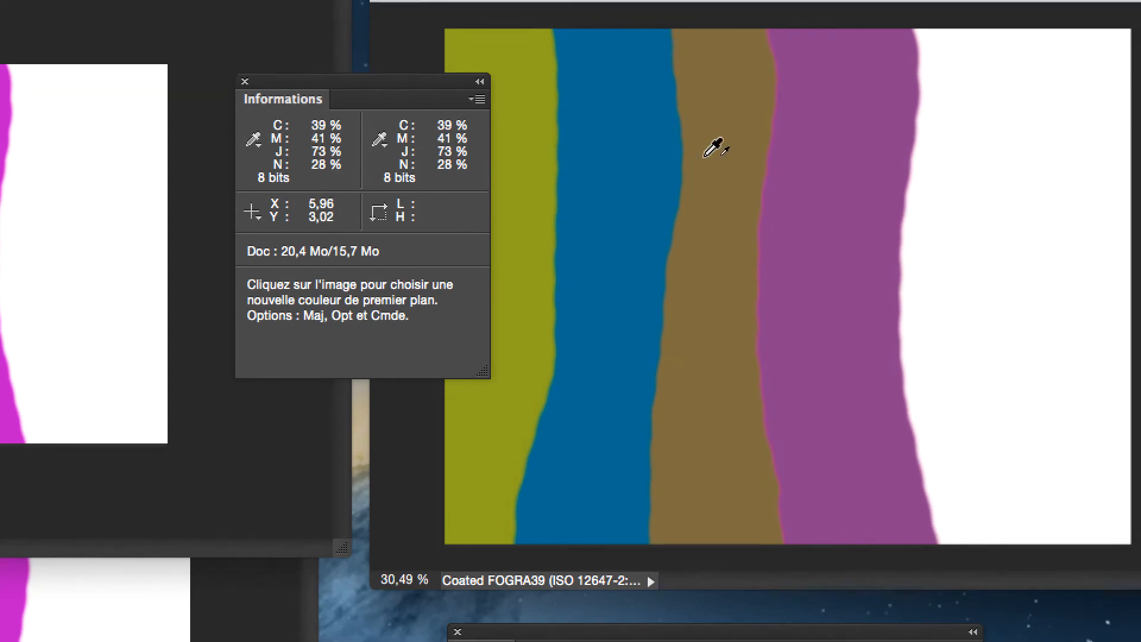
pyautogui.moveTo(774, 148); pyautogui.dragTo(751, 153)
pyautogui.press('v')
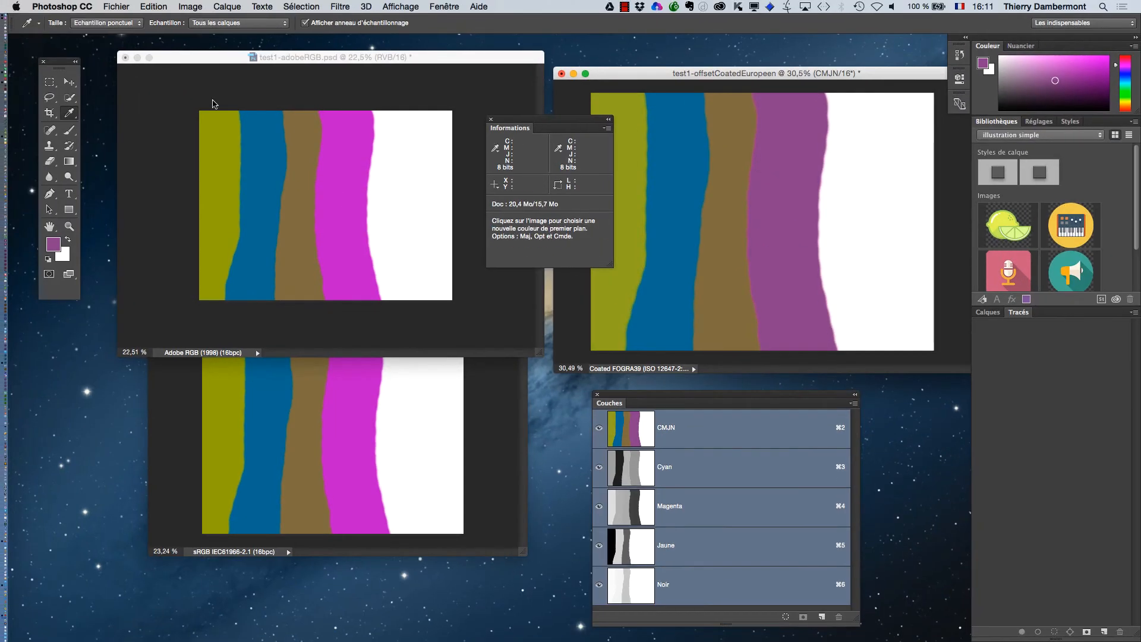
# Duplicate test1-adobeRGB.psd as test1-offsetUnCoatedEuropen
pyautogui.click(169, 57)
pyautogui.click(185, 5)
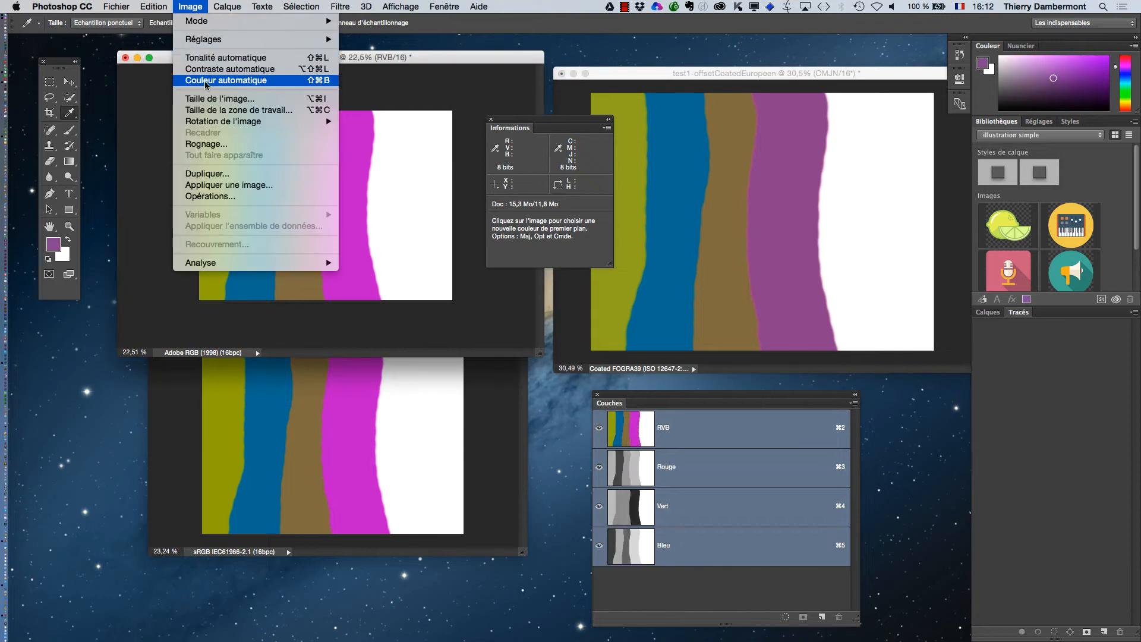
pyautogui.click(229, 175)
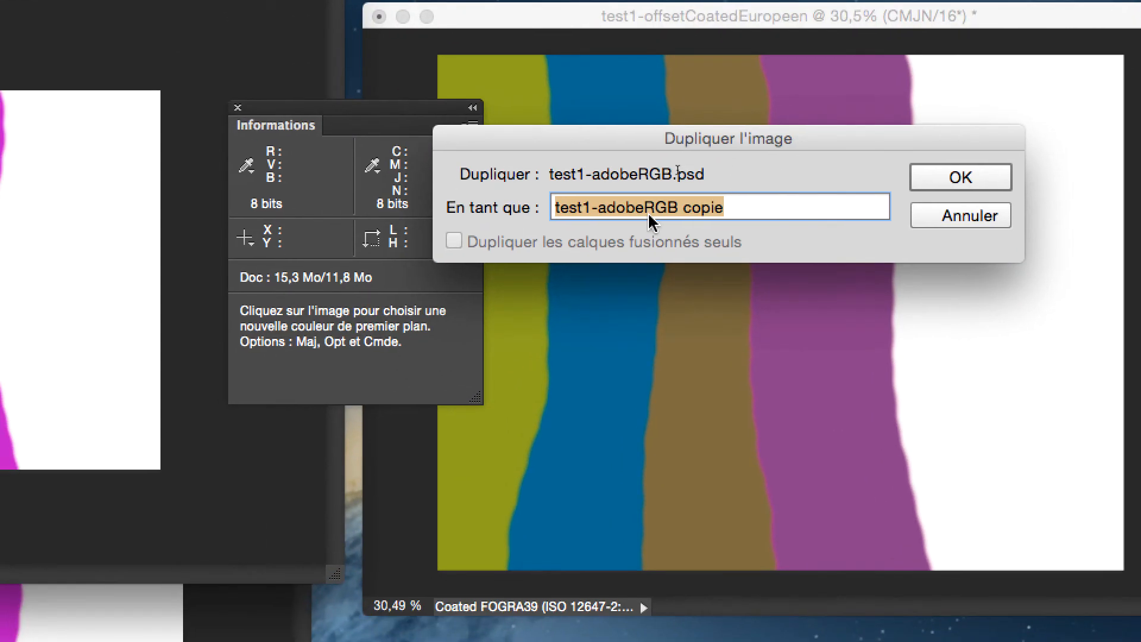
pyautogui.click(422, 339)
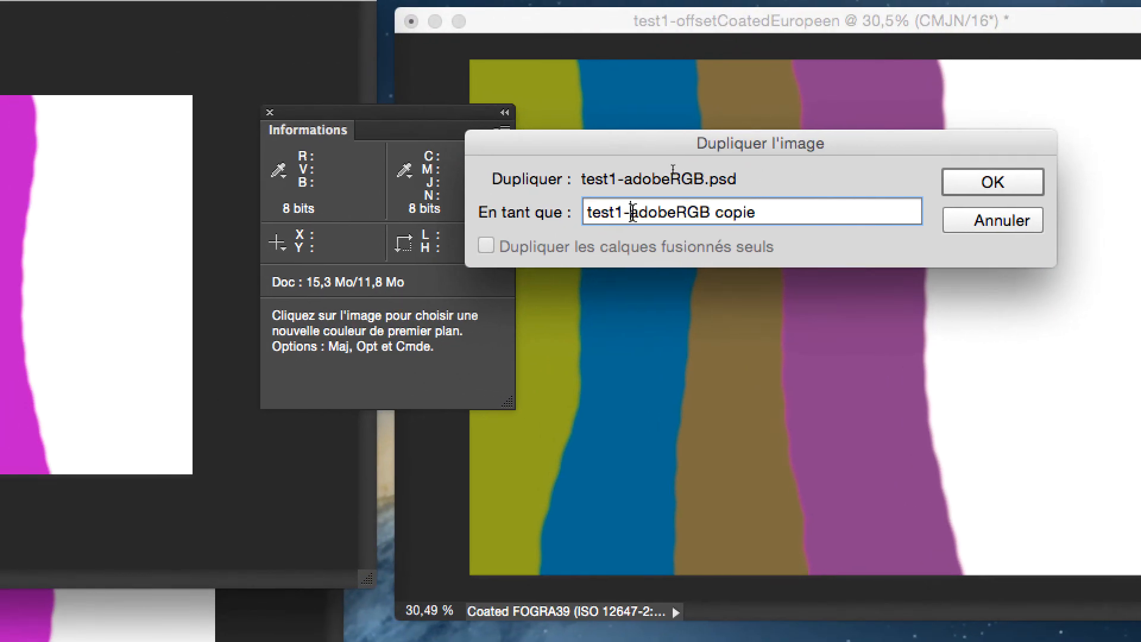
pyautogui.moveTo(632, 212); pyautogui.dragTo(670, 241)
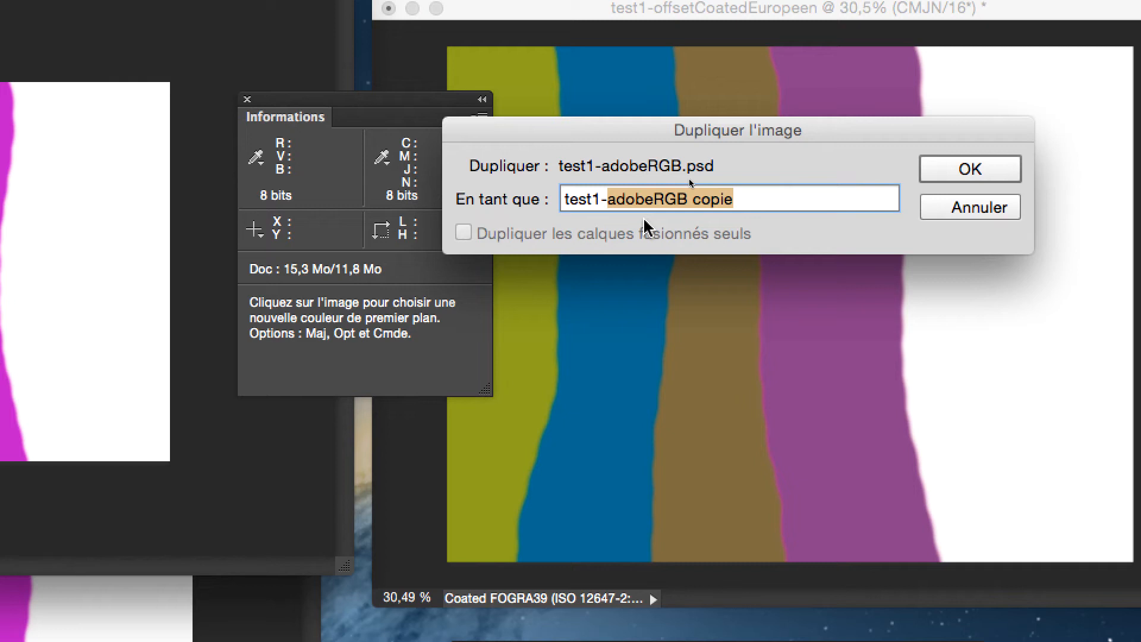
pyautogui.write('off')
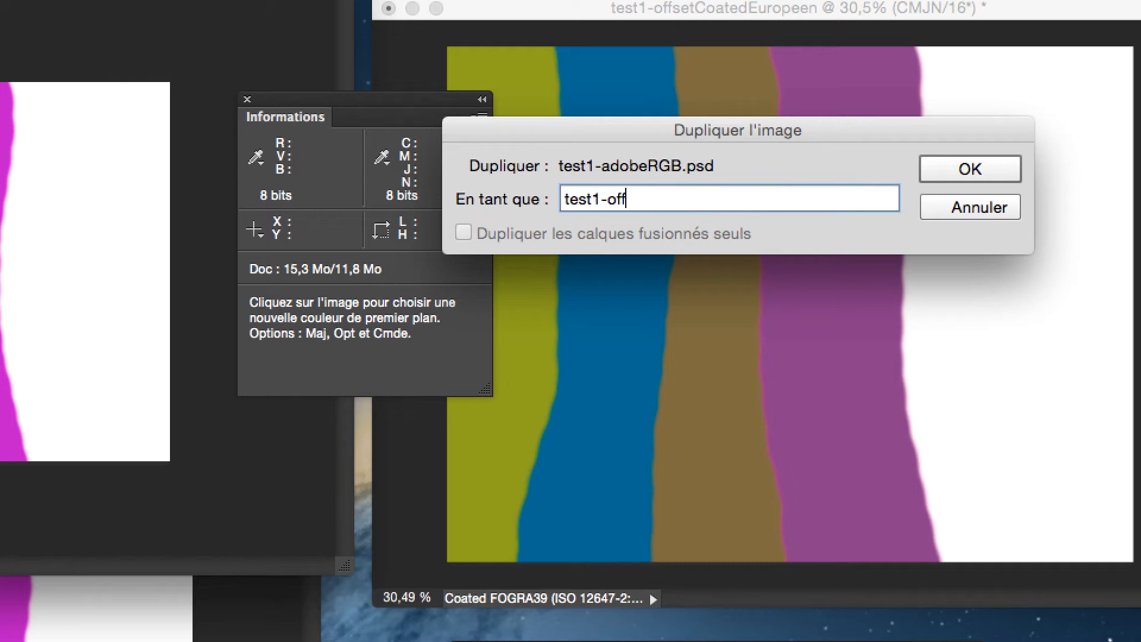
pyautogui.write('setUnCoated')
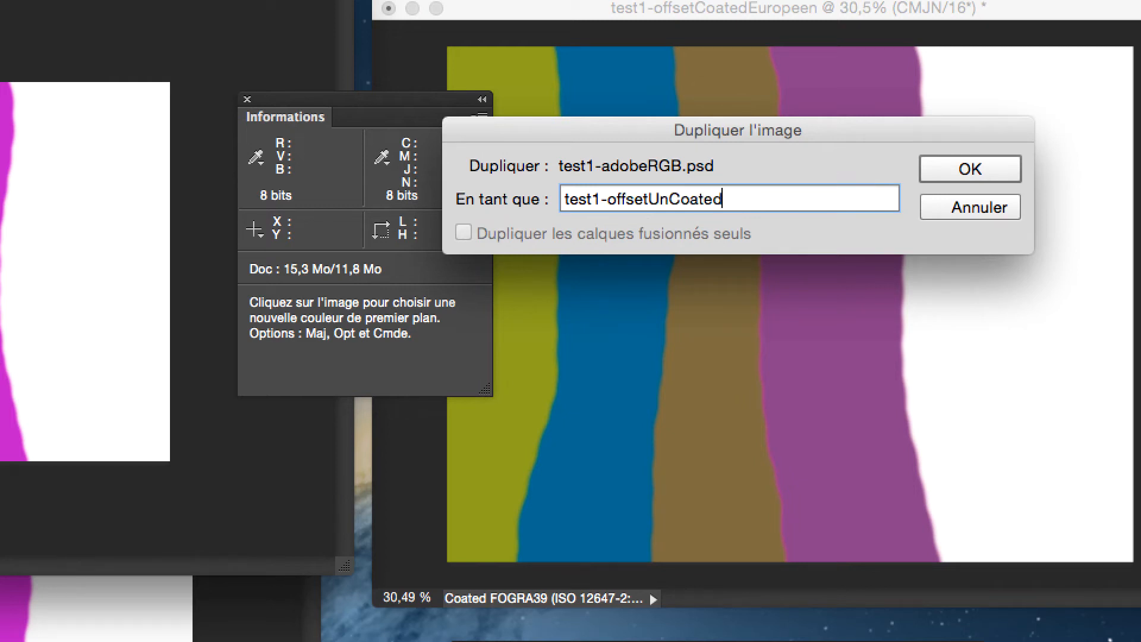
pyautogui.write('Europen')
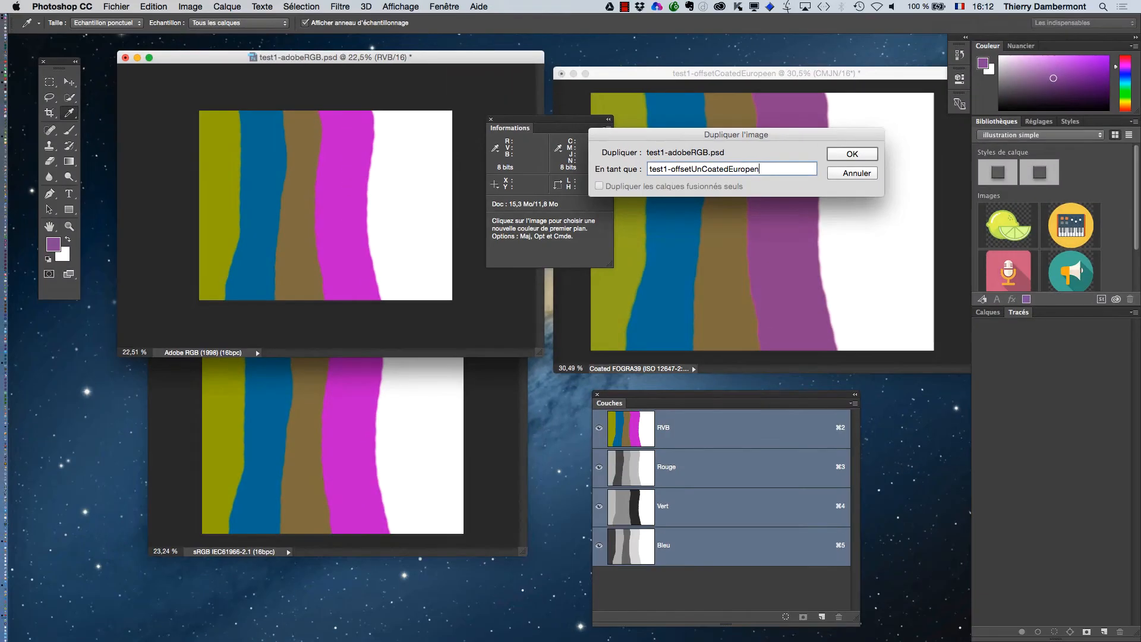
pyautogui.press('Return')
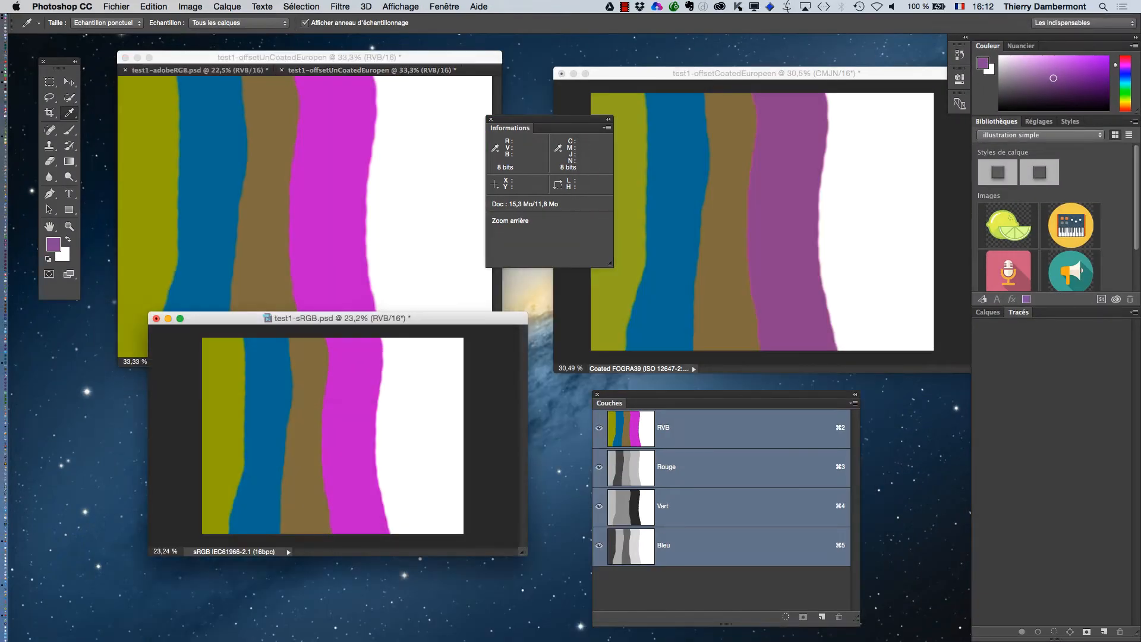
# Separate test1-offsetUnCoatedEuropen into its own window below test1-offsetCoatedEuropeen and move the Couches panel clear of it
pyautogui.moveTo(369, 70); pyautogui.dragTo(618, 295)
pyautogui.moveTo(683, 394); pyautogui.dragTo(317, 350)
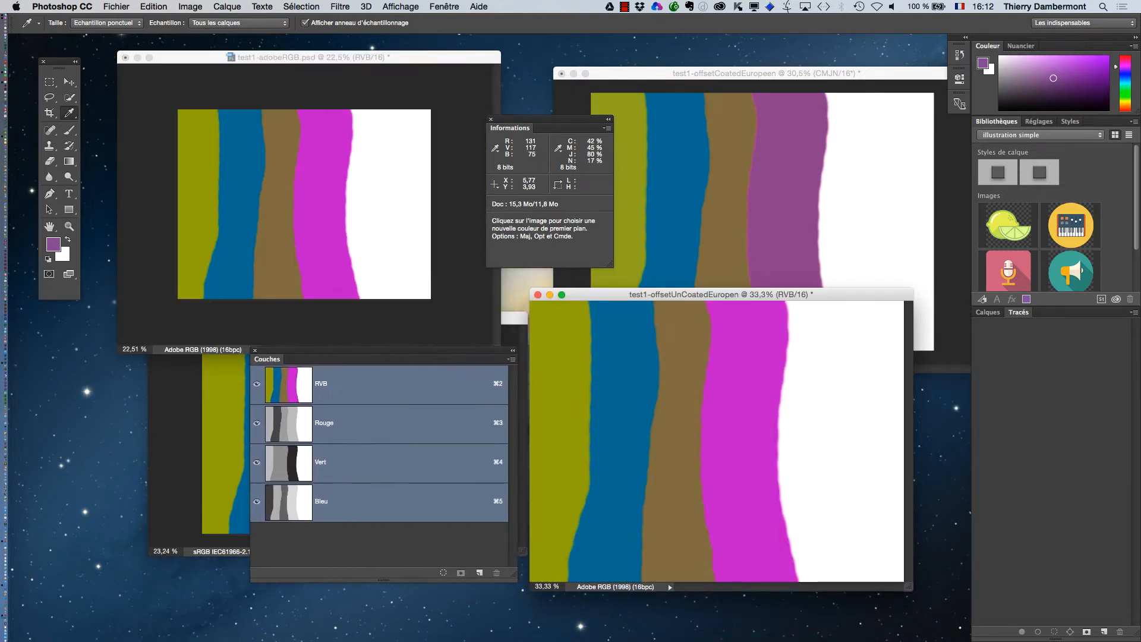
# Convert test1-offsetUnCoatedEuropen to the profile Uncoated FOGRA29 (ISO 12647-2:2004)
pyautogui.click(154, 6)
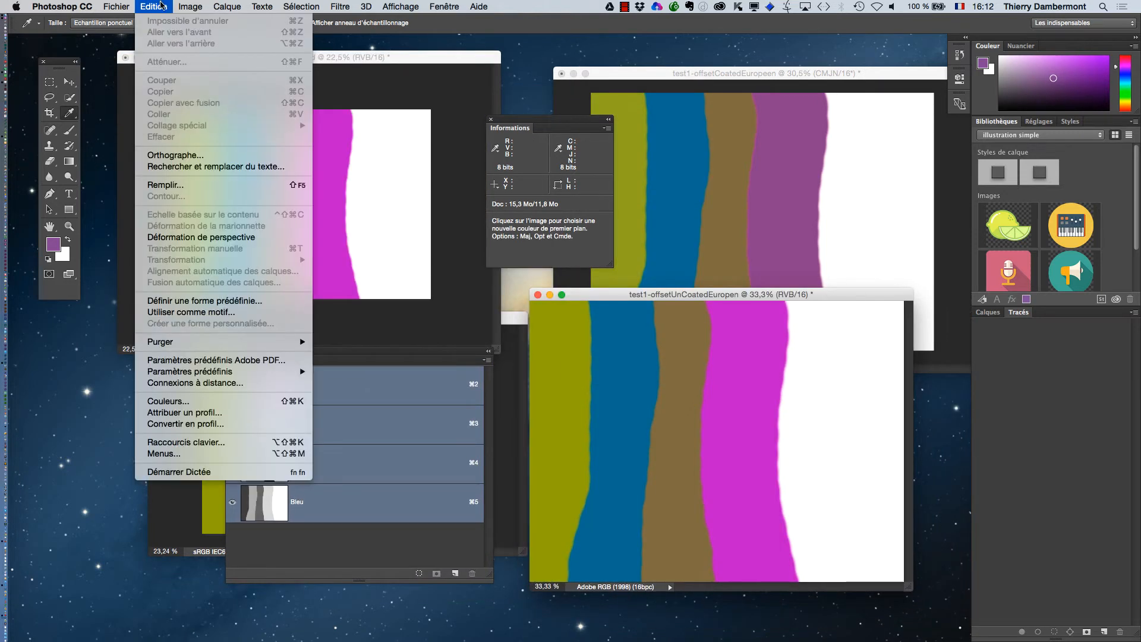
pyautogui.click(215, 423)
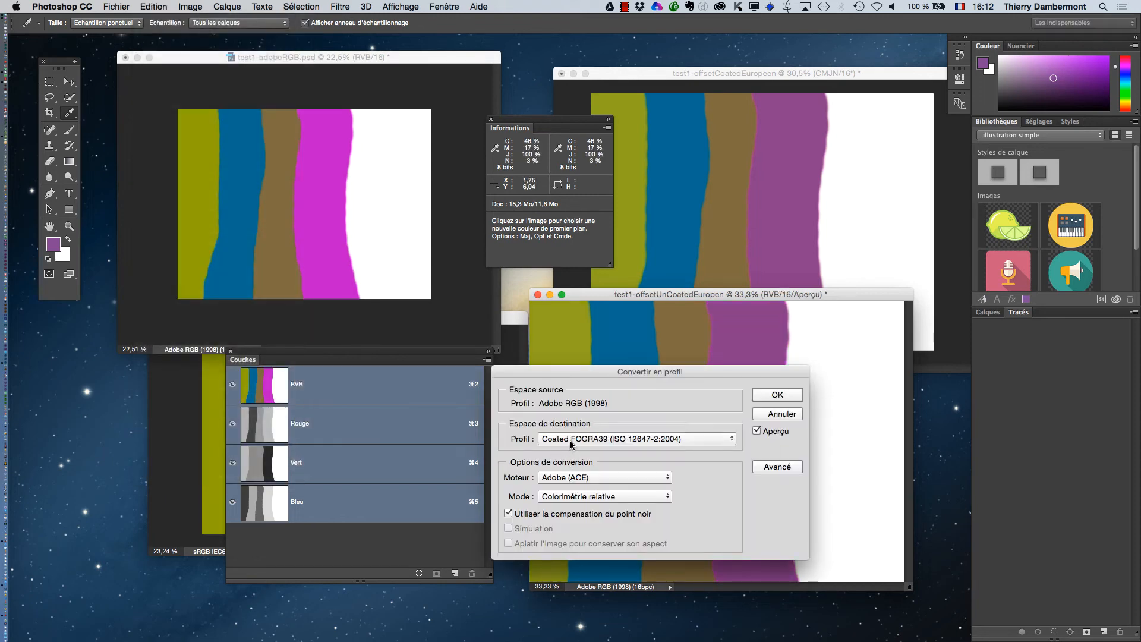
pyautogui.click(573, 440)
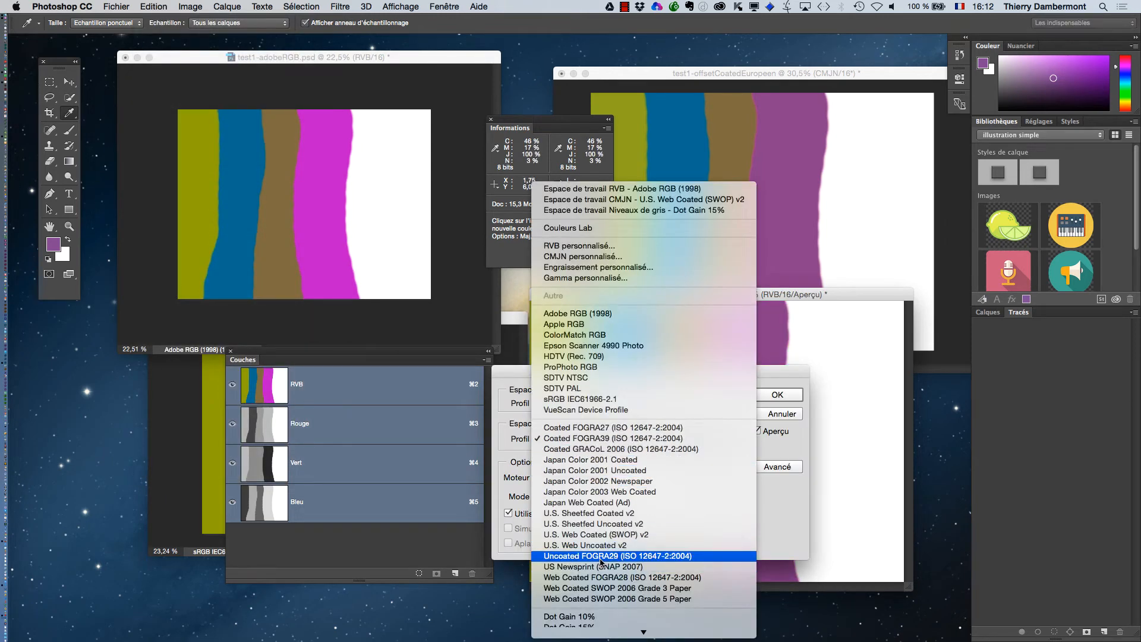
pyautogui.click(601, 557)
pyautogui.click(775, 395)
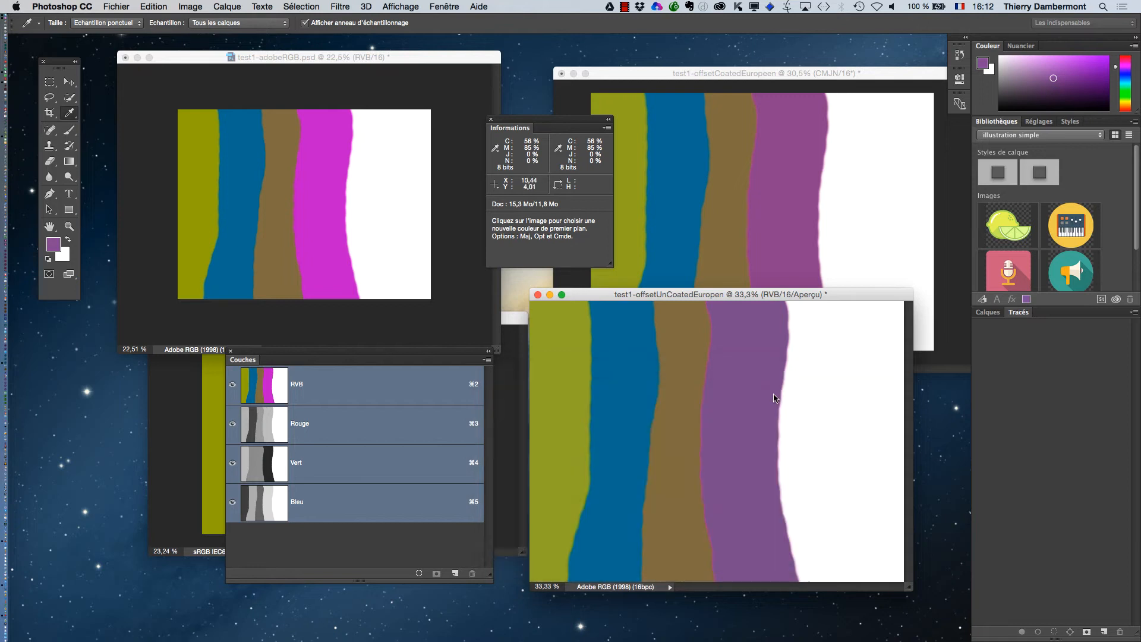
# Move the Couches panel up and enlarge it to show all CMJN channels of the uncoated duplicate
pyautogui.moveTo(359, 353); pyautogui.dragTo(379, 213)
pyautogui.moveTo(509, 436); pyautogui.dragTo(512, 508)
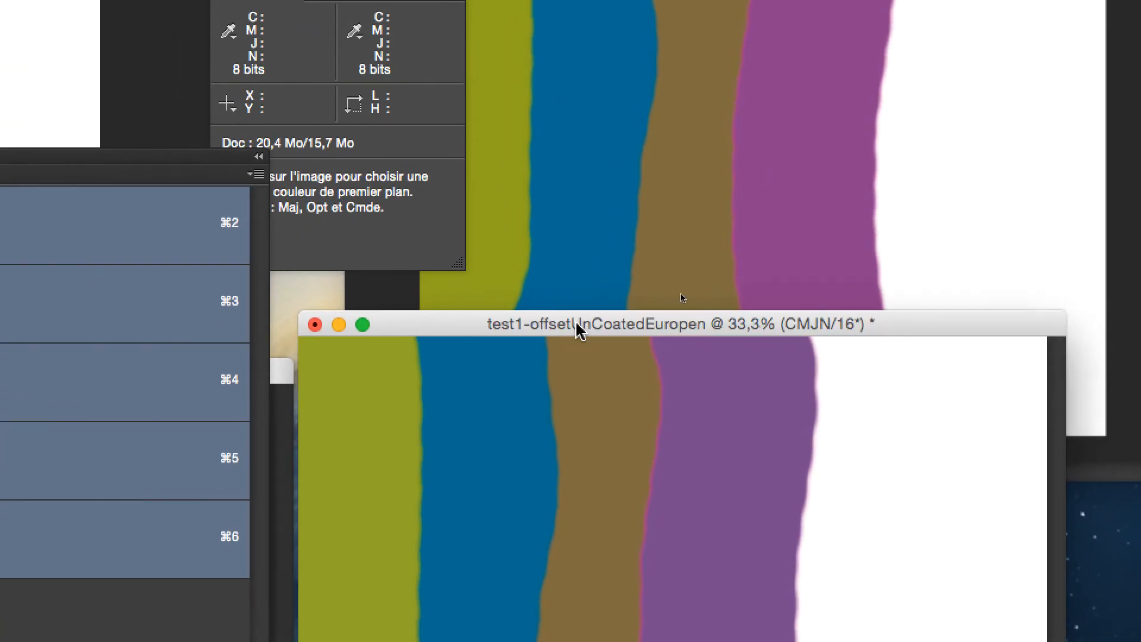
# Line up the test1-offsetUnCoatedEuropen window over the lower part of test1-offsetCoatedEuropeen and close the Couches panel
pyautogui.moveTo(565, 349); pyautogui.dragTo(706, 241)
pyautogui.moveTo(626, 290); pyautogui.dragTo(613, 255)
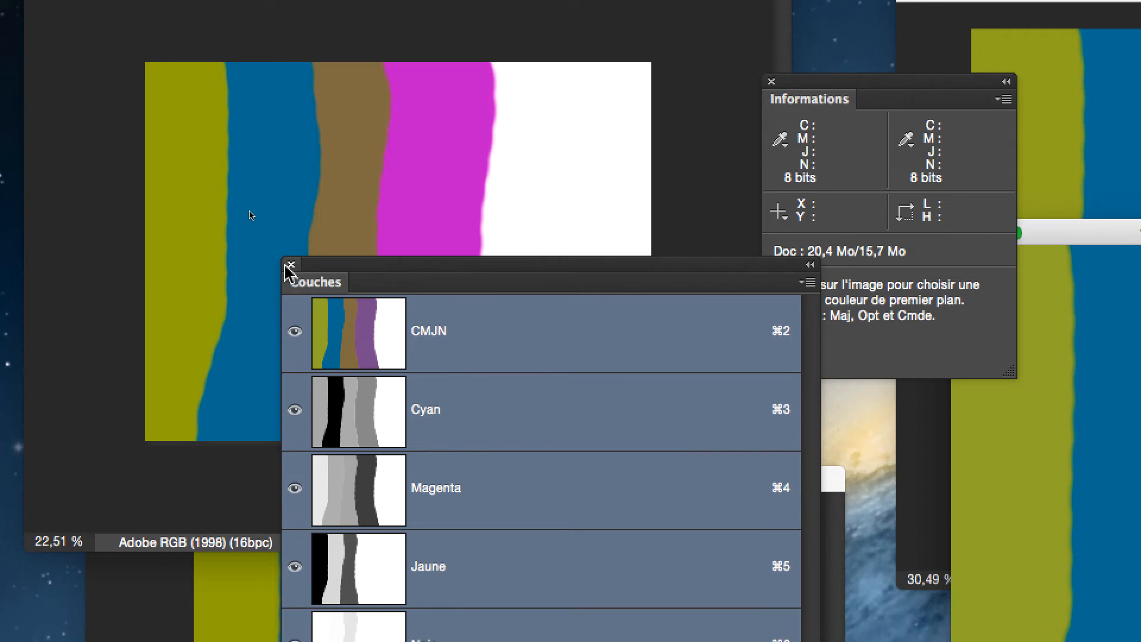
pyautogui.click(261, 269)
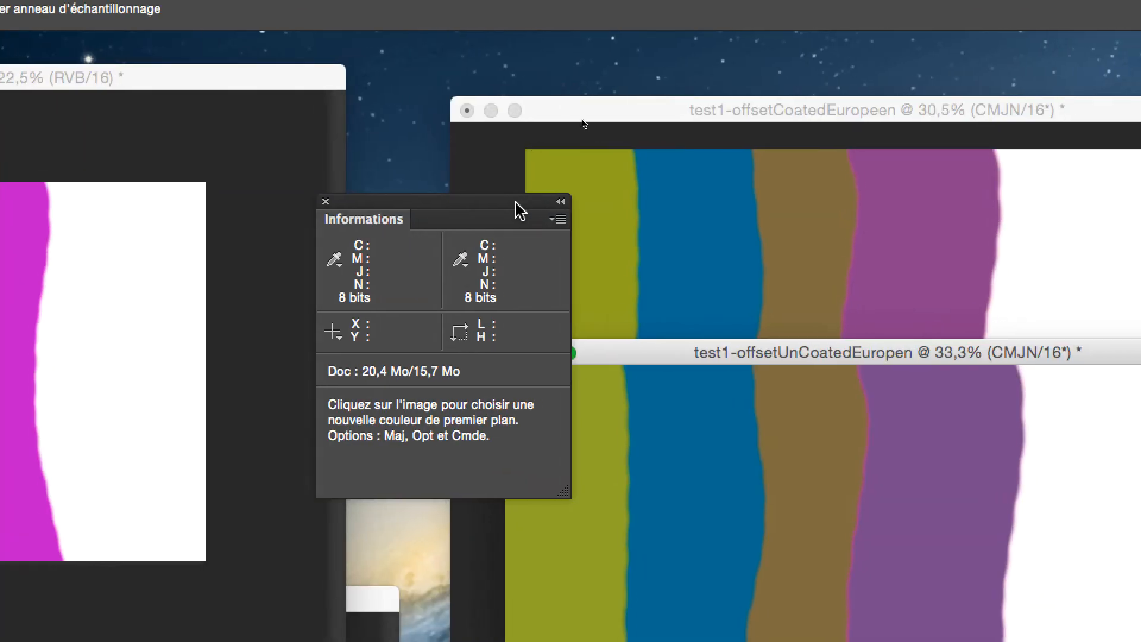
# Sample stripe colours in the uncoated and coated duplicates with the Eyedropper to compare their CMJN values in the Informations panel
pyautogui.moveTo(503, 200); pyautogui.dragTo(464, 199)
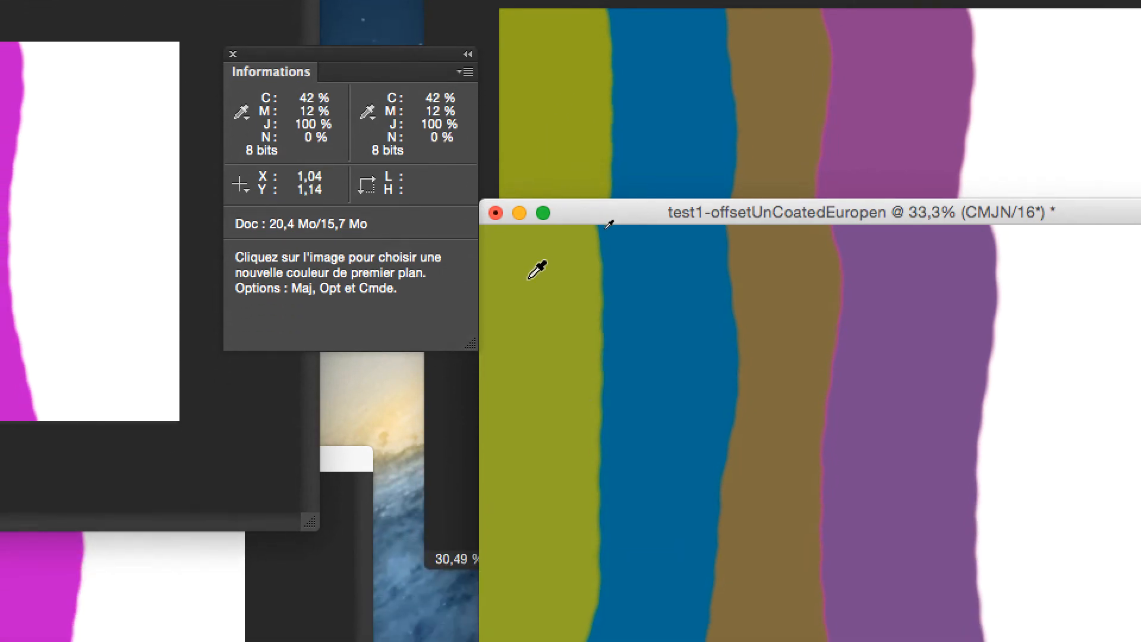
pyautogui.click(516, 406)
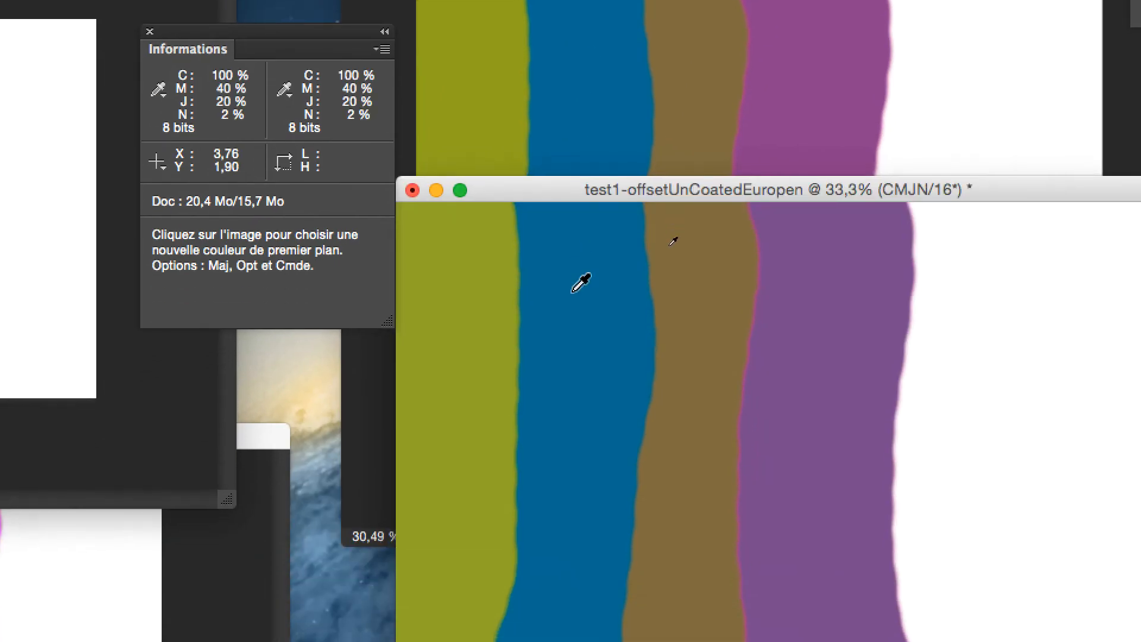
pyautogui.click(577, 444)
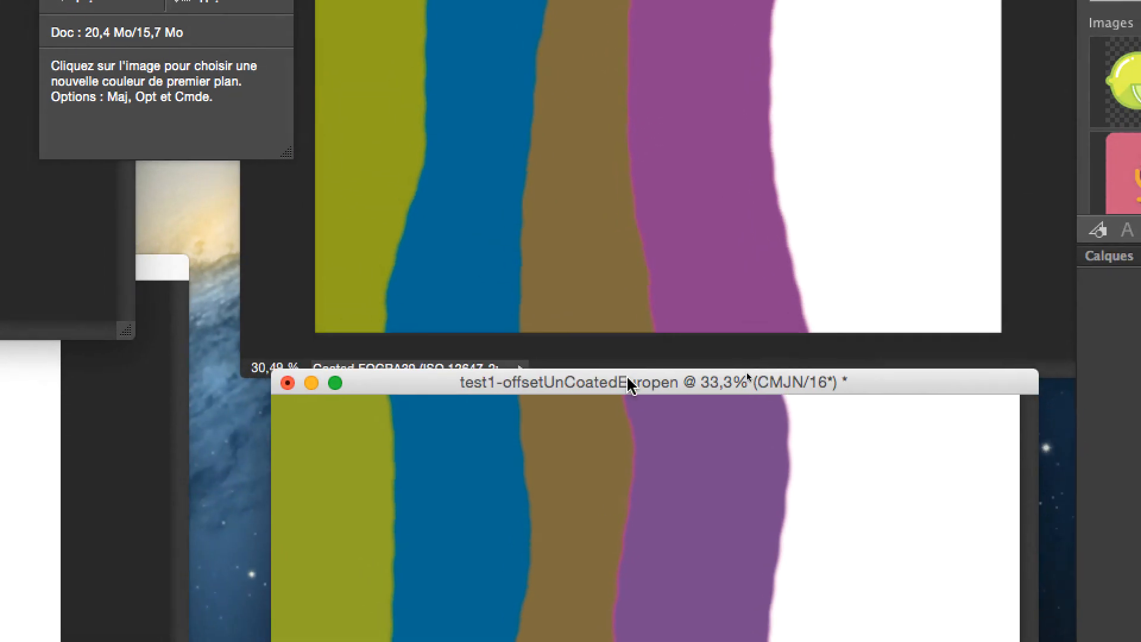
pyautogui.moveTo(628, 379); pyautogui.dragTo(620, 369)
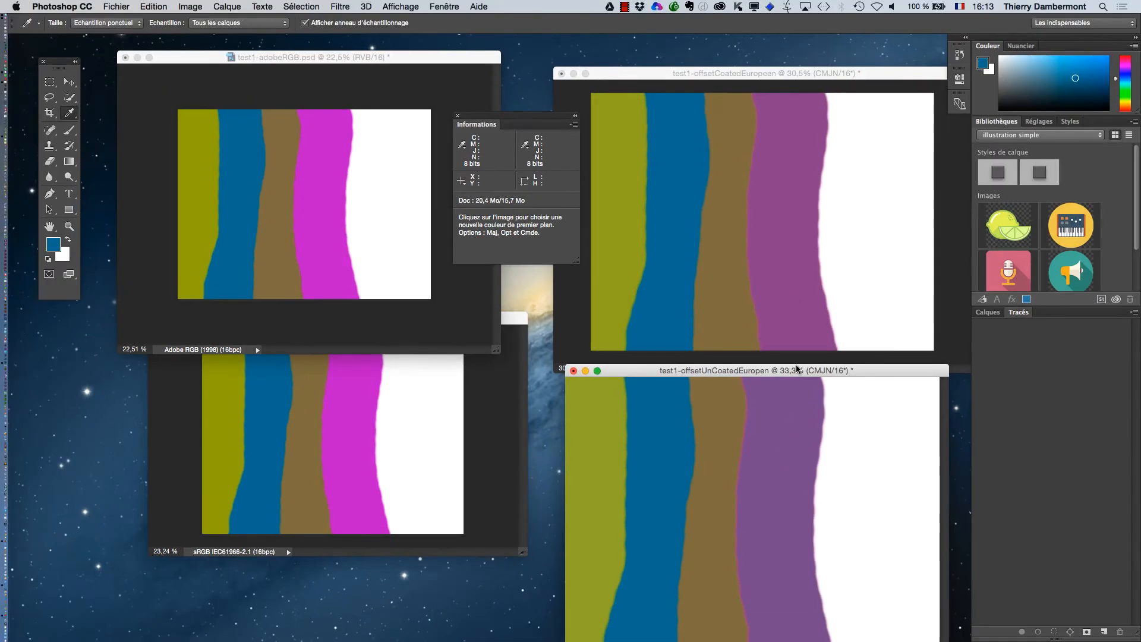
pyautogui.click(802, 266)
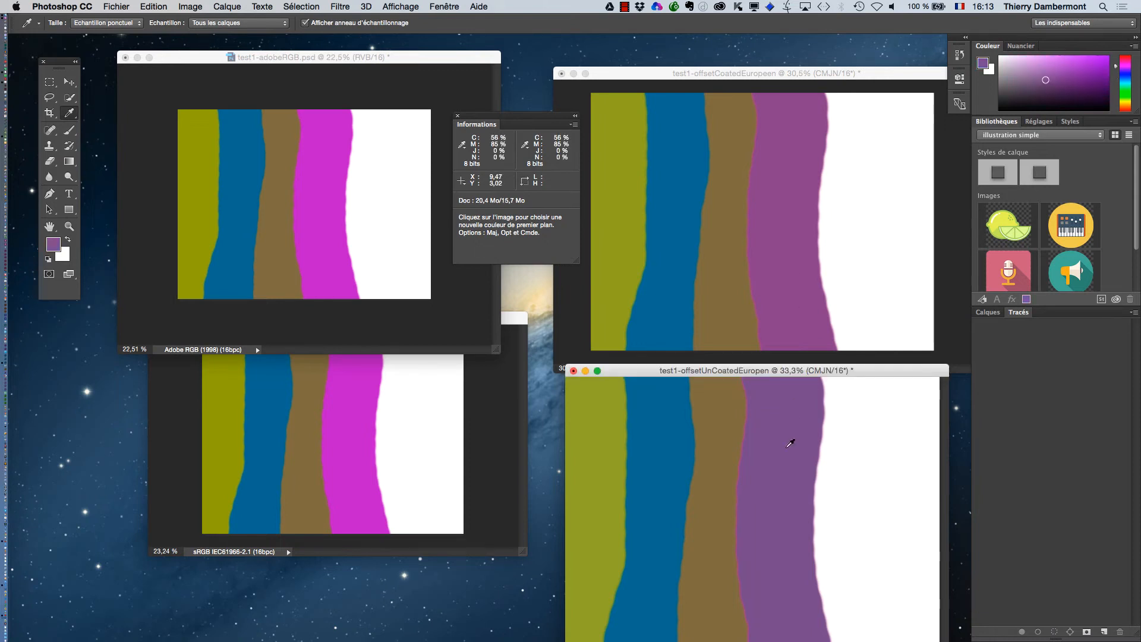
pyautogui.click(789, 440)
# Move the uncoated duplicate's window up and save it as test1-offsetUnCoatedEuropen.psd in the gestion des couleurs folder, embedding Uncoated FOGRA29
pyautogui.moveTo(750, 370); pyautogui.dragTo(734, 291)
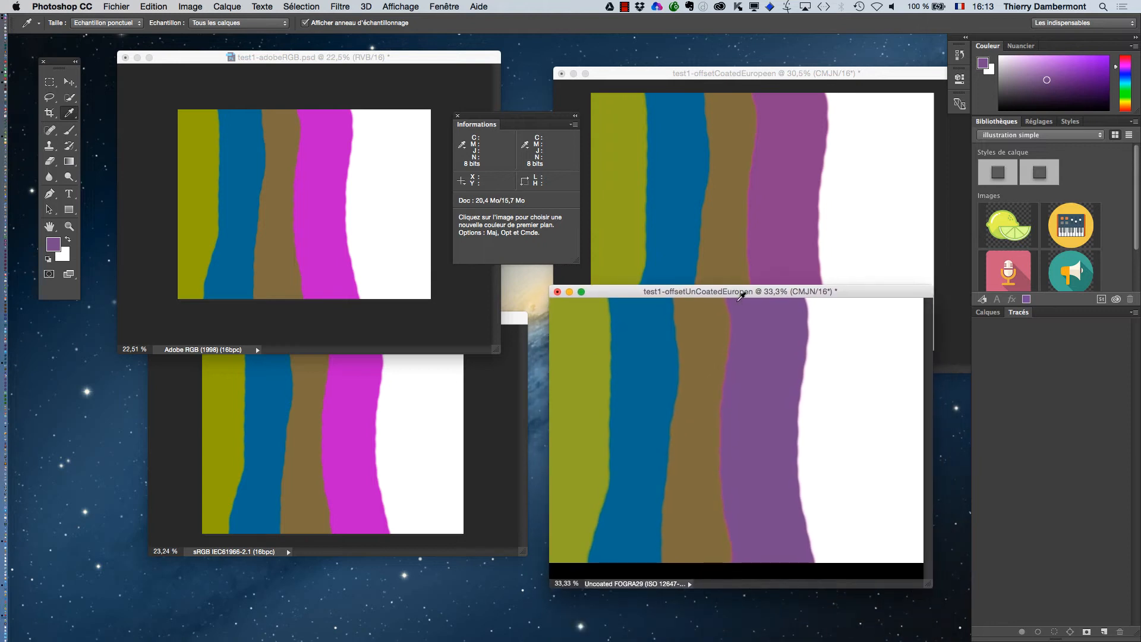
pyautogui.moveTo(643, 296)
pyautogui.mouseDown()
pyautogui.moveTo(659, 310)
pyautogui.moveTo(632, 300)
pyautogui.mouseUp()
pyautogui.click(124, 6)
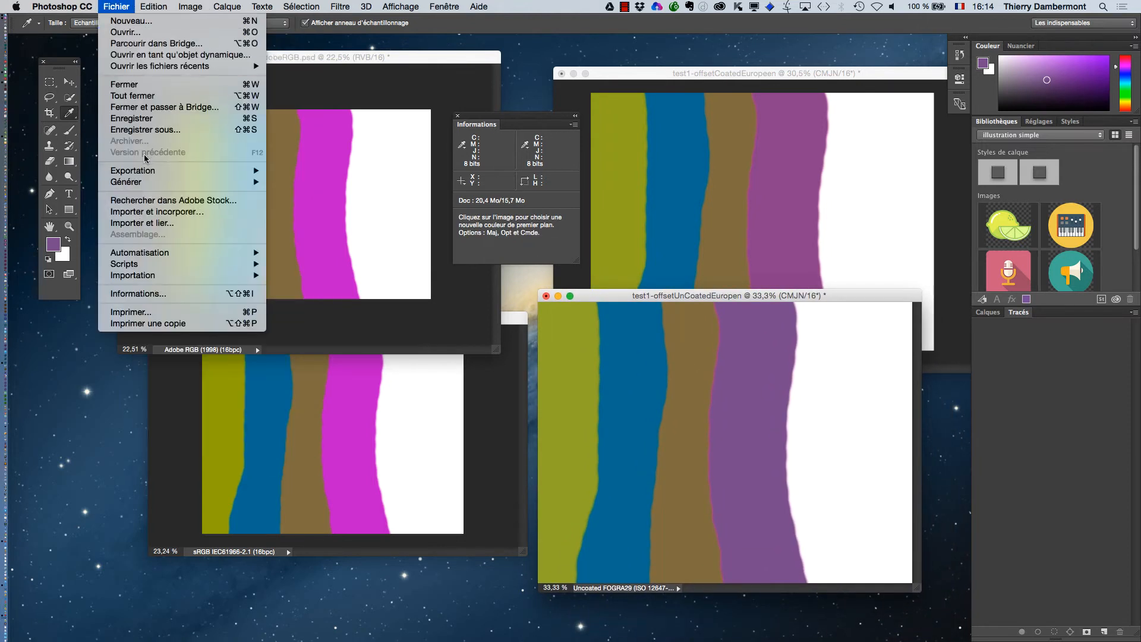
pyautogui.click(146, 129)
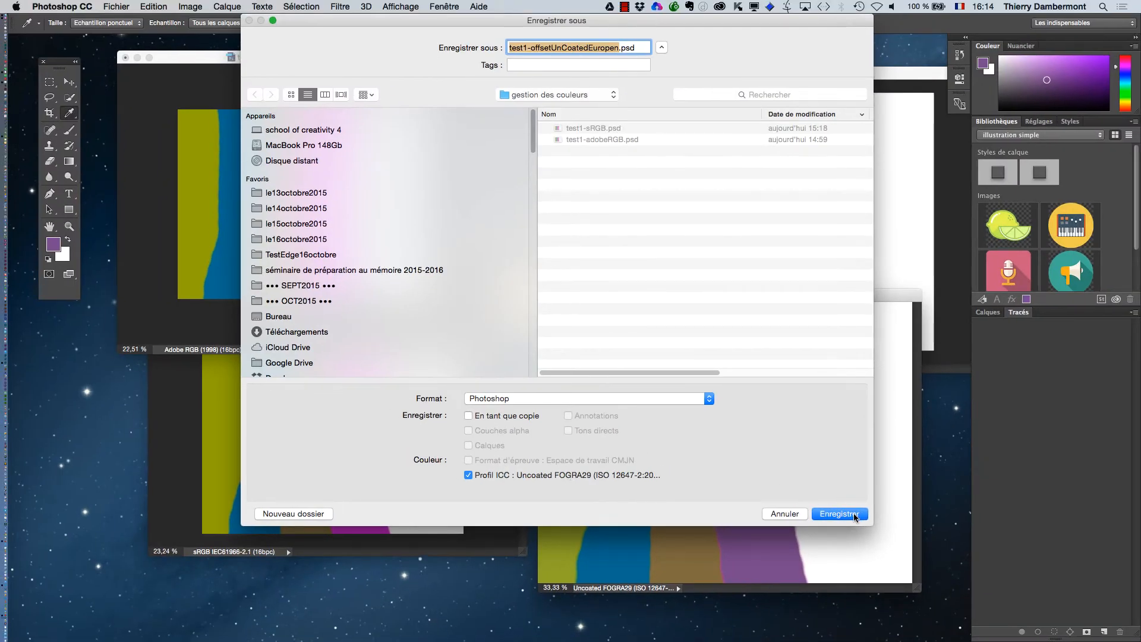
pyautogui.click(838, 513)
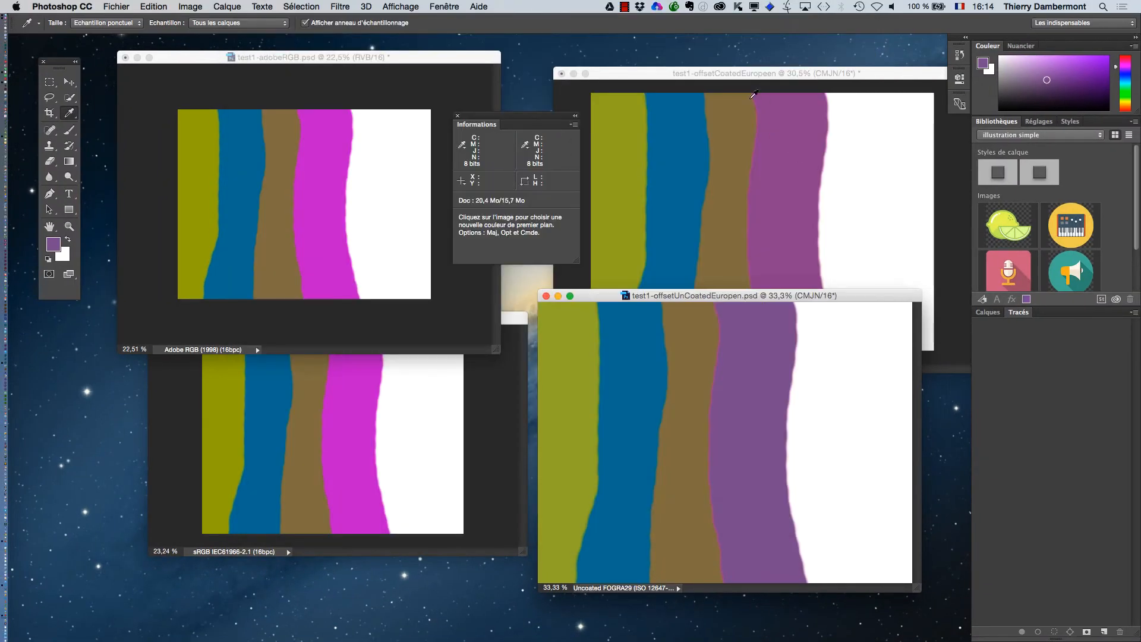
# Save the coated duplicate as test1-offsetCoatedEuropeen.psd in the gestion des couleurs folder, embedding its Coated FOGRA39 profile
pyautogui.click(737, 80)
pyautogui.click(118, 6)
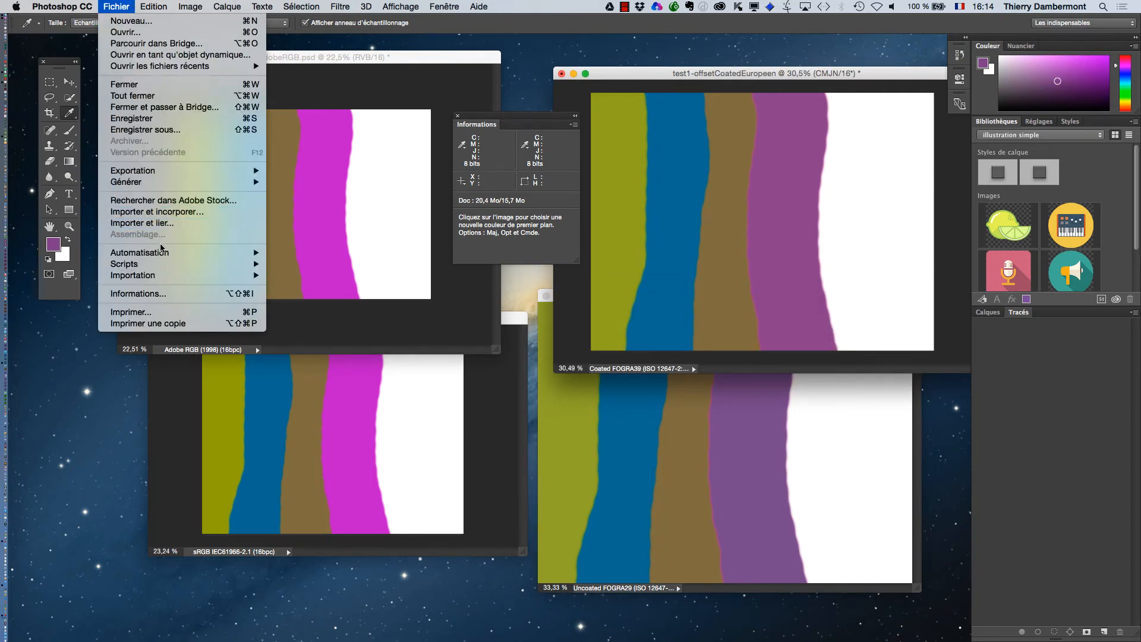
pyautogui.click(145, 130)
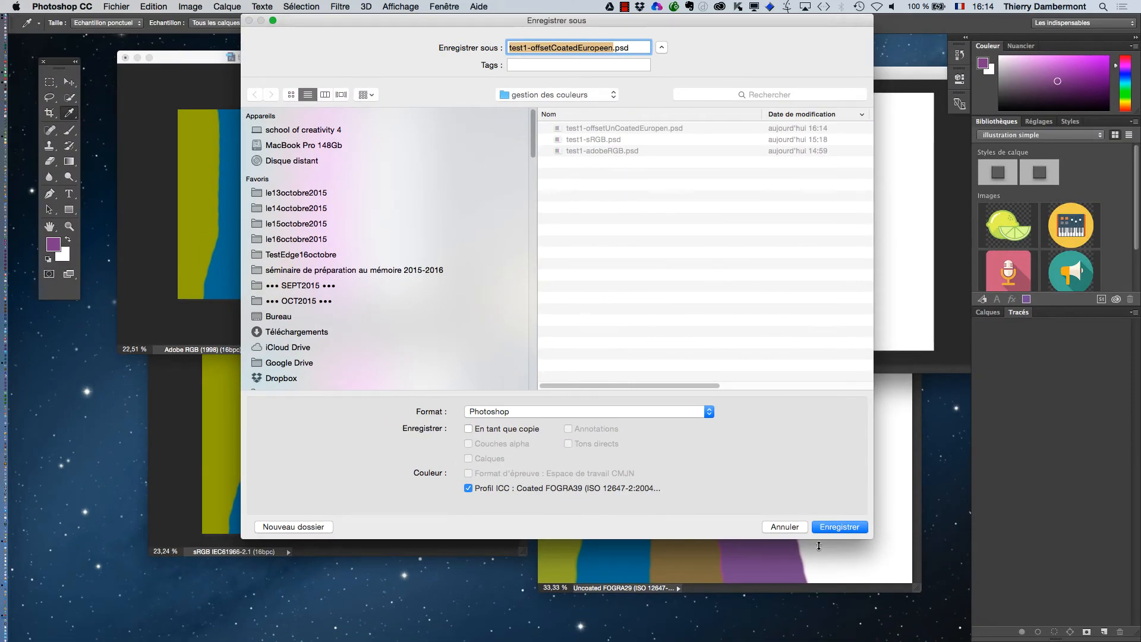
pyautogui.click(846, 527)
# Close all four images, saving the changes to test1-adobeRGB.psd and test1-sRGB.psd, and close the Informations panel
pyautogui.click(561, 73)
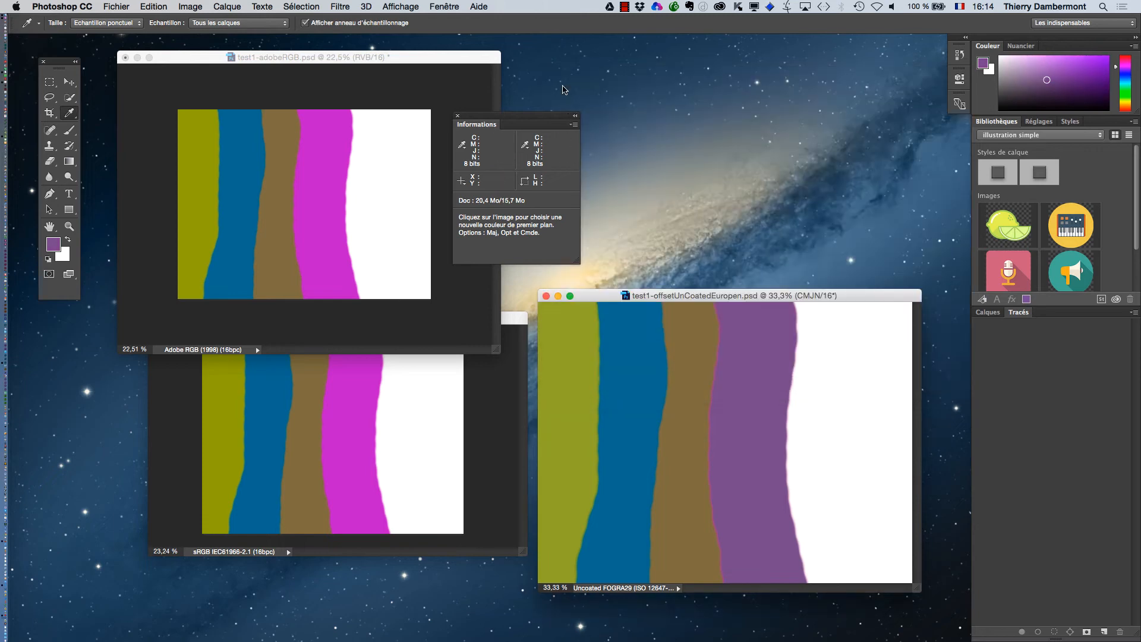
pyautogui.click(545, 295)
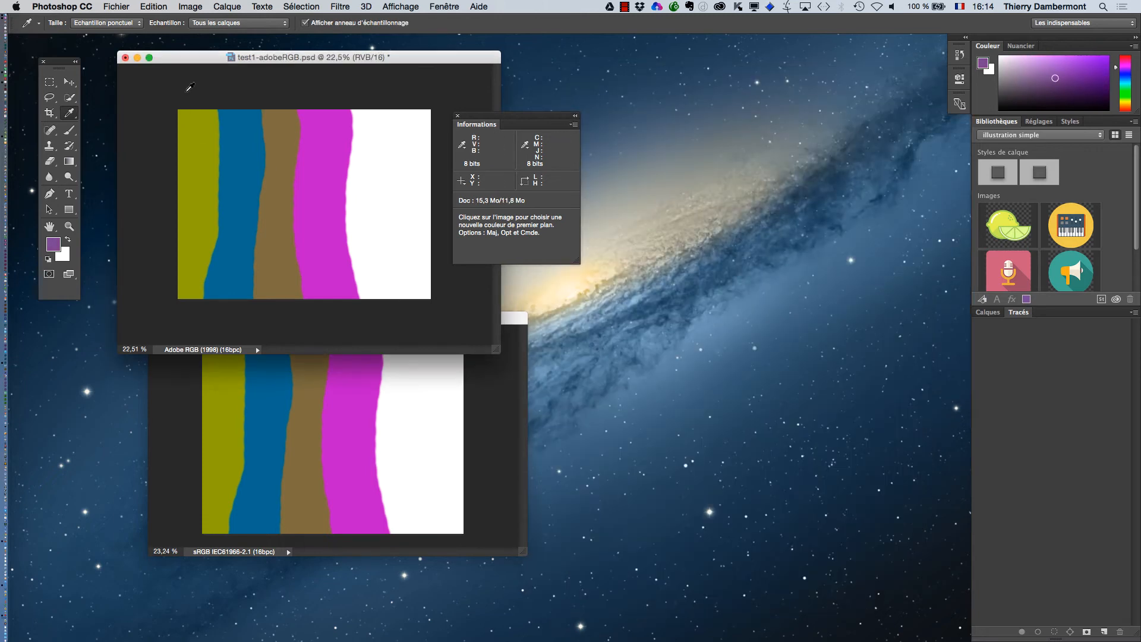
pyautogui.click(126, 58)
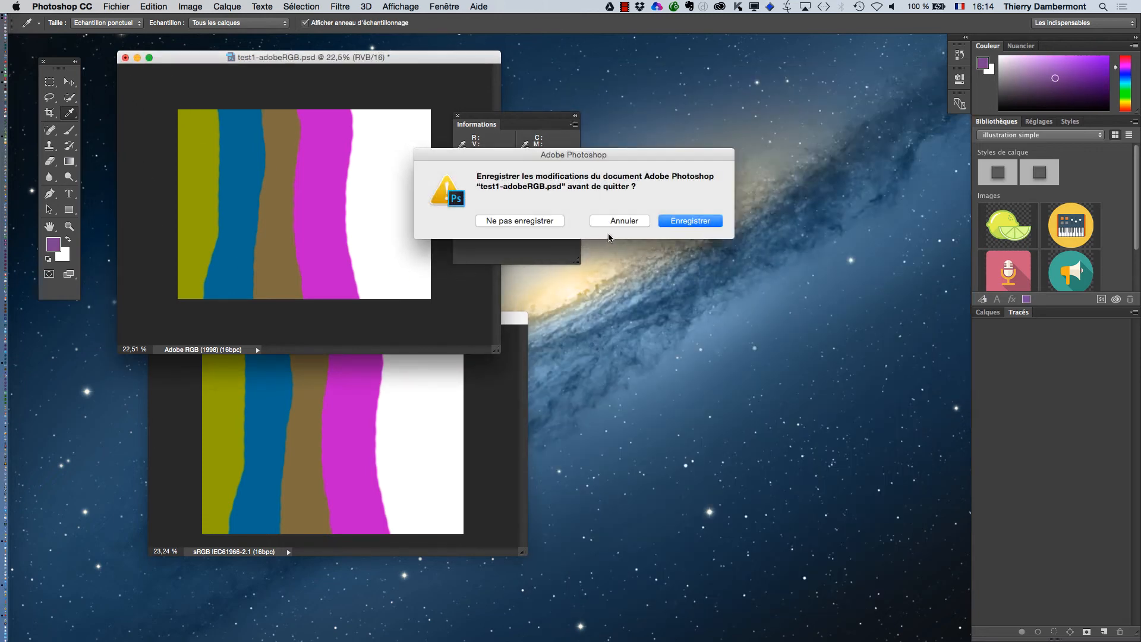
pyautogui.click(692, 221)
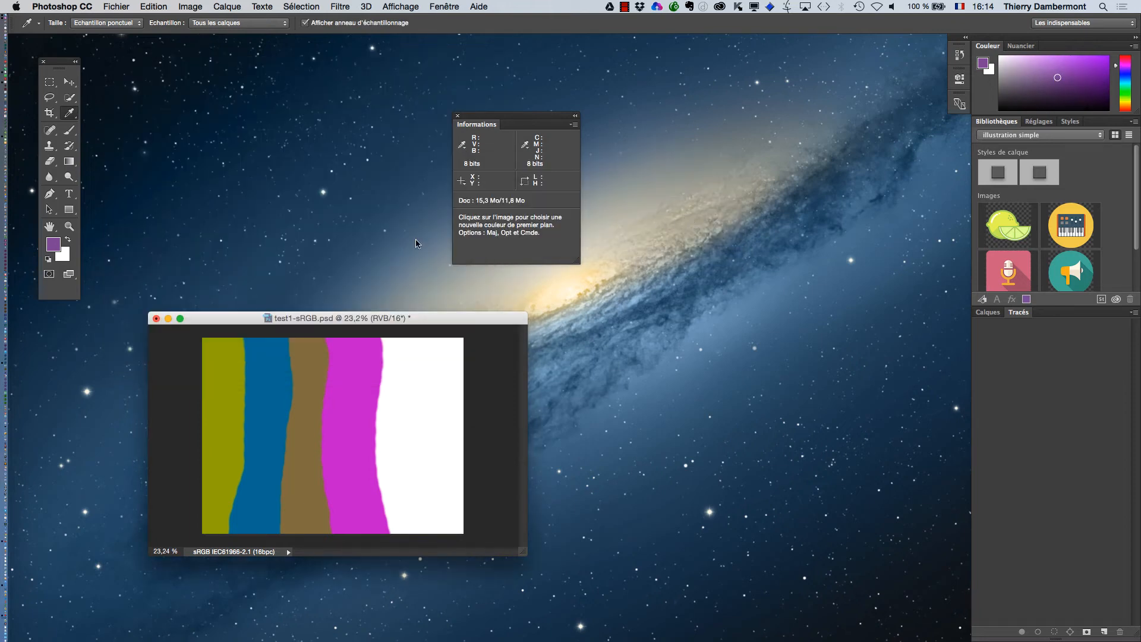
pyautogui.click(155, 319)
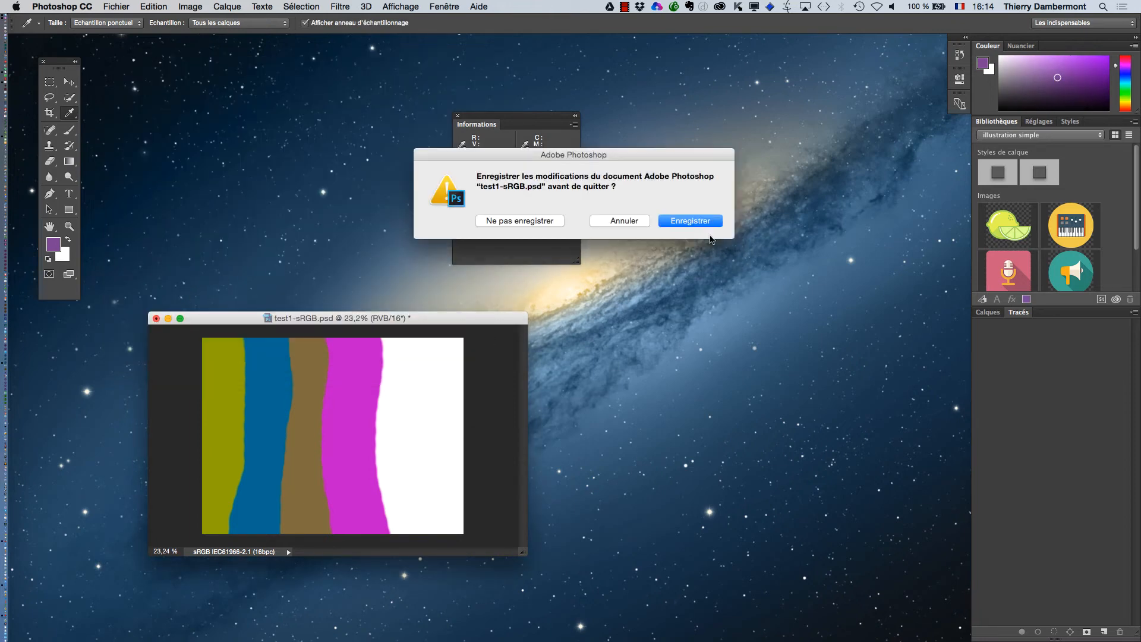
pyautogui.click(701, 221)
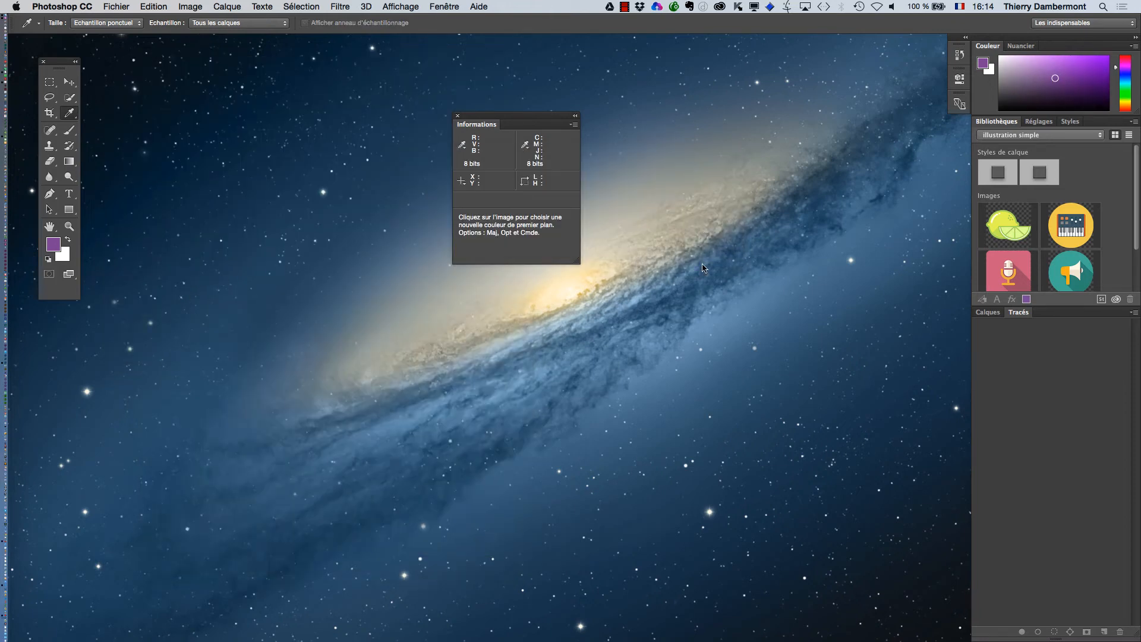
pyautogui.click(457, 116)
# Shrink the file-opening dialog and open test1-sRGB.psd from the gestion des couleurs folder
pyautogui.click(115, 6)
pyautogui.click(122, 33)
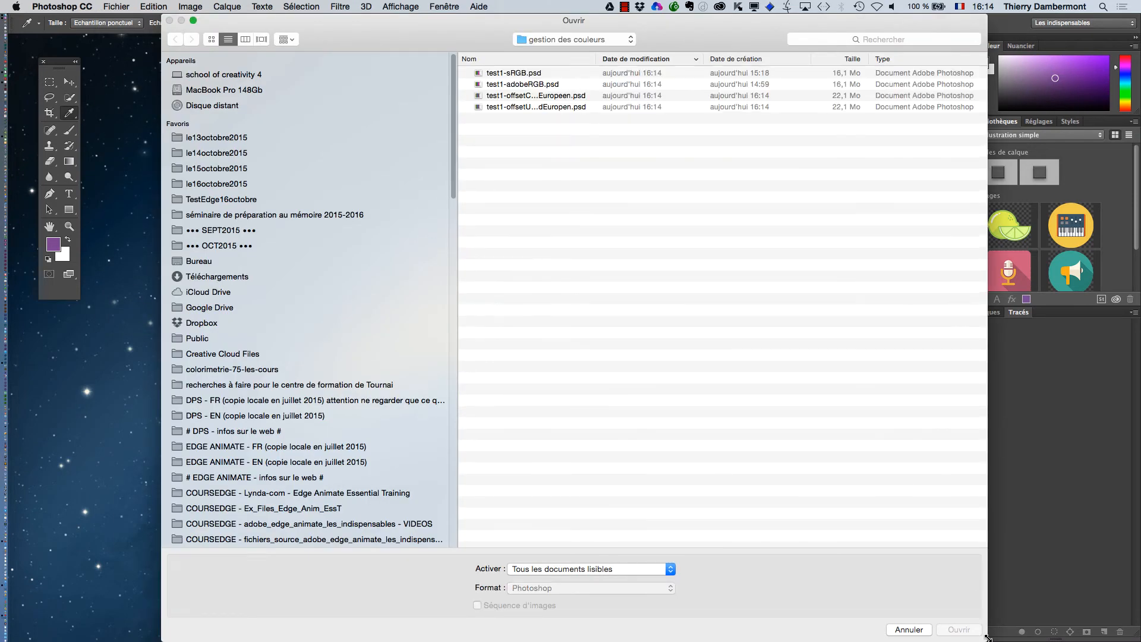
pyautogui.moveTo(986, 639); pyautogui.dragTo(563, 155)
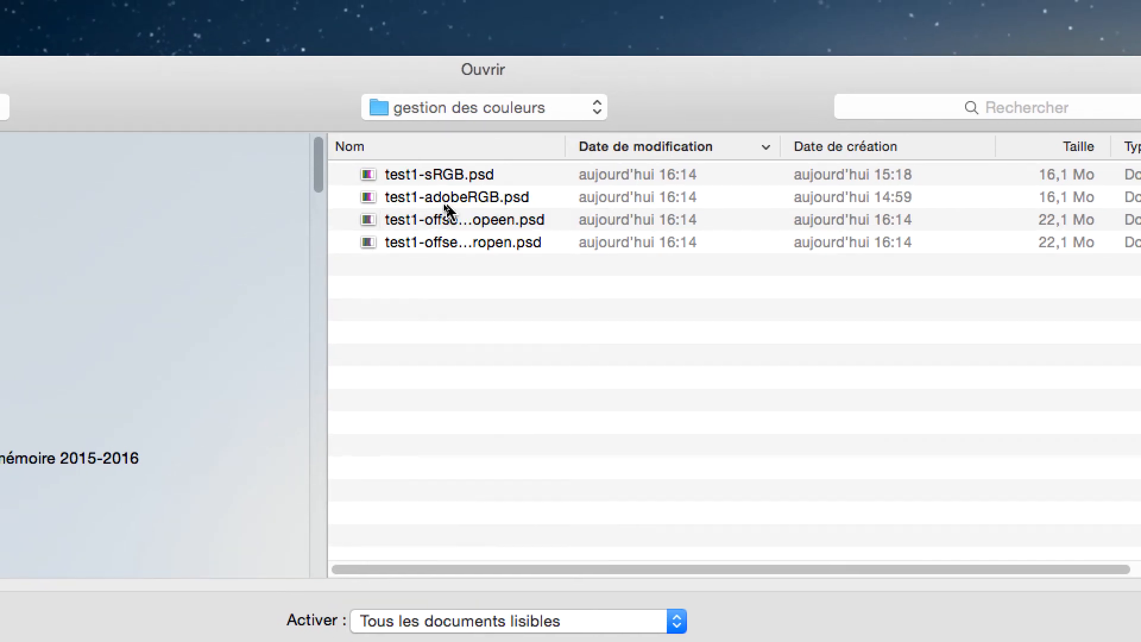
pyautogui.click(433, 200)
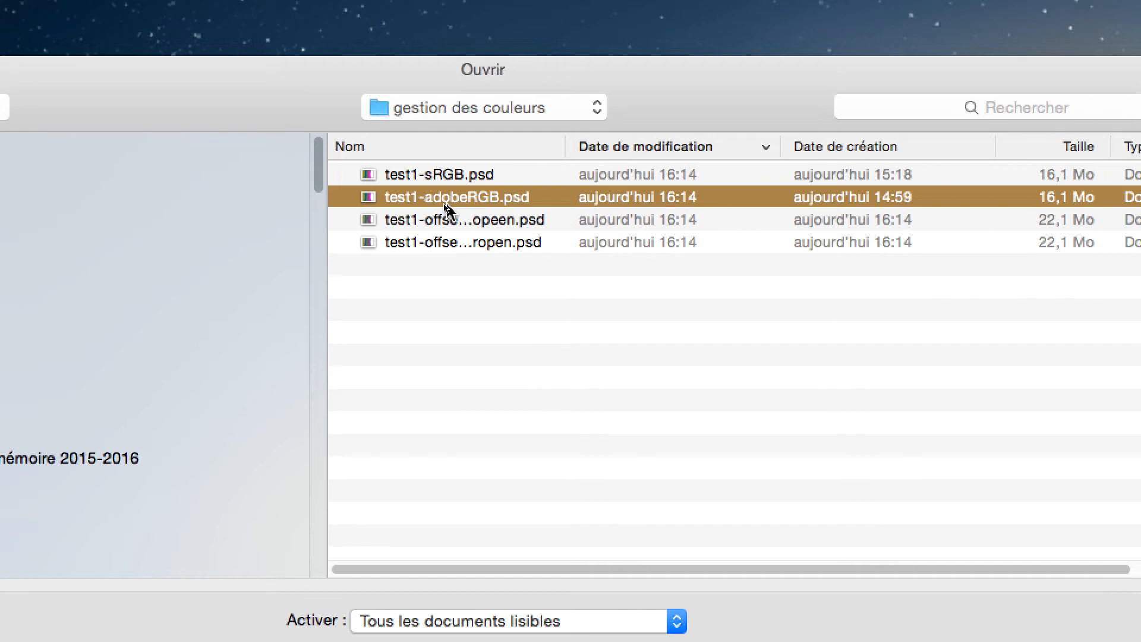
pyautogui.click(440, 174)
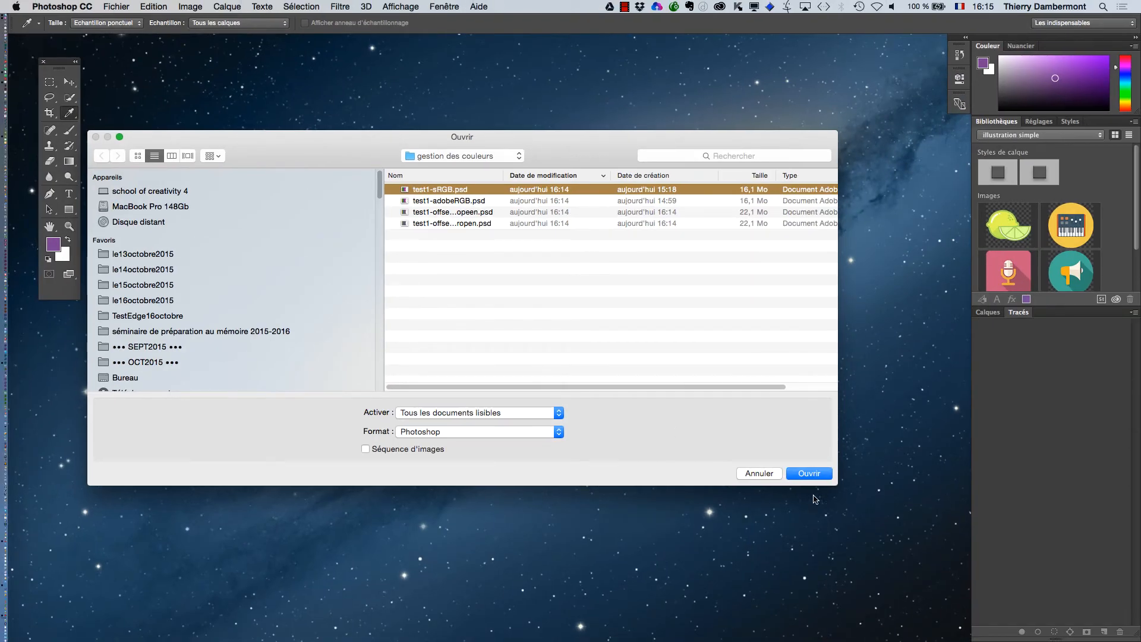
pyautogui.click(809, 474)
# Try the three profile mismatch options for test1-sRGB.psd: keep the embedded profile, convert to the working space, and discard the profile
pyautogui.moveTo(536, 226); pyautogui.dragTo(336, 150)
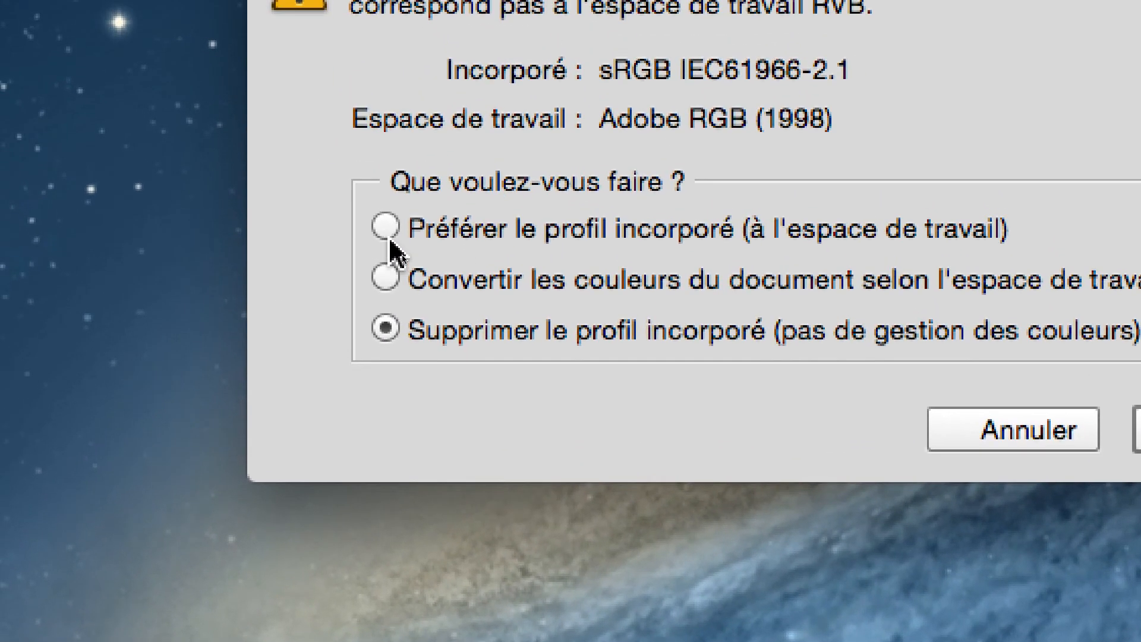
pyautogui.click(387, 230)
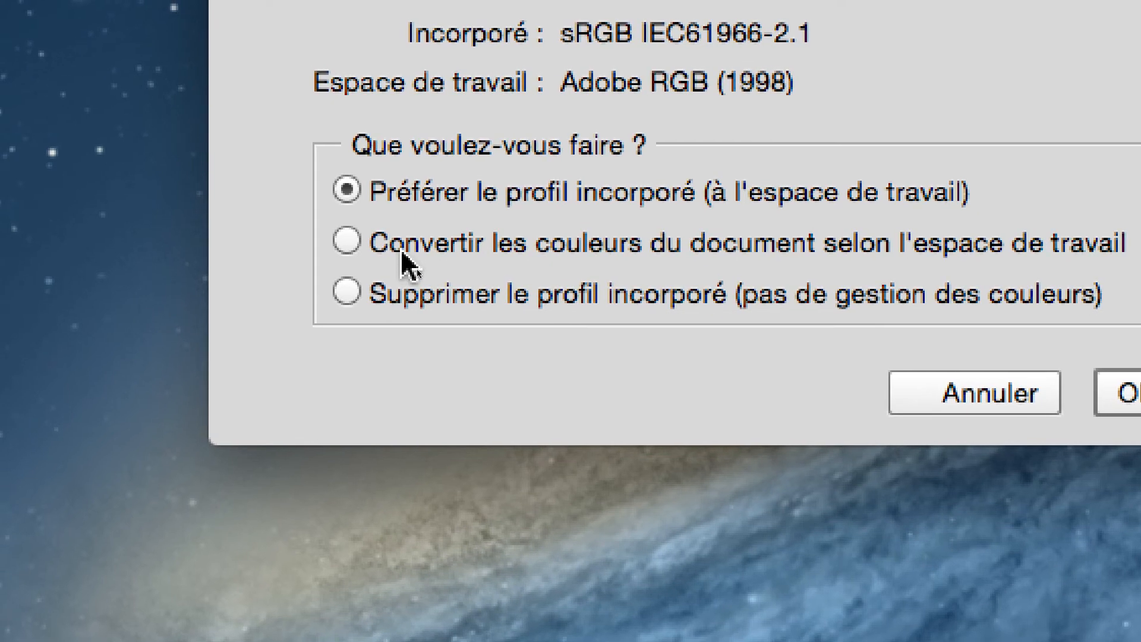
pyautogui.click(372, 284)
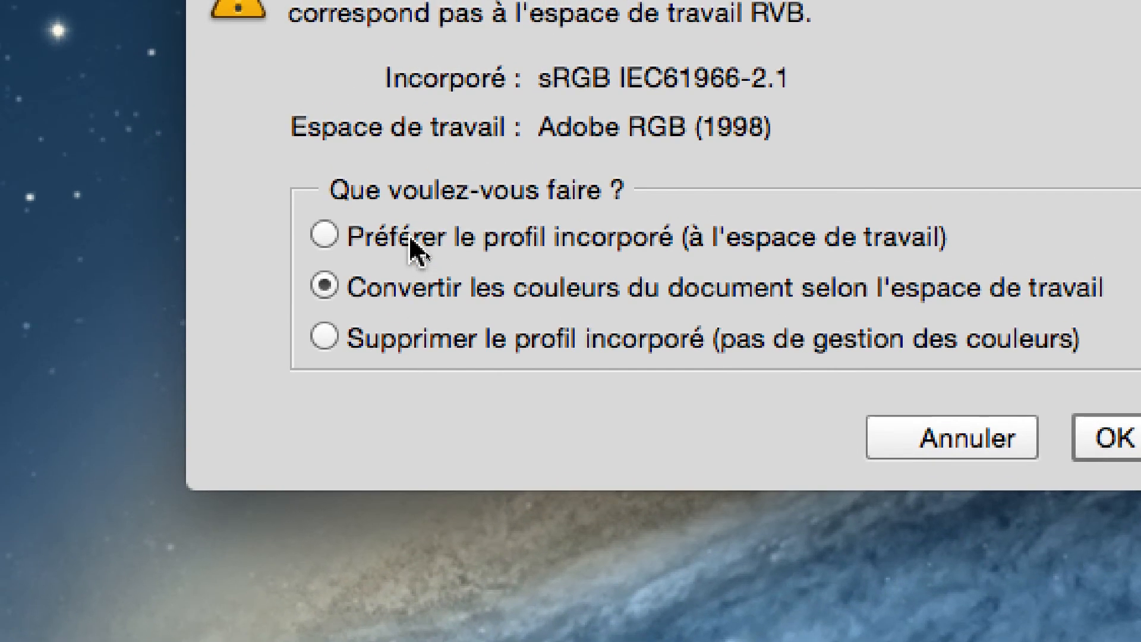
pyautogui.click(411, 193)
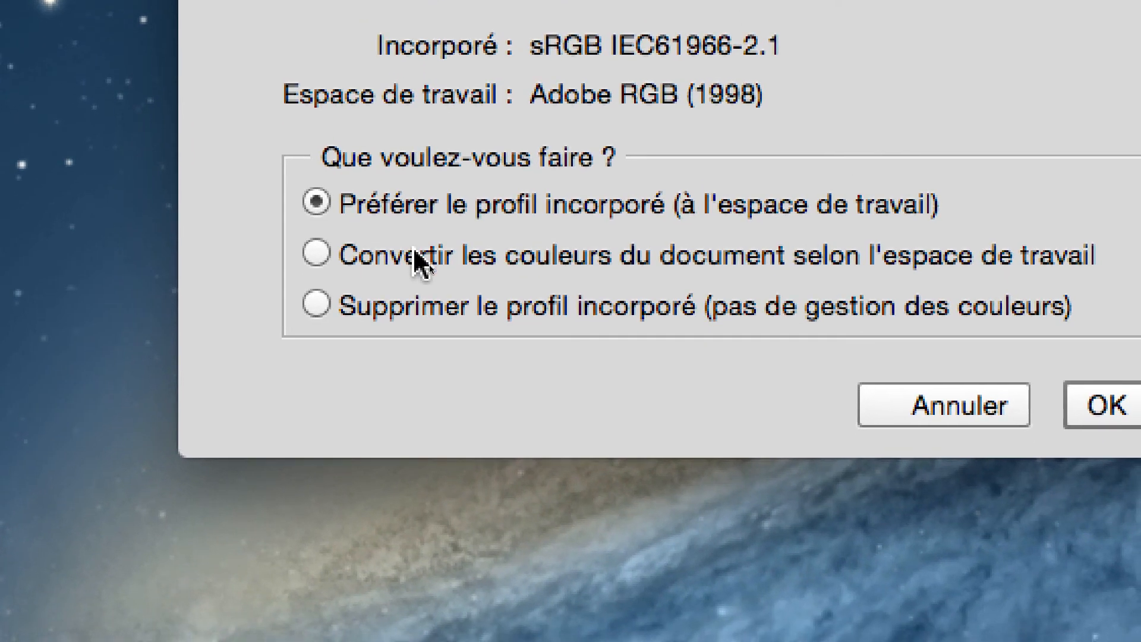
pyautogui.click(424, 289)
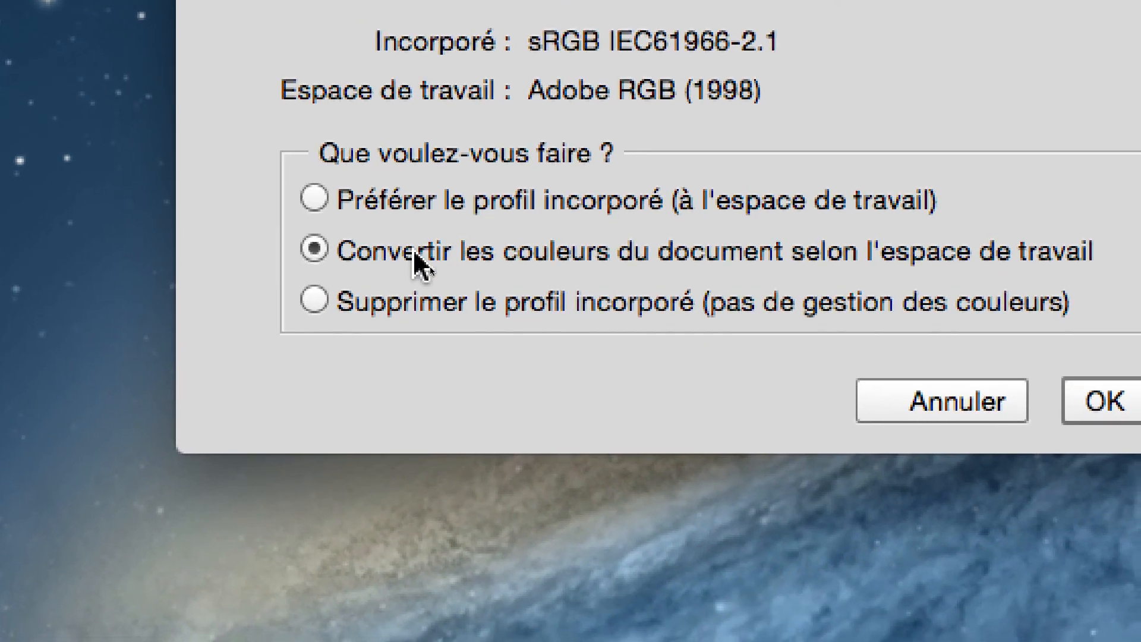
pyautogui.click(425, 267)
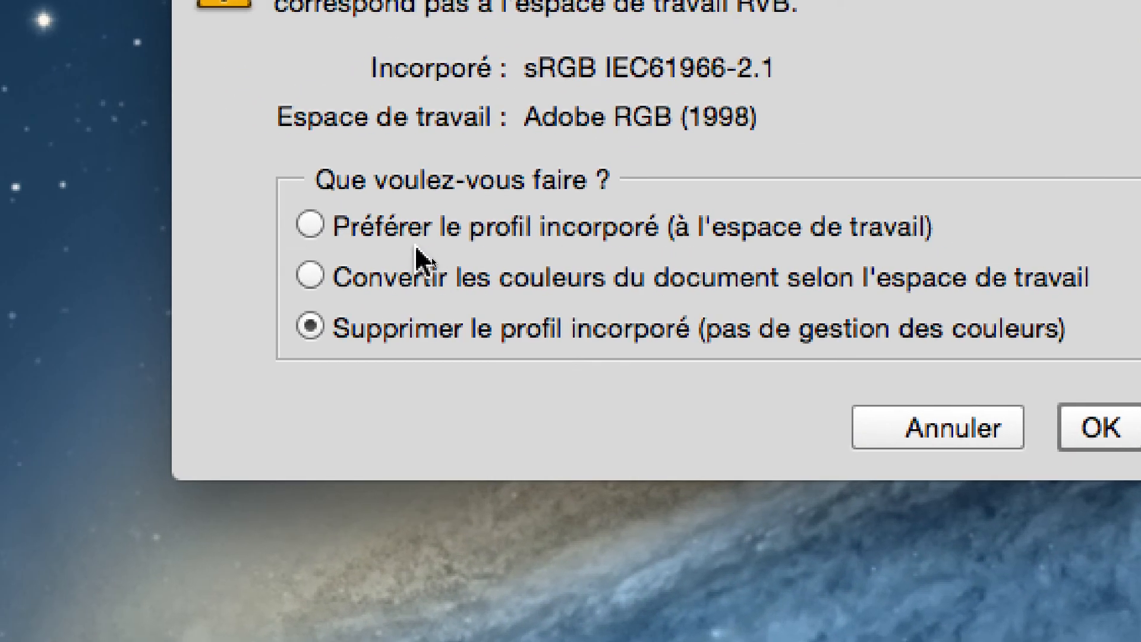
# Choose to keep the embedded sRGB IEC61966-2.1 profile and finish opening test1-sRGB.psd
pyautogui.click(418, 233)
pyautogui.click(424, 275)
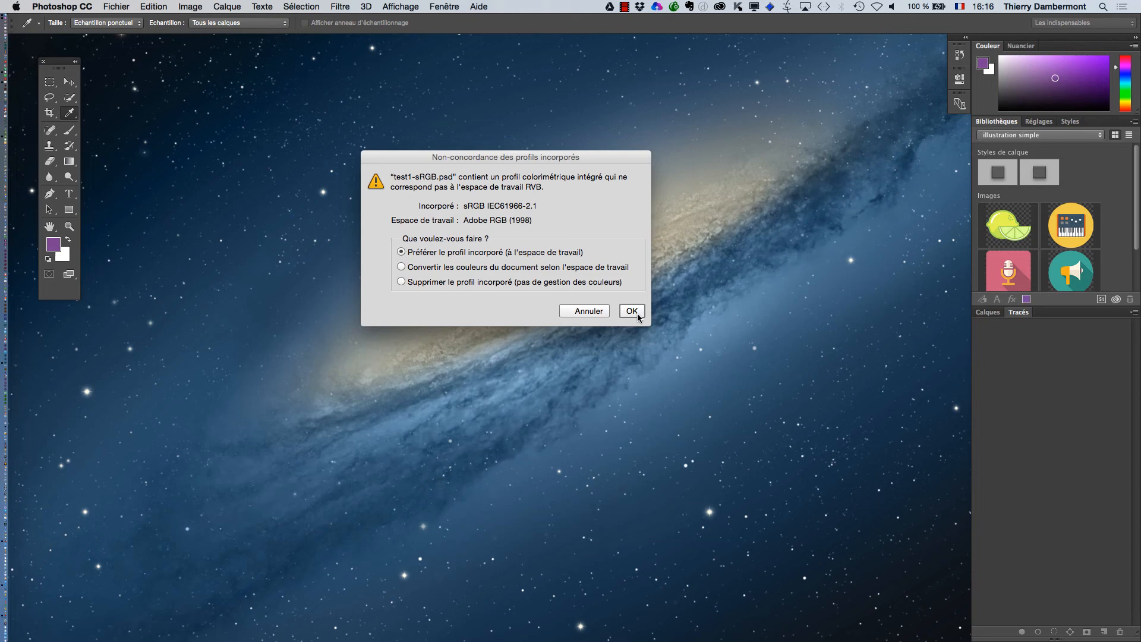
pyautogui.click(1080, 446)
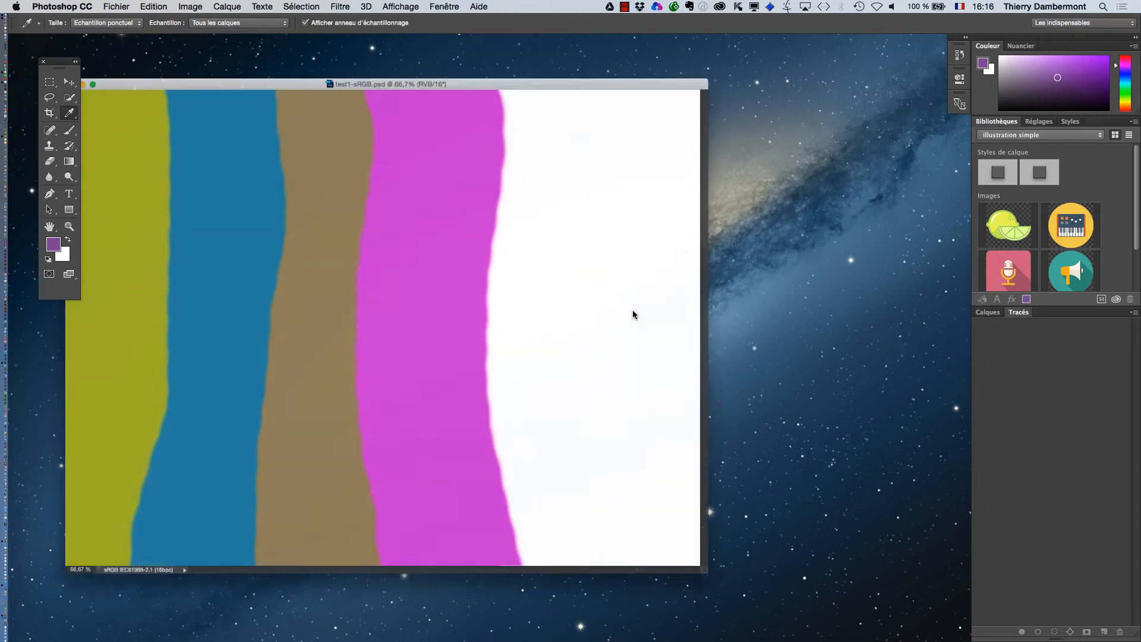
# Zoom test1-sRGB.psd out to 33.3%, enlarge its window around the image and move it towards the middle of the workspace
pyautogui.press('super+minus')
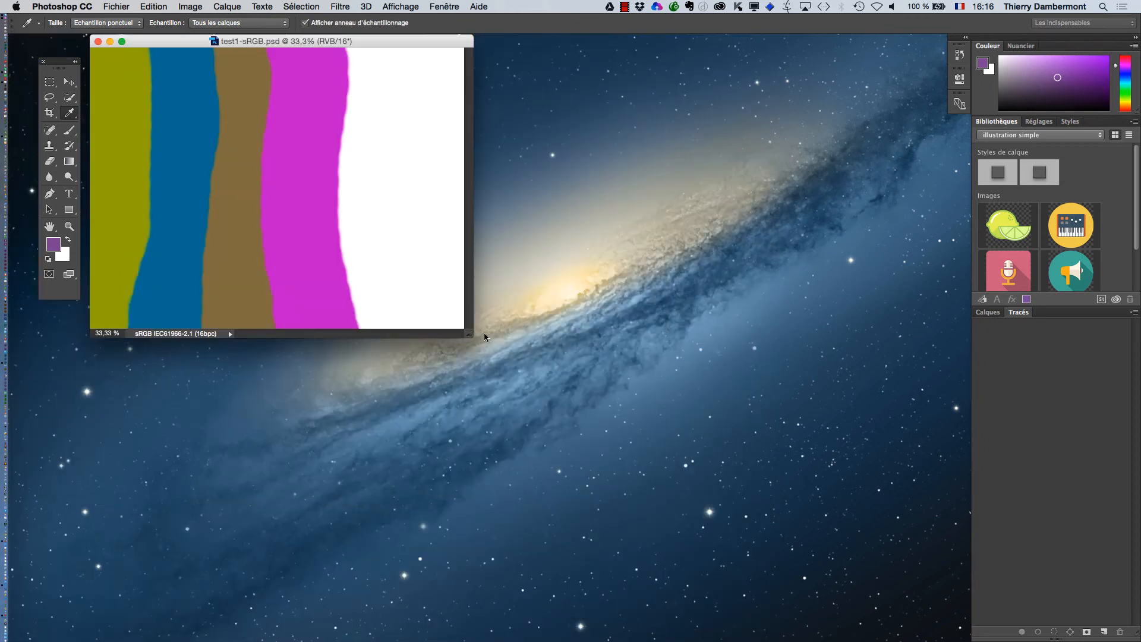
pyautogui.moveTo(470, 332); pyautogui.dragTo(524, 370)
pyautogui.moveTo(411, 41); pyautogui.dragTo(541, 74)
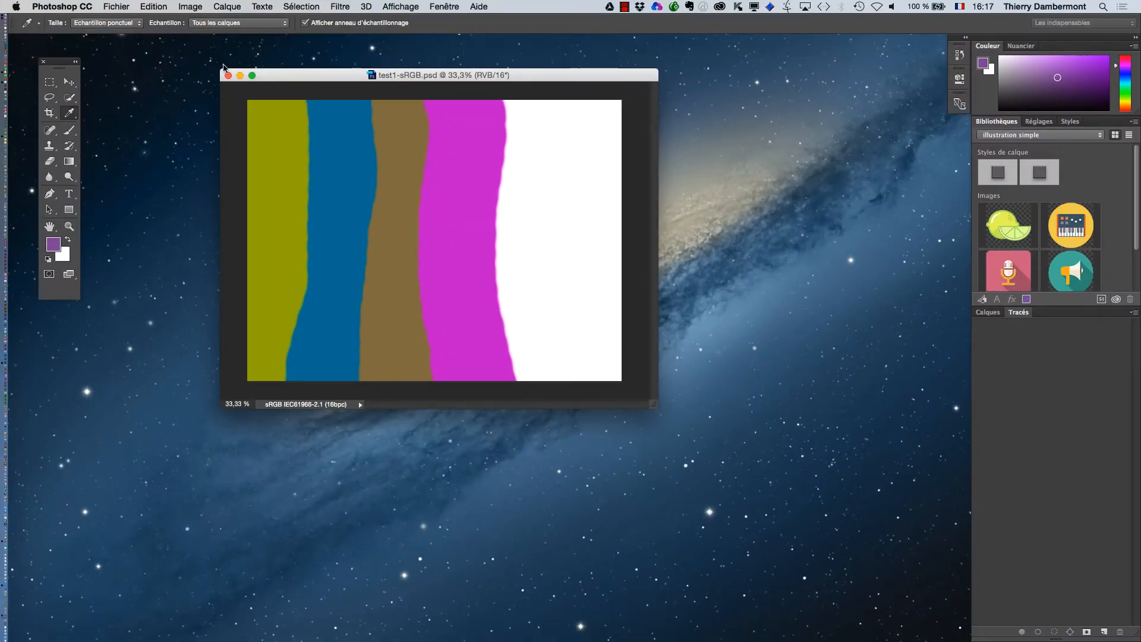
# Close test1-sRGB.psd and reopen it, converting its colours to the Adobe RGB (1998) working space
pyautogui.press('super+w')
pyautogui.click(125, 5)
pyautogui.click(126, 32)
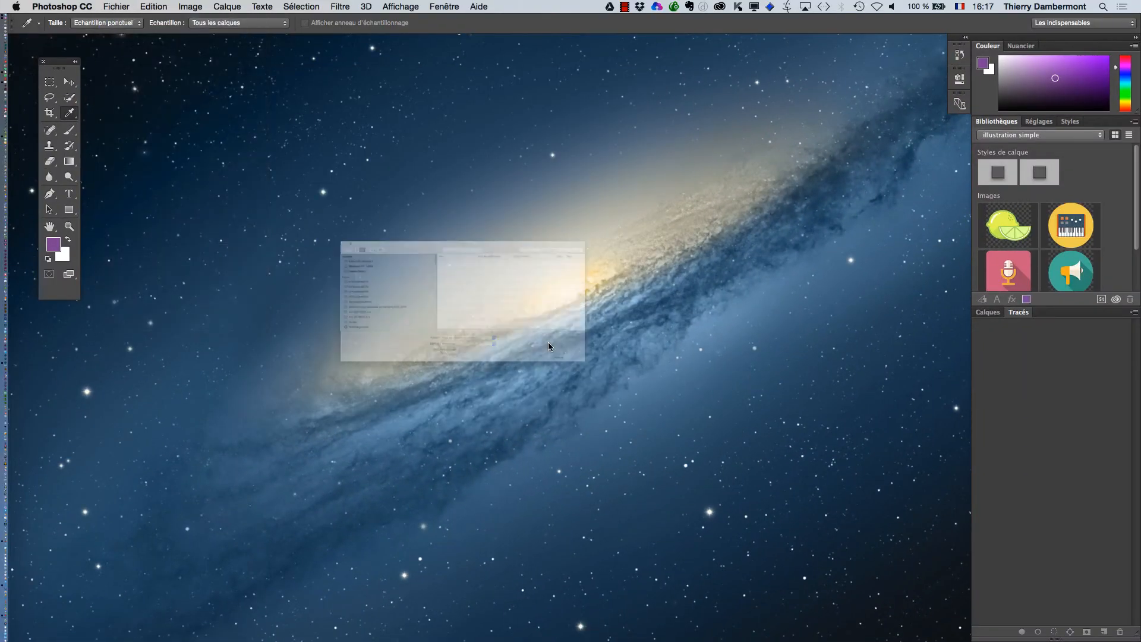
pyautogui.click(431, 180)
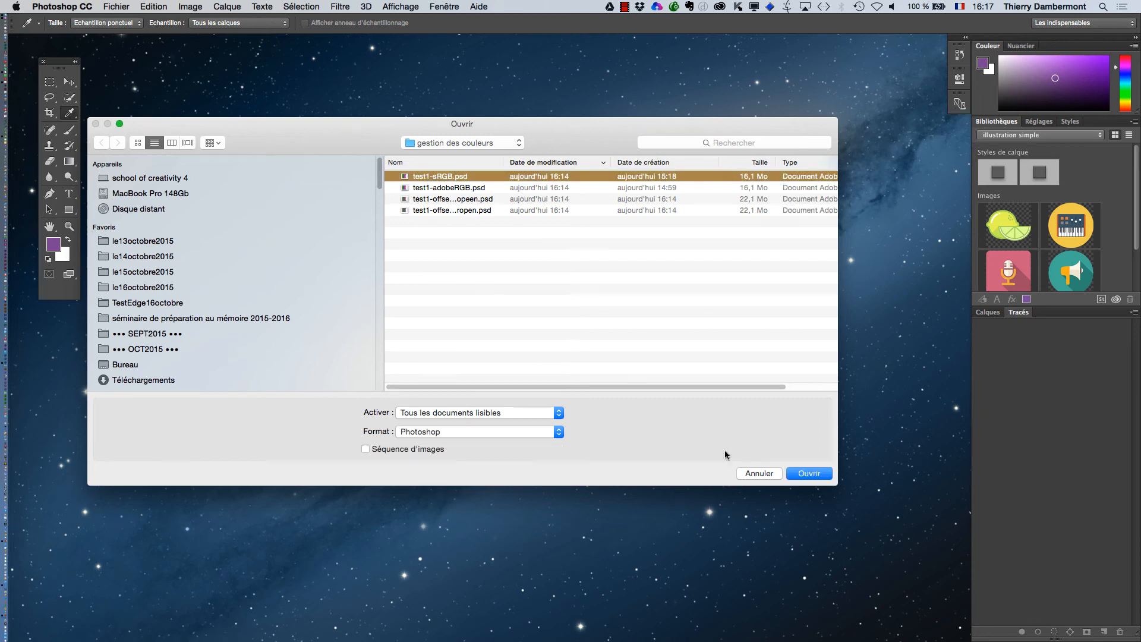
pyautogui.click(826, 475)
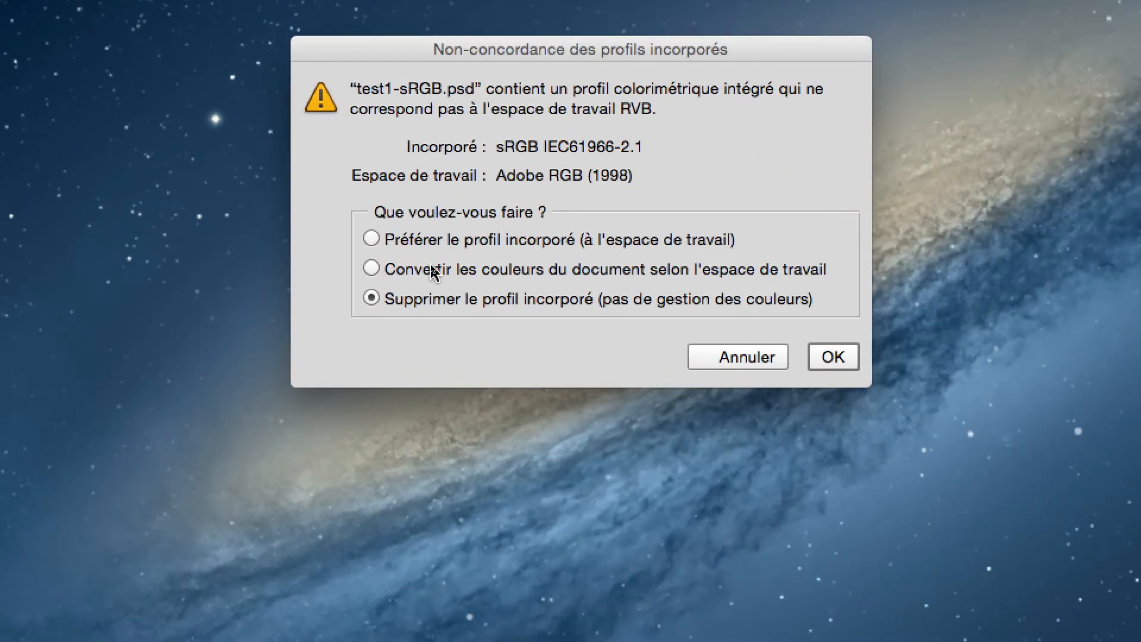
pyautogui.click(433, 268)
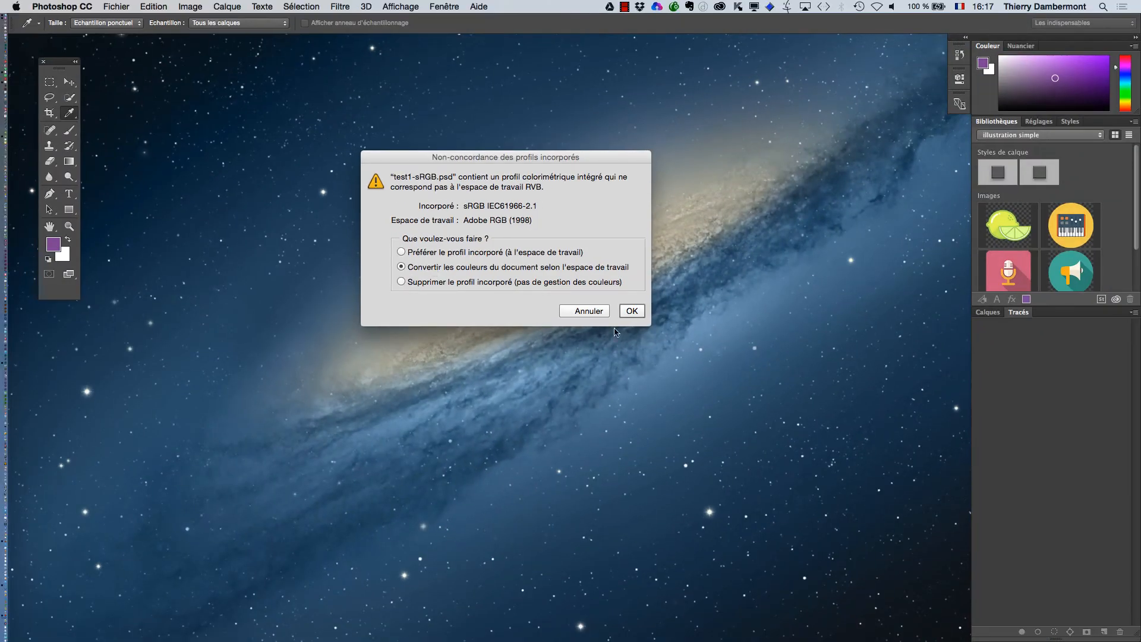
pyautogui.click(830, 353)
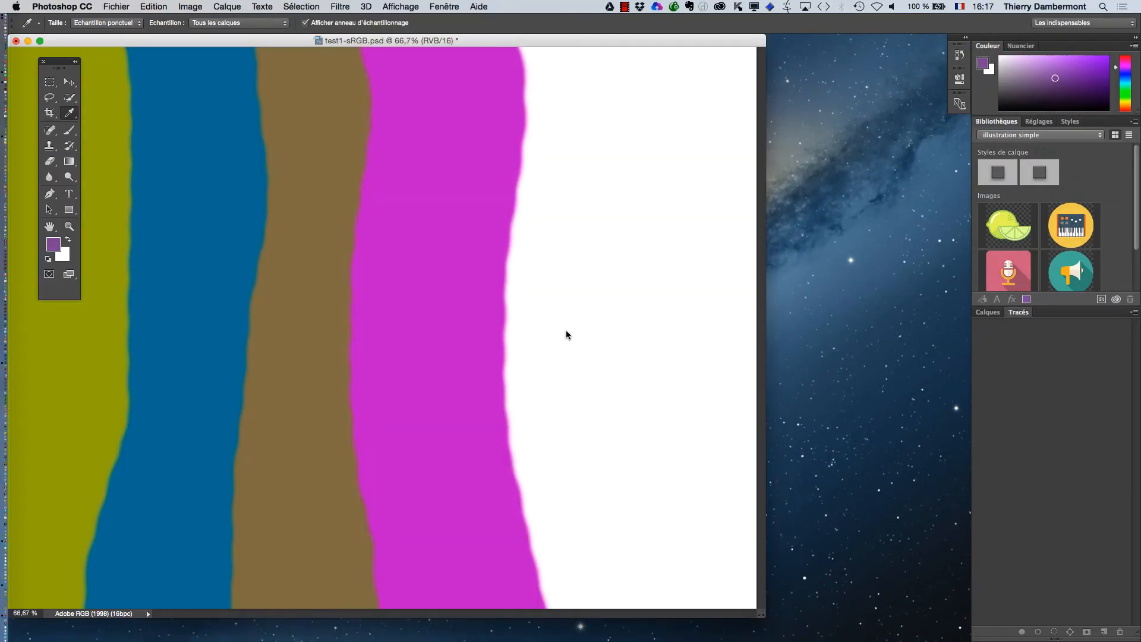
# Zoom the converted image out to 33.3% and enlarge its window around the canvas
pyautogui.press('super+minus')
pyautogui.press('super+minus')
pyautogui.moveTo(472, 332); pyautogui.dragTo(665, 390)
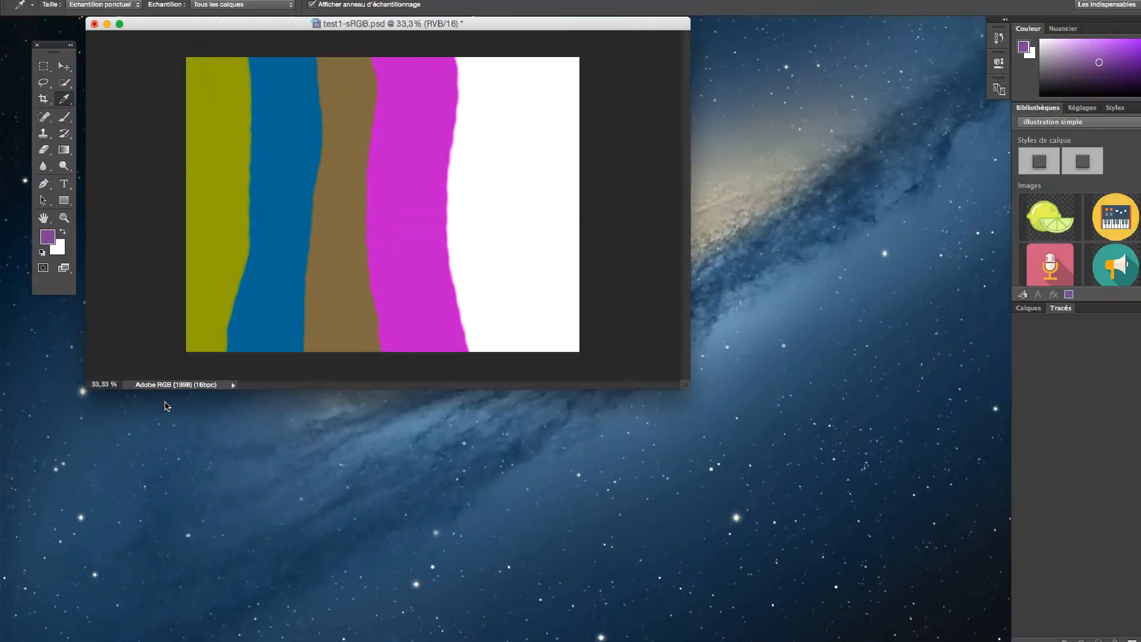
# Close the converted image and reopen test1-sRGB.psd with its embedded sRGB profile kept, viewed at 33.3%
pyautogui.press('super+w')
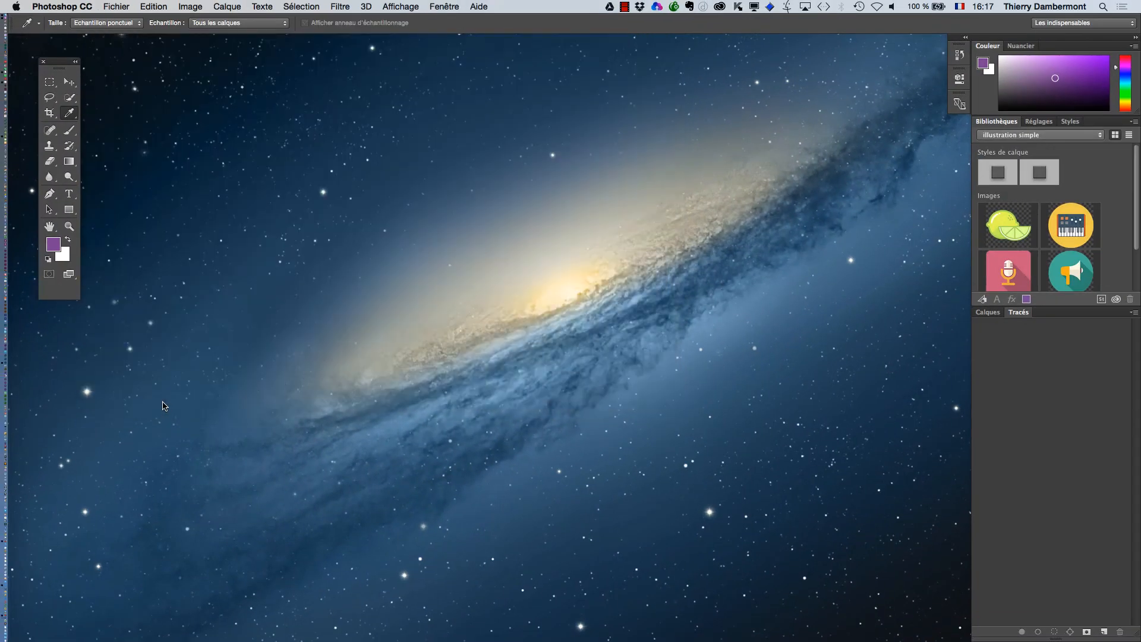
pyautogui.click(118, 6)
pyautogui.click(125, 32)
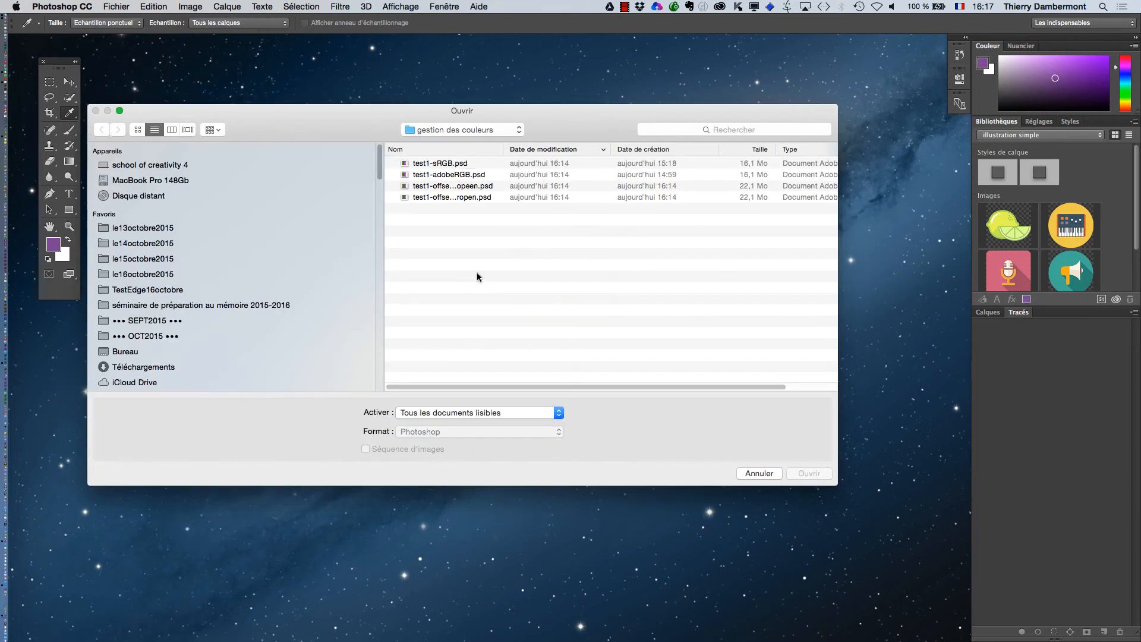
pyautogui.click(806, 473)
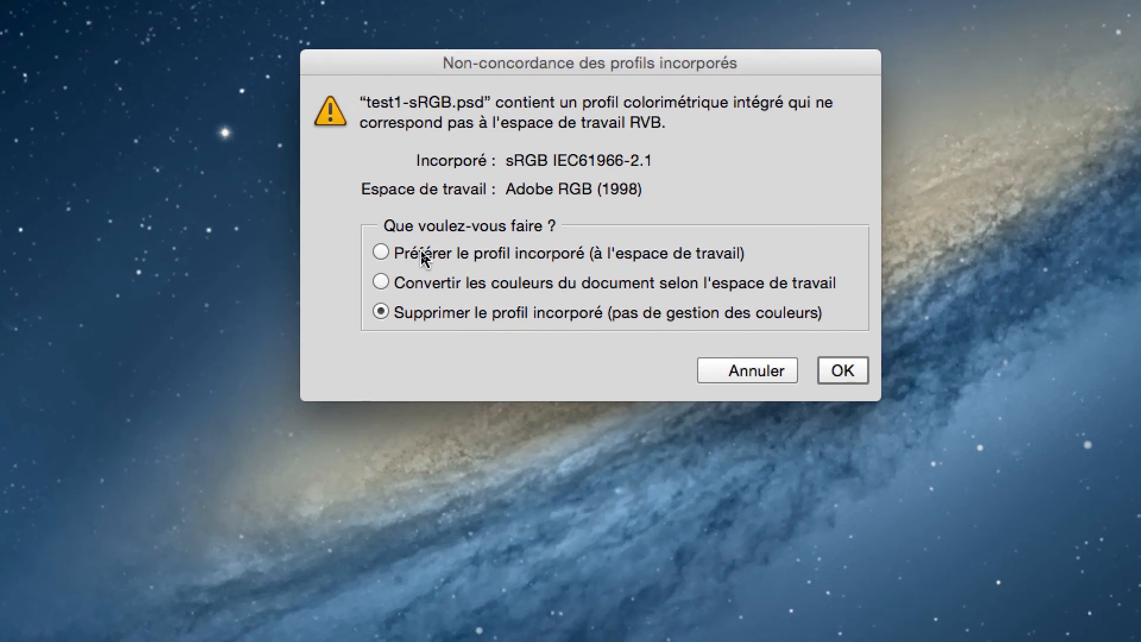
pyautogui.click(422, 254)
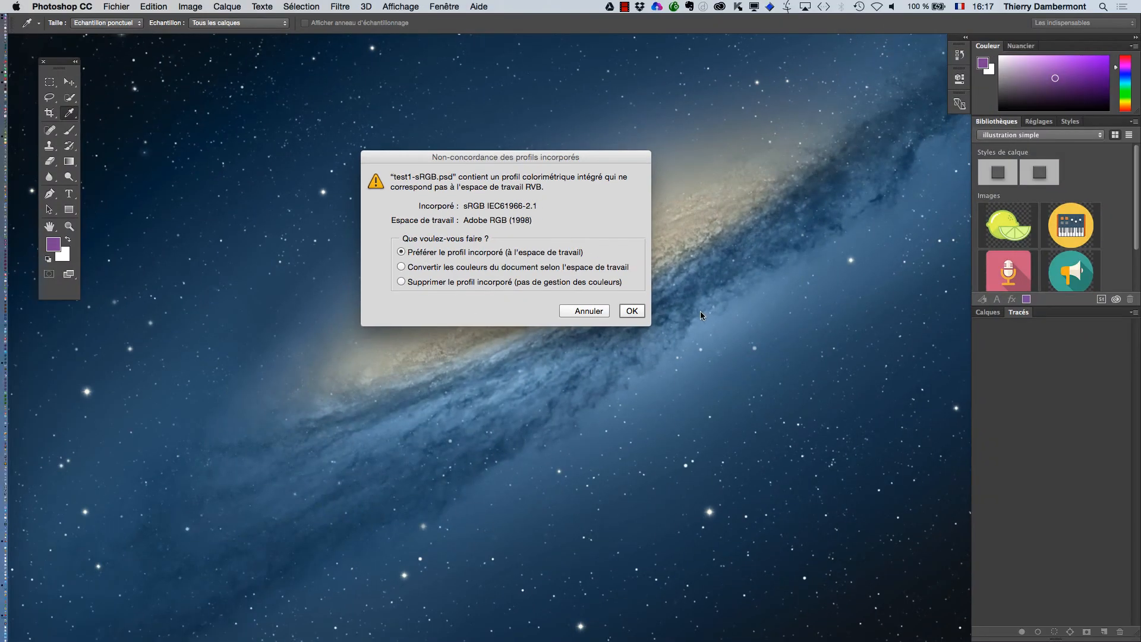
pyautogui.click(630, 311)
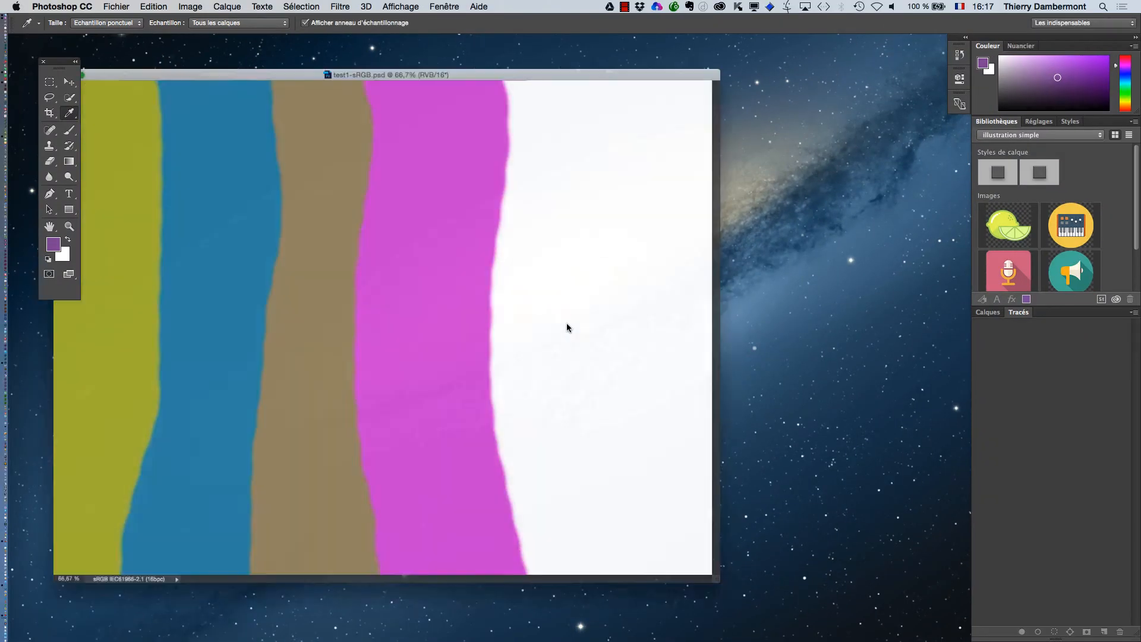
pyautogui.keyDown('alt'); pyautogui.click(459, 433); pyautogui.keyUp('alt')
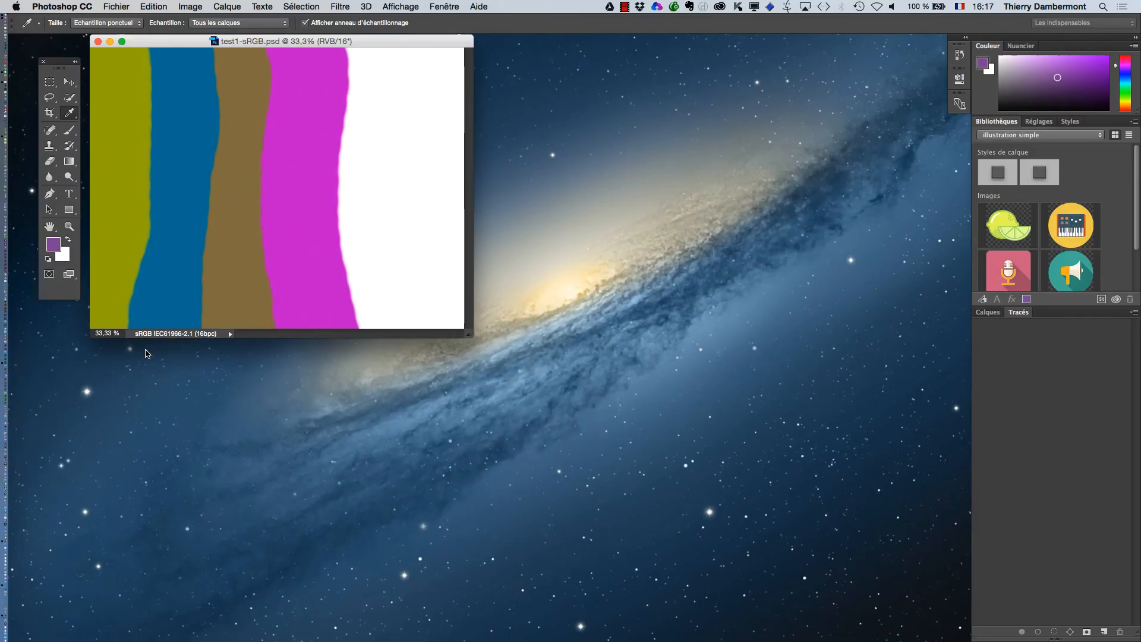
# Convert test1-sRGB.psd from its embedded sRGB profile to the Adobe RGB (1998) profile
pyautogui.click(143, 6)
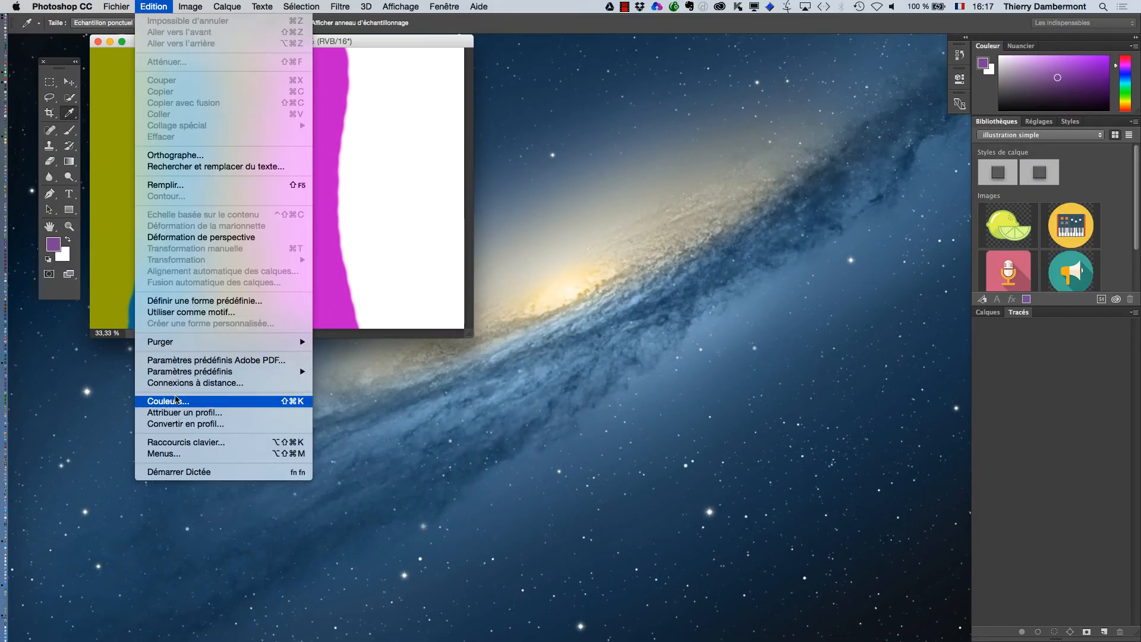
pyautogui.click(184, 423)
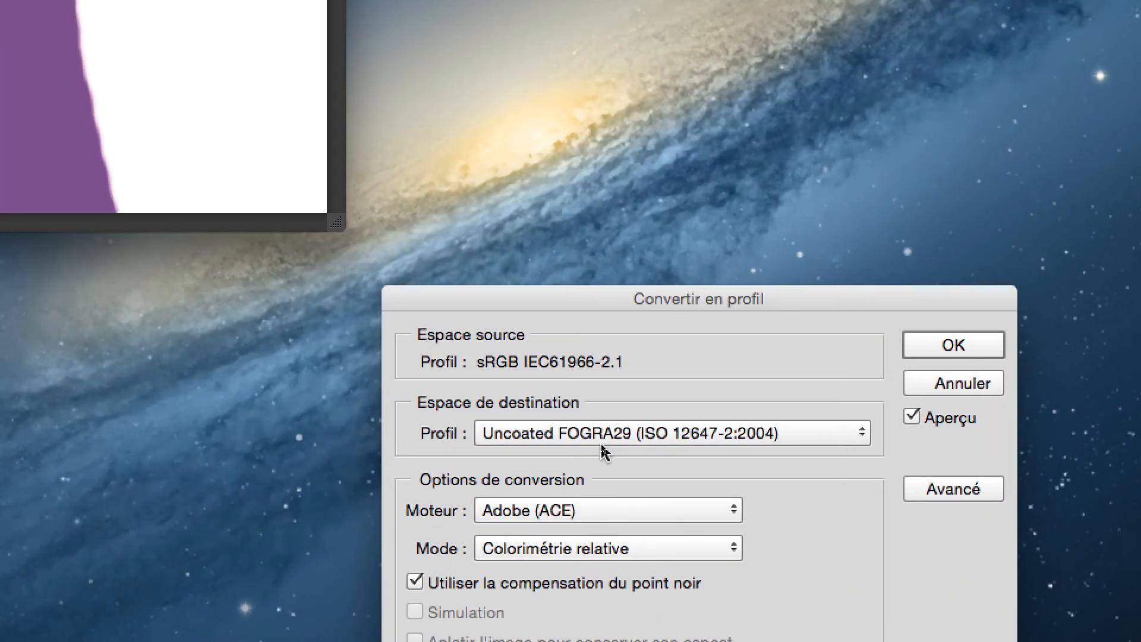
pyautogui.click(603, 441)
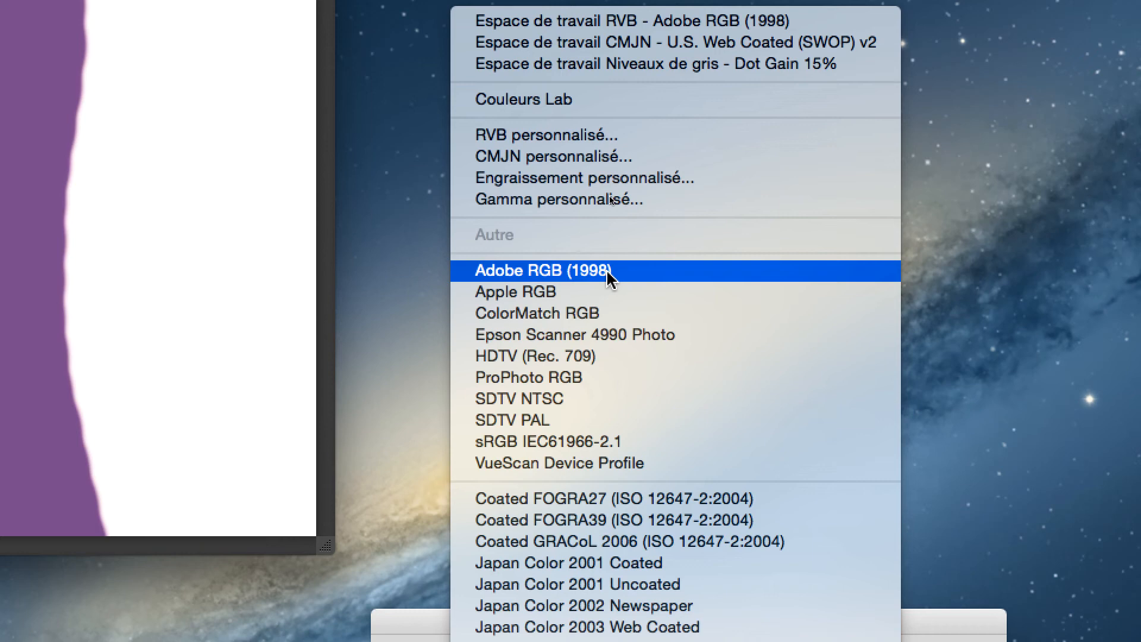
pyautogui.click(606, 68)
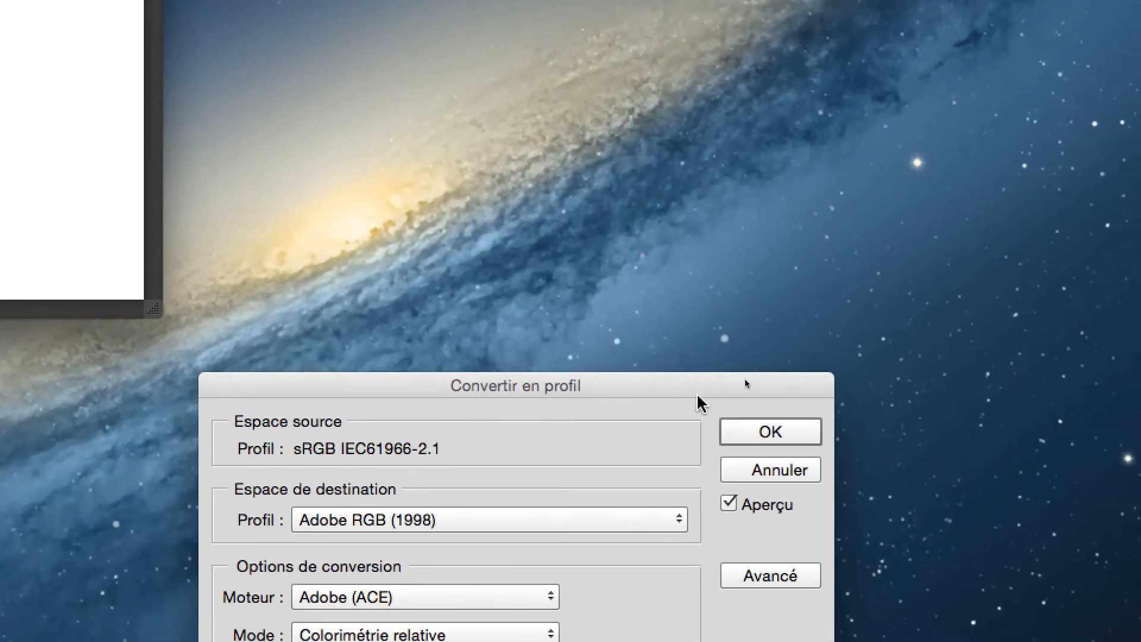
pyautogui.click(766, 430)
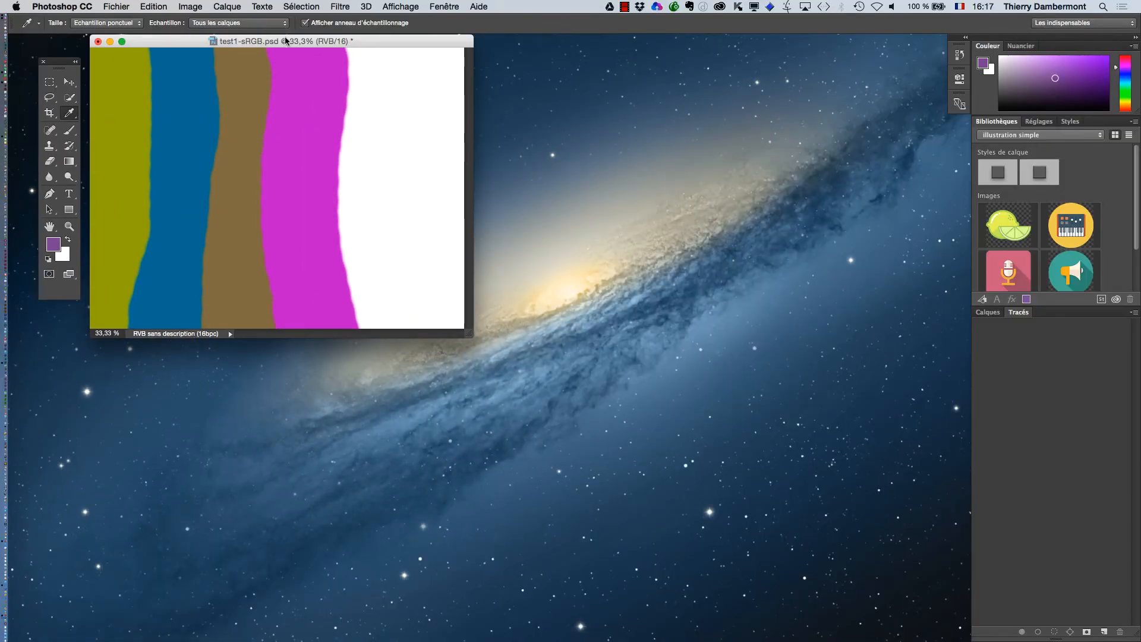
# Move the image window towards the middle of the workspace, then close test1-sRGB.psd without saving the conversion
pyautogui.moveTo(286, 41); pyautogui.dragTo(439, 102)
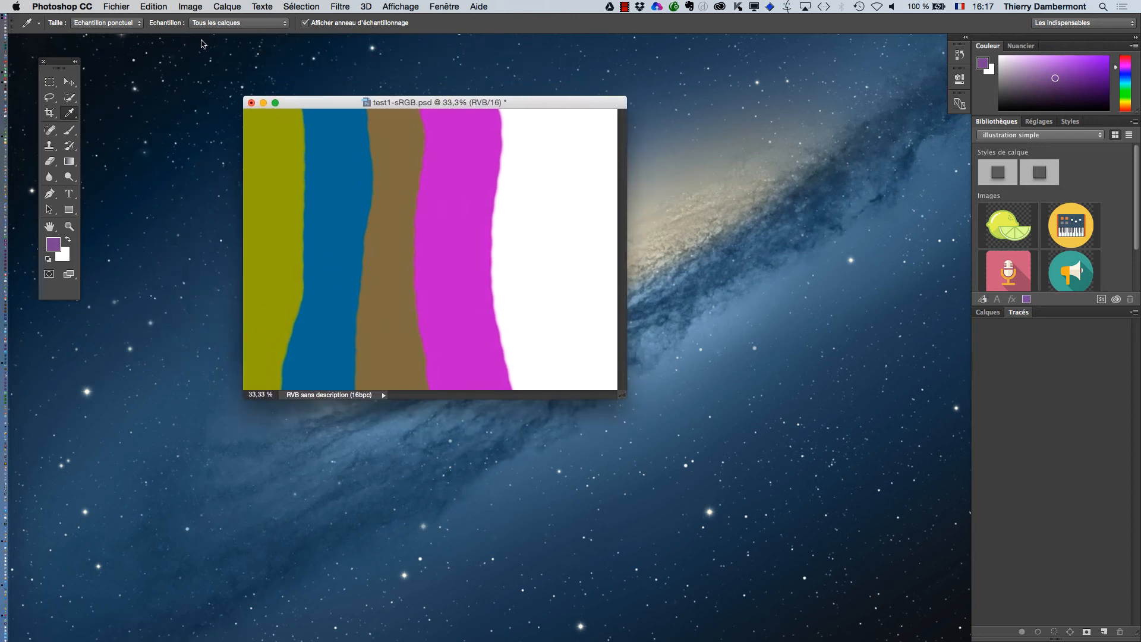
pyautogui.moveTo(324, 104); pyautogui.dragTo(263, 82)
pyautogui.click(156, 6)
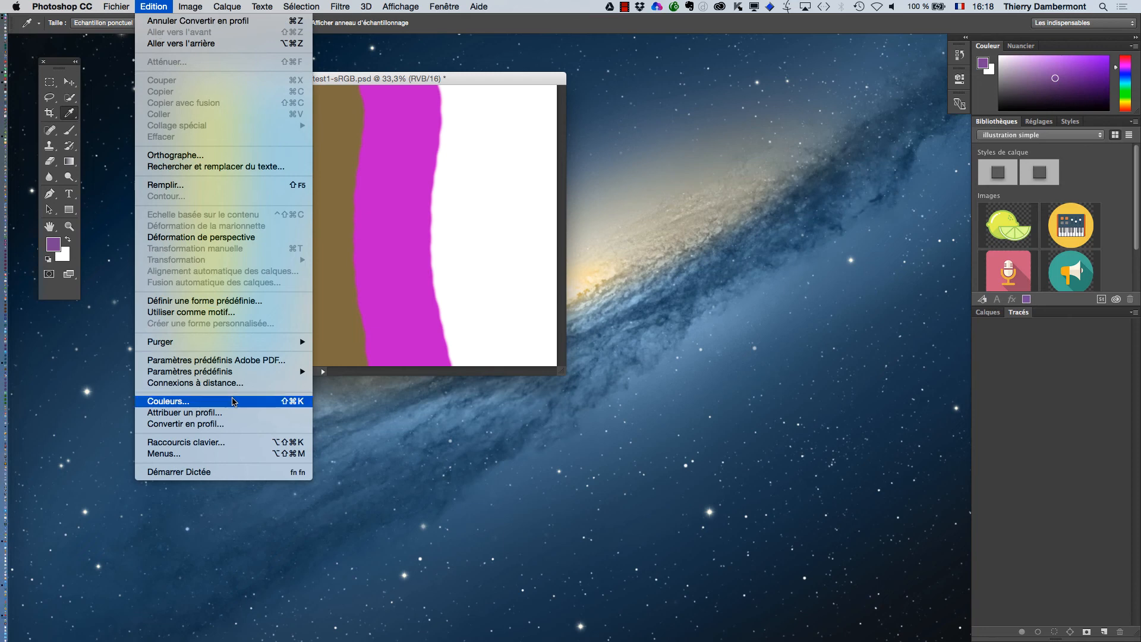
pyautogui.click(390, 148)
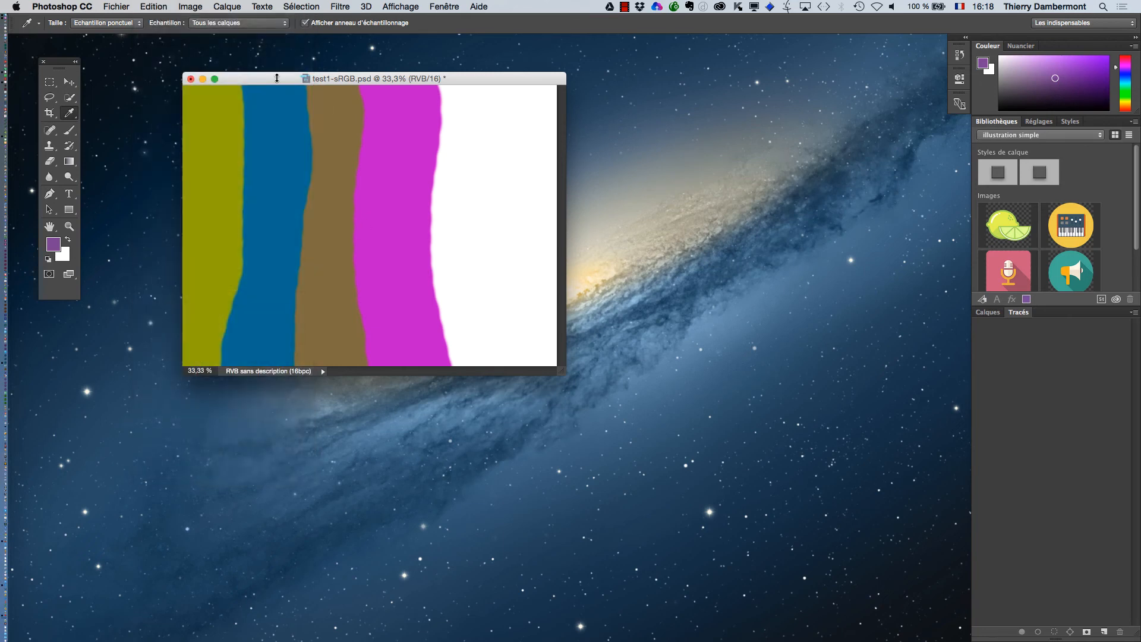
pyautogui.click(191, 79)
pyautogui.click(533, 216)
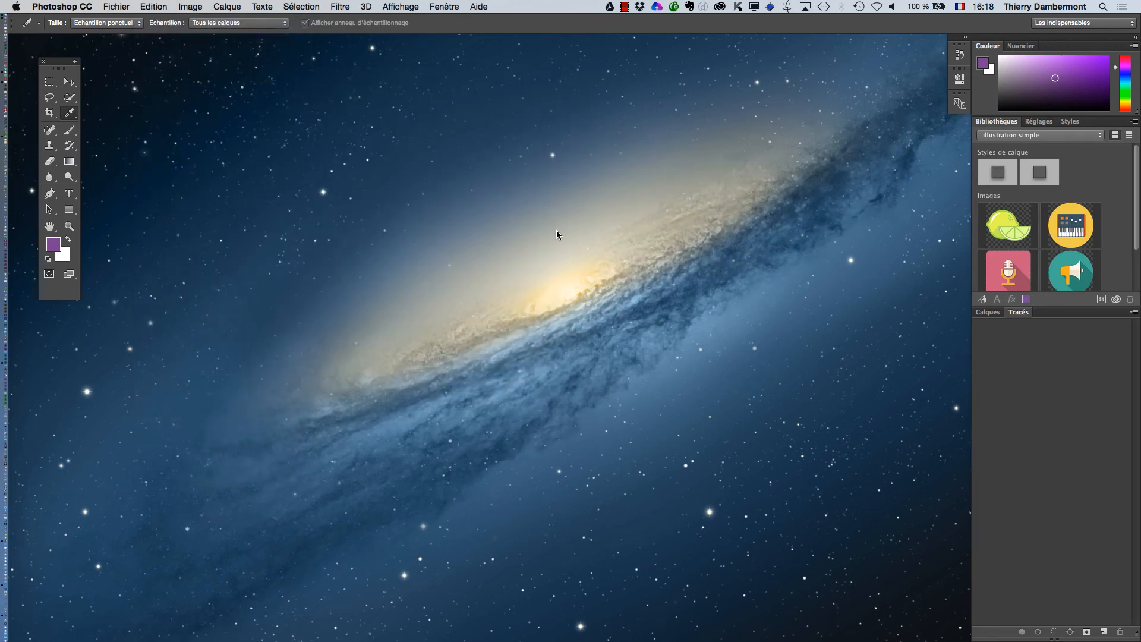
# In the colour settings, make the RGB policy preserve embedded profiles and turn off asking about profile mismatches when opening
pyautogui.click(163, 5)
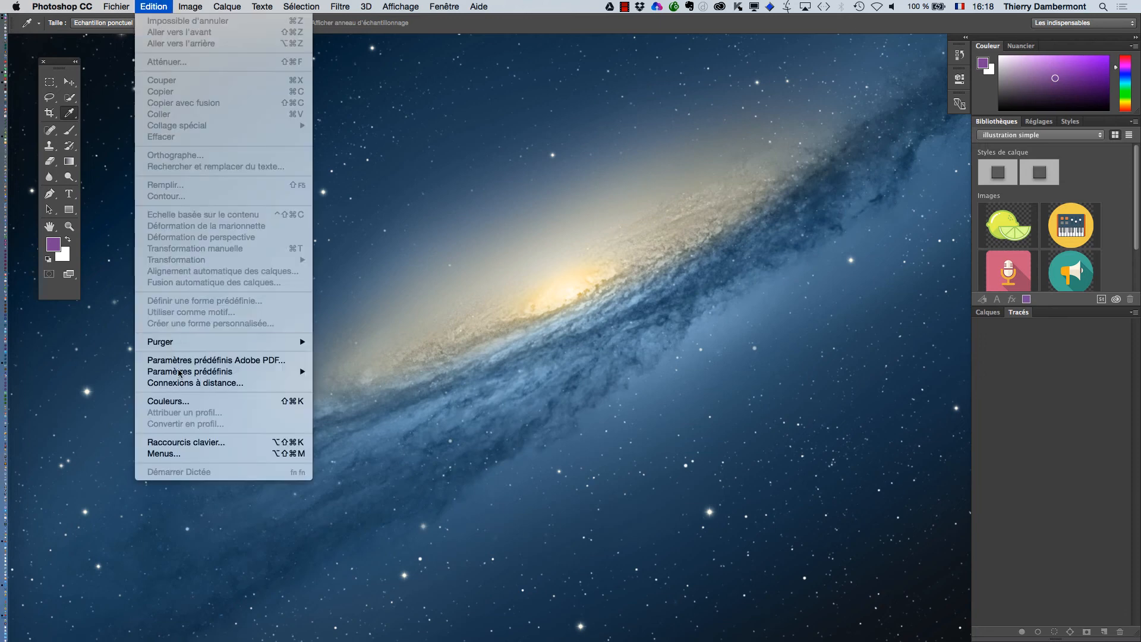
pyautogui.click(186, 406)
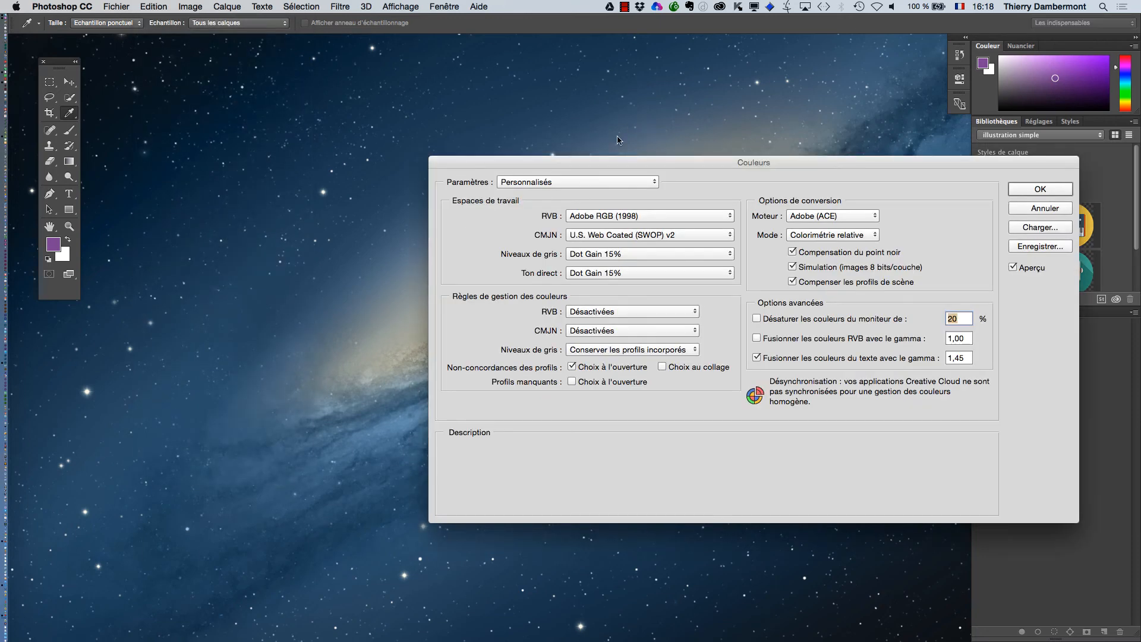
pyautogui.moveTo(607, 158); pyautogui.dragTo(318, 73)
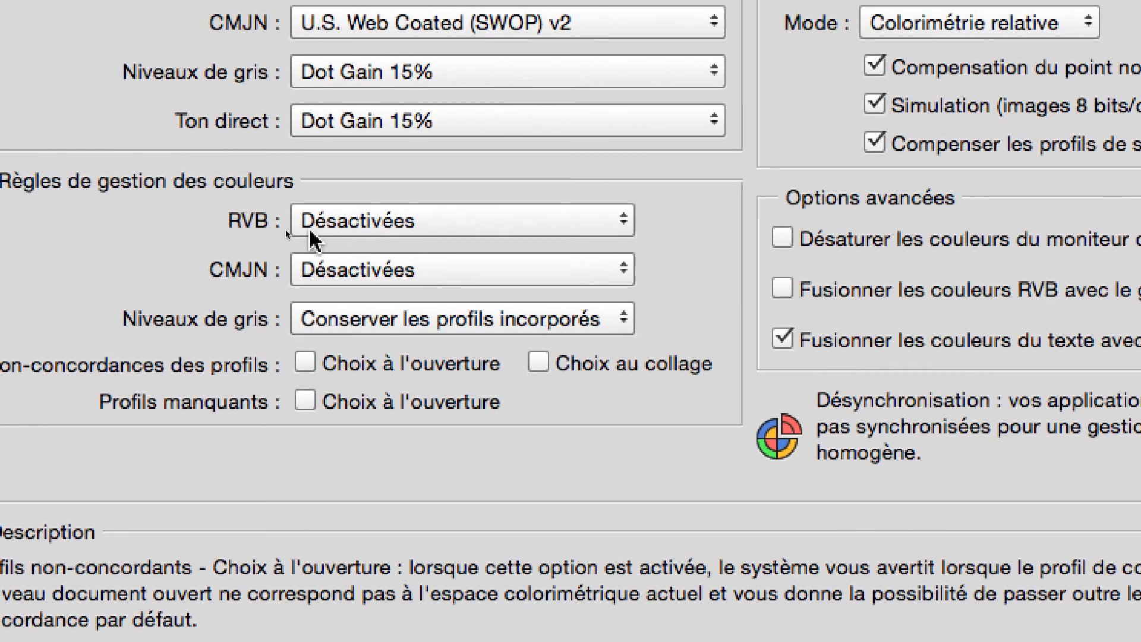
pyautogui.click(320, 137)
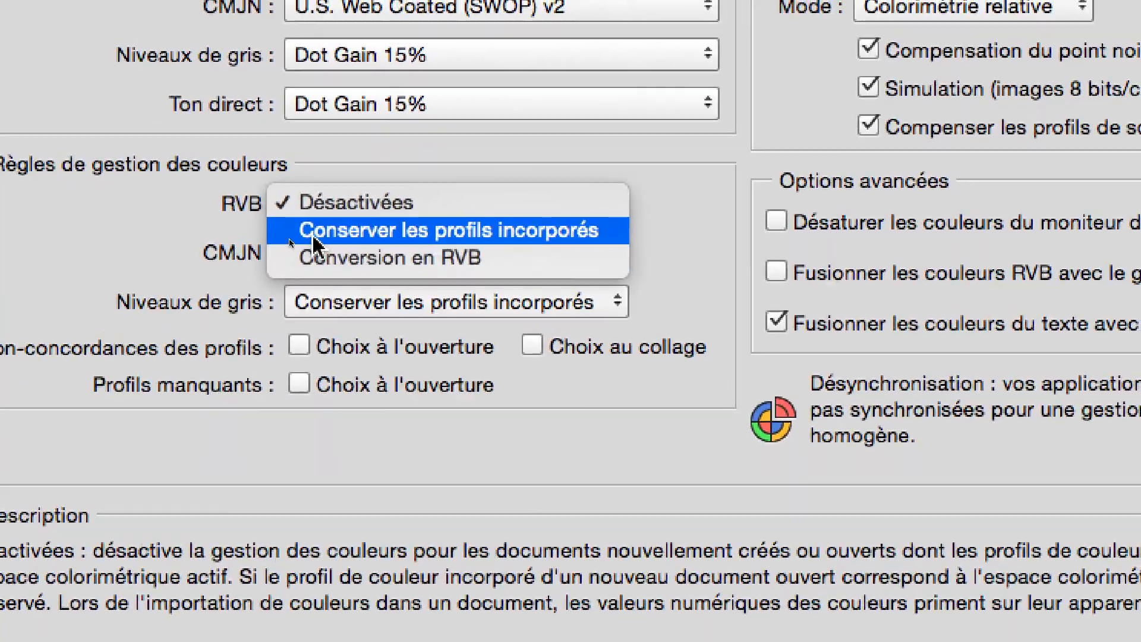
pyautogui.click(289, 214)
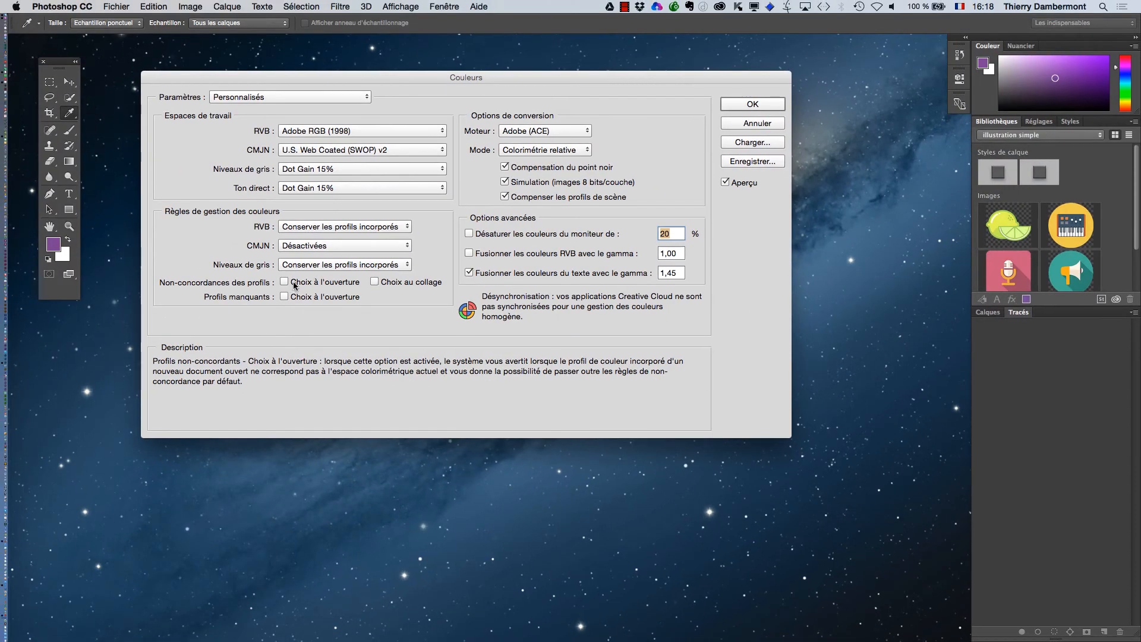
pyautogui.click(727, 102)
# Reopen test1-sRGB.psd from the gestion des couleurs folder and zoom it out to 33.3%
pyautogui.click(116, 6)
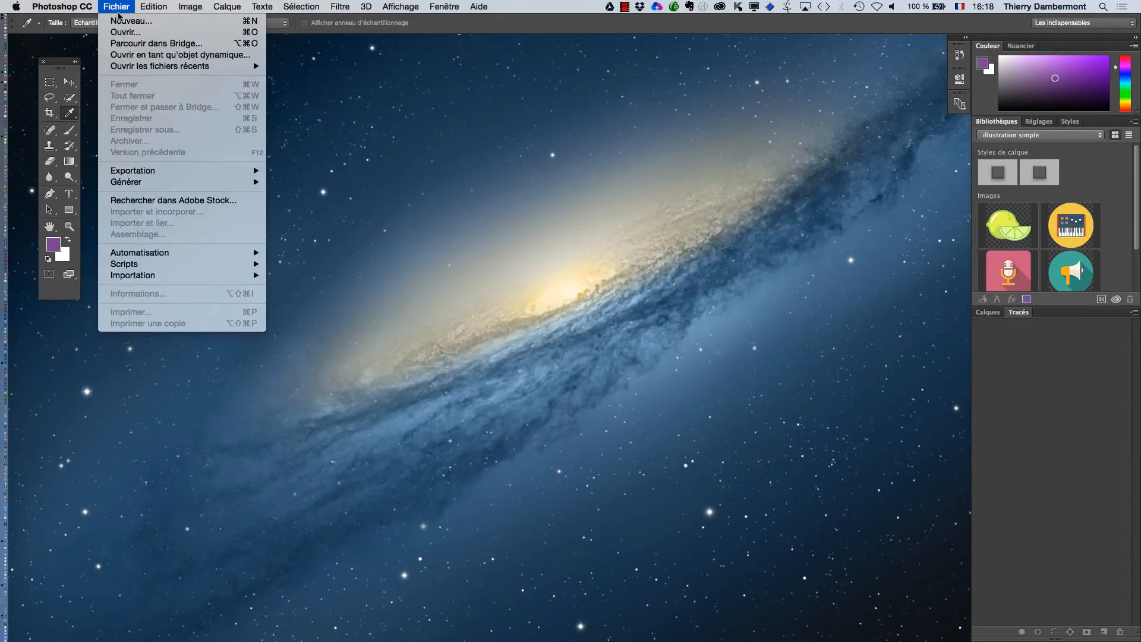
pyautogui.click(119, 33)
pyautogui.click(441, 153)
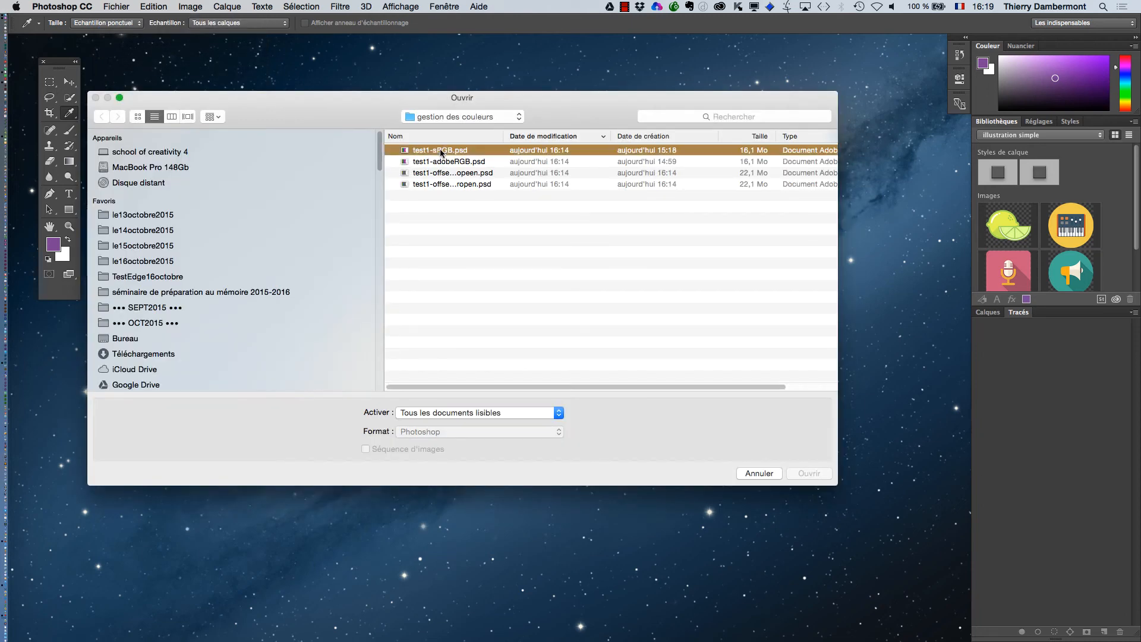
pyautogui.click(795, 476)
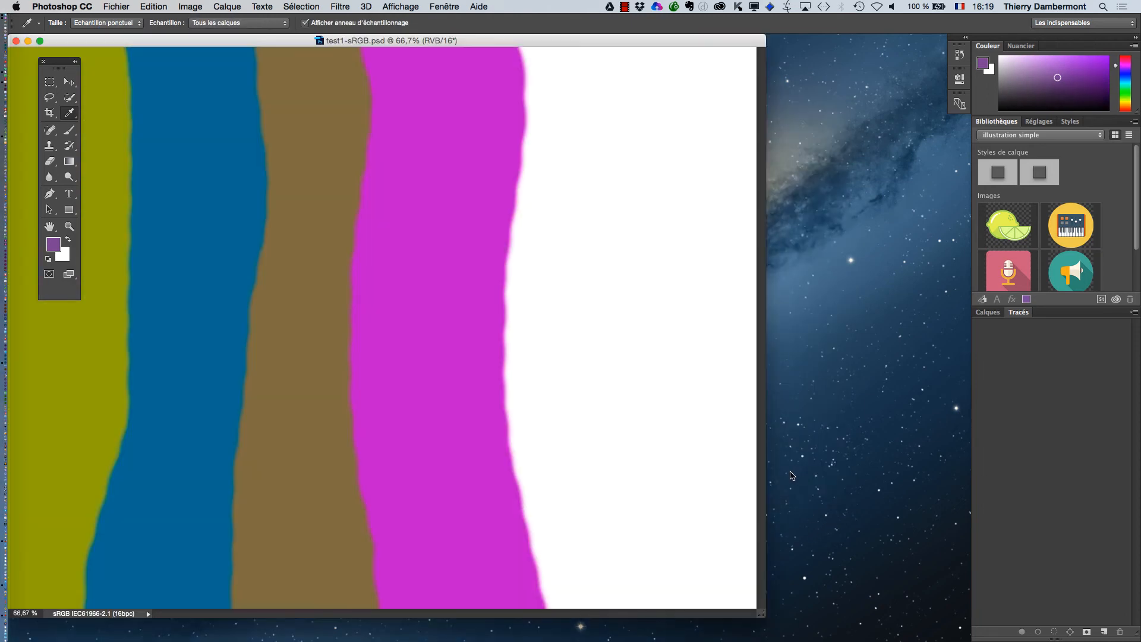
pyautogui.keyDown('alt'); pyautogui.keyDown('super'); pyautogui.click(324, 310); pyautogui.keyUp('super'); pyautogui.keyUp('alt')
pyautogui.keyDown('alt'); pyautogui.keyDown('super'); pyautogui.click(322, 304); pyautogui.keyUp('super'); pyautogui.keyUp('alt')
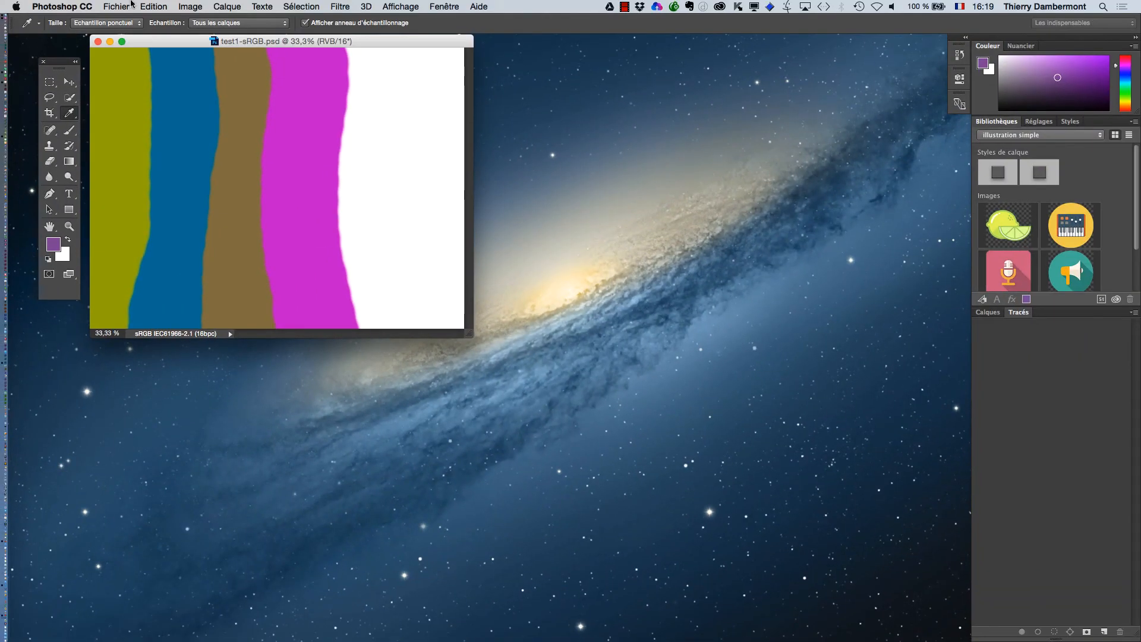
# Reopen the colour settings and examine the colour management policy for RGB up close
pyautogui.click(153, 6)
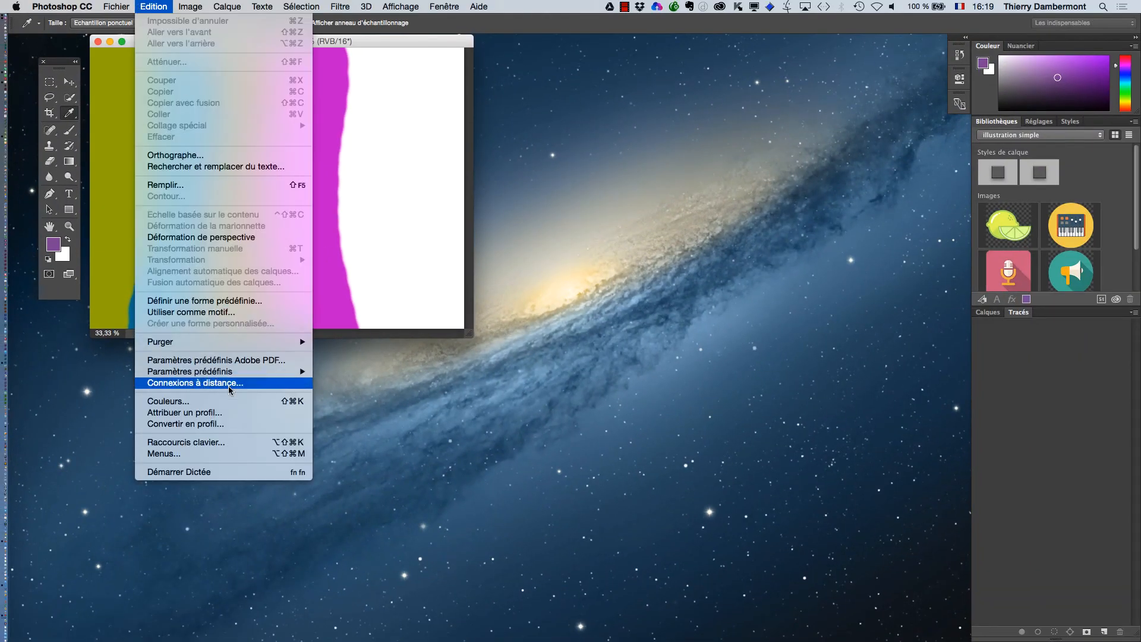
pyautogui.click(226, 401)
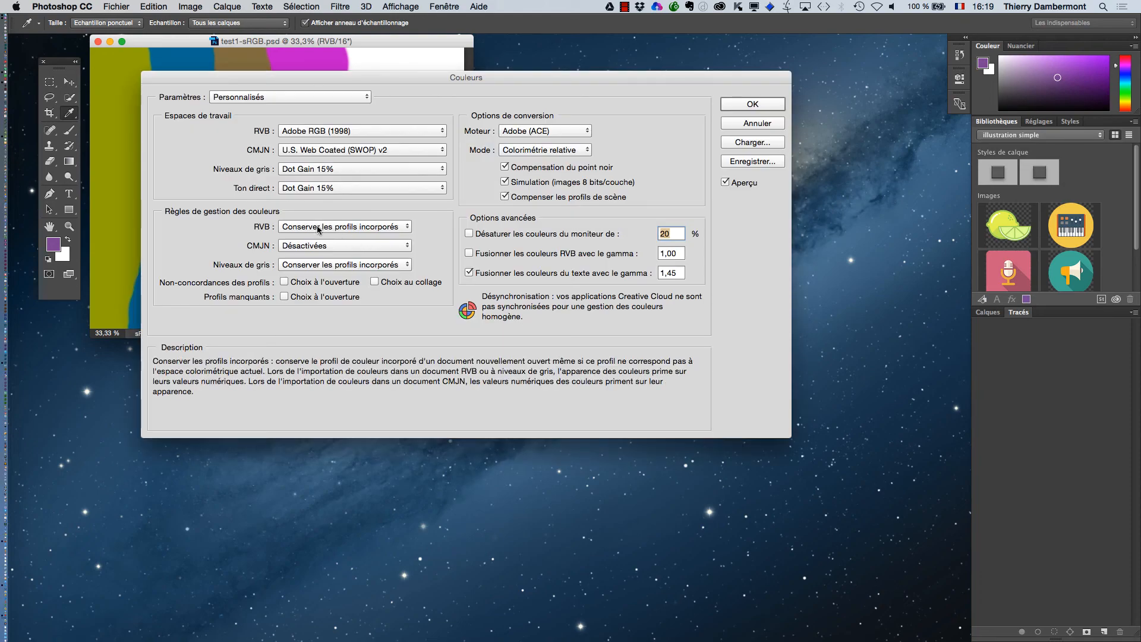
pyautogui.press('alt+super+8')
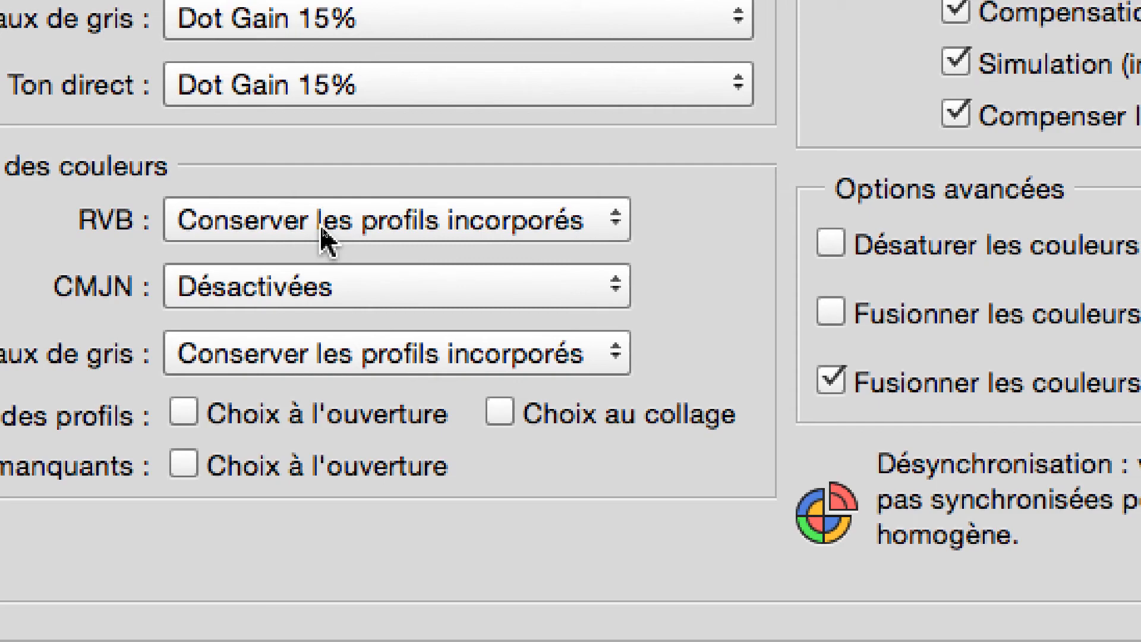
pyautogui.press('alt+super+8')
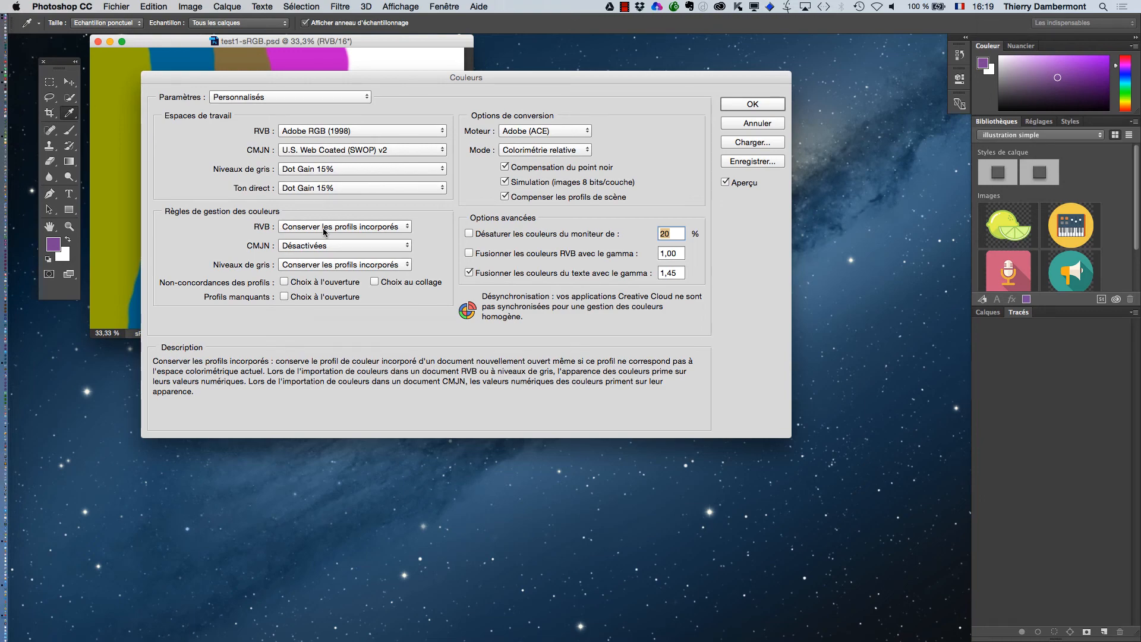
pyautogui.press('alt')
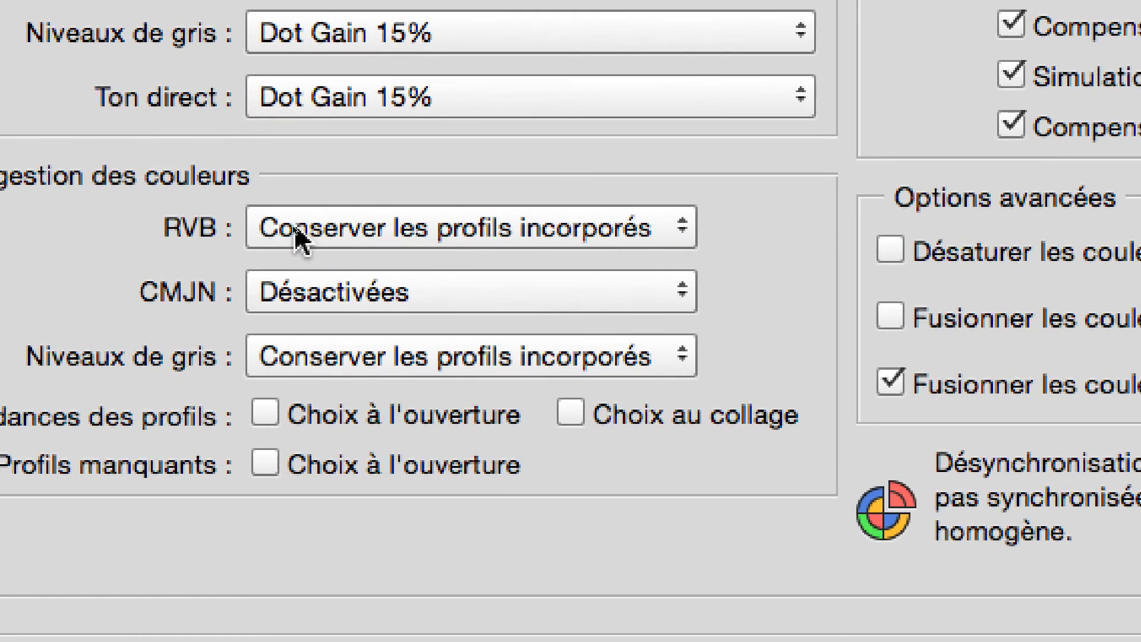
# Keep the RGB colour management policy on Conserver les profils incorporés and accept the colour settings
pyautogui.click(378, 249)
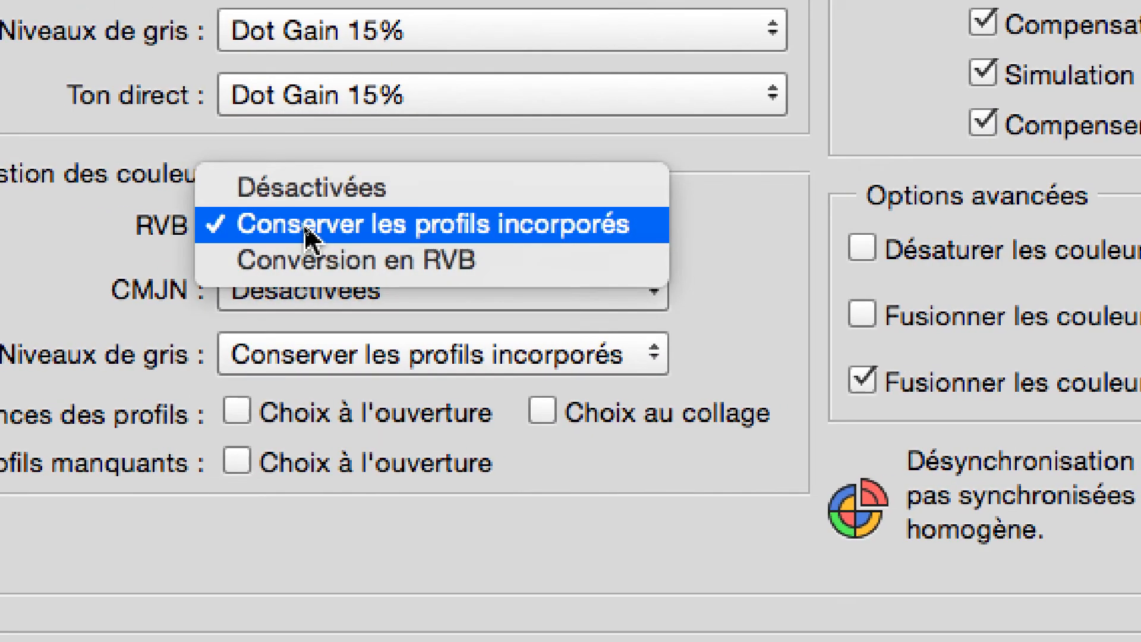
pyautogui.click(322, 229)
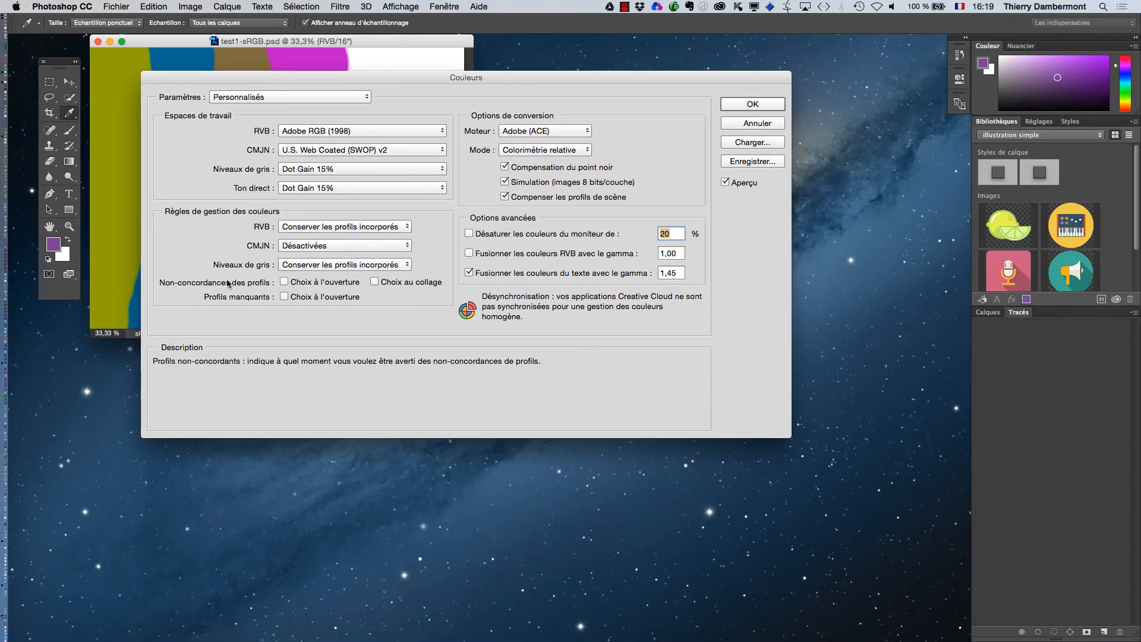
pyautogui.click(751, 110)
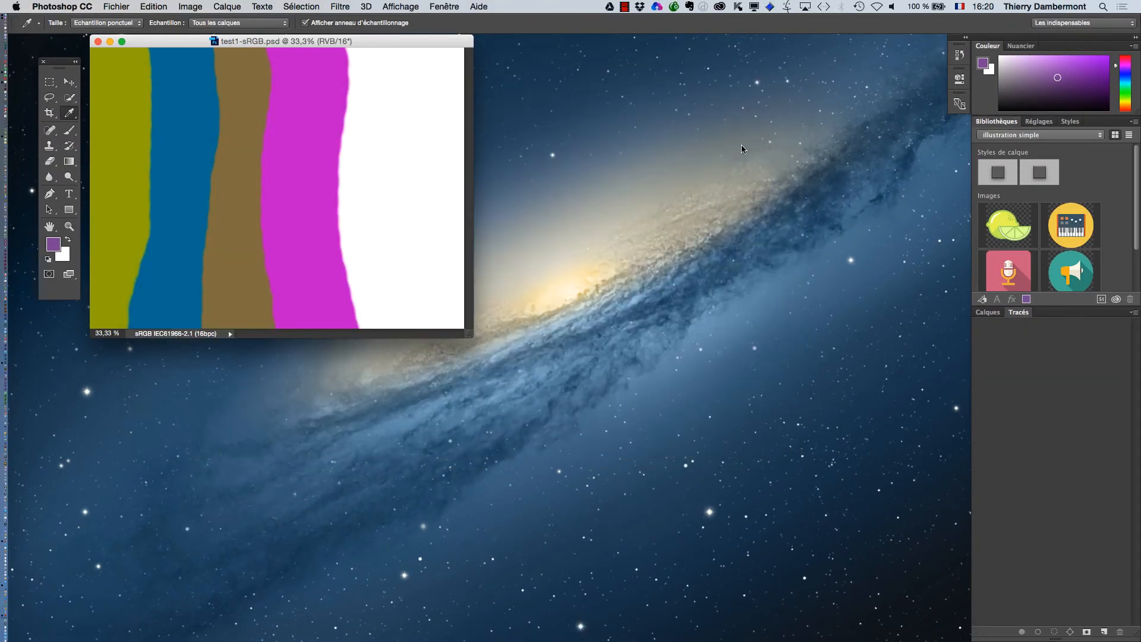
# Reopen the colour settings and set the CMYK working space to Coated FOGRA39 (ISO 12647-2:2004)
pyautogui.click(157, 6)
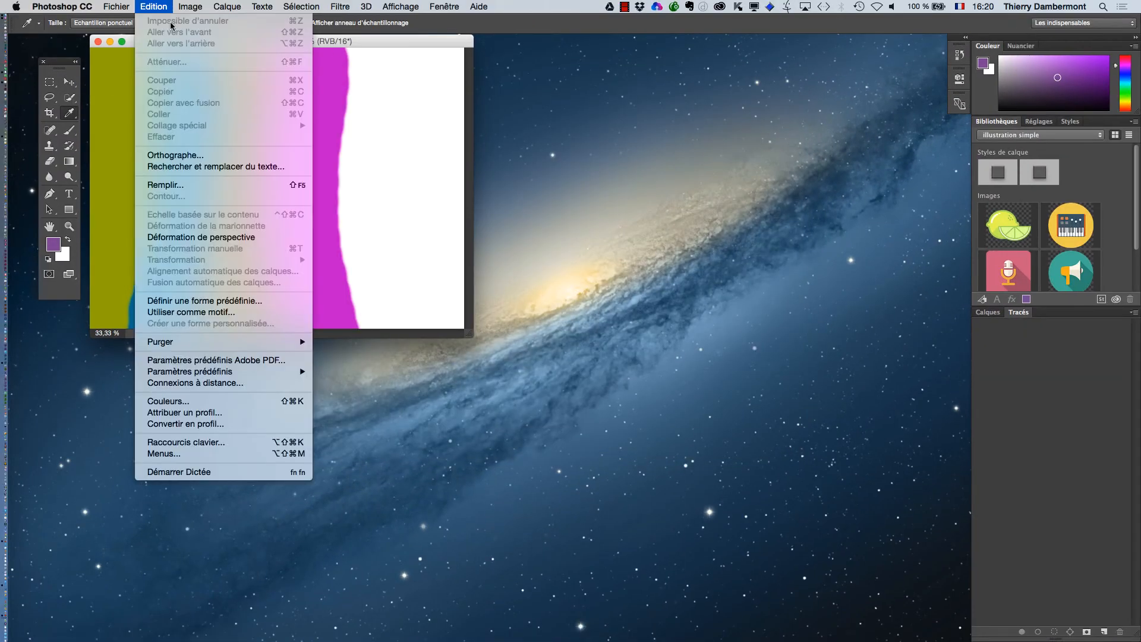
pyautogui.click(253, 401)
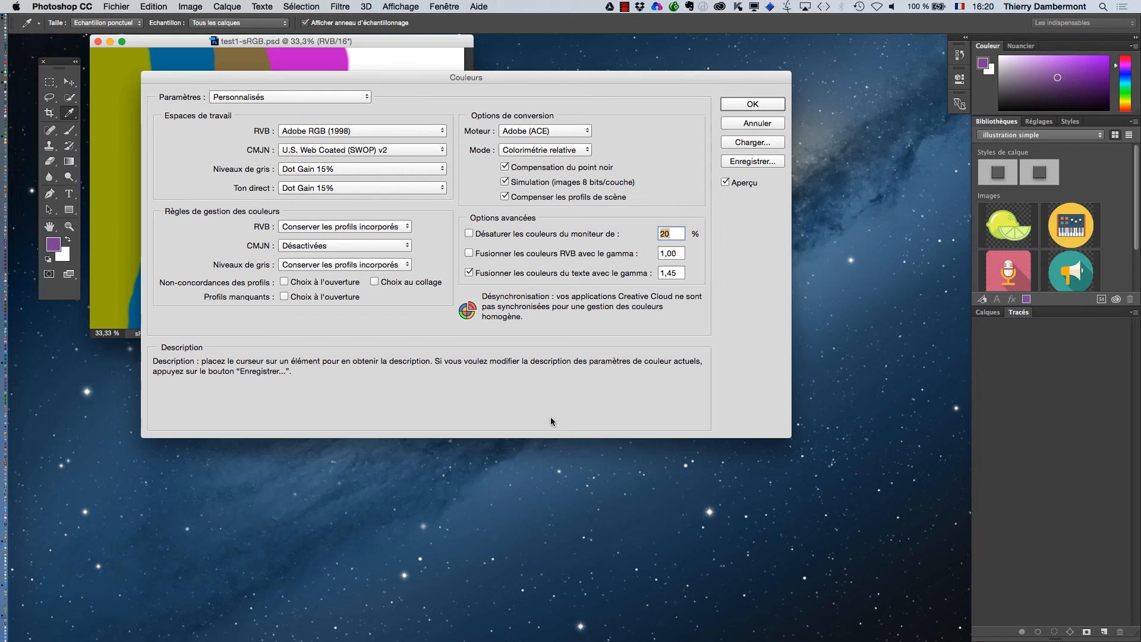
pyautogui.moveTo(523, 310)
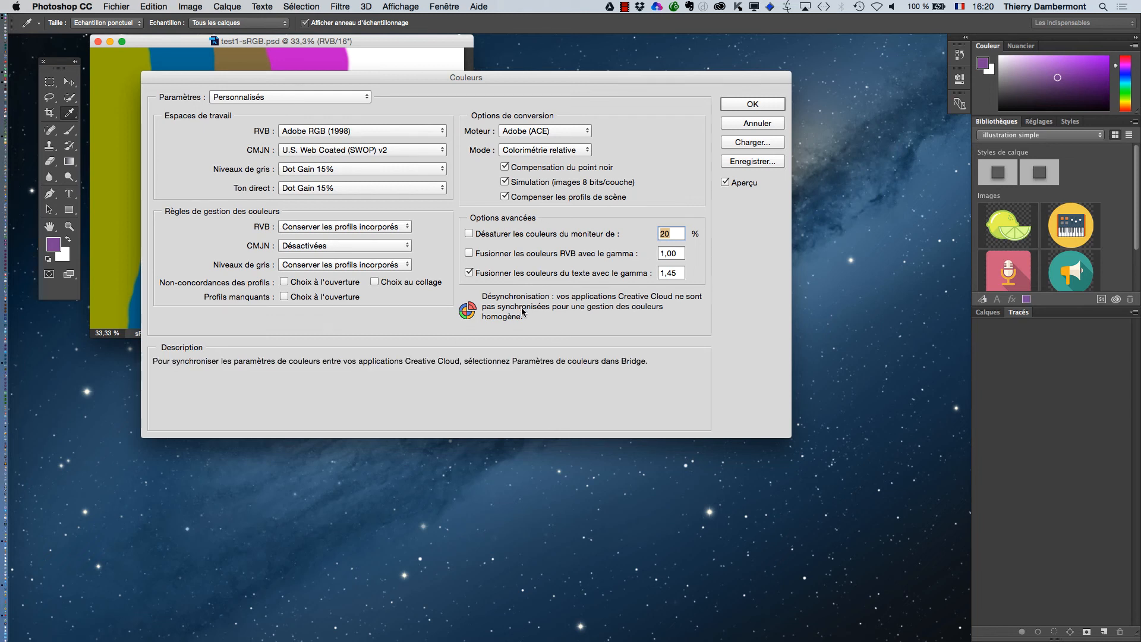
pyautogui.press('alt')
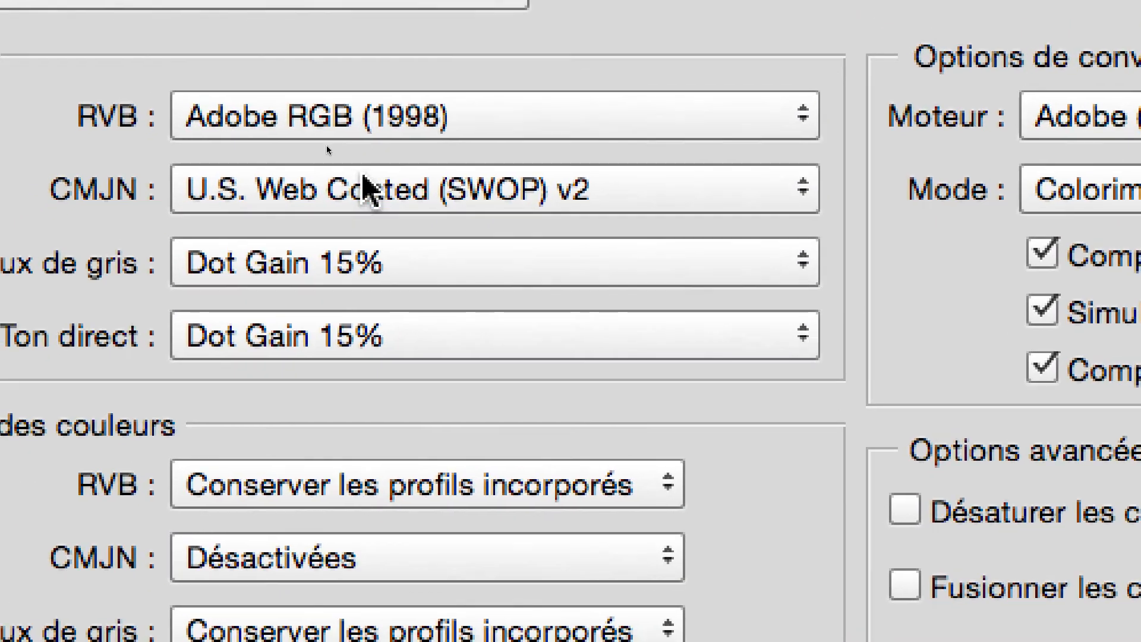
pyautogui.click(362, 185)
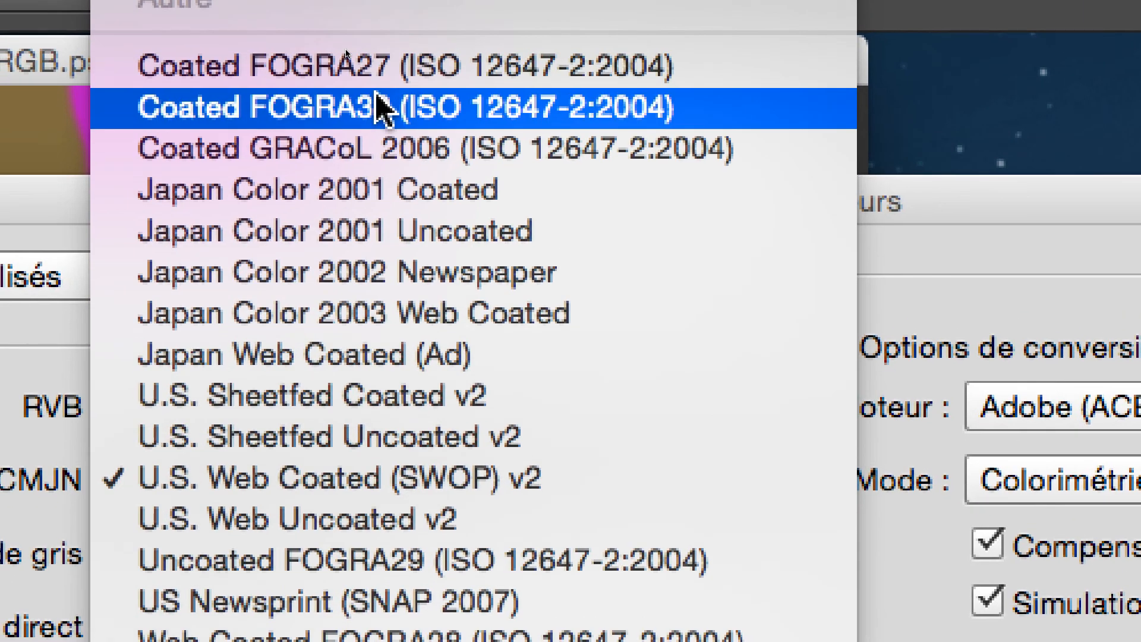
pyautogui.click(364, 110)
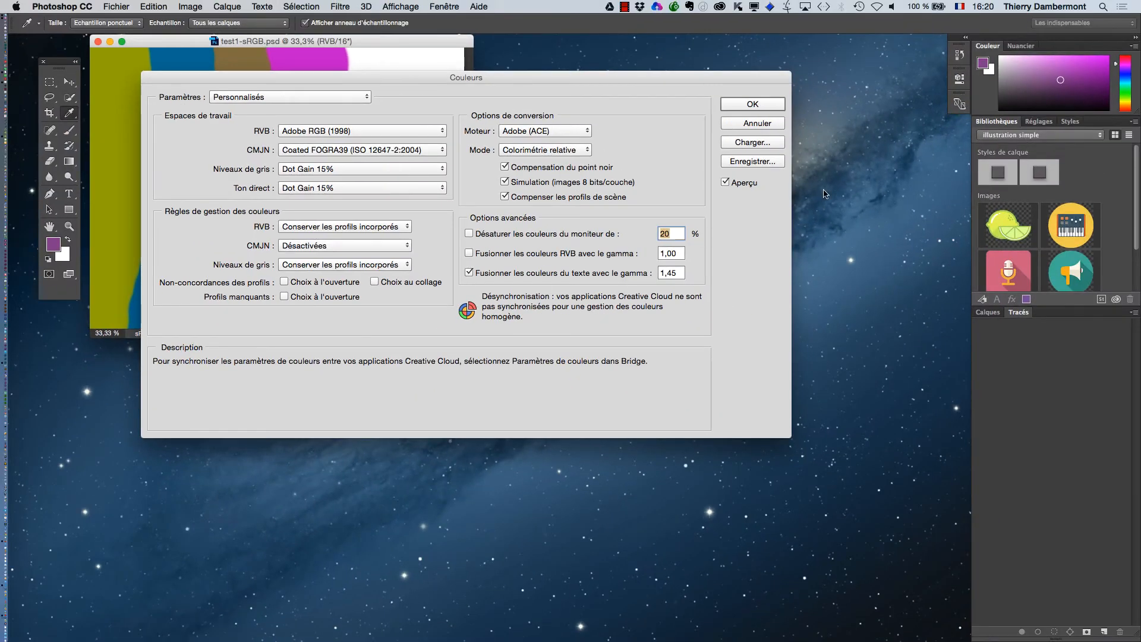
# Save the colour settings as octobre2015.csf in the Settings folder without a comment, and accept the colour settings
pyautogui.press('alt')
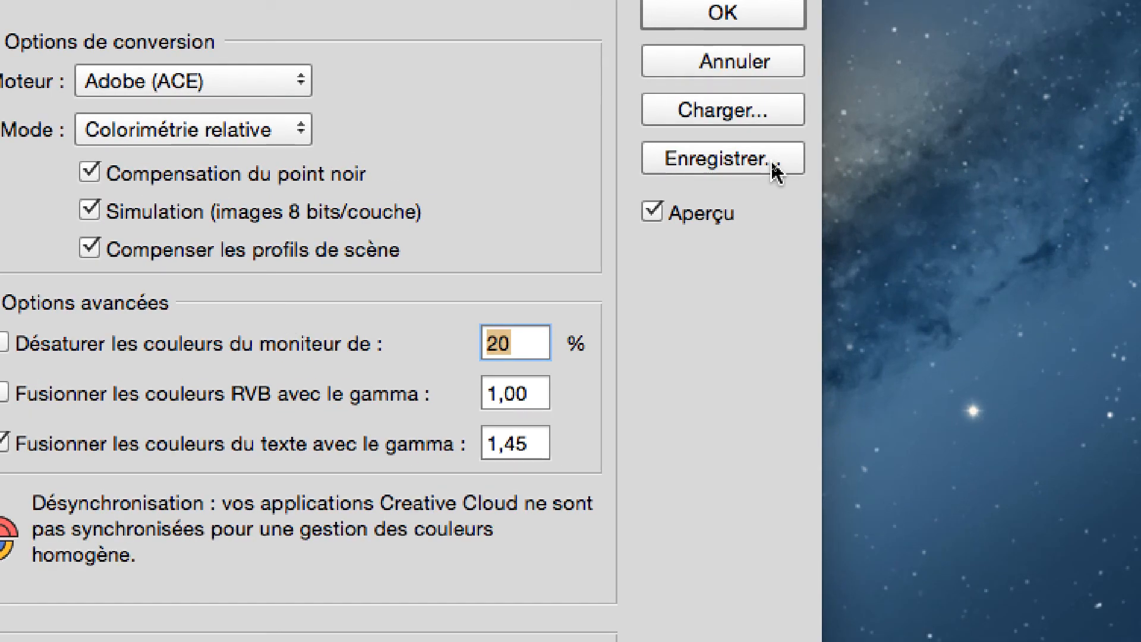
pyautogui.click(773, 166)
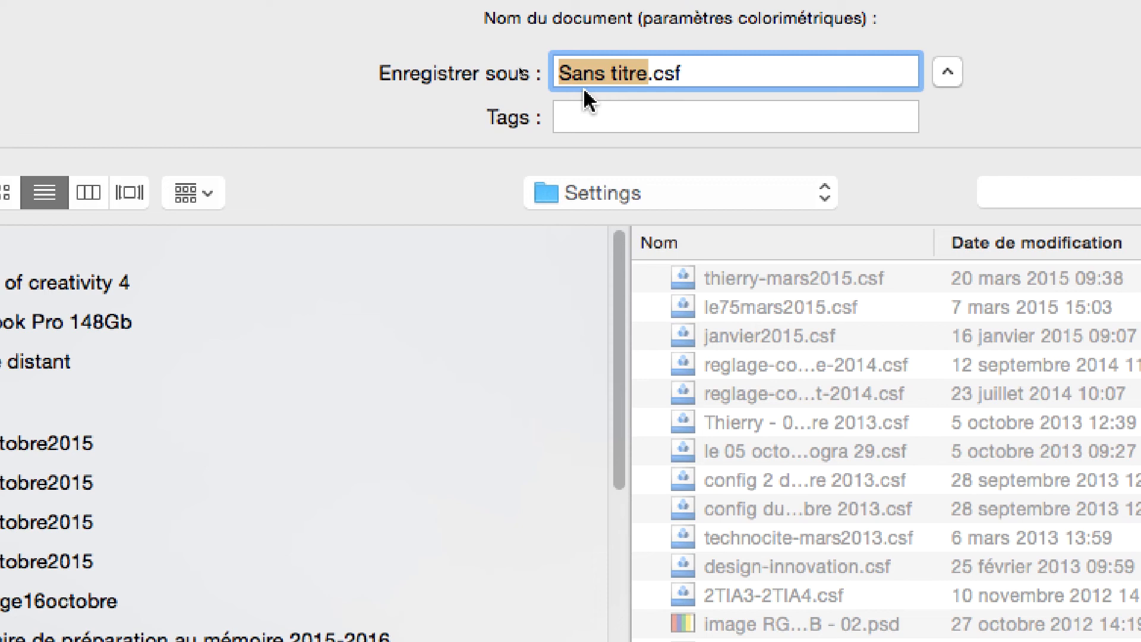
pyautogui.write('octobre')
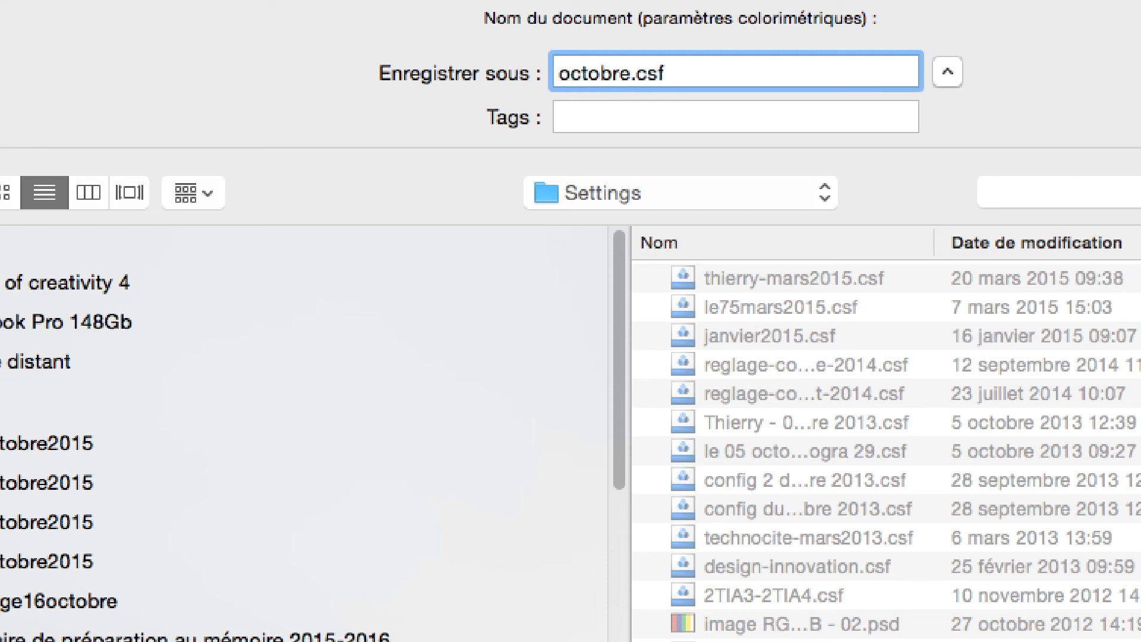
pyautogui.write('2015')
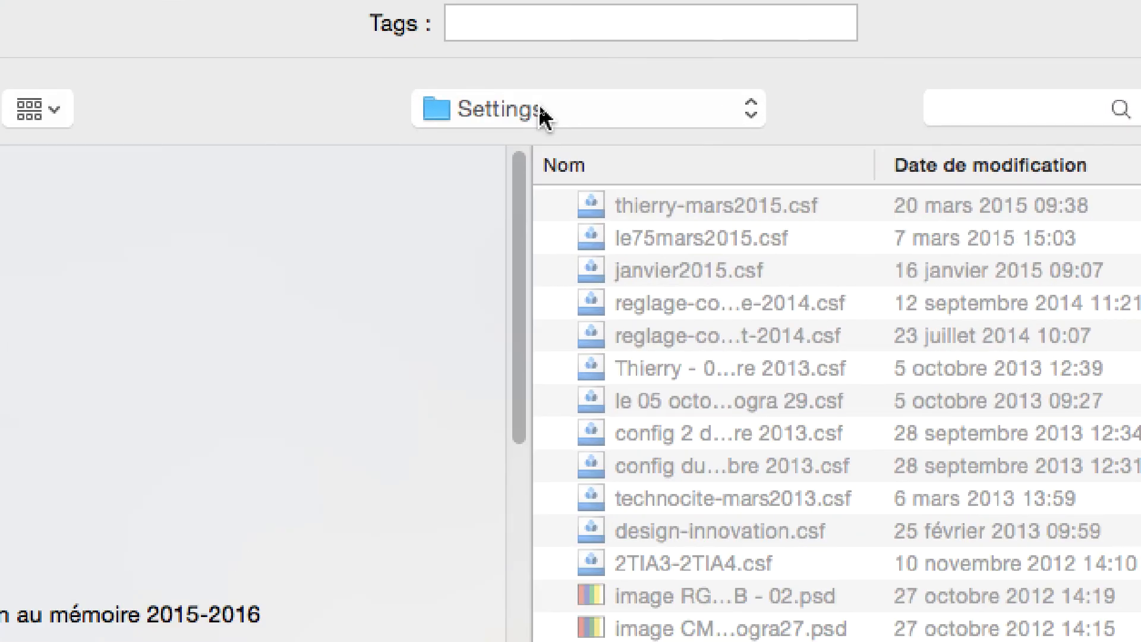
pyautogui.click(544, 116)
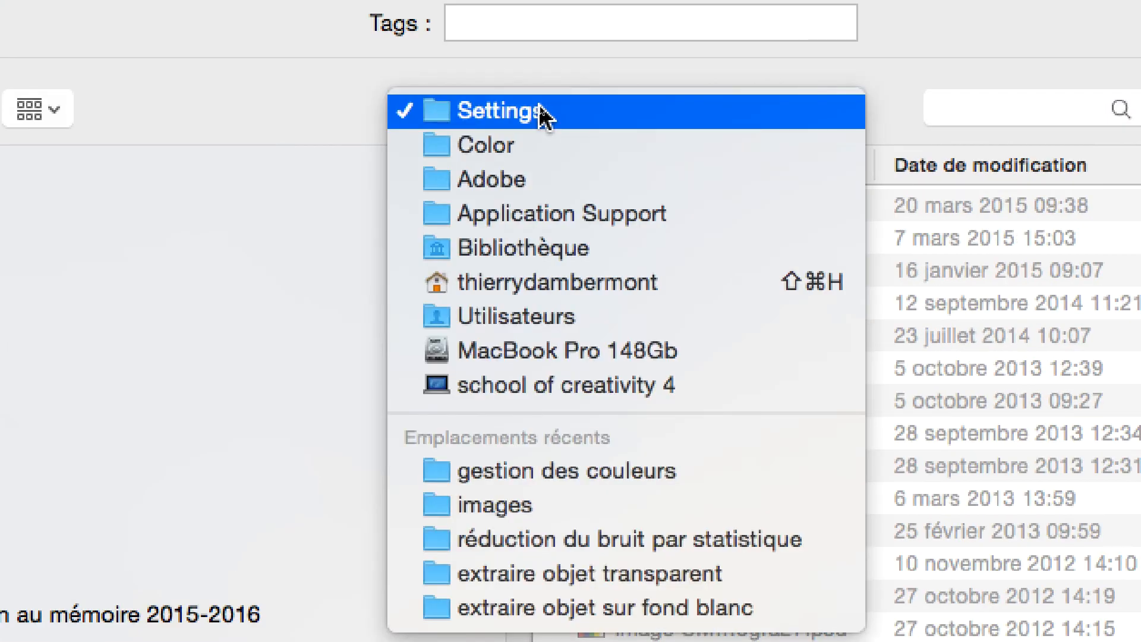
pyautogui.click(542, 112)
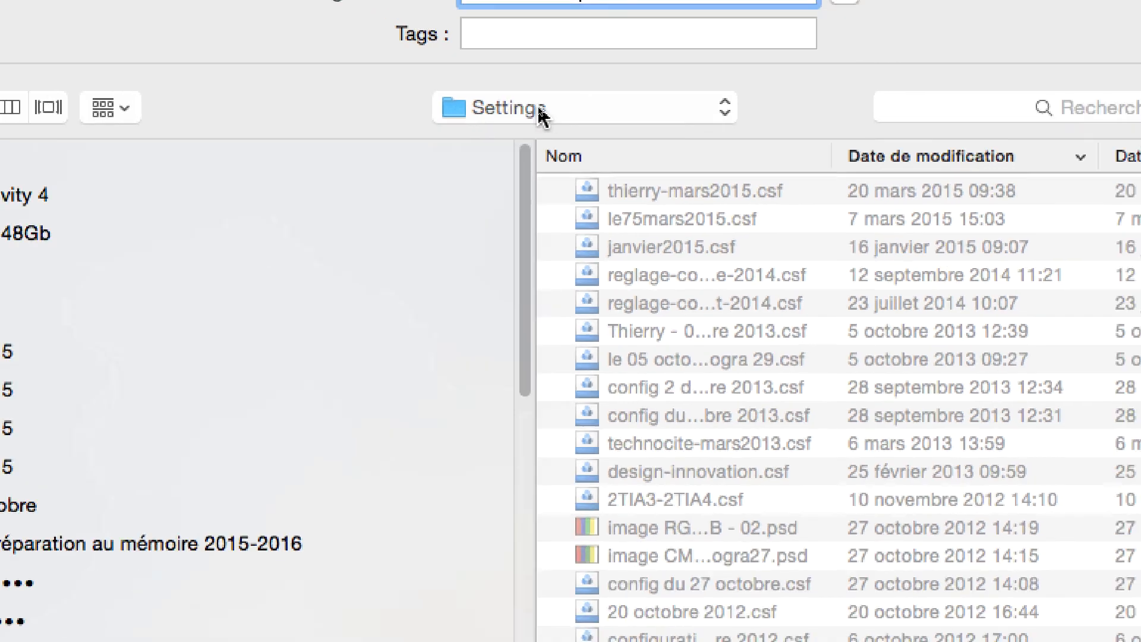
pyautogui.moveTo(618, 22); pyautogui.dragTo(719, 464)
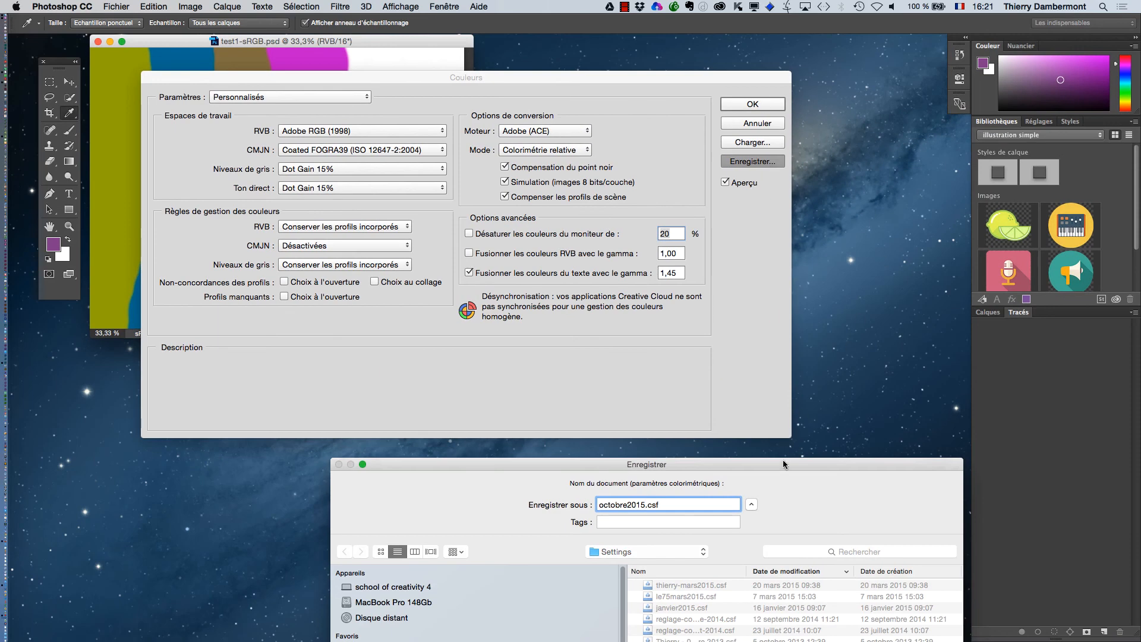
pyautogui.doubleClick(783, 461)
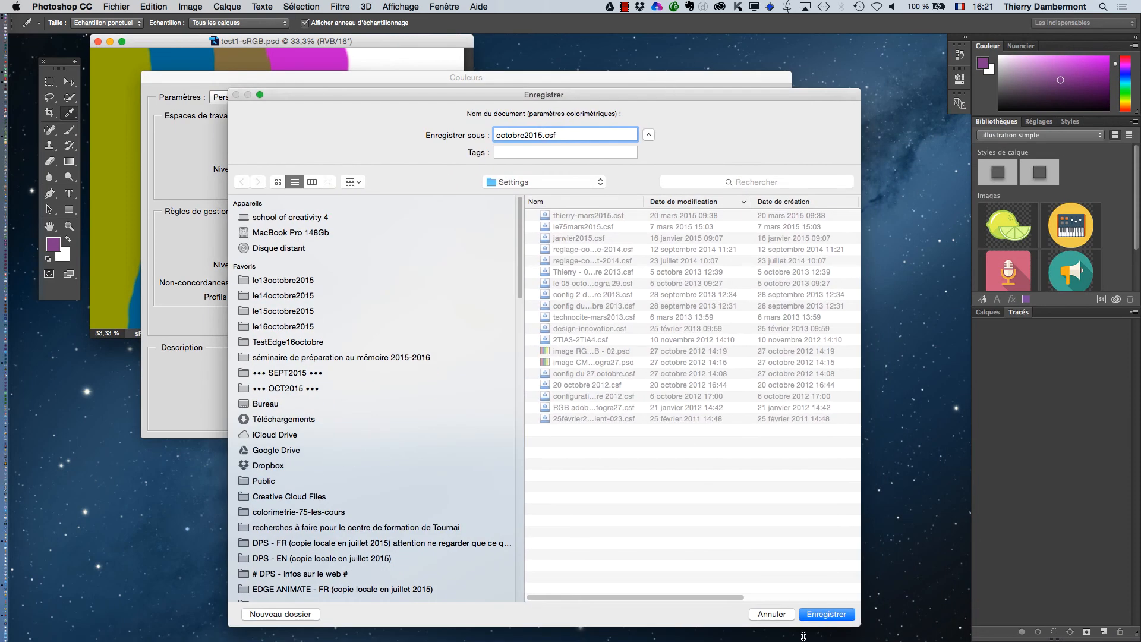
pyautogui.click(828, 610)
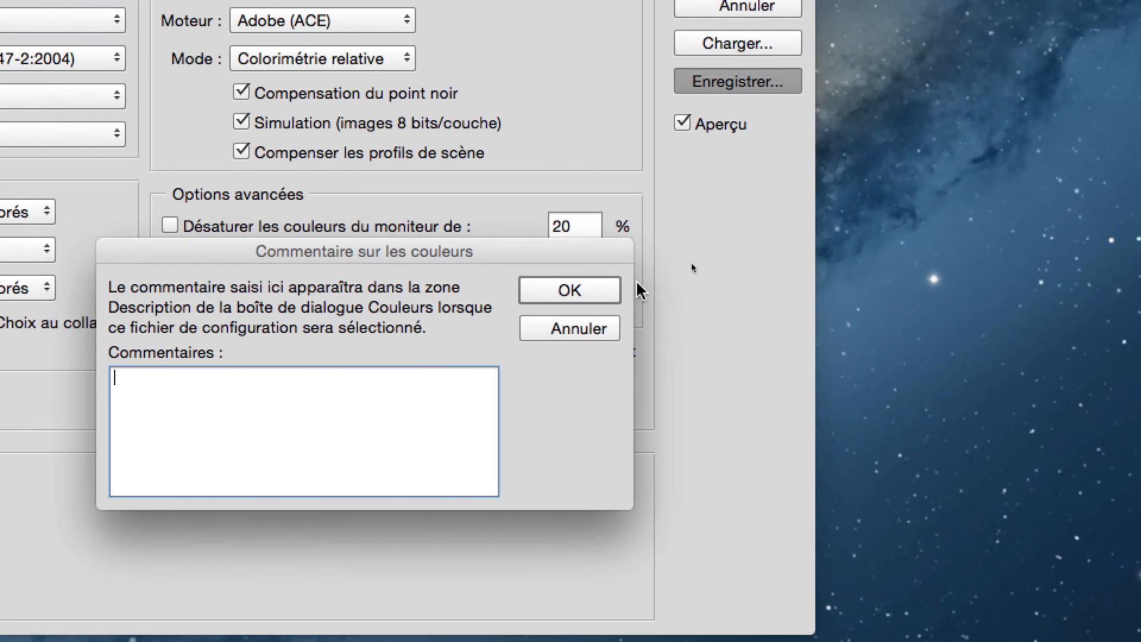
pyautogui.click(837, 254)
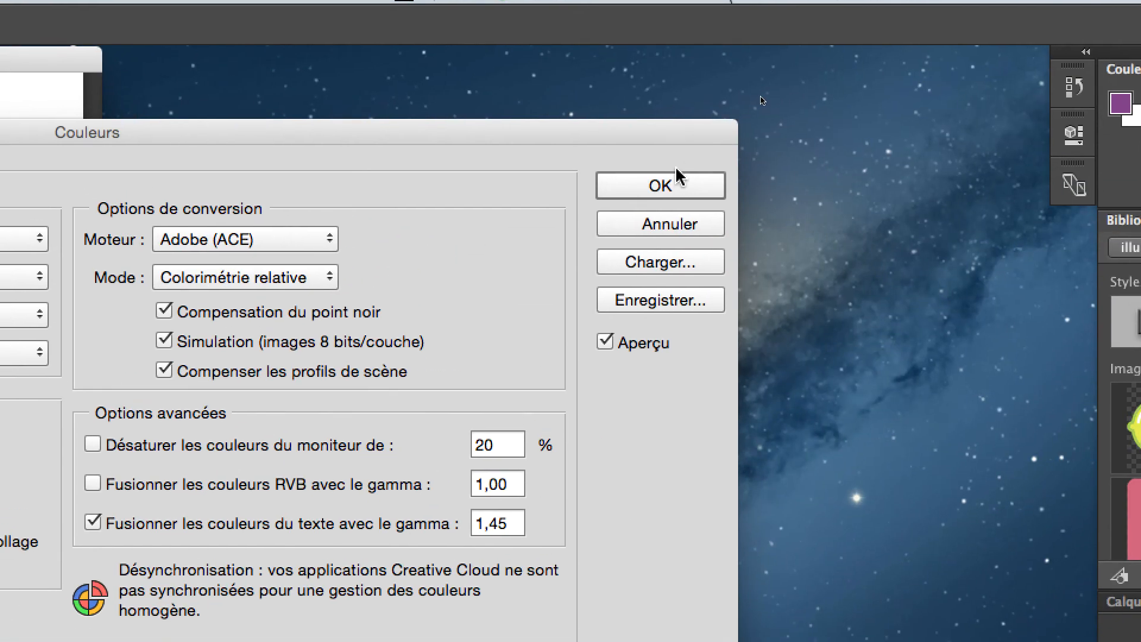
pyautogui.click(677, 177)
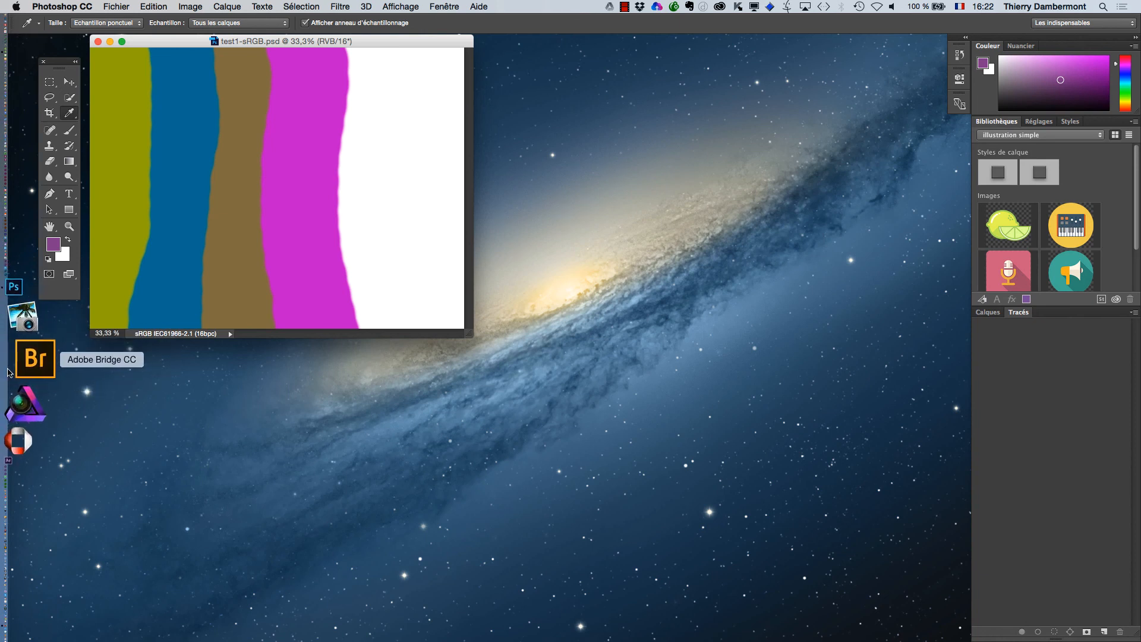
# Switch to Adobe Bridge and apply the octobre2015 colour settings to synchronise the Creative Cloud applications
pyautogui.click(9, 372)
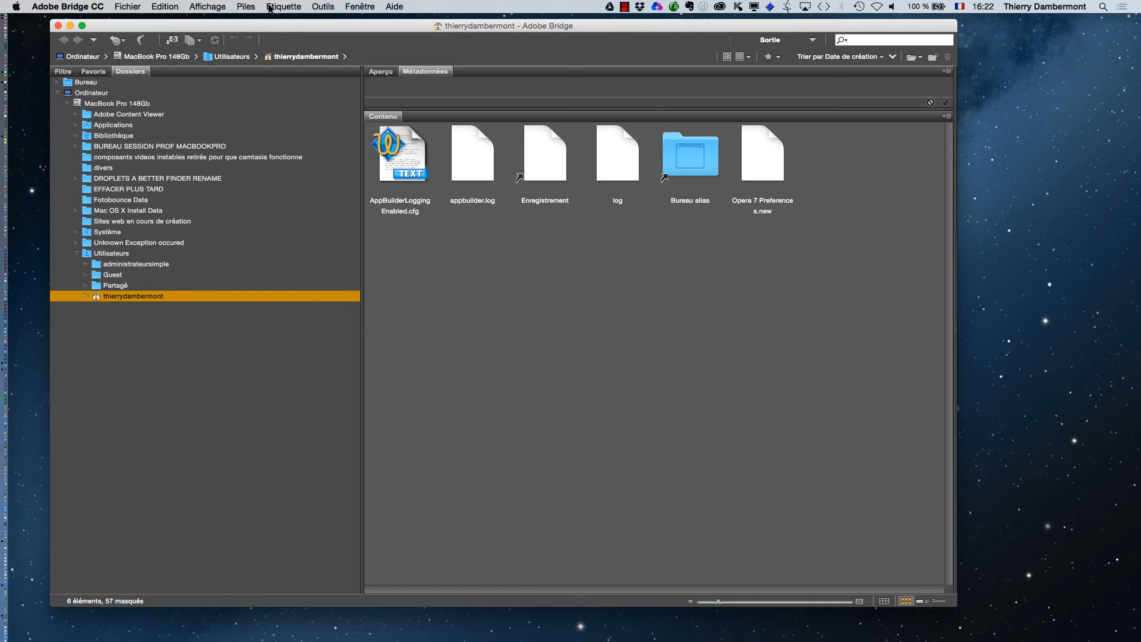
pyautogui.click(327, 6)
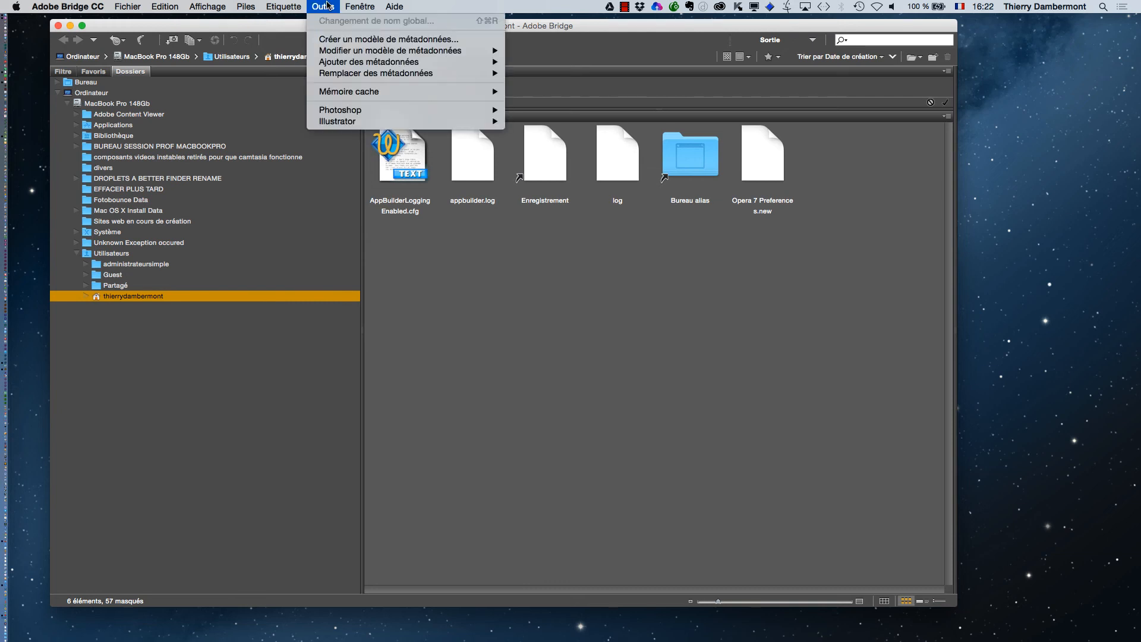
pyautogui.moveTo(327, 112)
pyautogui.moveTo(292, 5)
pyautogui.moveTo(209, 8)
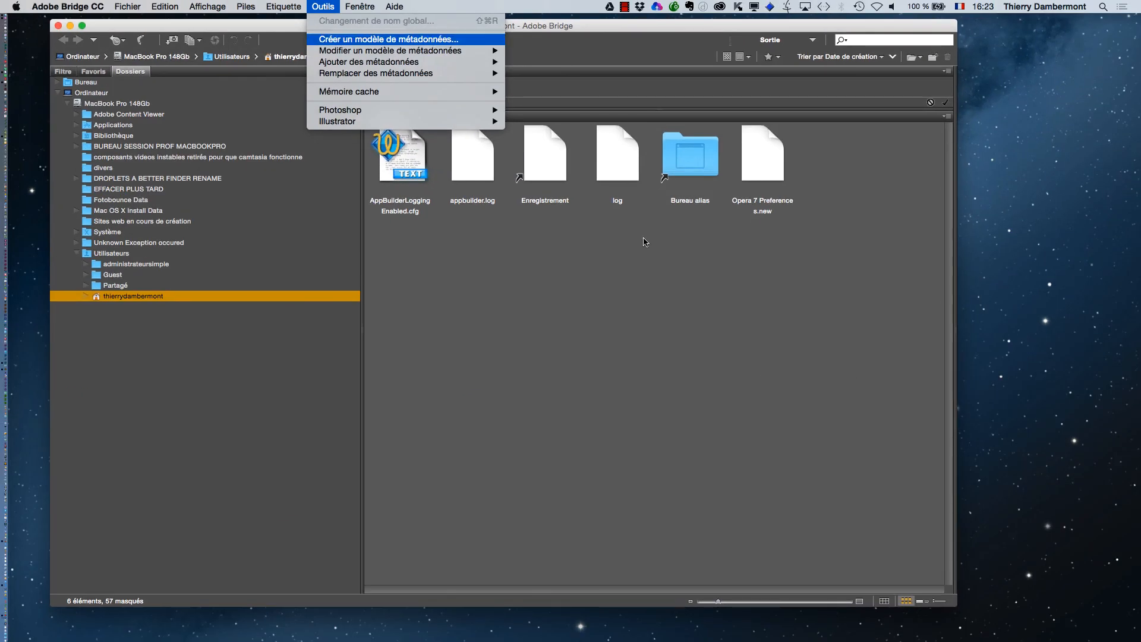
pyautogui.click(583, 304)
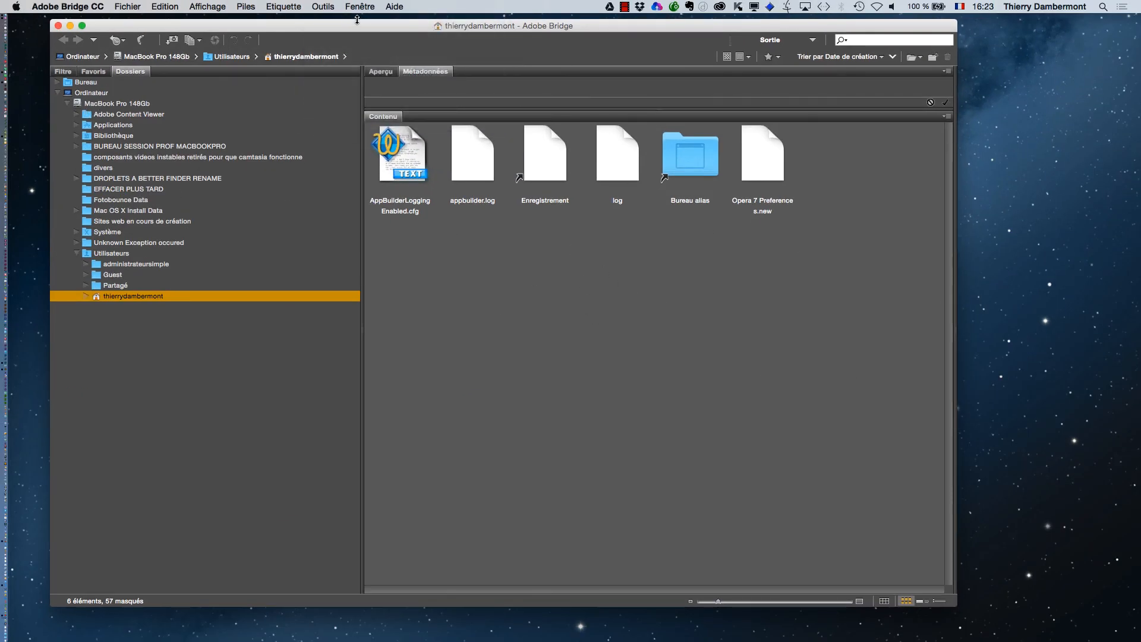
pyautogui.click(202, 7)
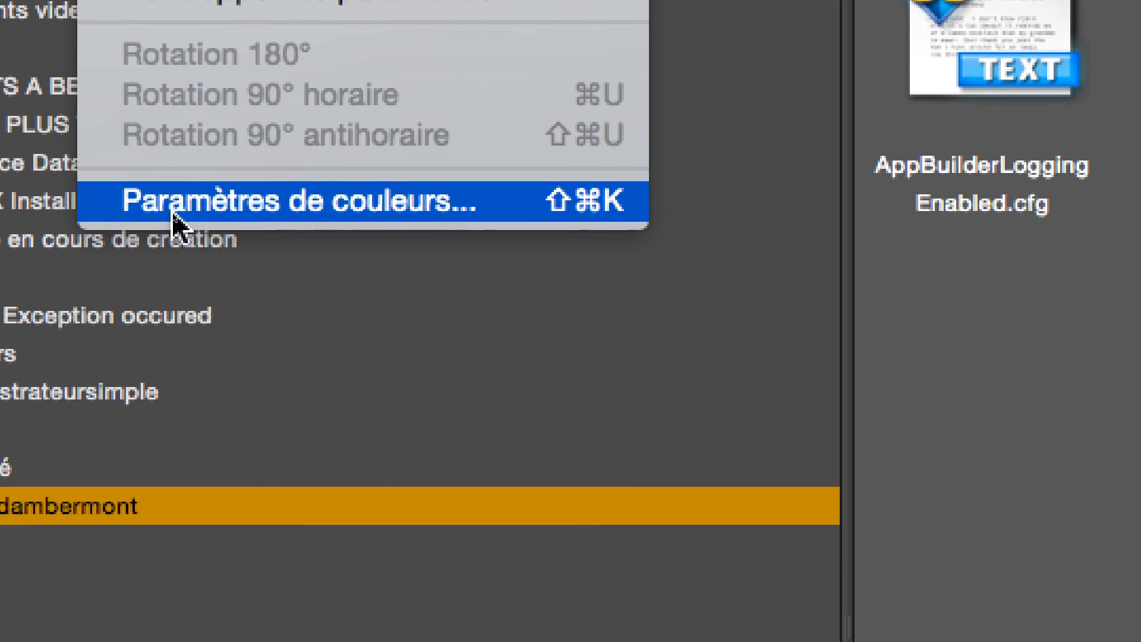
pyautogui.click(174, 202)
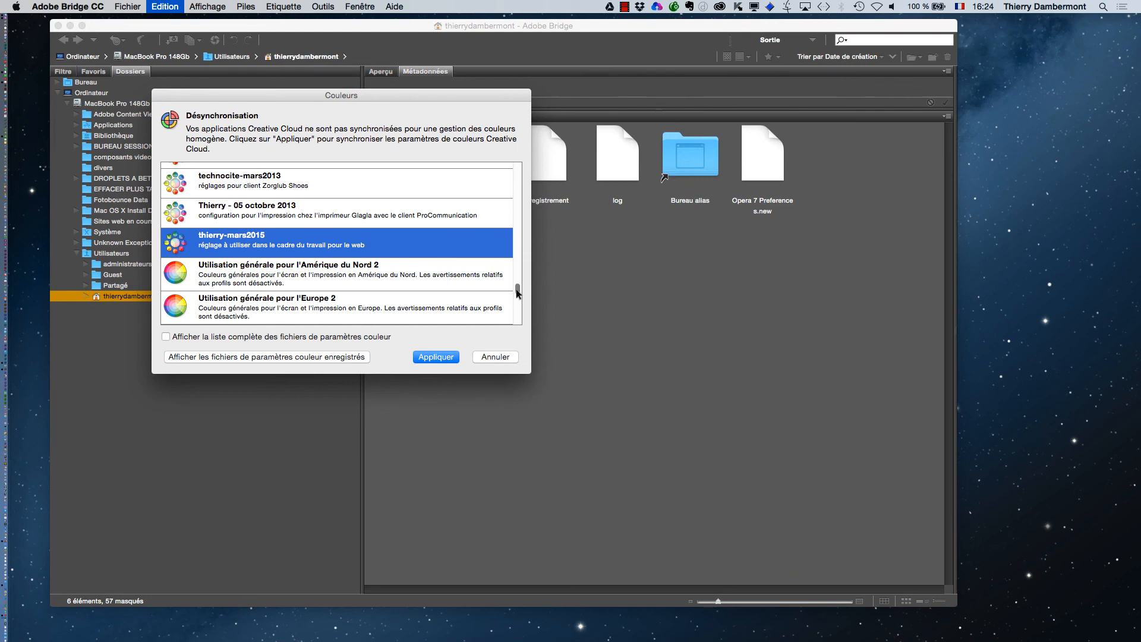
pyautogui.moveTo(518, 291); pyautogui.dragTo(522, 236)
pyautogui.click(218, 240)
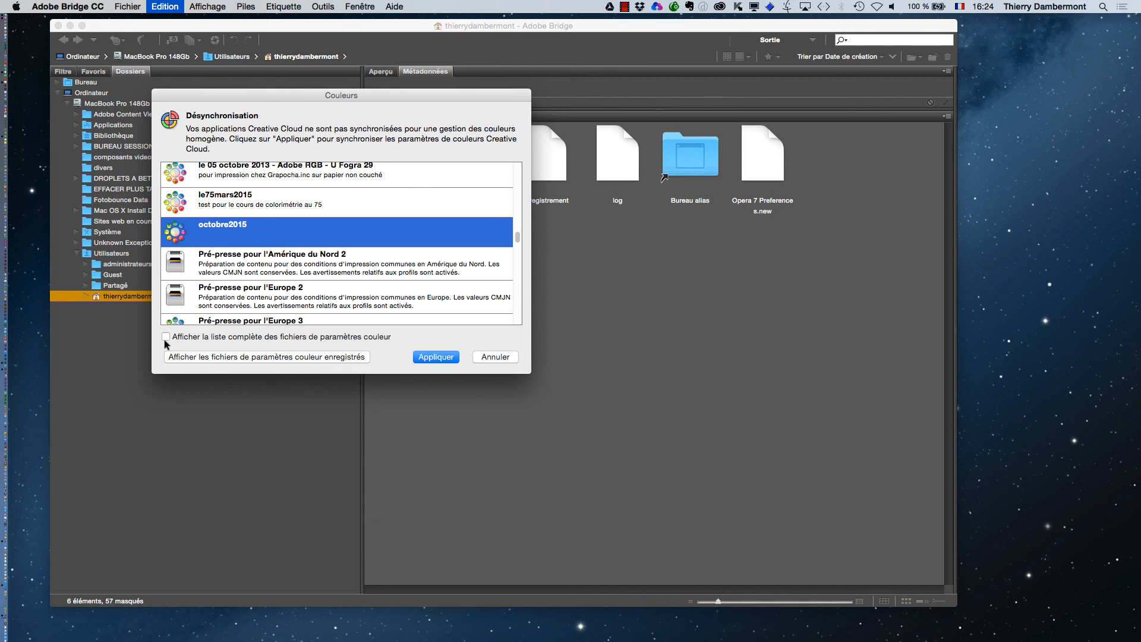
pyautogui.click(494, 356)
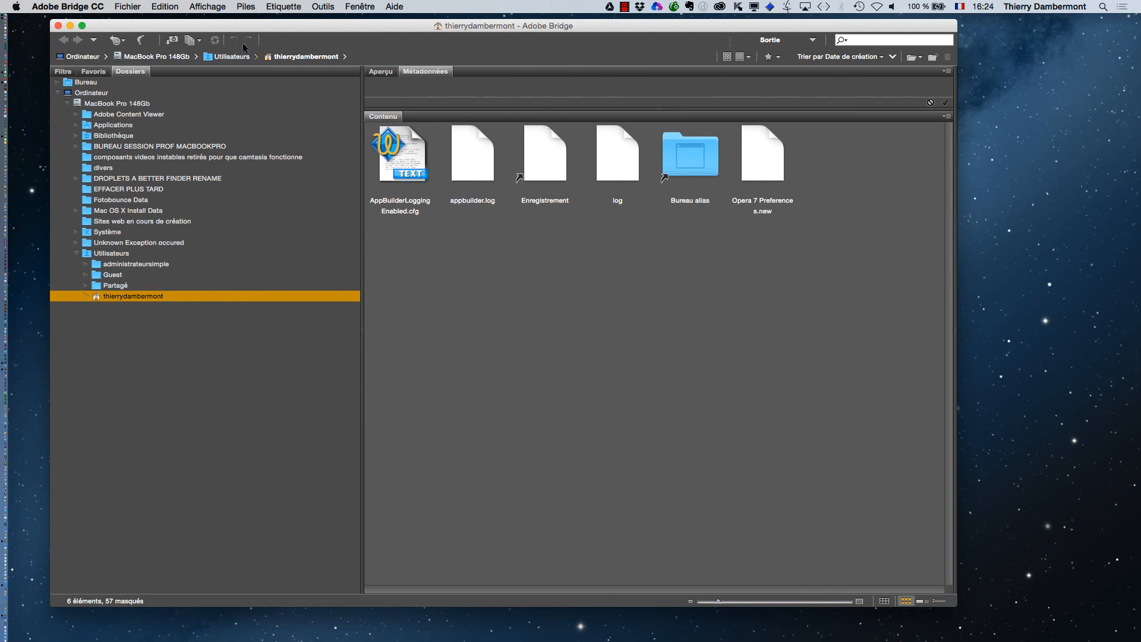
# Switch back to Photoshop, hide the other applications and check the synchronisation status in the colour settings
pyautogui.click(161, 5)
pyautogui.click(161, 19)
pyautogui.press('super+Tab')
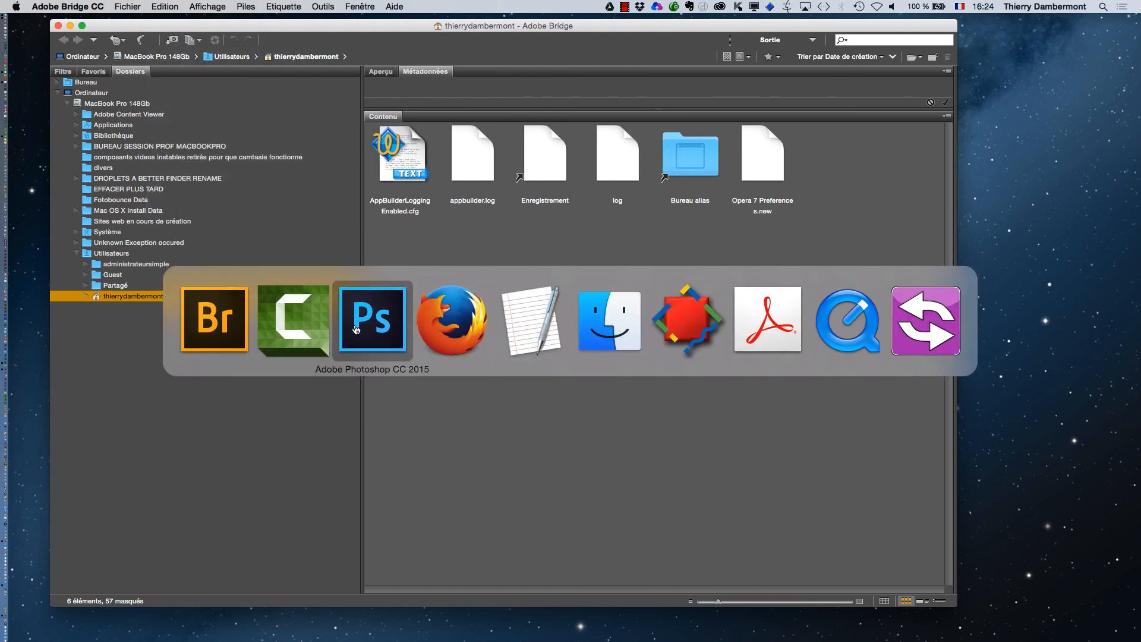
pyautogui.click(355, 329)
pyautogui.press('alt+super+h')
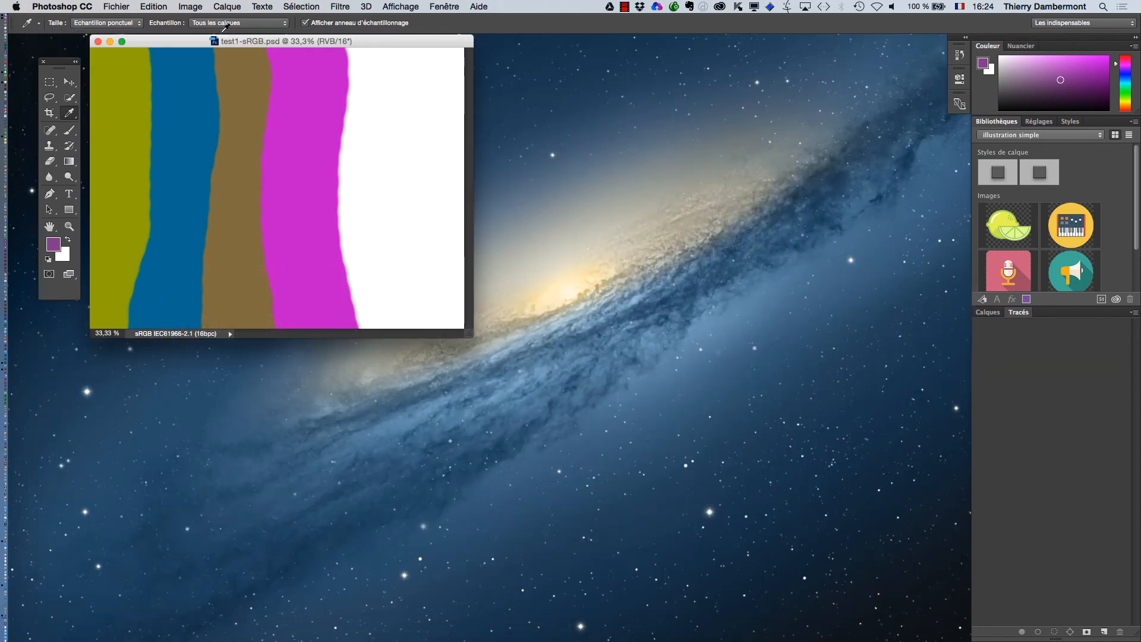
pyautogui.click(161, 6)
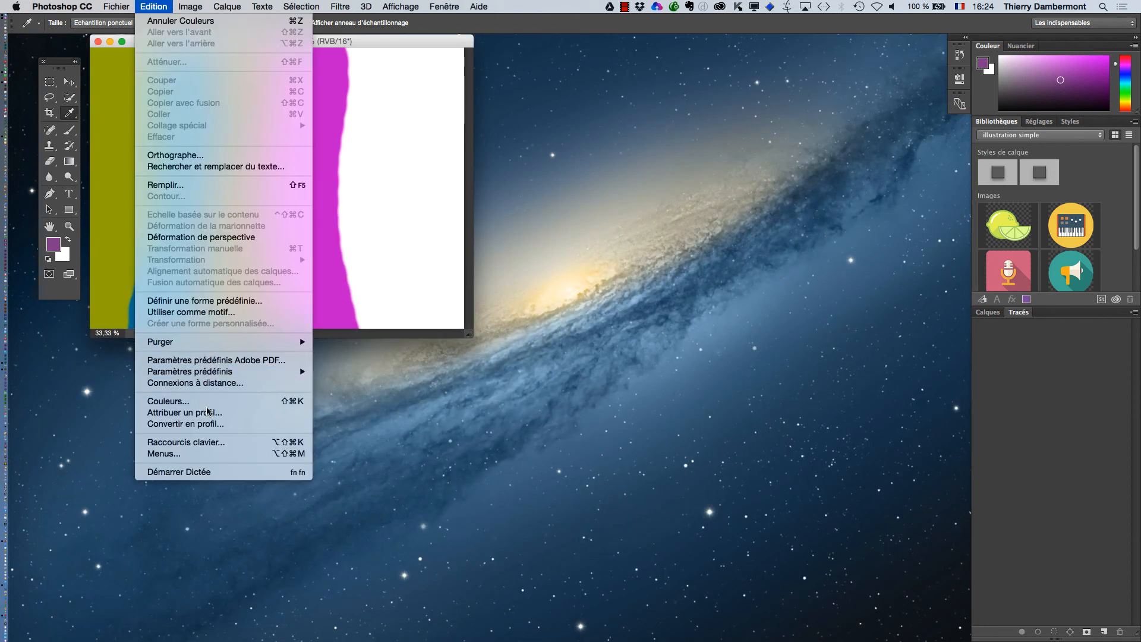
pyautogui.click(168, 401)
pyautogui.moveTo(488, 325)
pyautogui.press('alt')
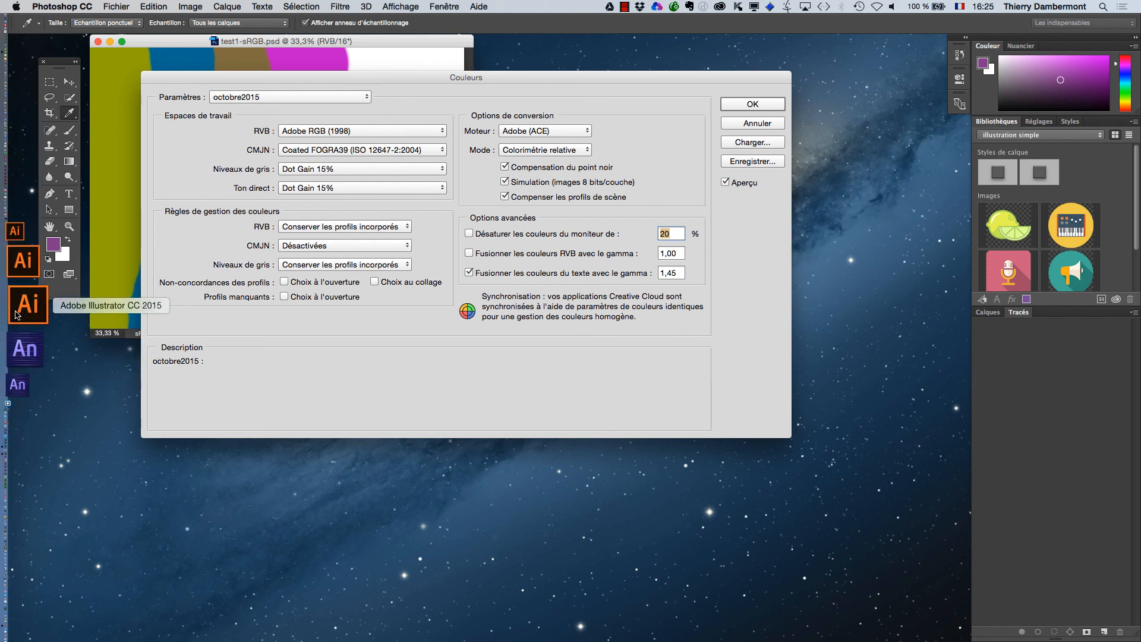
# Launch Adobe Illustrator CC 2015 and return to Photoshop's open colour settings
pyautogui.click(13, 314)
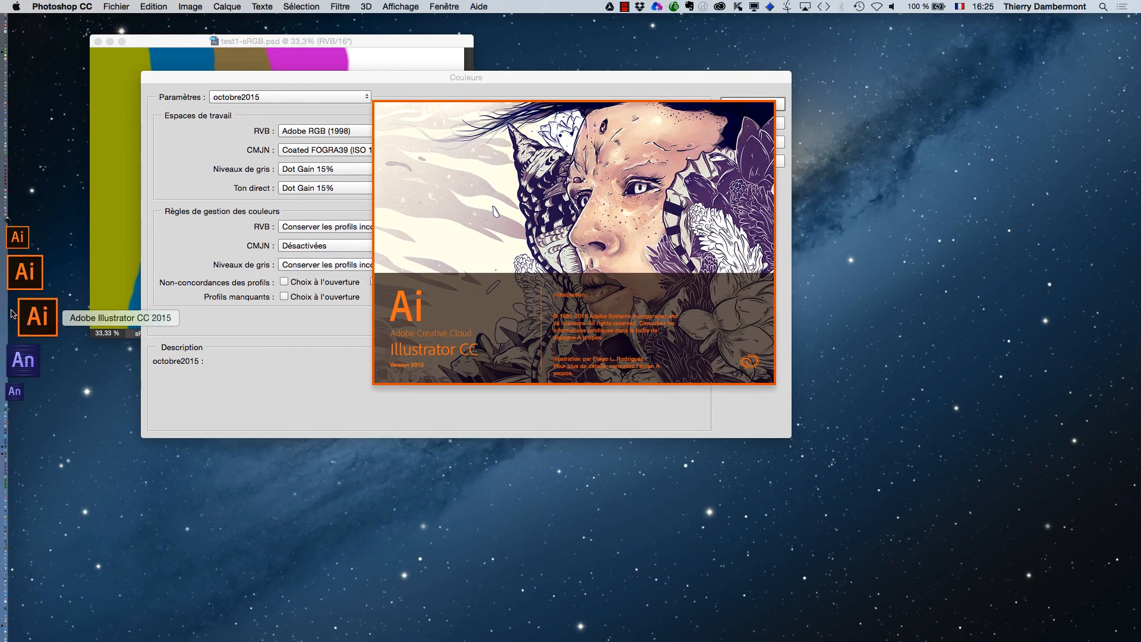
pyautogui.press('super+Tab')
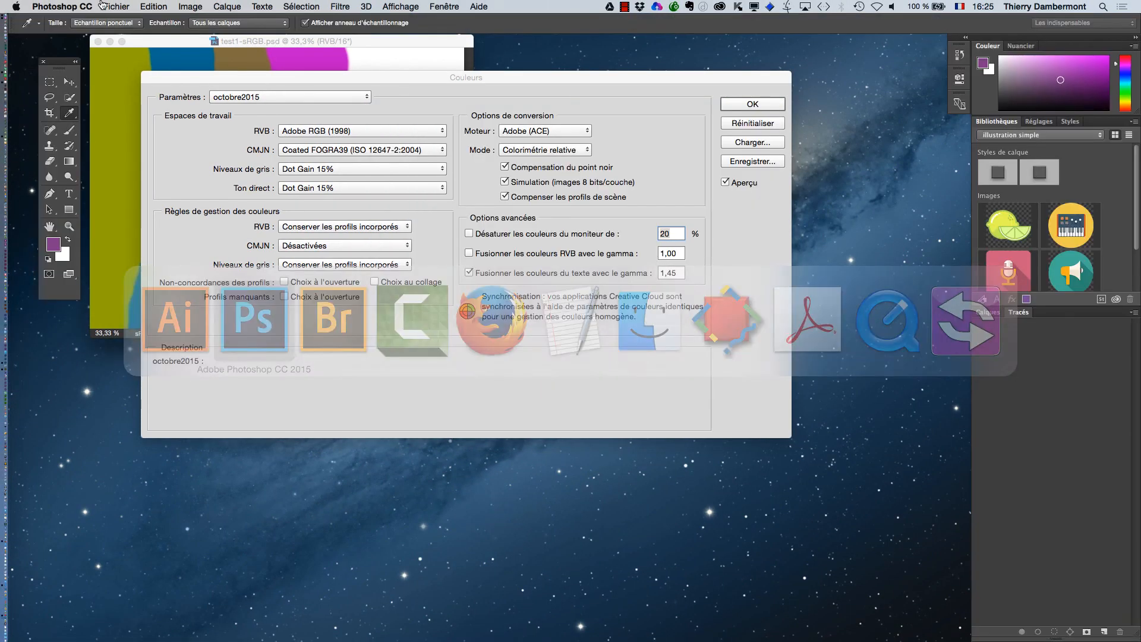
pyautogui.click(80, 8)
pyautogui.click(720, 121)
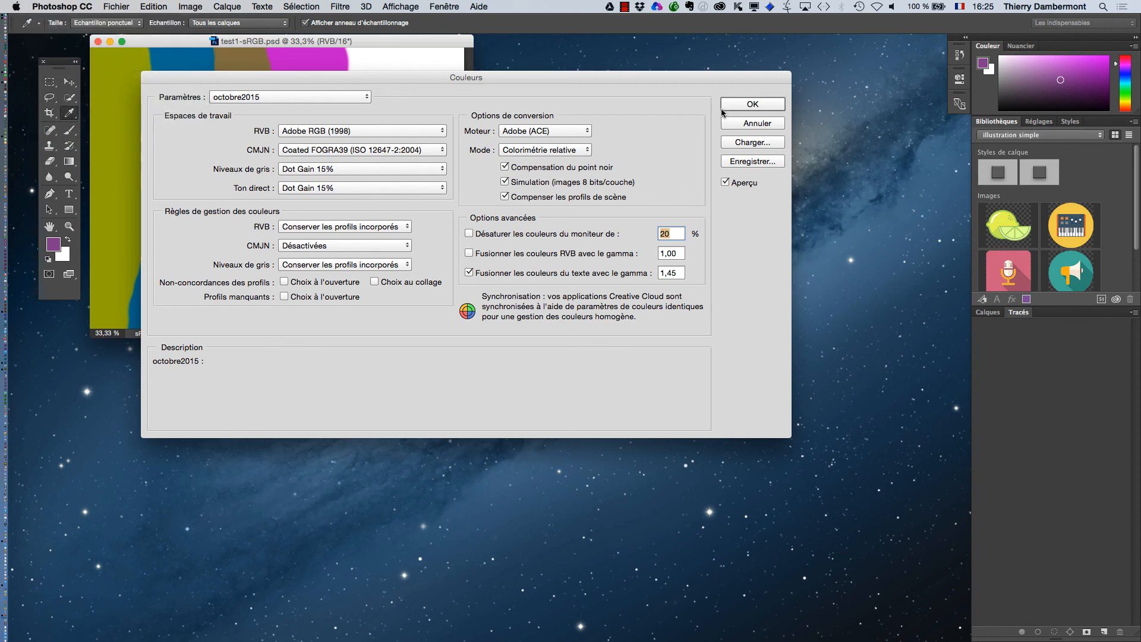
# Accept the colour settings, consult Photoshop's version information and close it
pyautogui.click(729, 107)
pyautogui.click(71, 6)
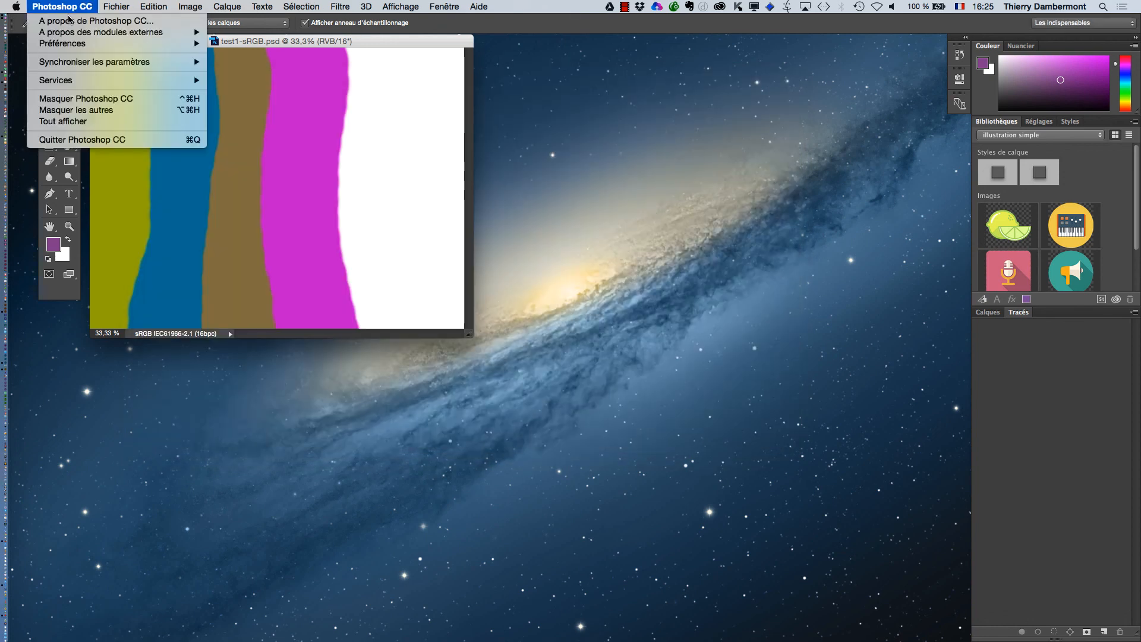
pyautogui.click(71, 21)
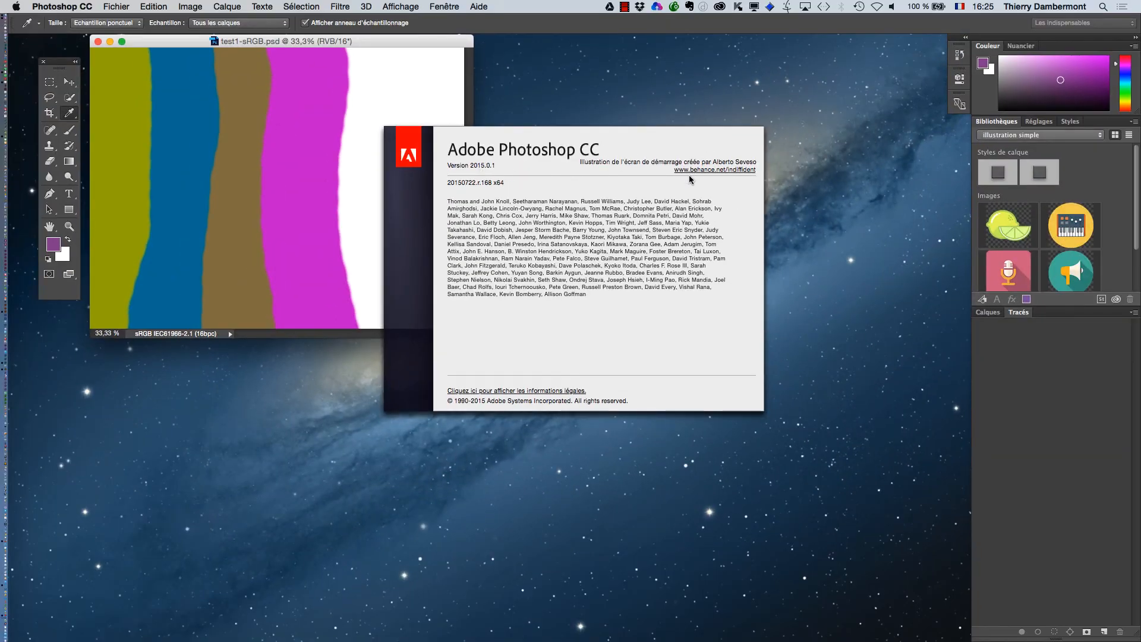
pyautogui.click(710, 174)
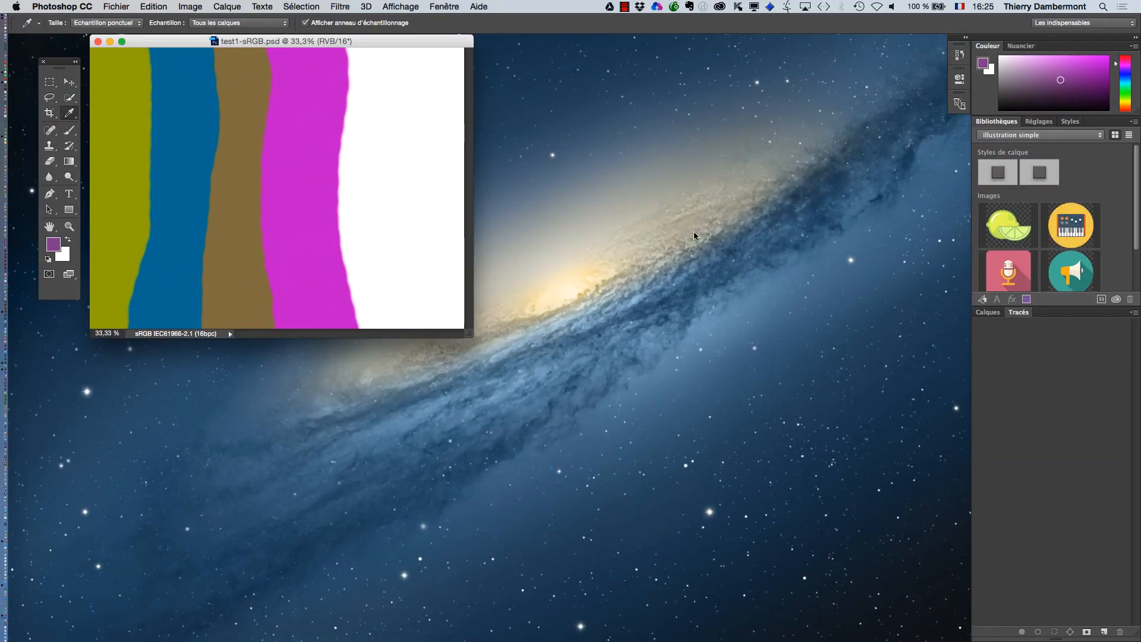
# Switch to Adobe Illustrator and dismiss the new features window
pyautogui.press('super+Tab')
pyautogui.click(278, 331)
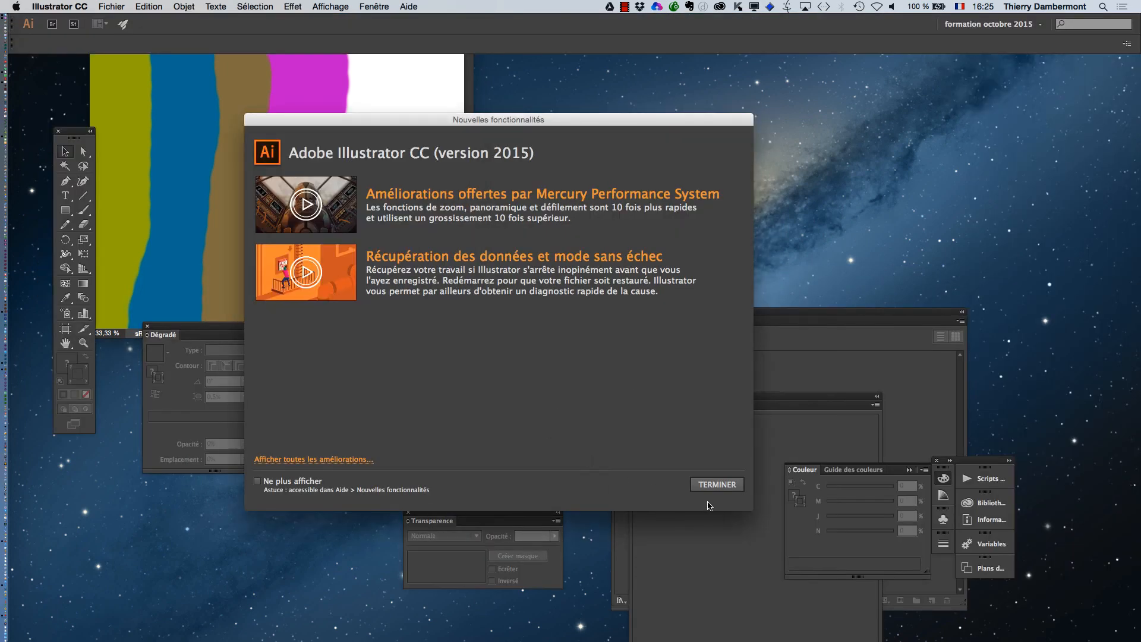
pyautogui.click(718, 486)
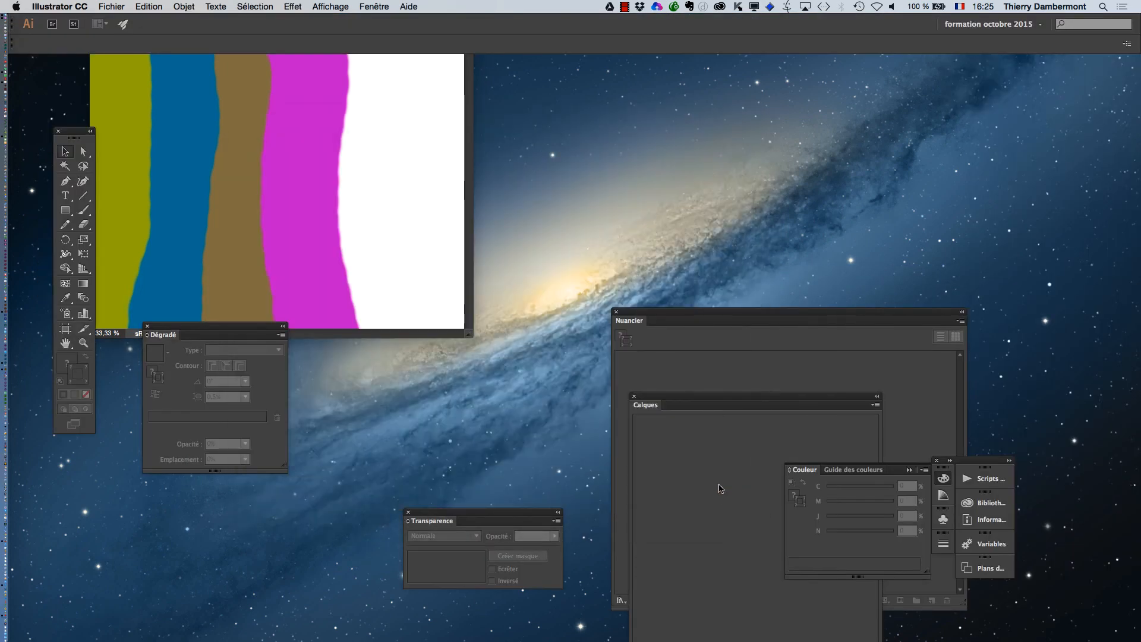
# Reset the formation octobre 2015 workspace and reposition the floating Calques panel group and the tools panel
pyautogui.click(955, 31)
pyautogui.click(978, 140)
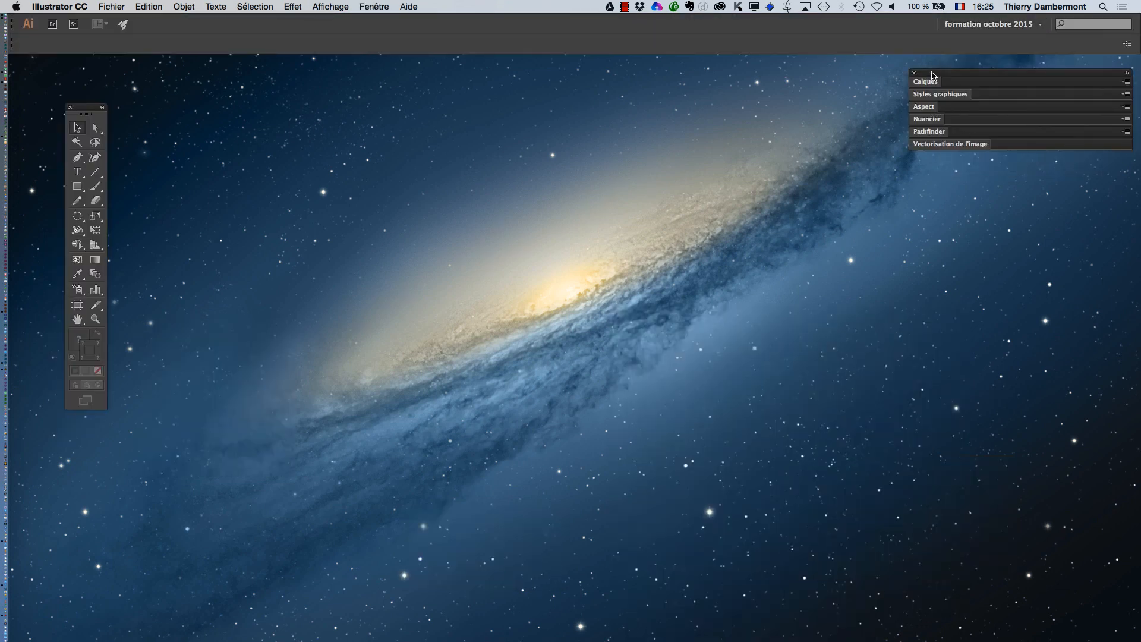
pyautogui.moveTo(932, 74); pyautogui.dragTo(898, 84)
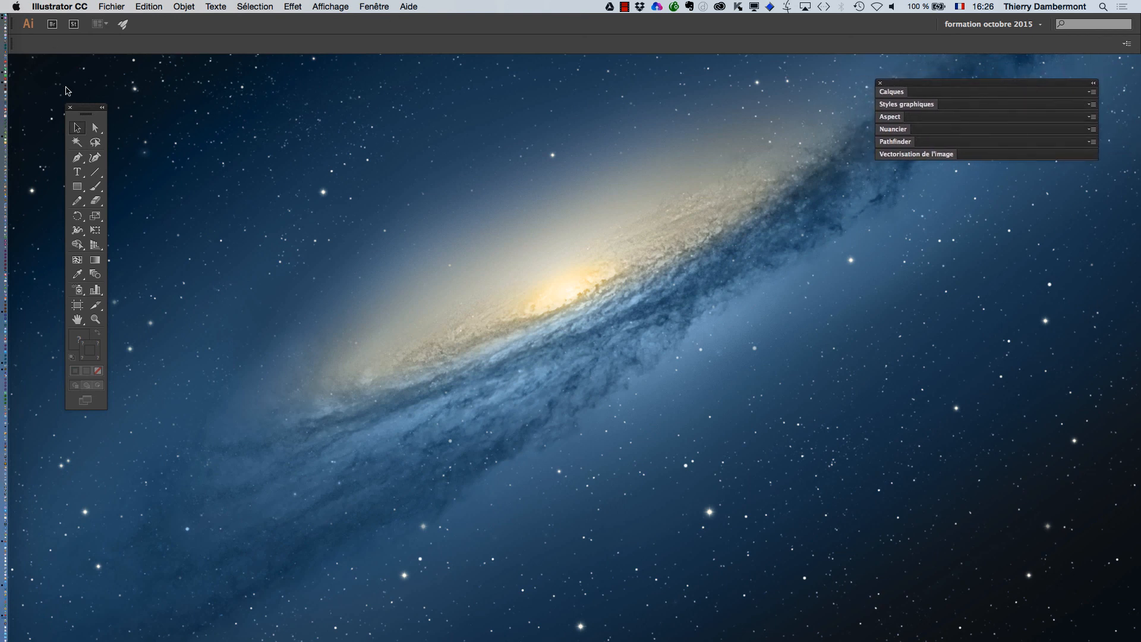
pyautogui.moveTo(85, 111); pyautogui.dragTo(60, 73)
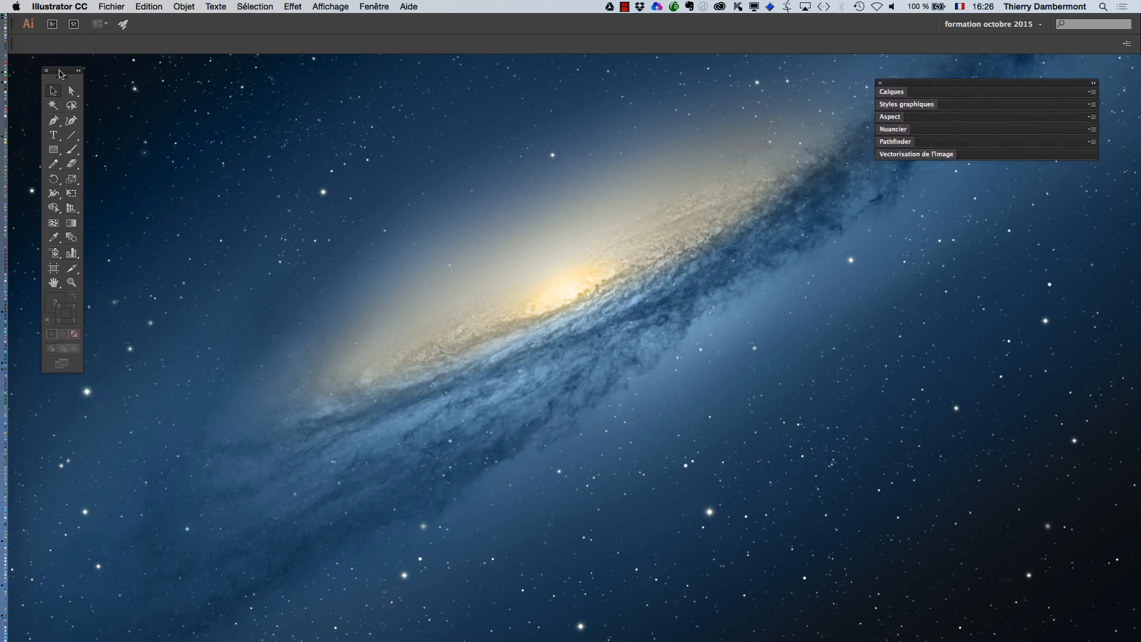
# Check the synchronisation status, working spaces and colour management policies in Illustrator's colour settings, and close them without changes
pyautogui.click(144, 6)
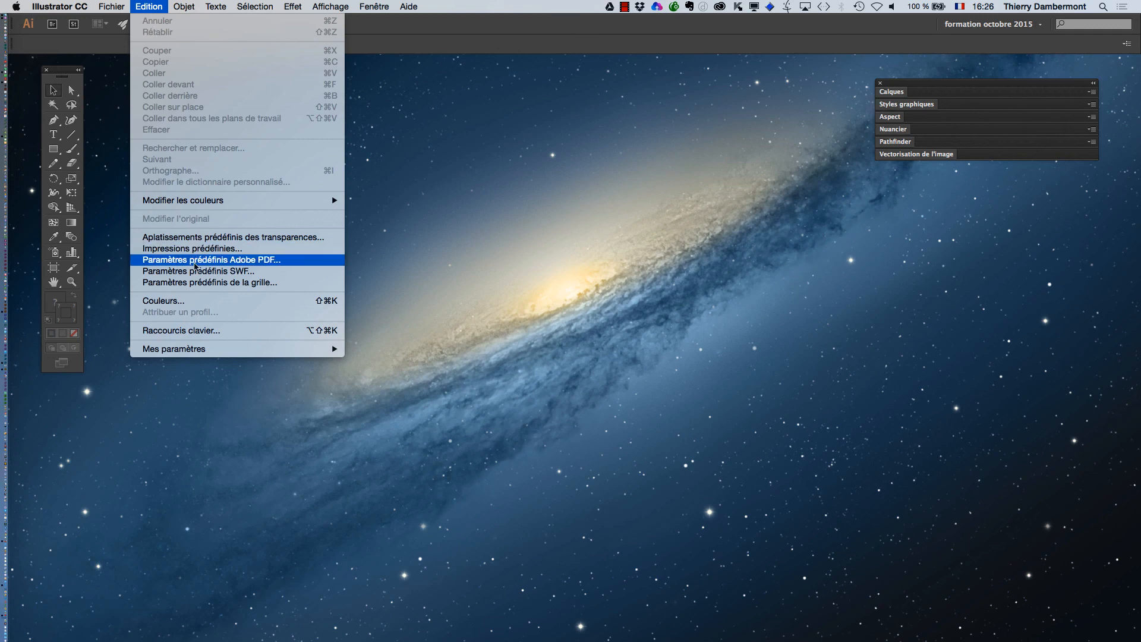
pyautogui.click(194, 301)
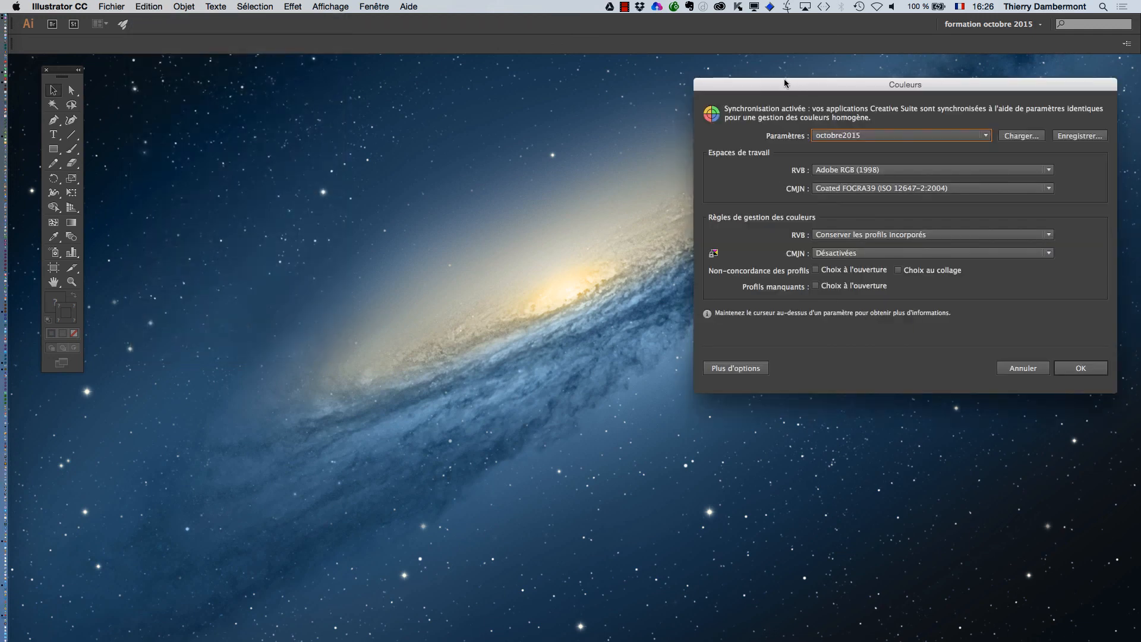
pyautogui.moveTo(785, 83); pyautogui.dragTo(352, 55)
pyautogui.moveTo(446, 146)
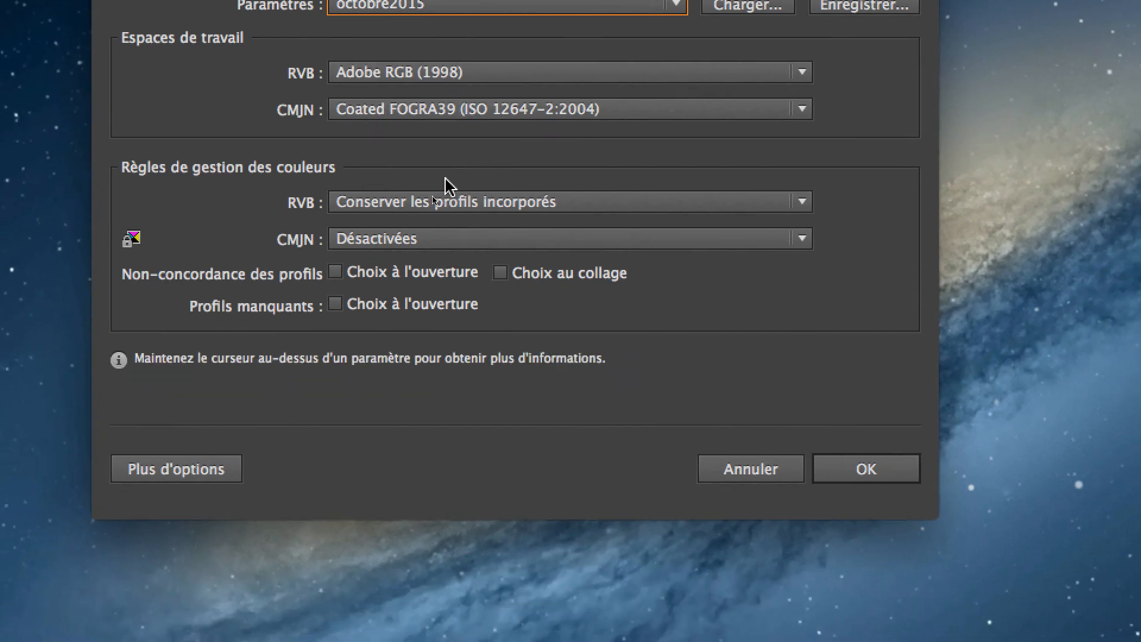
pyautogui.moveTo(425, 205)
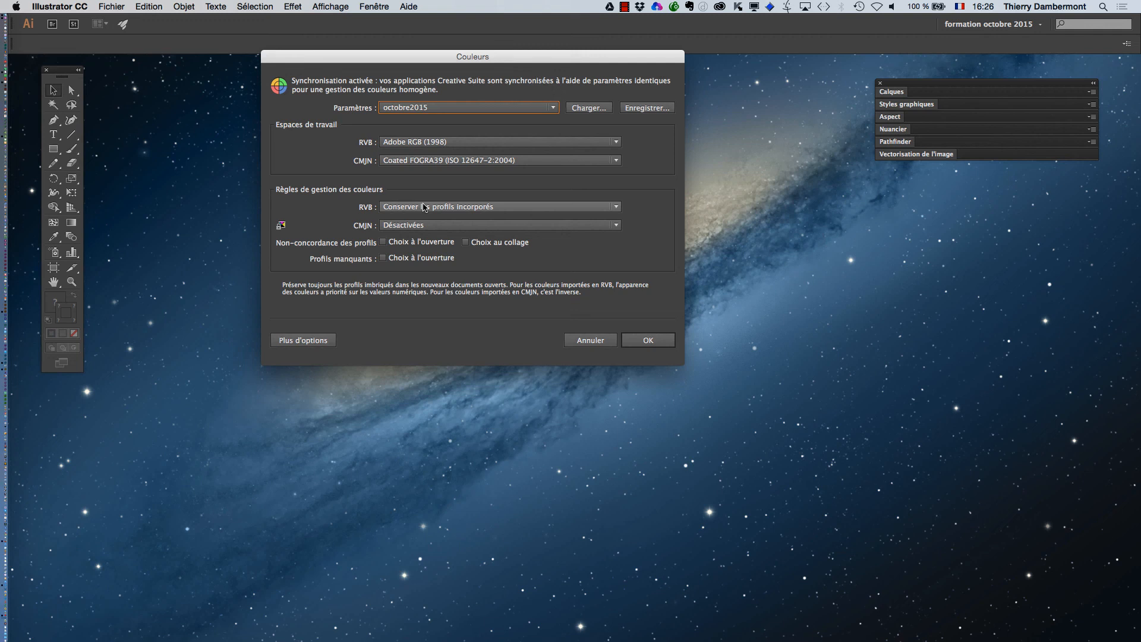
pyautogui.click(590, 340)
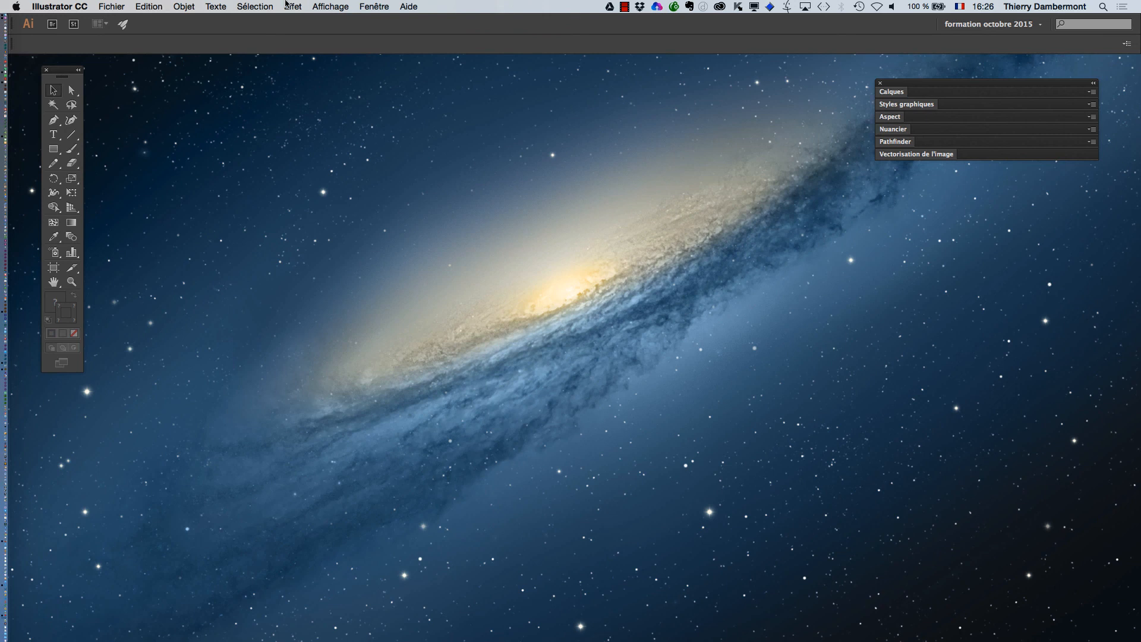
# Shift the tools panel slightly and quit Illustrator
pyautogui.moveTo(53, 71); pyautogui.dragTo(39, 70)
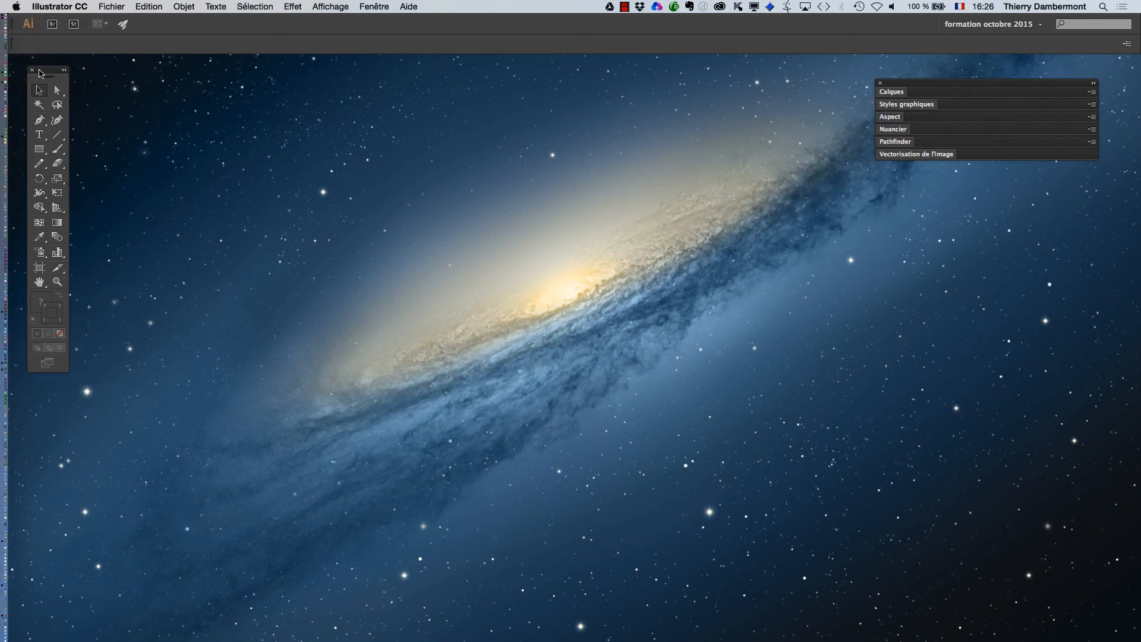
pyautogui.click(60, 7)
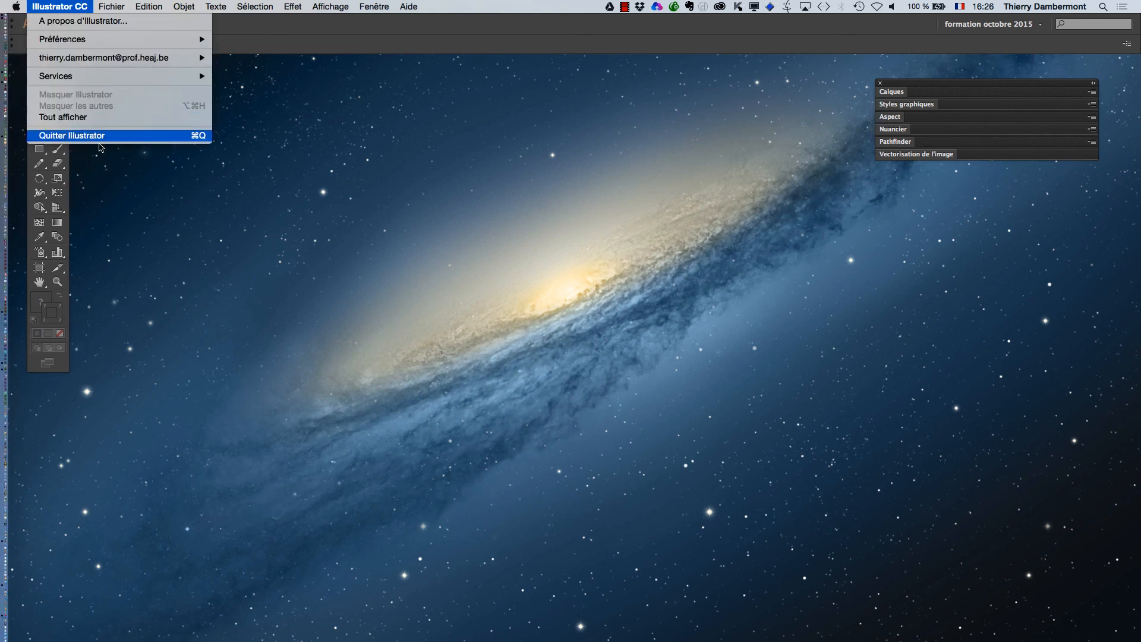
pyautogui.click(71, 135)
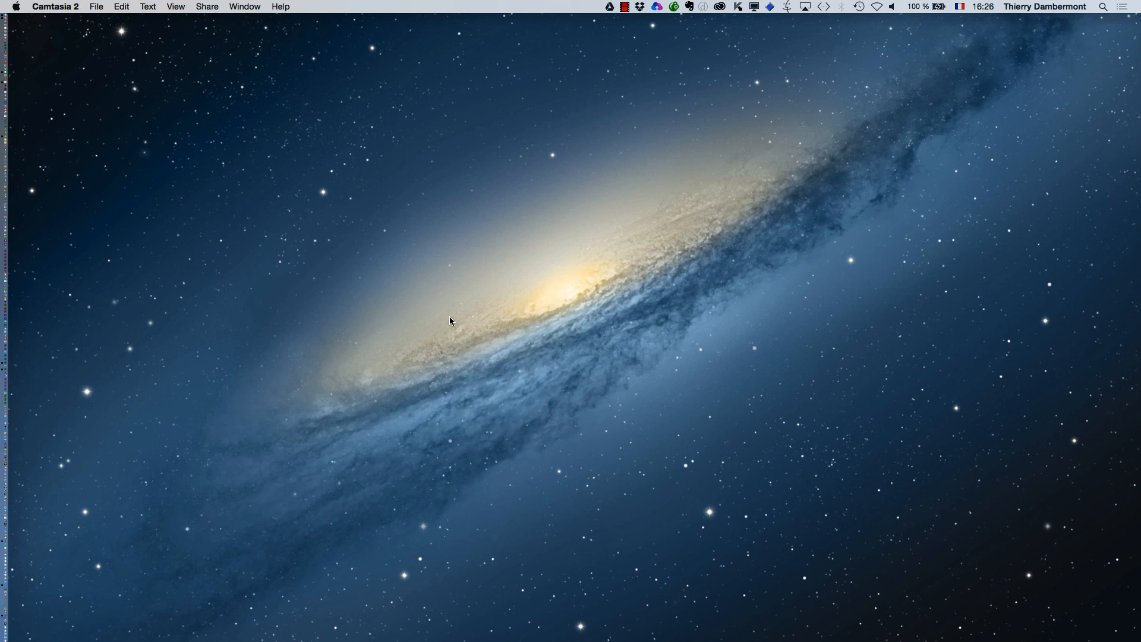
# Switch back to Photoshop and enlarge the test1-sRGB.psd document window to show the whole image with a margin
pyautogui.press('super+Tab')
pyautogui.press('super+Tab')
pyautogui.press('super+shift+Tab')
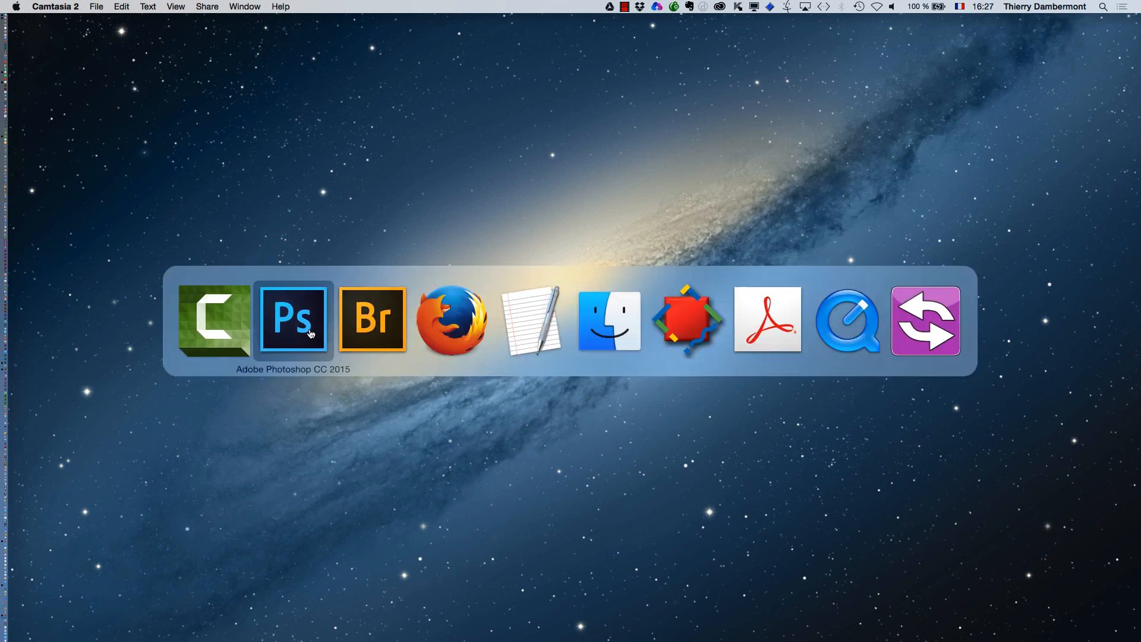
pyautogui.moveTo(469, 334); pyautogui.dragTo(487, 375)
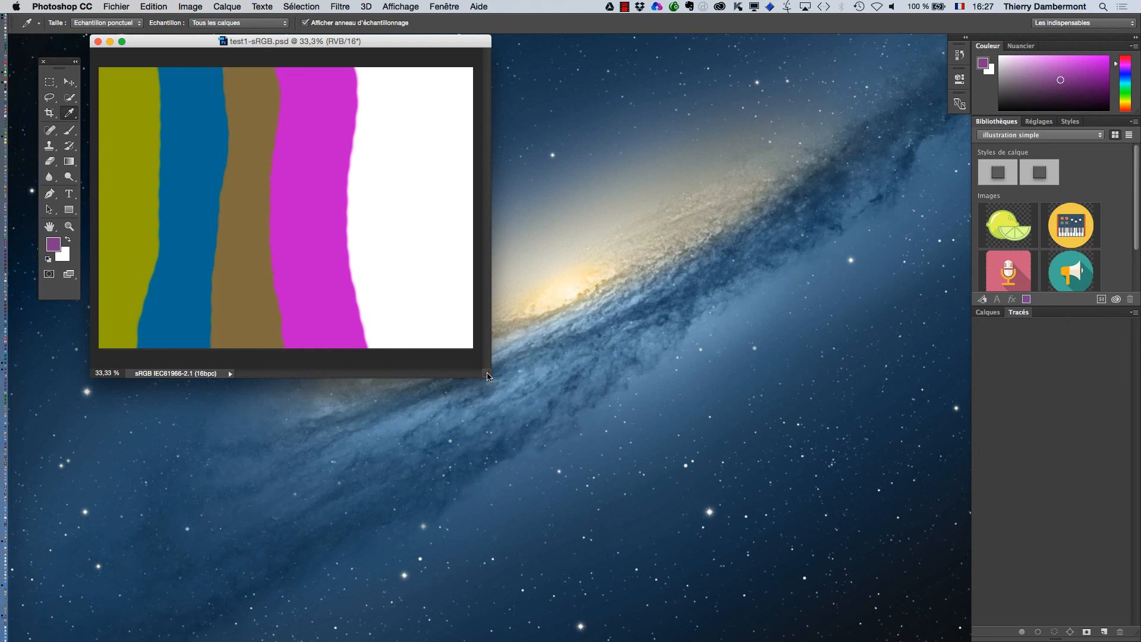